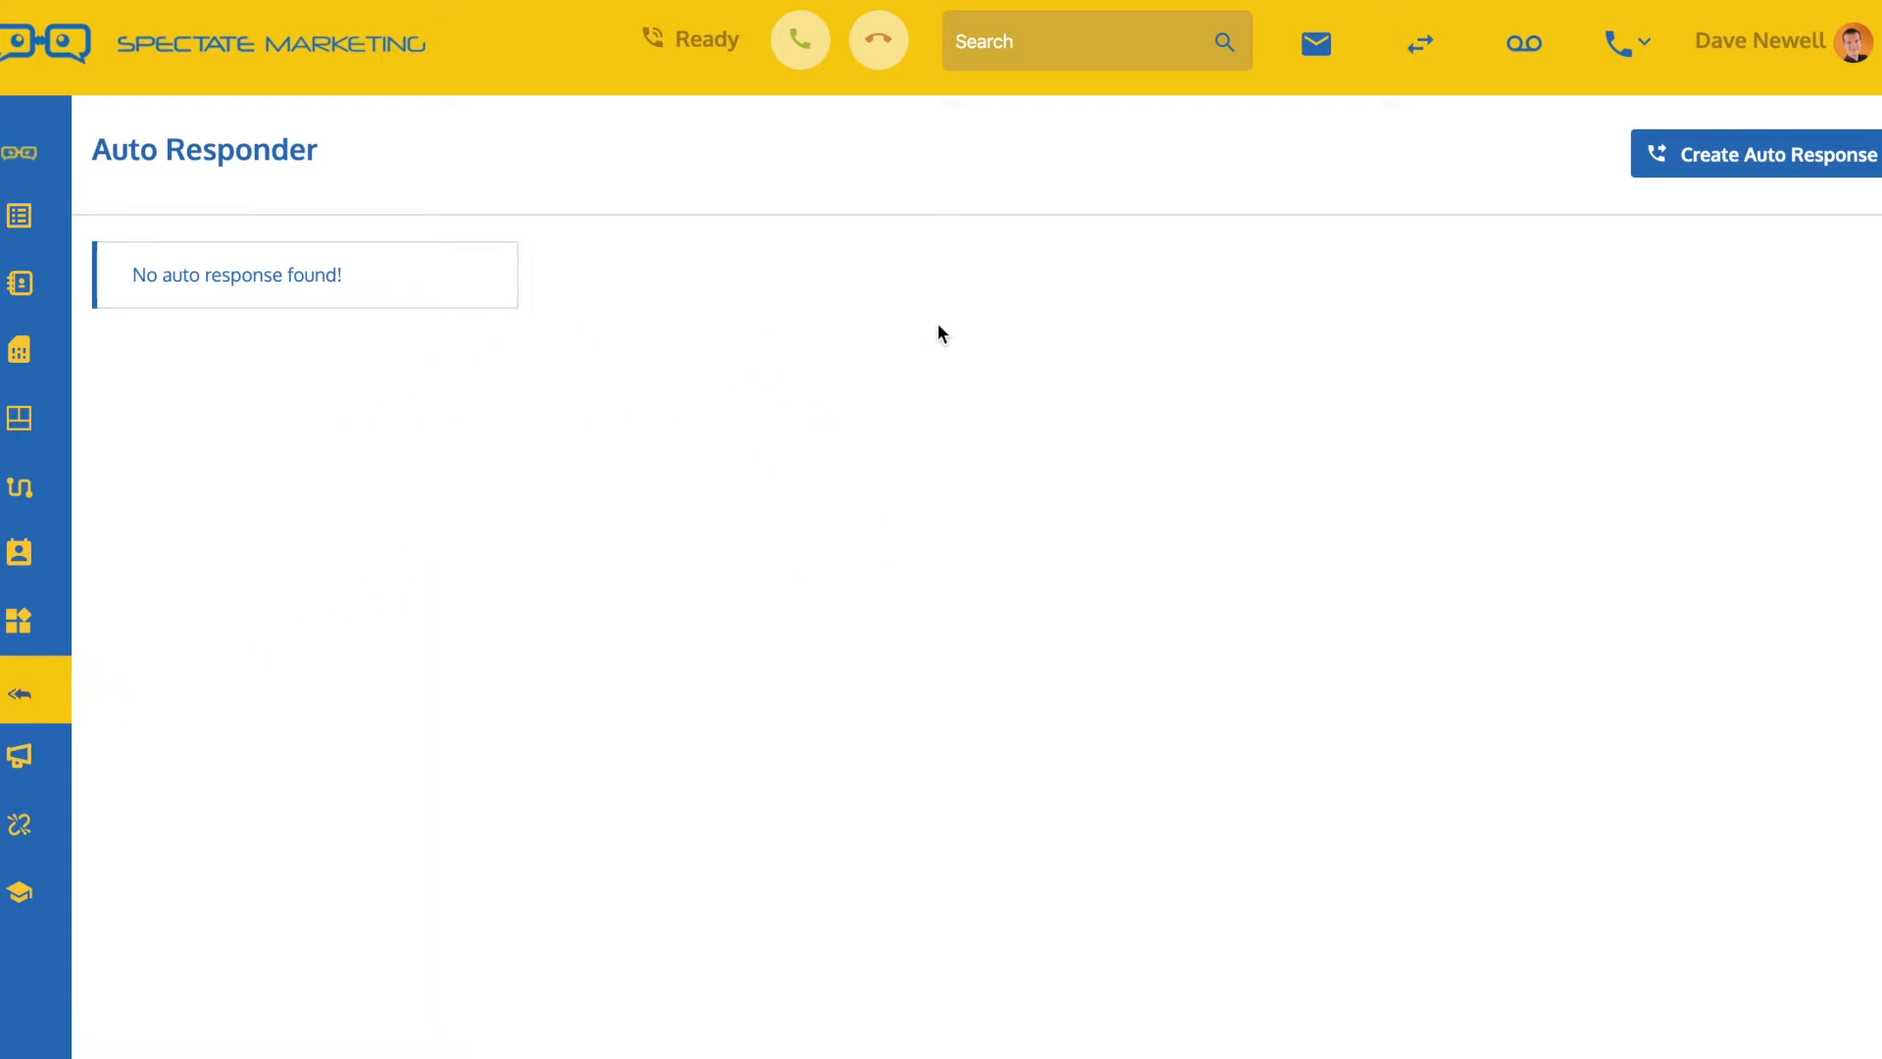
Create a new auto response named "Training Demo SMS Autoresponder"
{"action": "left_click", "coordinate": [1774, 157]}
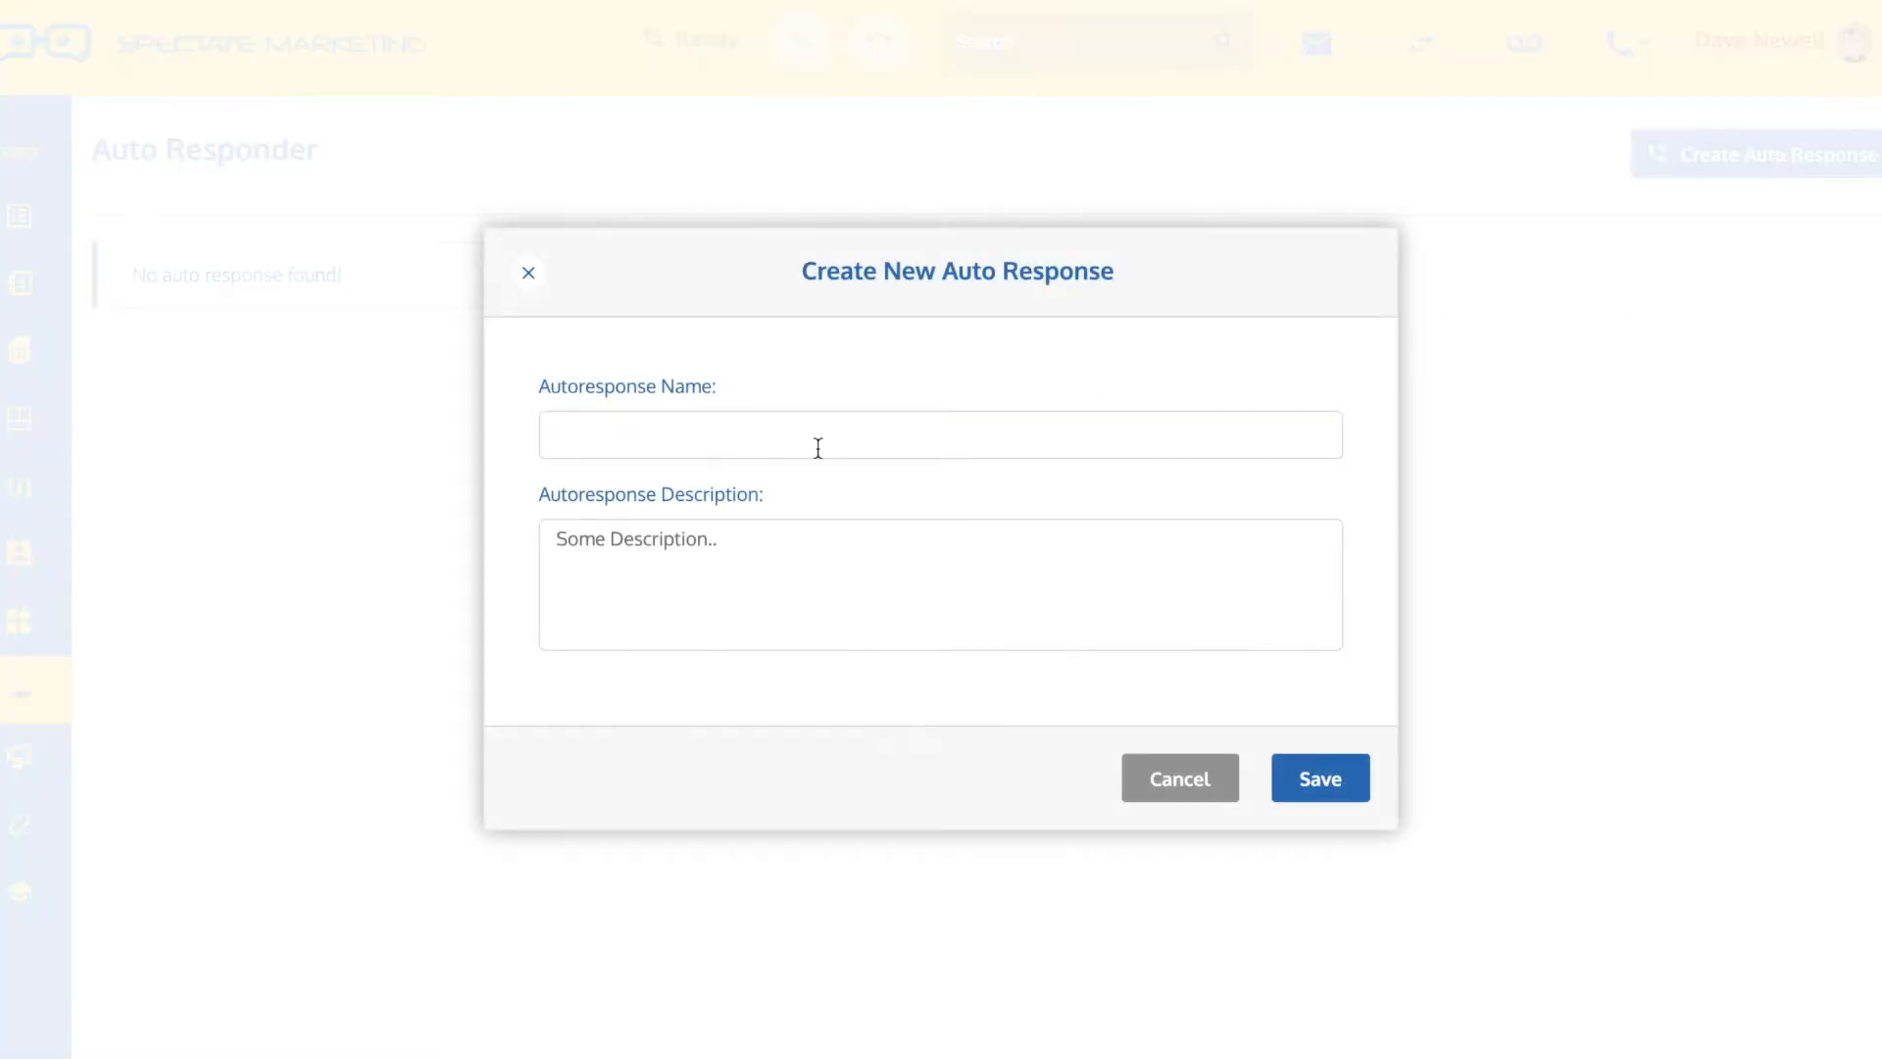
{"action": "type", "text": "Training Demo SMS "}
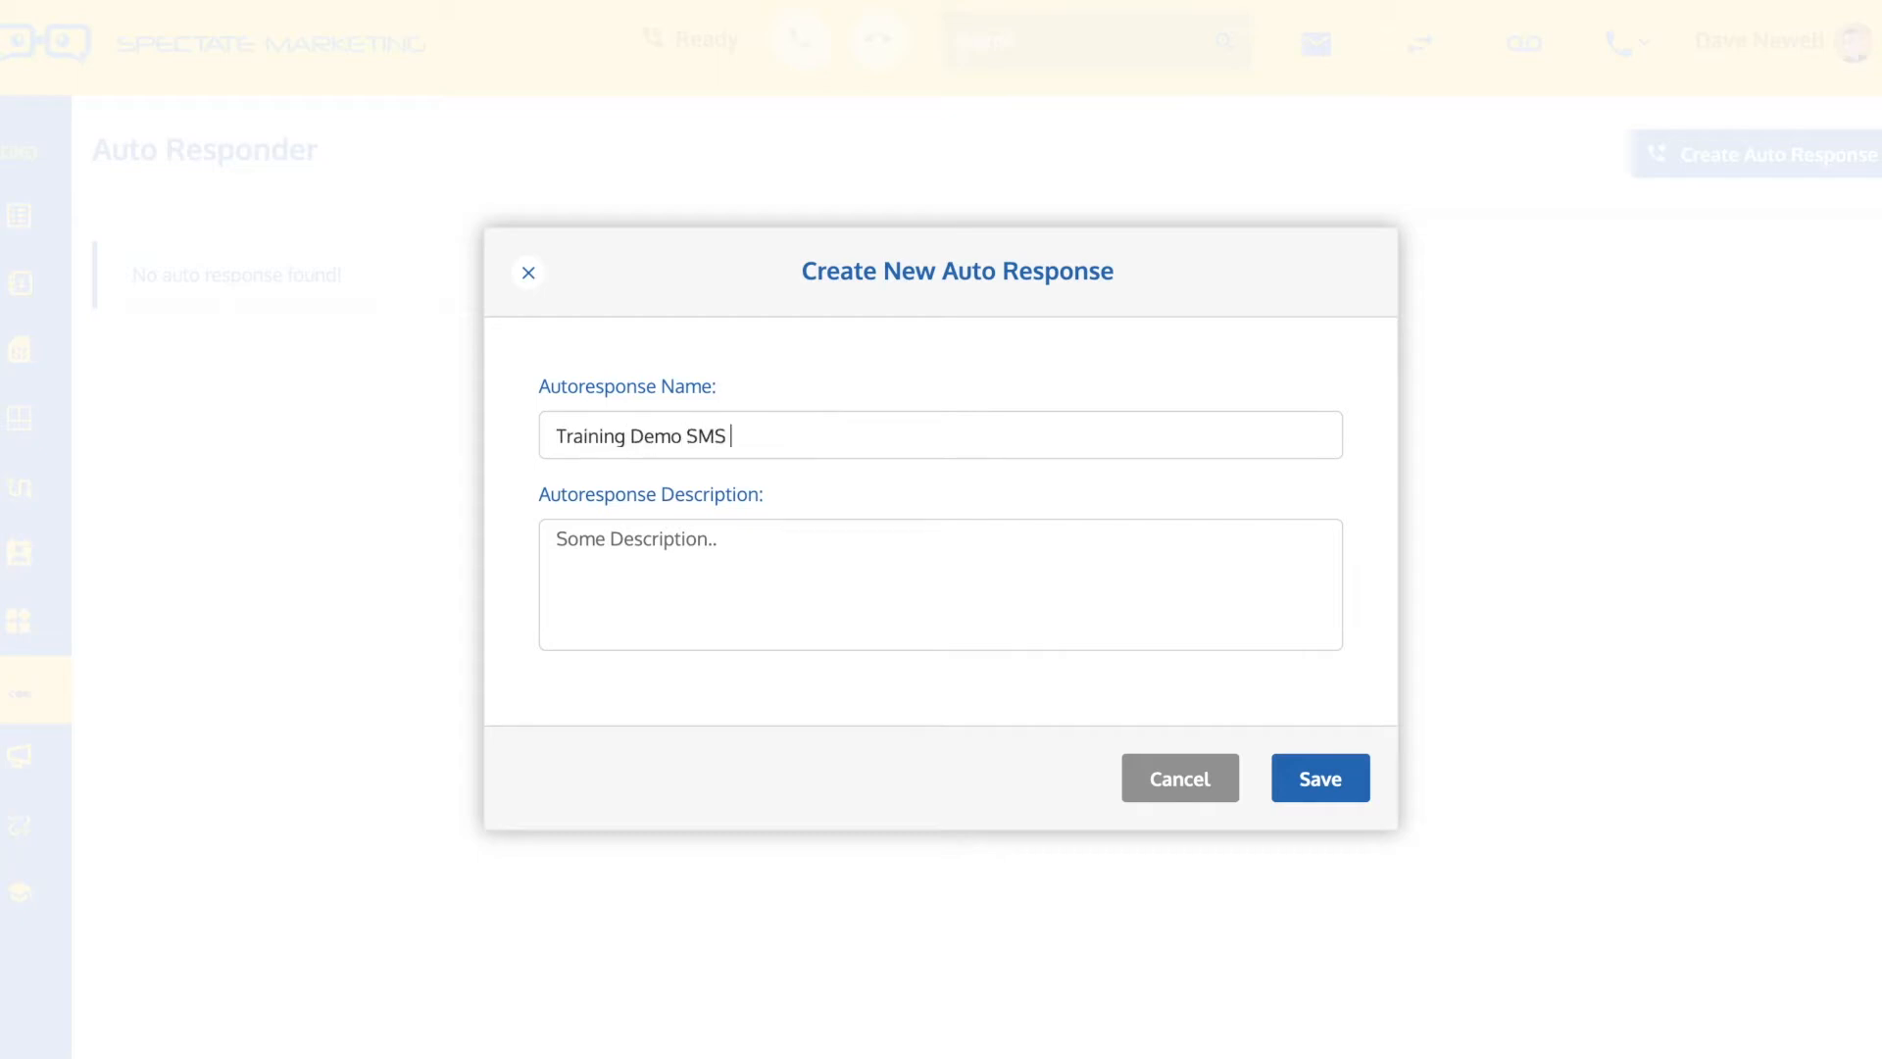
{"action": "type", "text": "Autoresponder"}
{"action": "left_click", "coordinate": [1322, 781]}
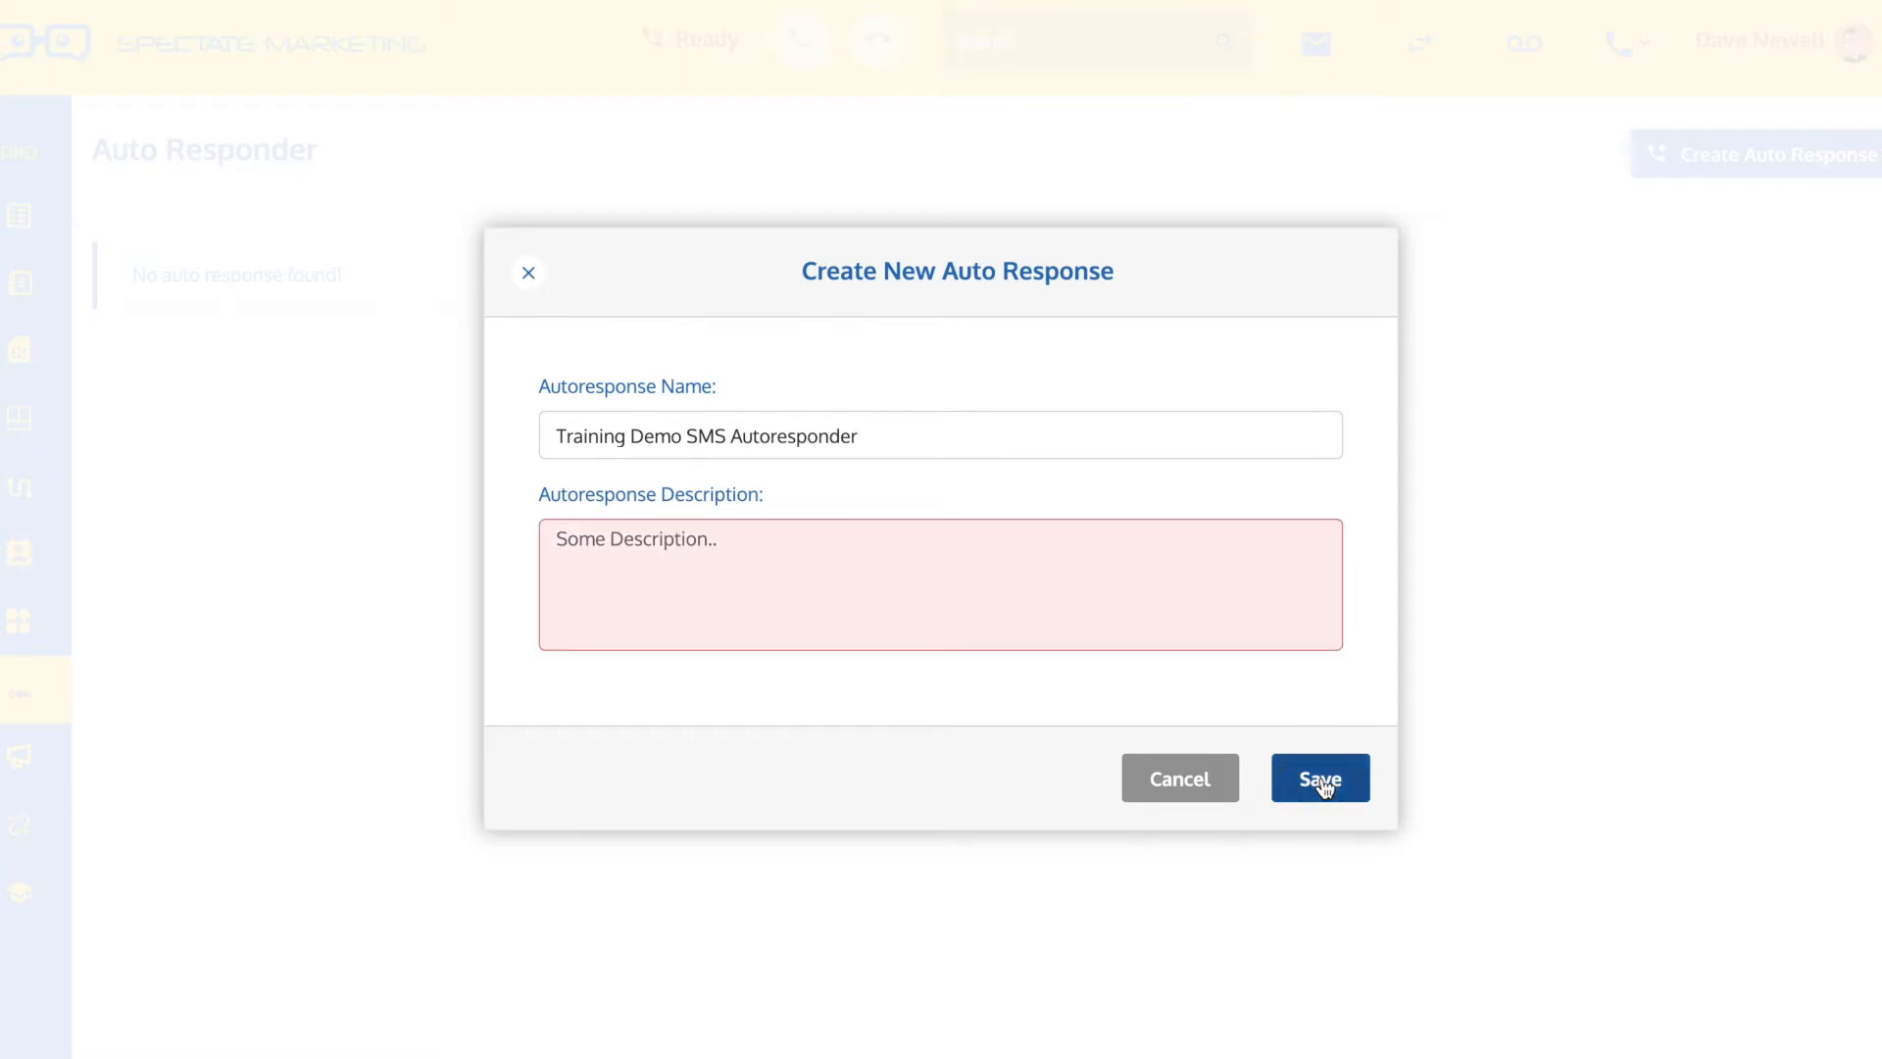
Reuse the autoresponse name as its description, then save the auto response
{"action": "triple_click", "coordinate": [772, 432]}
{"action": "key", "text": "ctrl+c"}
{"action": "left_click", "coordinate": [722, 546]}
{"action": "key", "text": "ctrl+v"}
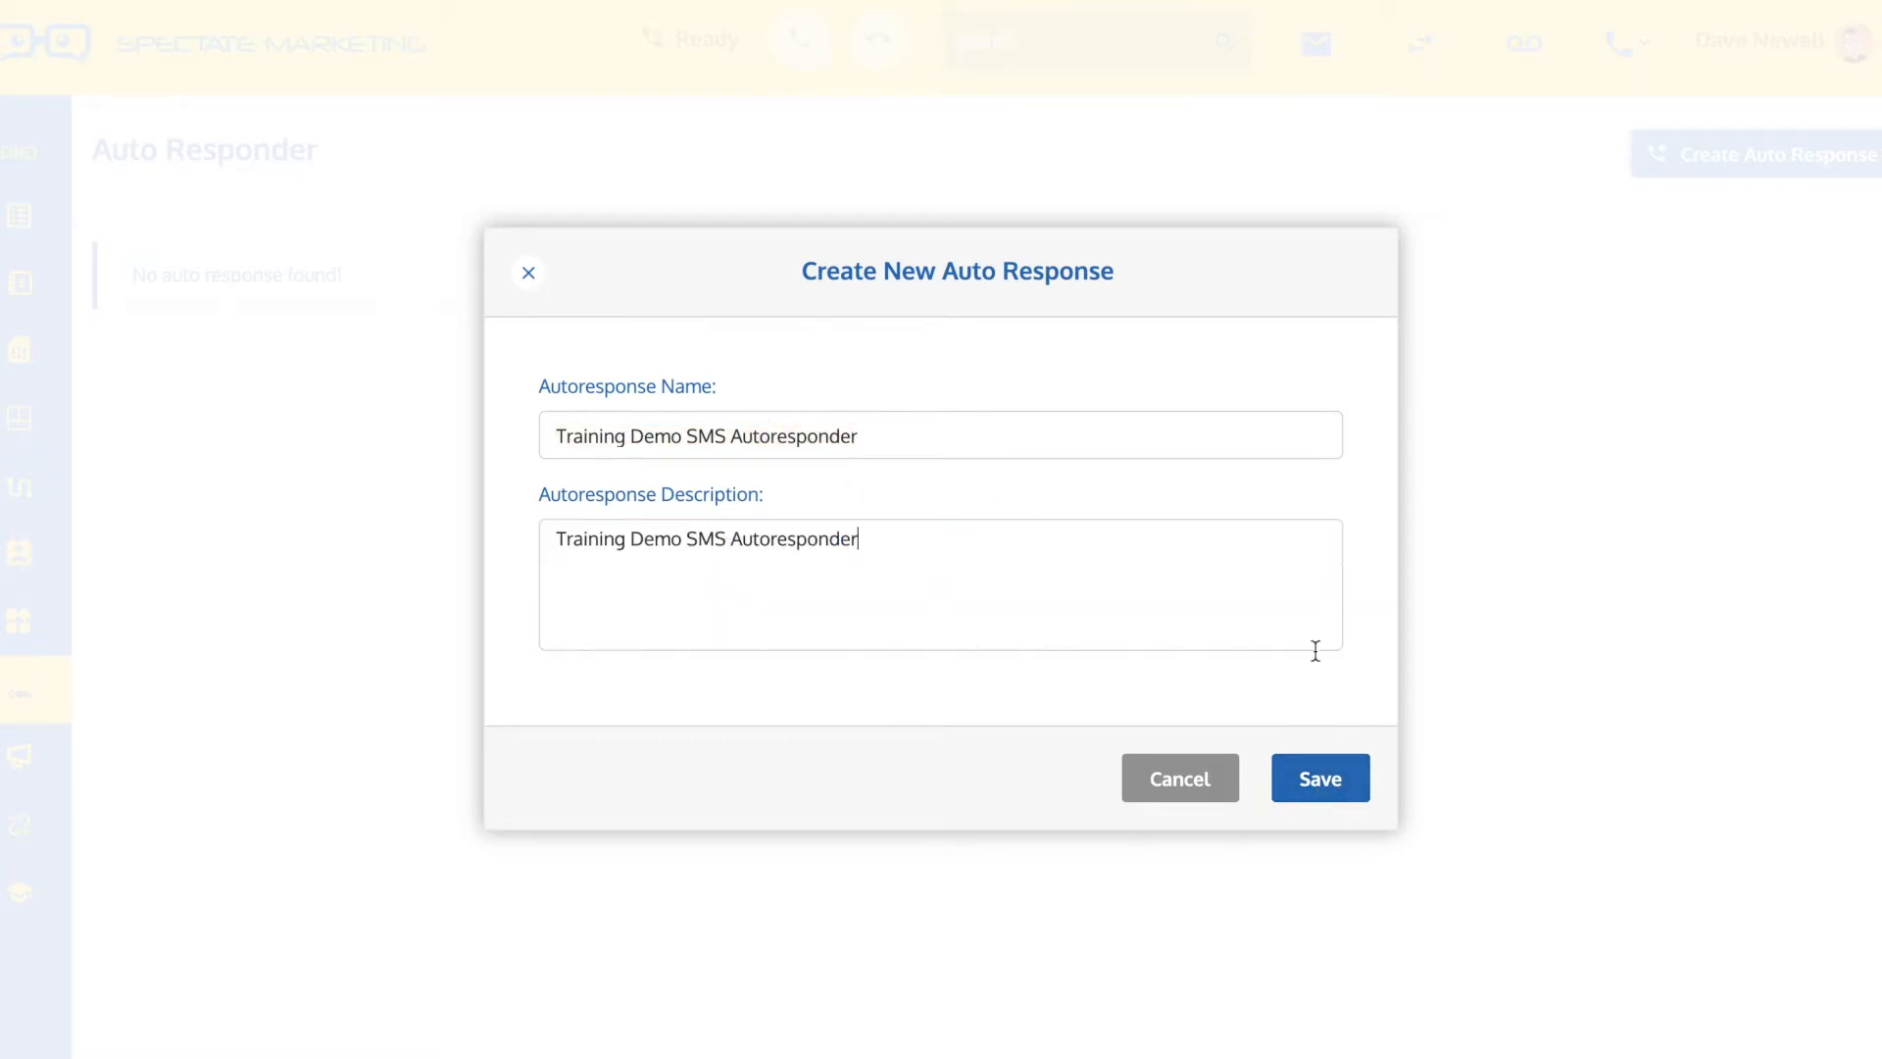
{"action": "left_click", "coordinate": [1329, 767]}
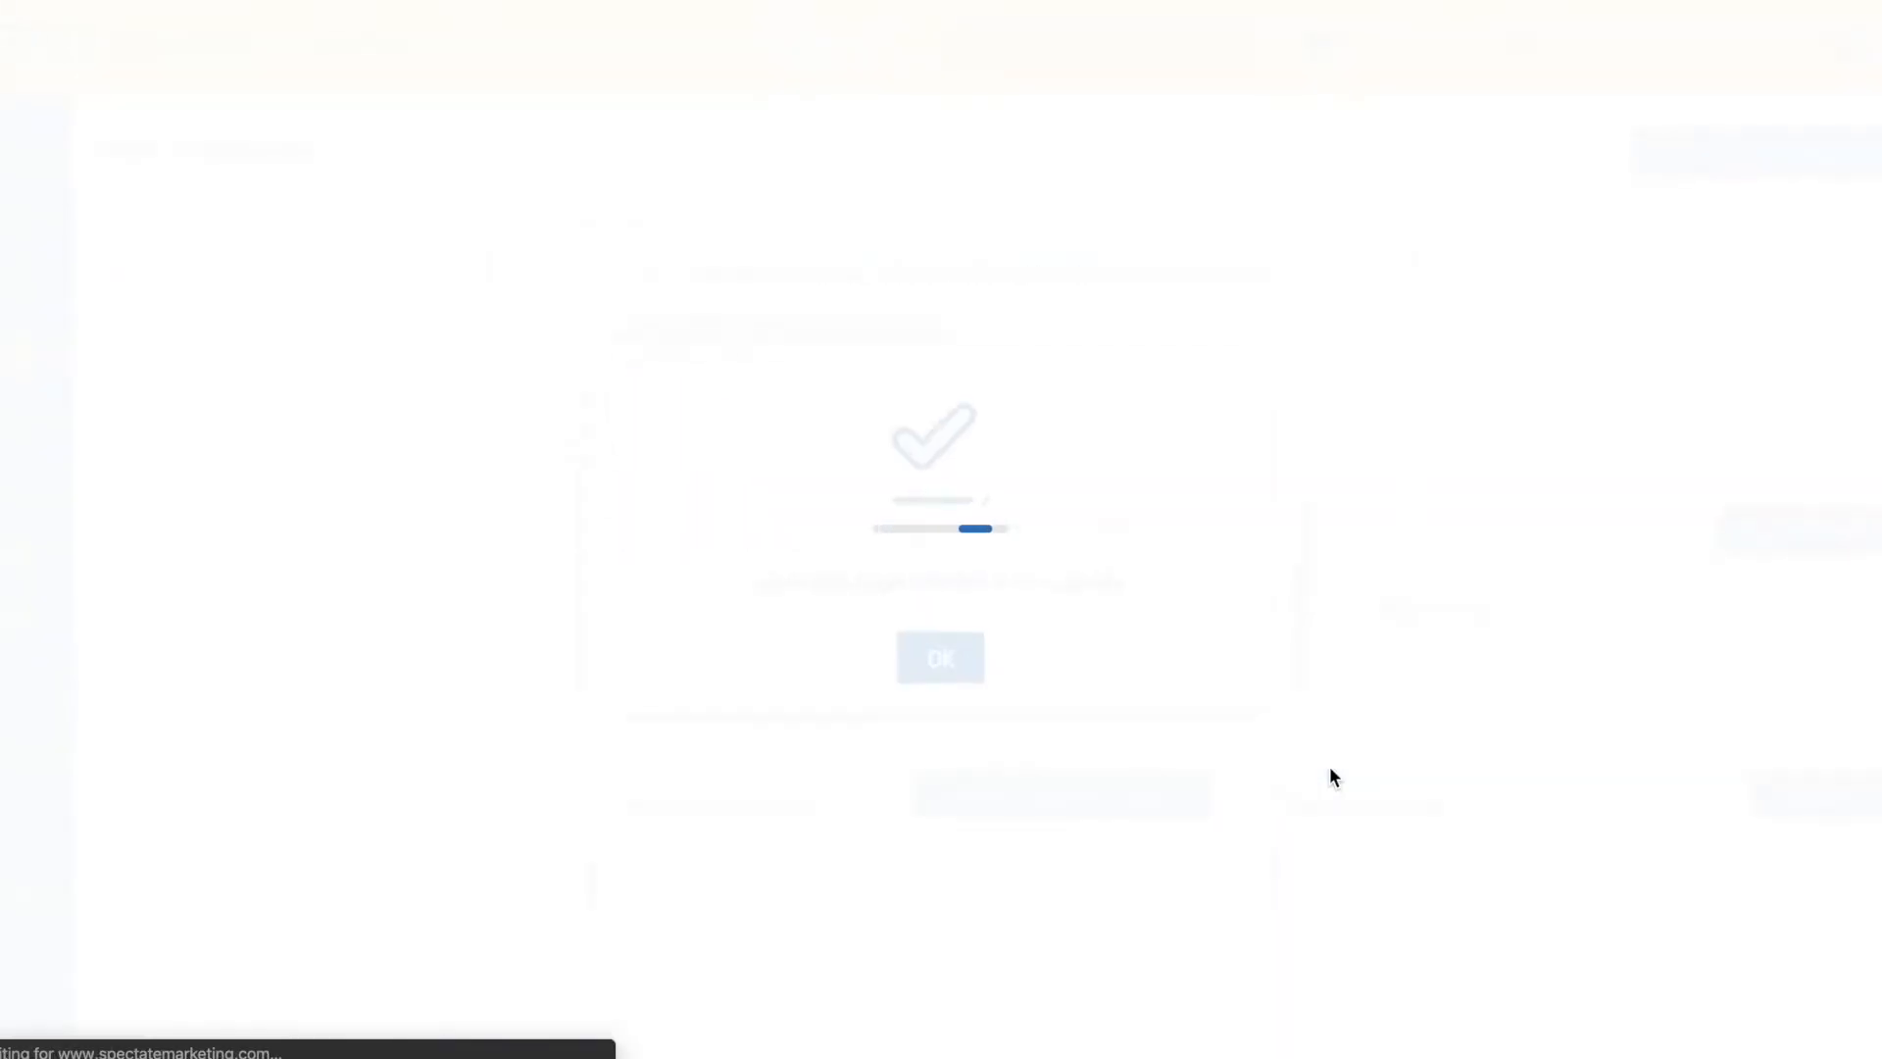
{"action": "left_click", "coordinate": [943, 655]}
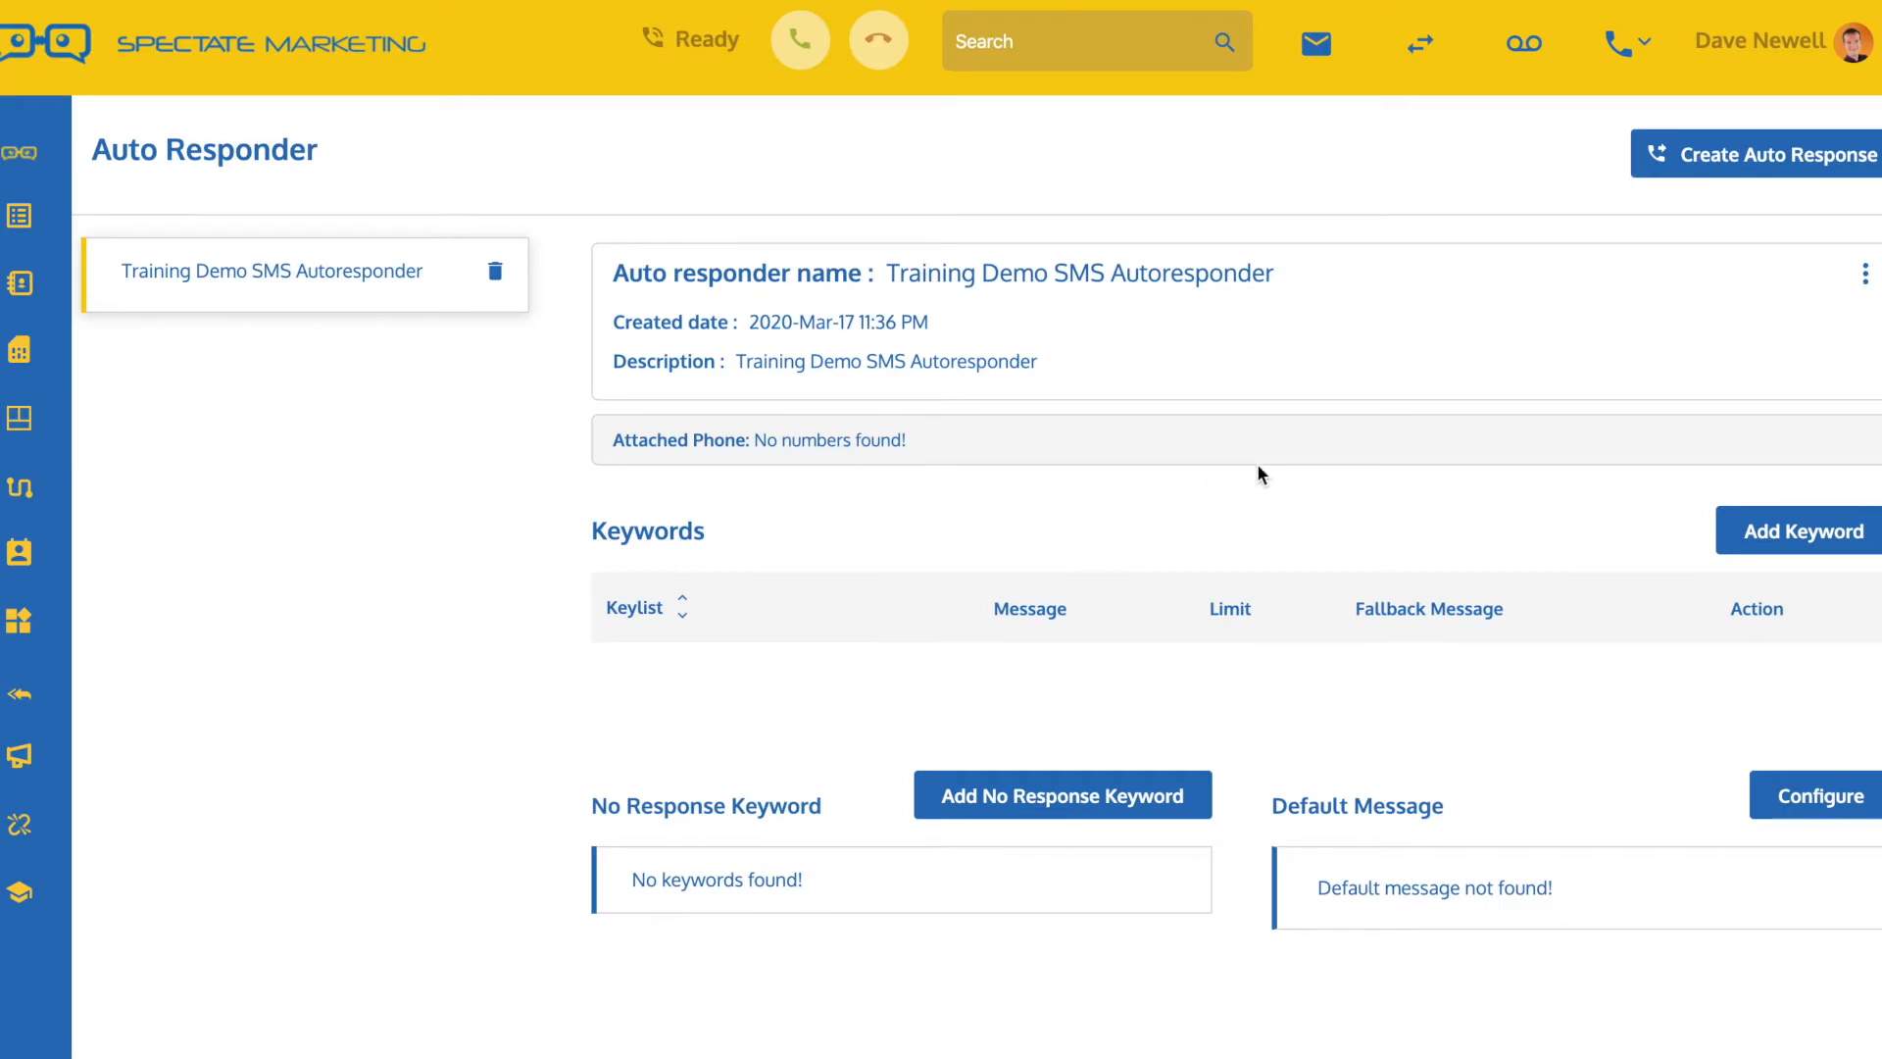
Start a keyword entry for the autoresponder with the keywords "who is this" and "who dis"
{"action": "left_click", "coordinate": [1792, 532]}
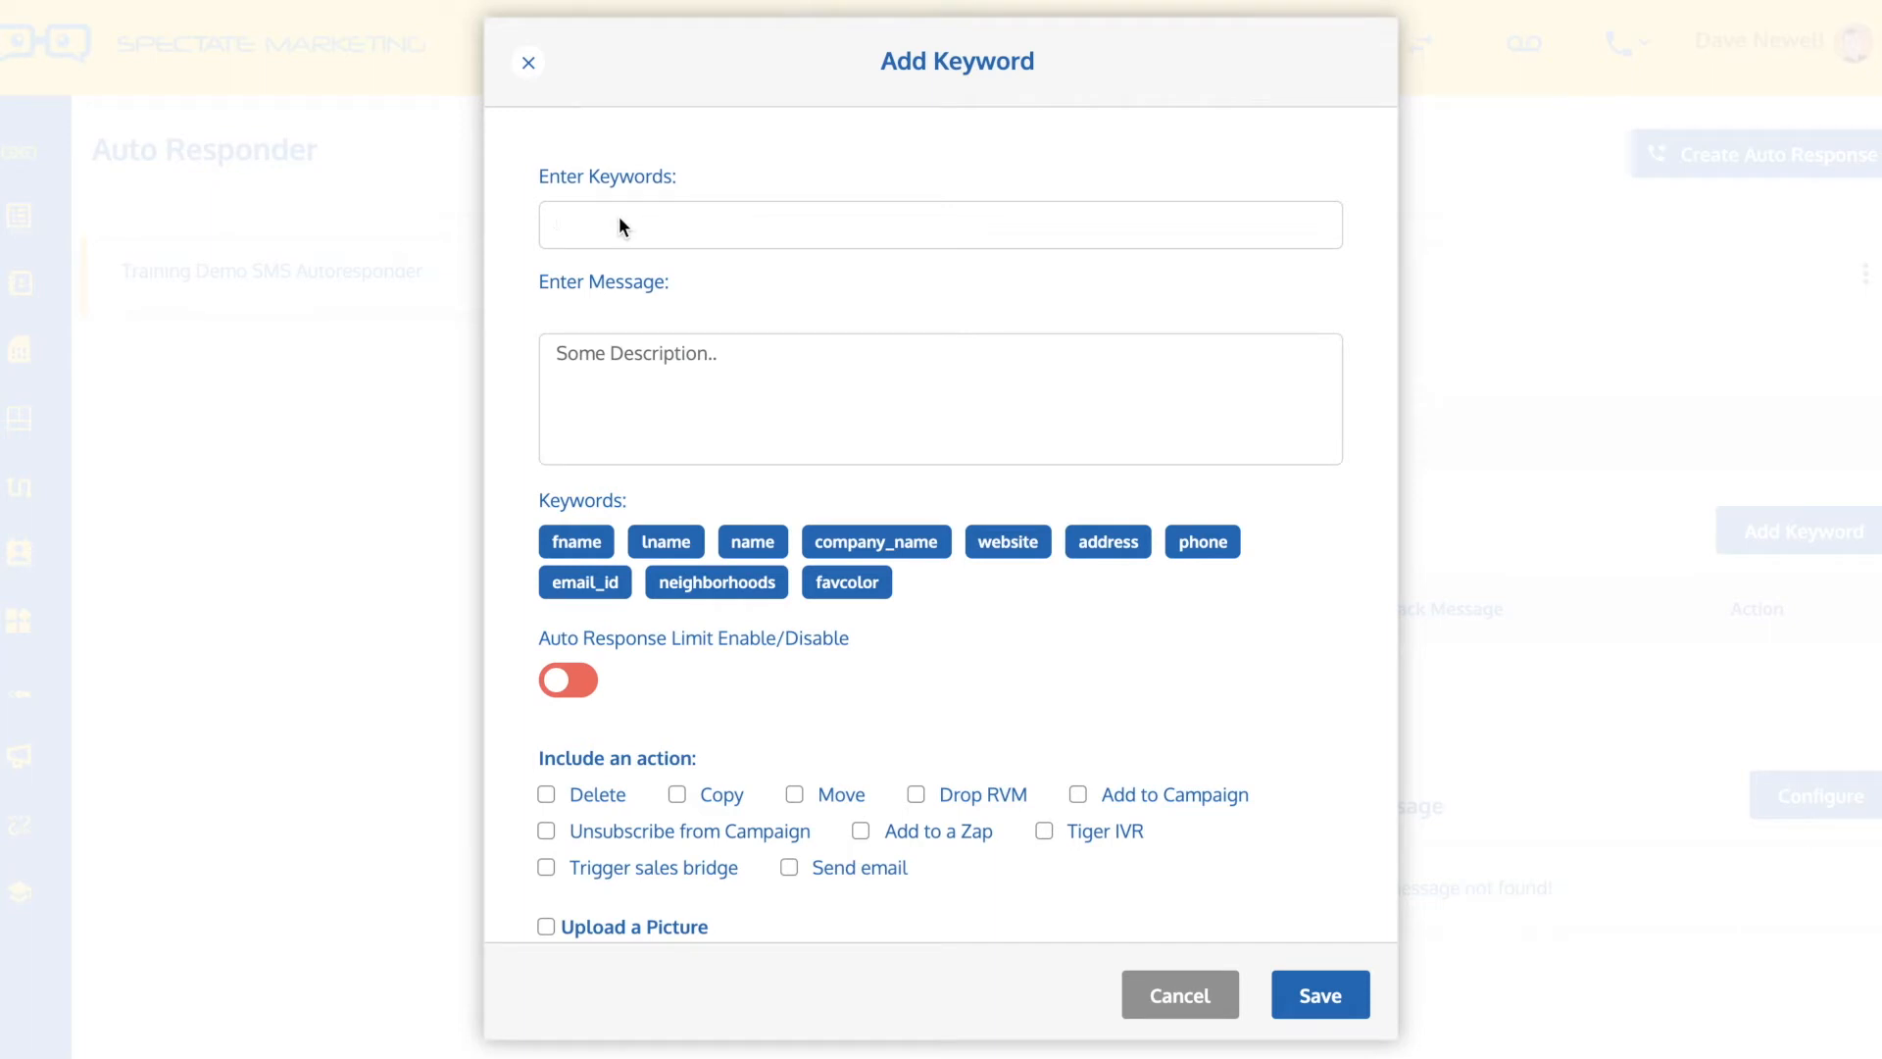
{"action": "type", "text": "who"}
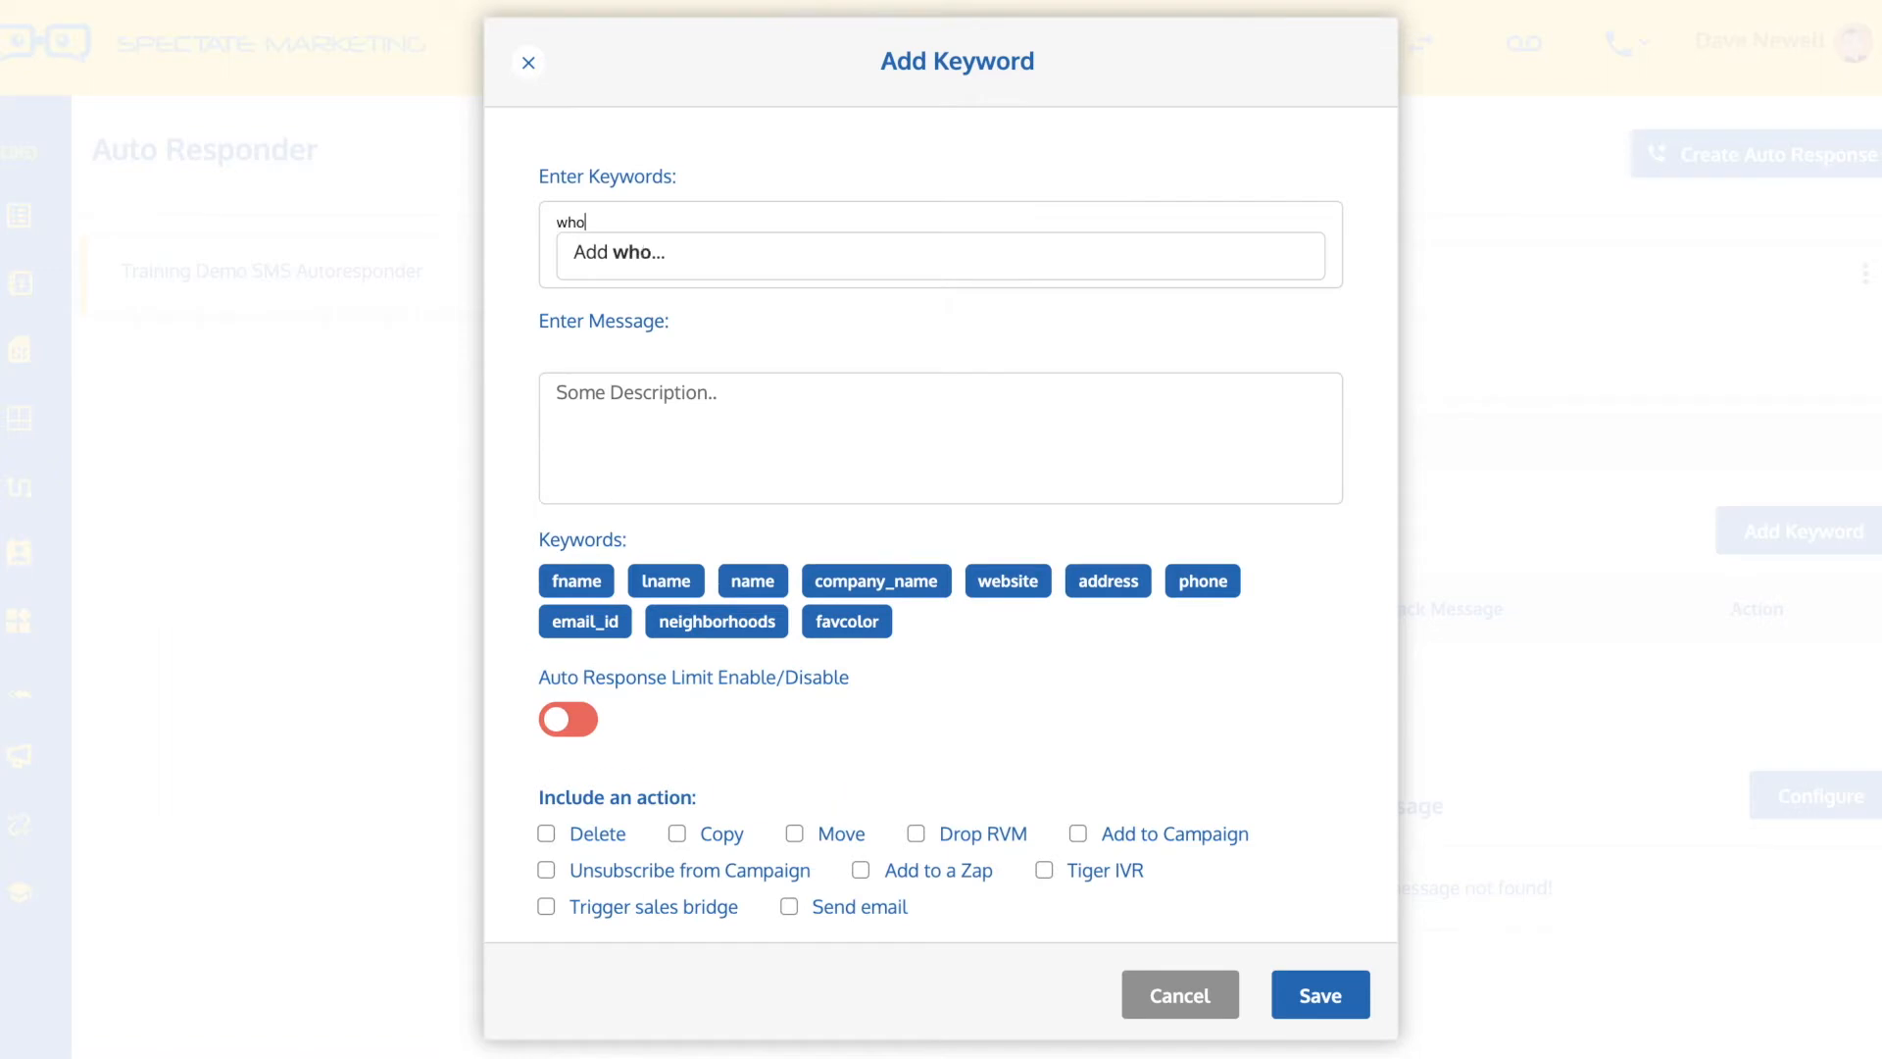
{"action": "type", "text": " is this"}
{"action": "left_click", "coordinate": [674, 253]}
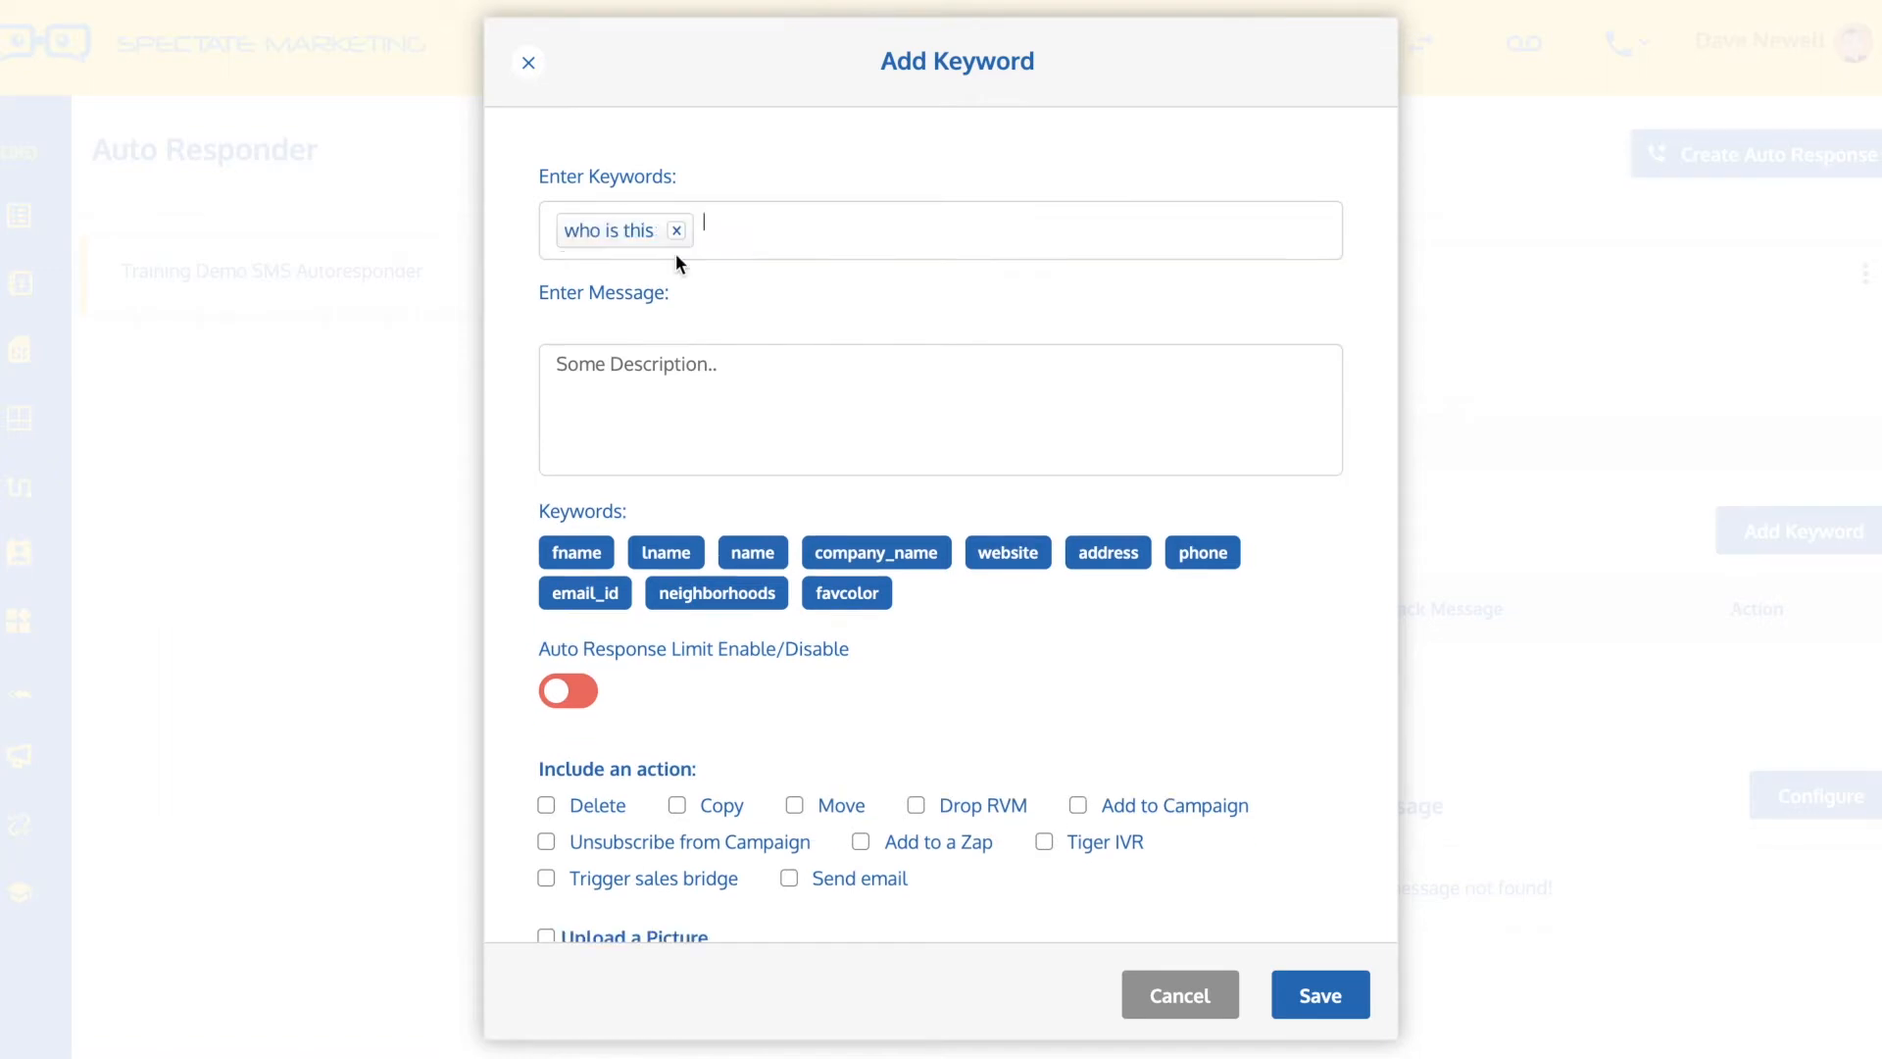
{"action": "type", "text": "who dis"}
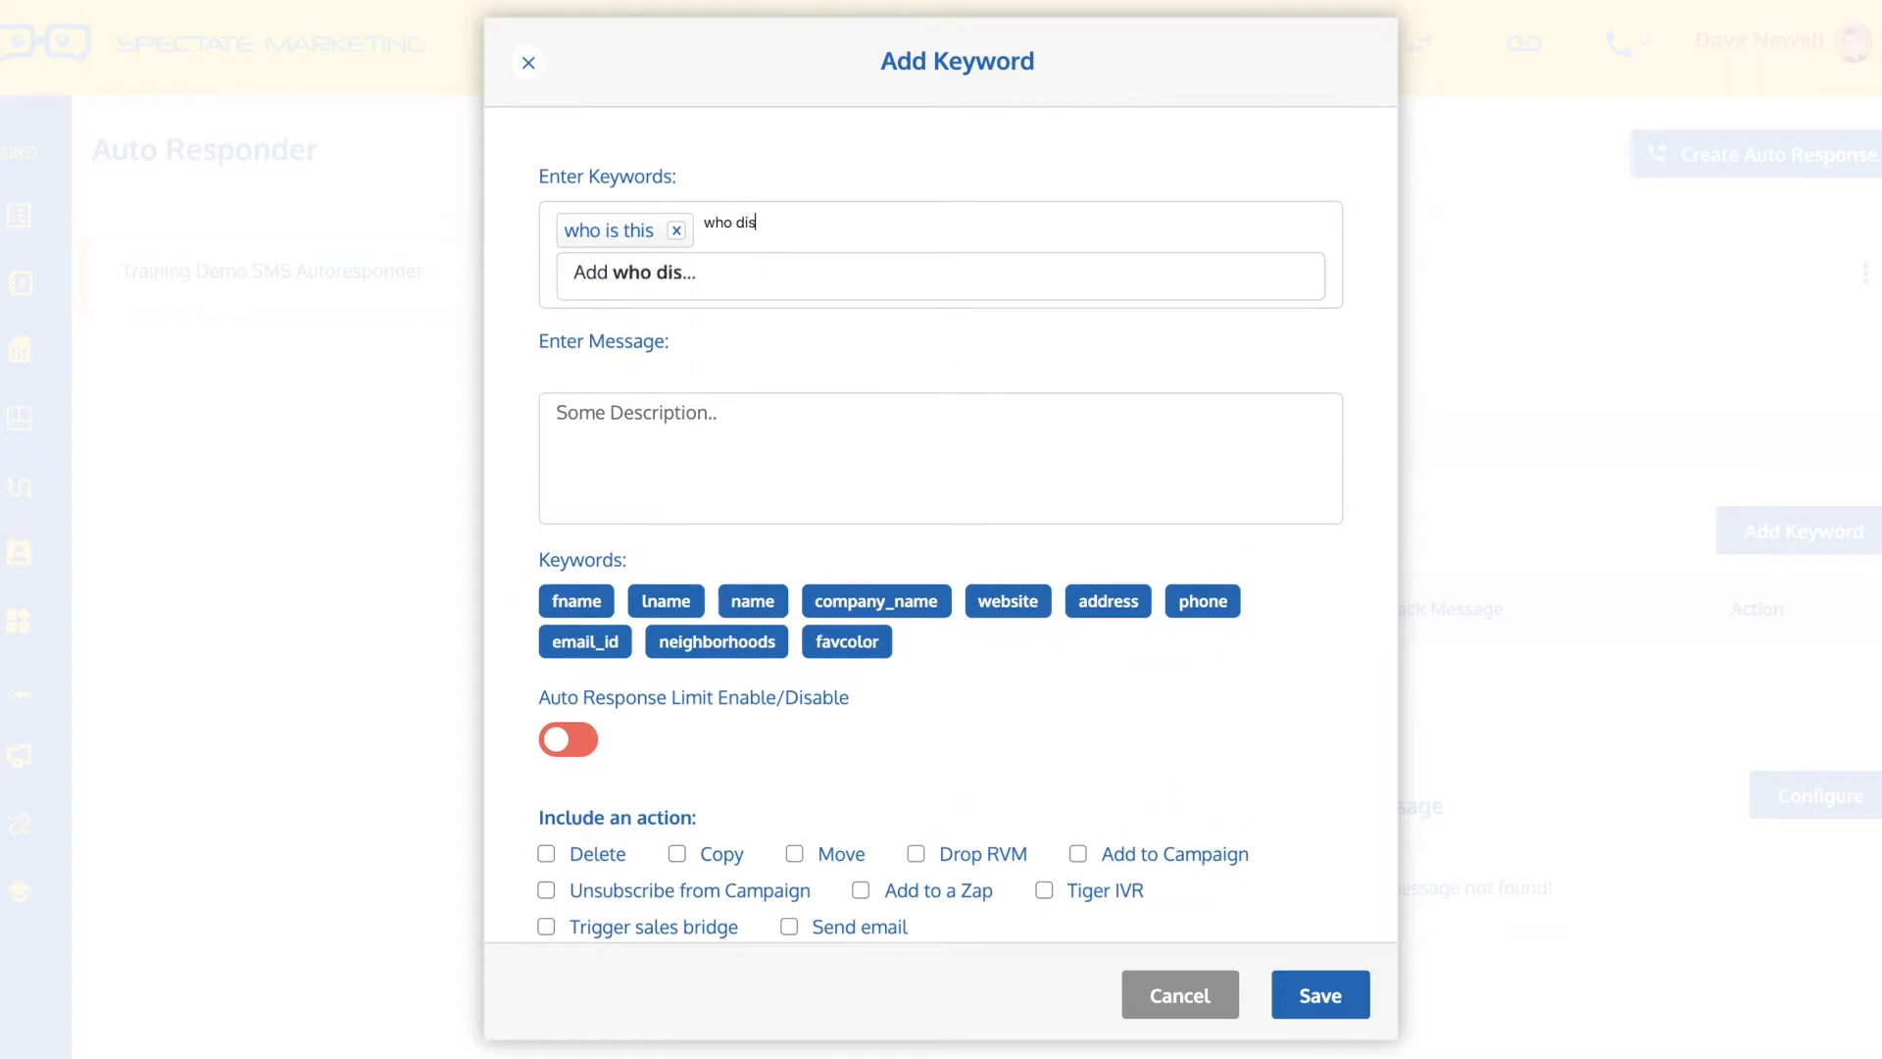
{"action": "left_click", "coordinate": [671, 276]}
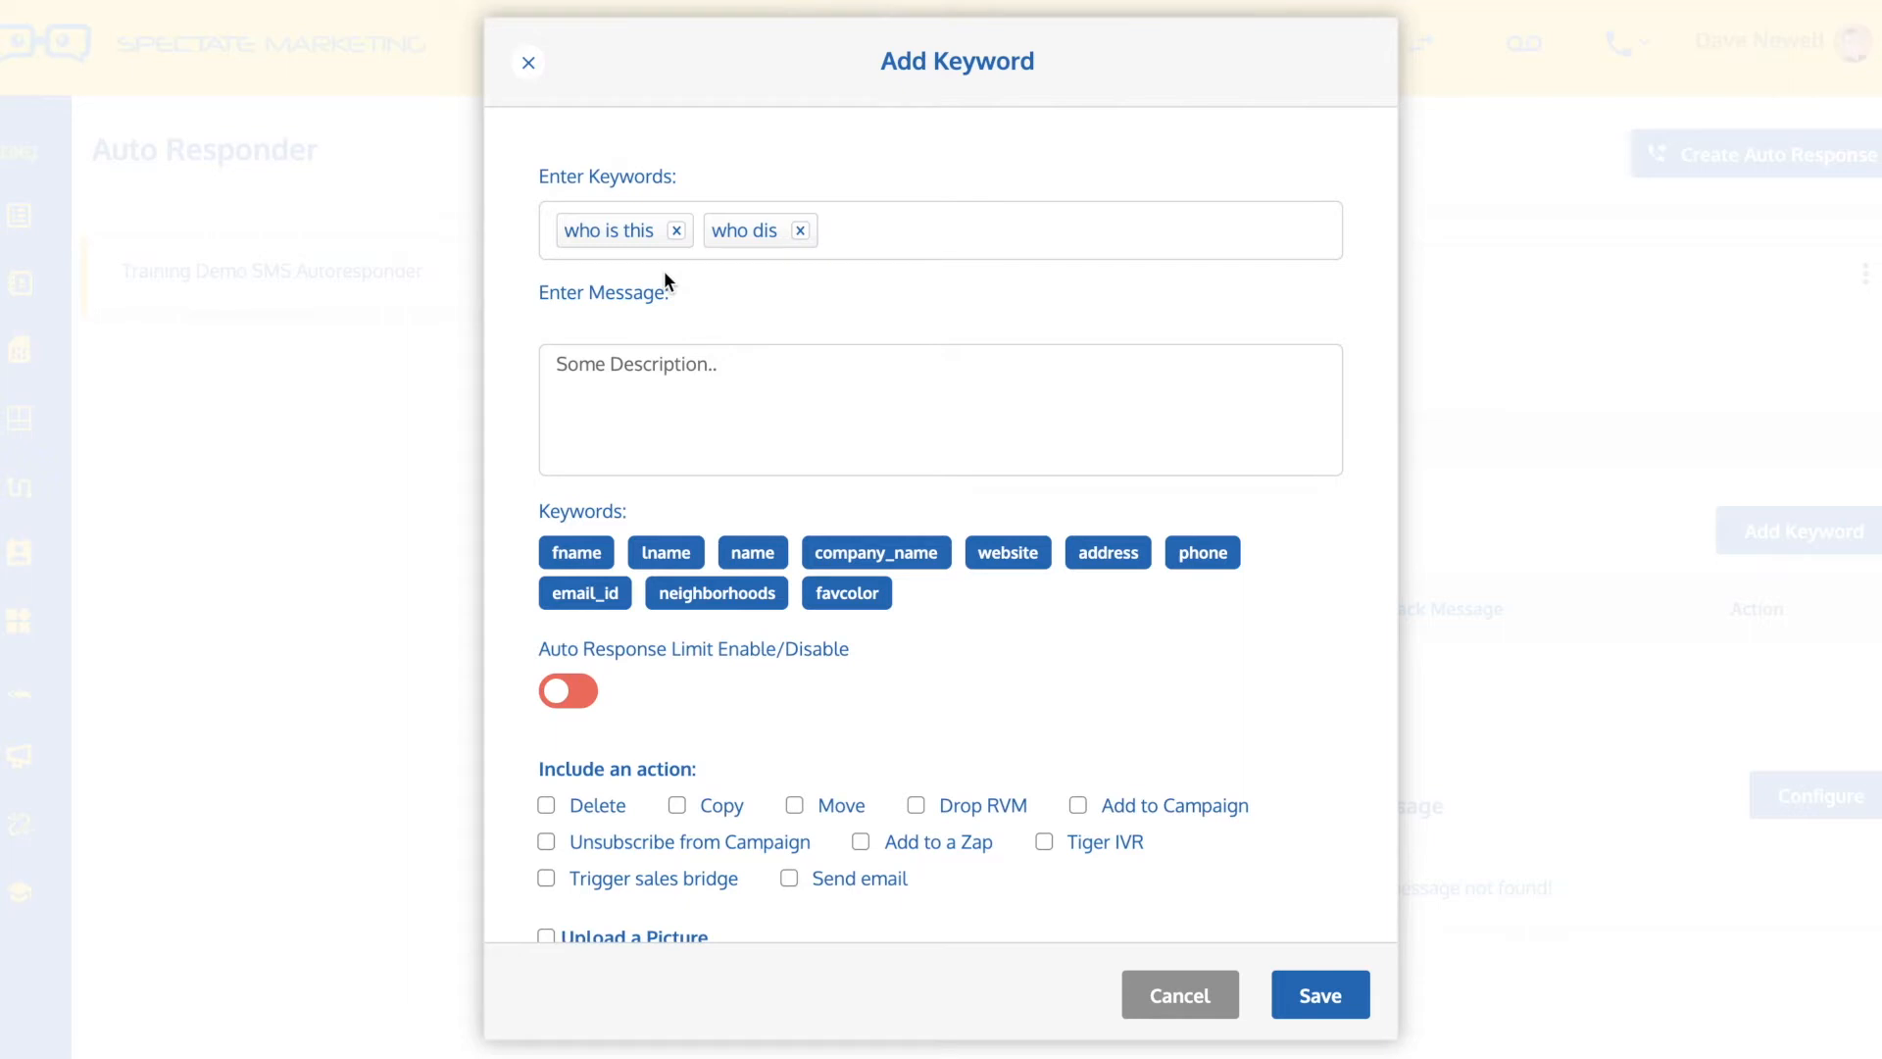
Add the keywords "who am I speaking" and "wha are you" to the same entry
{"action": "type", "text": "who"}
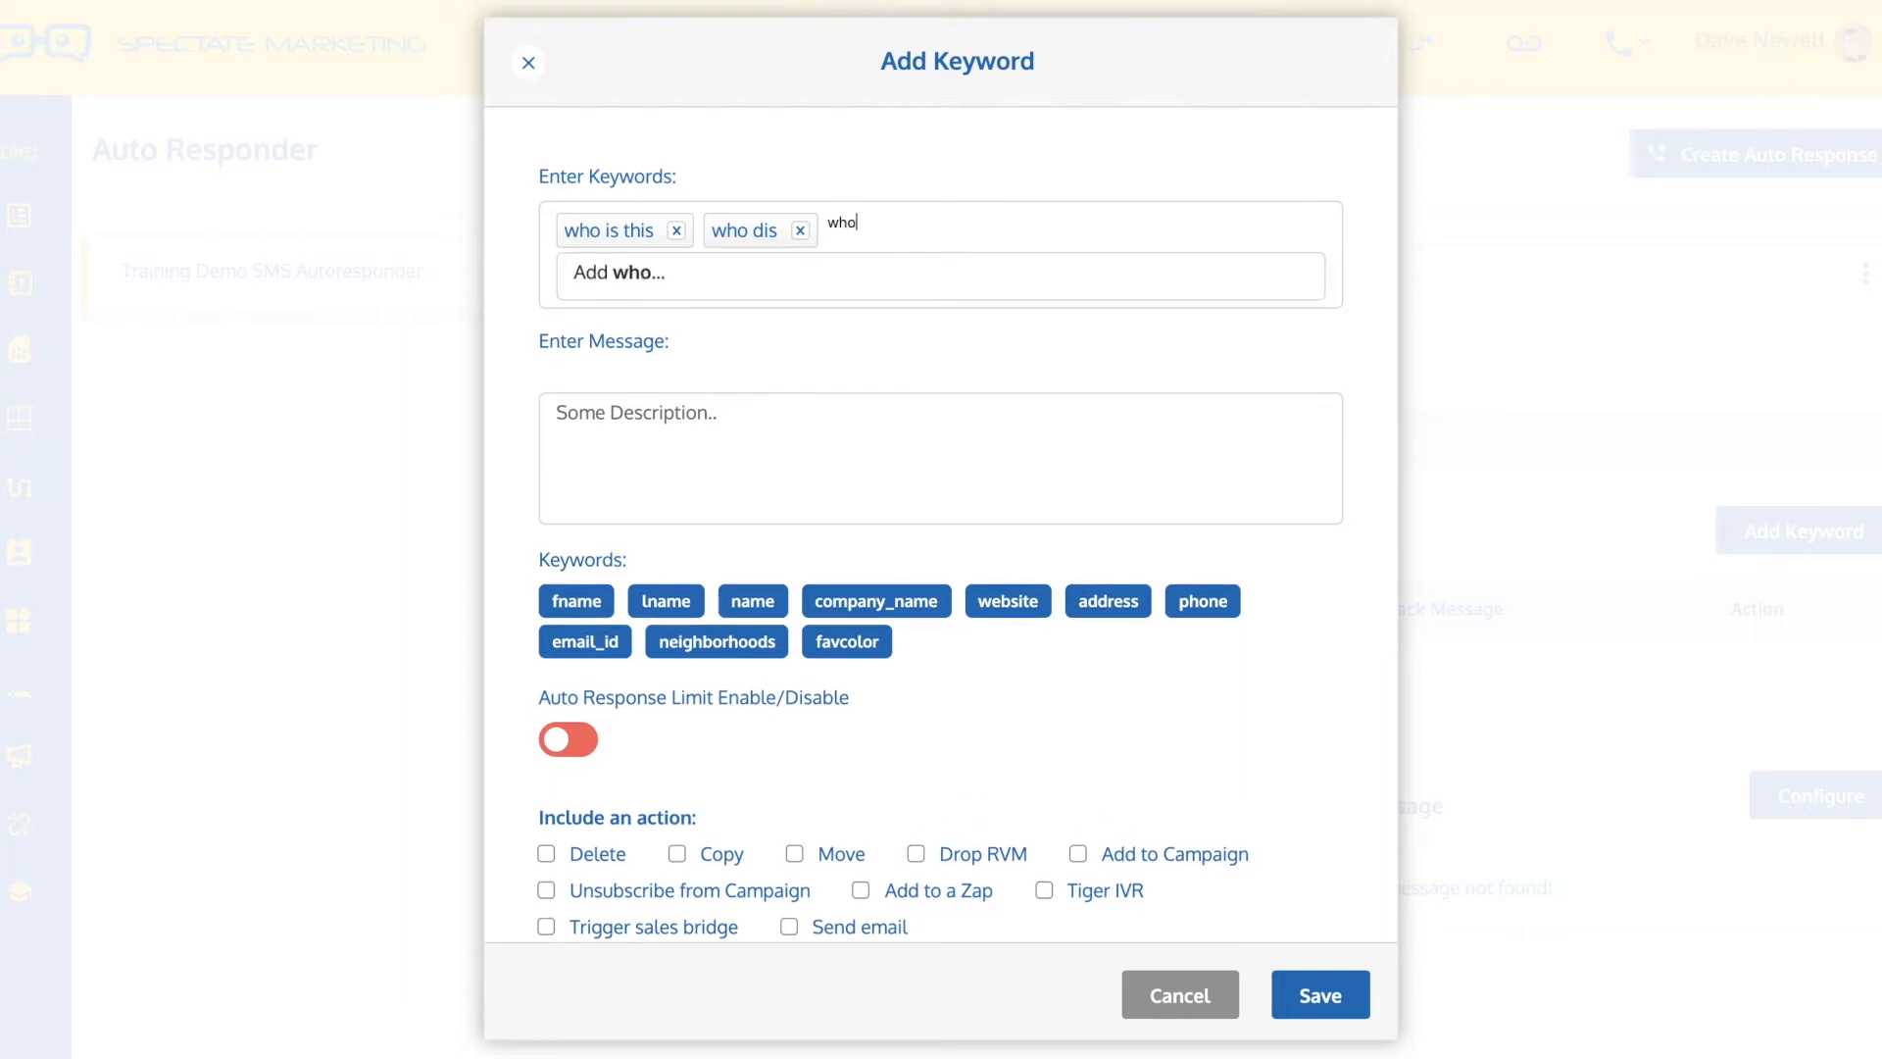
{"action": "type", "text": " am I speaking"}
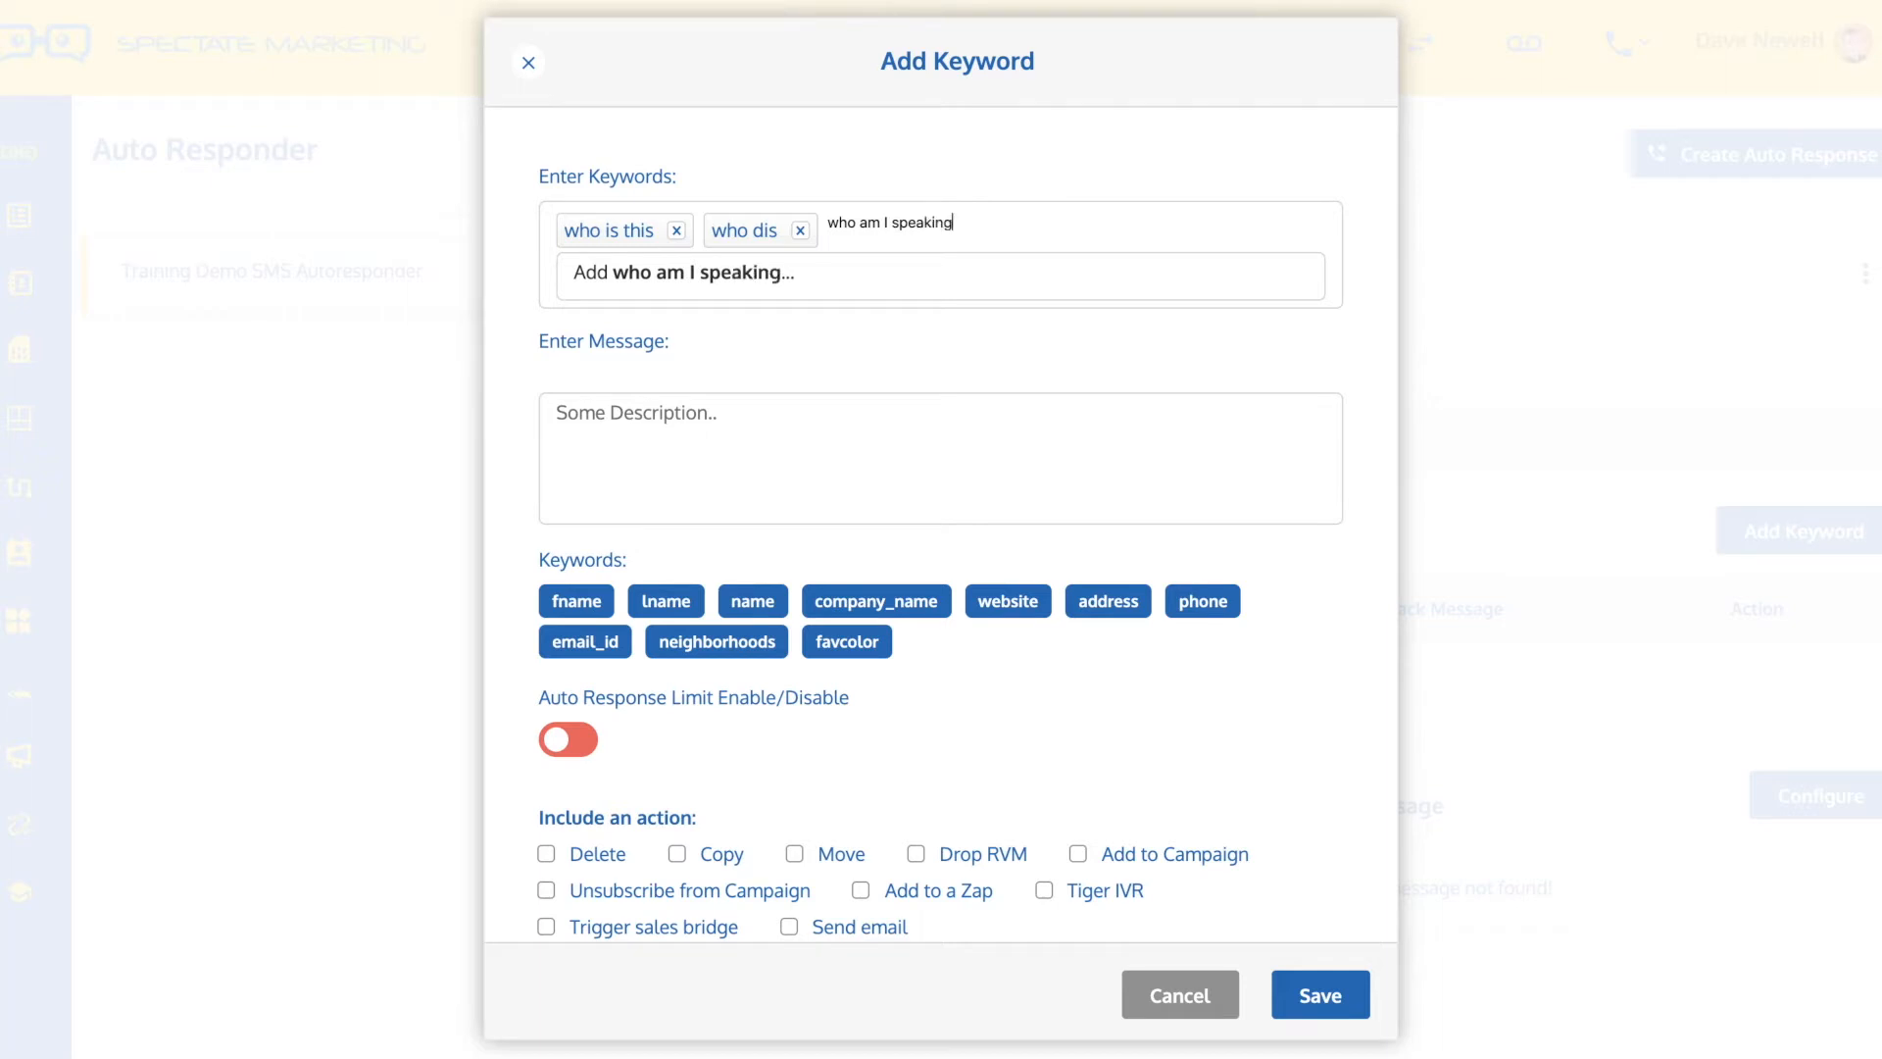
{"action": "left_click", "coordinate": [721, 274]}
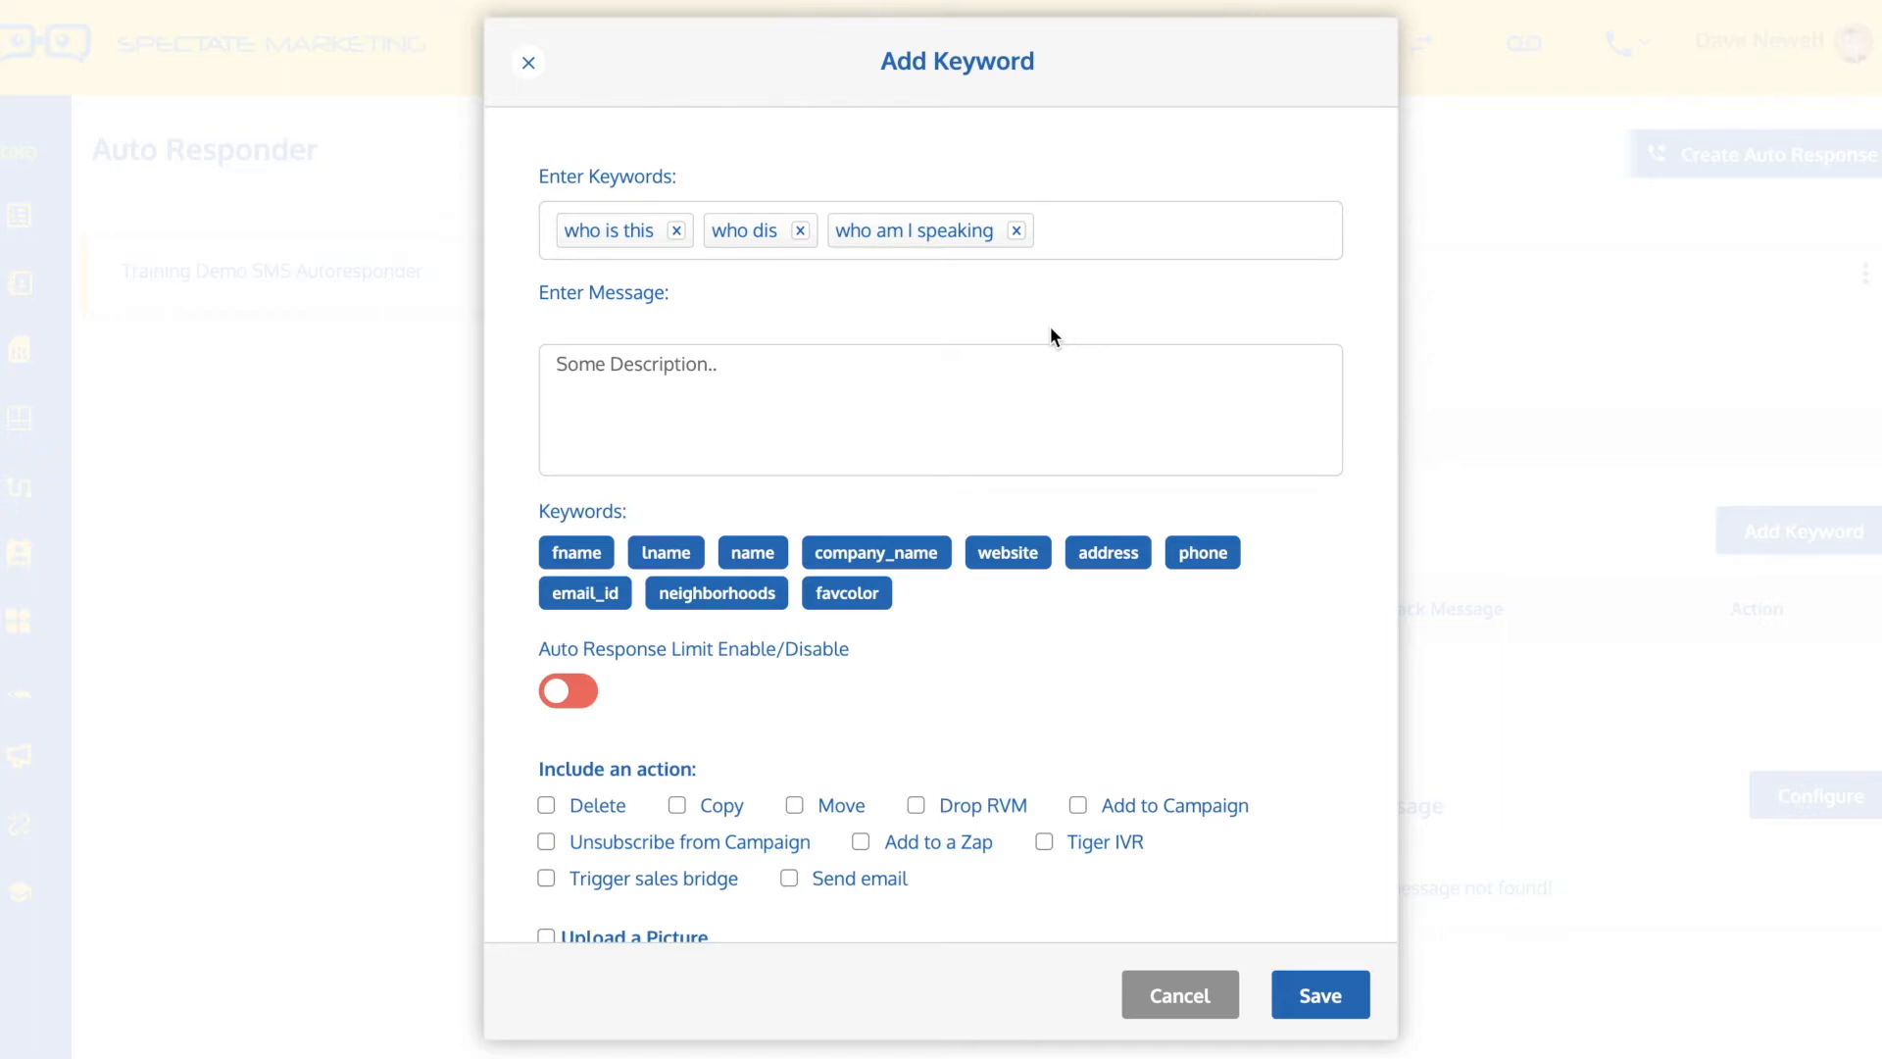
{"action": "type", "text": "wha"}
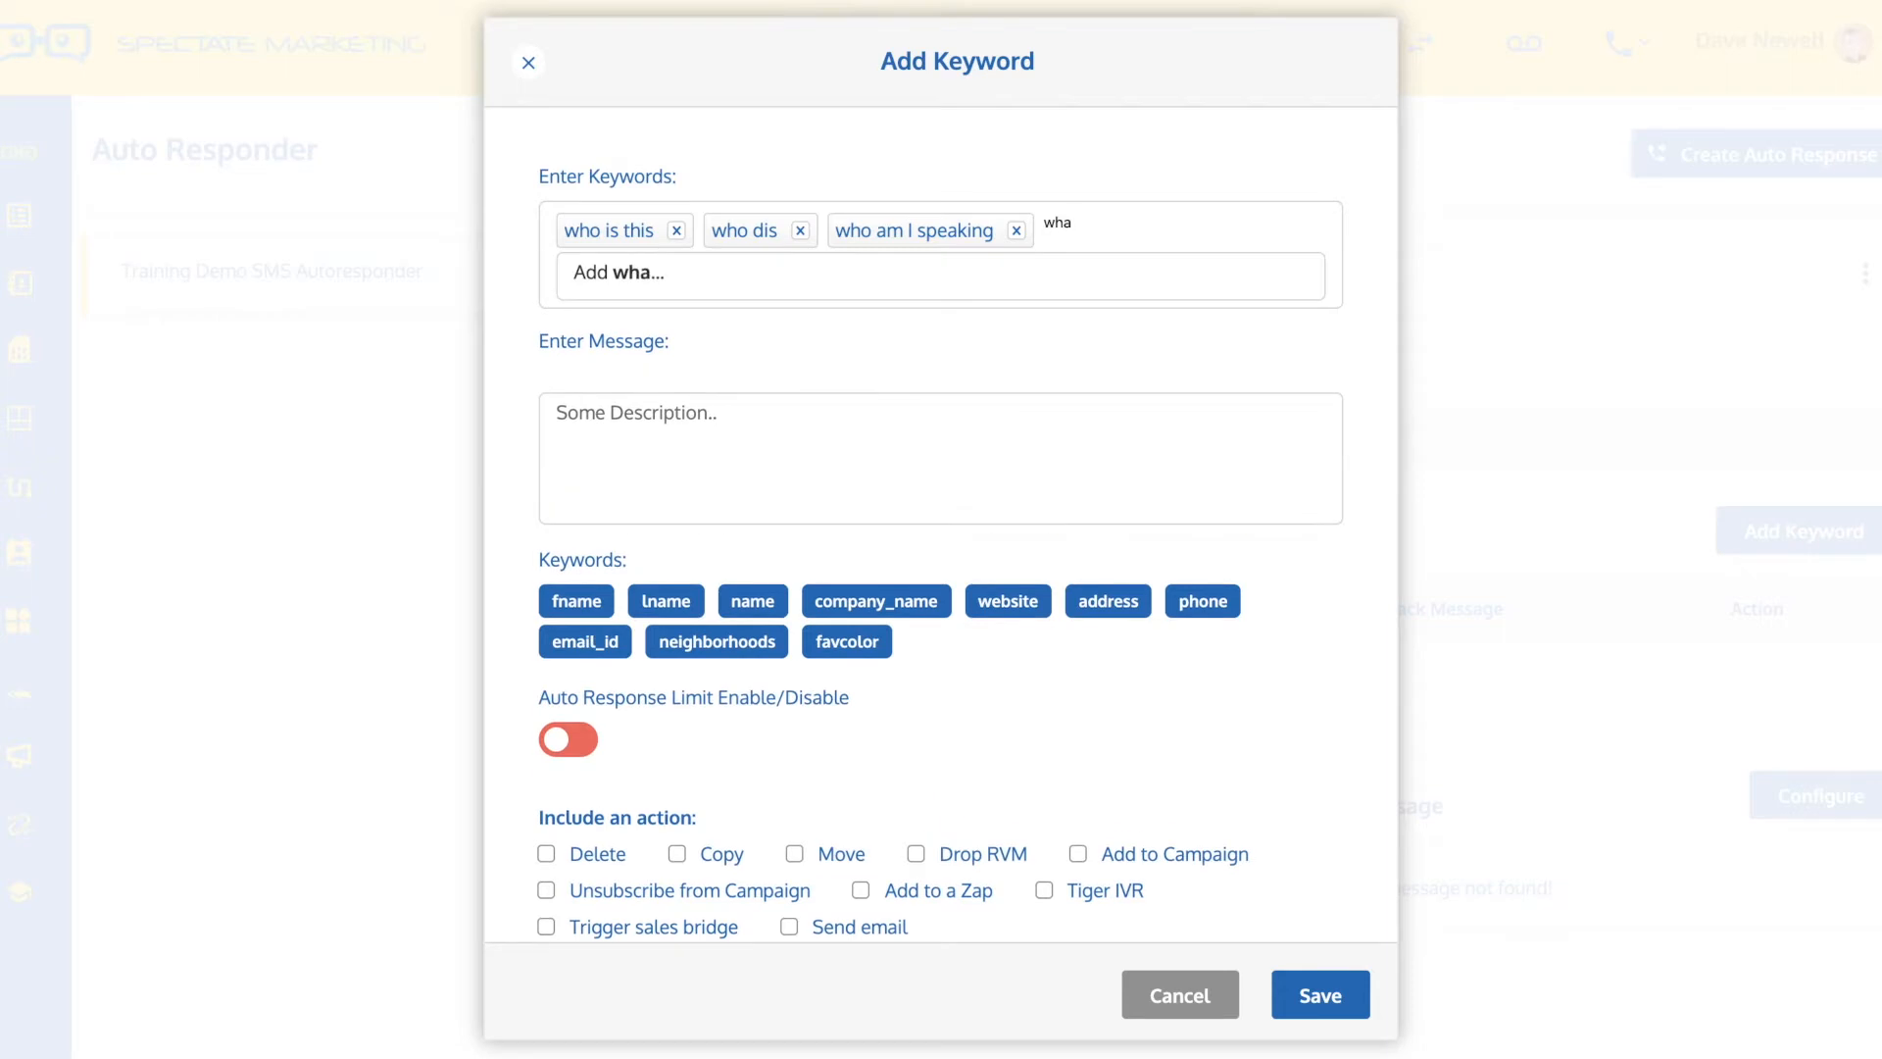
{"action": "type", "text": " are you"}
{"action": "left_click", "coordinate": [701, 278]}
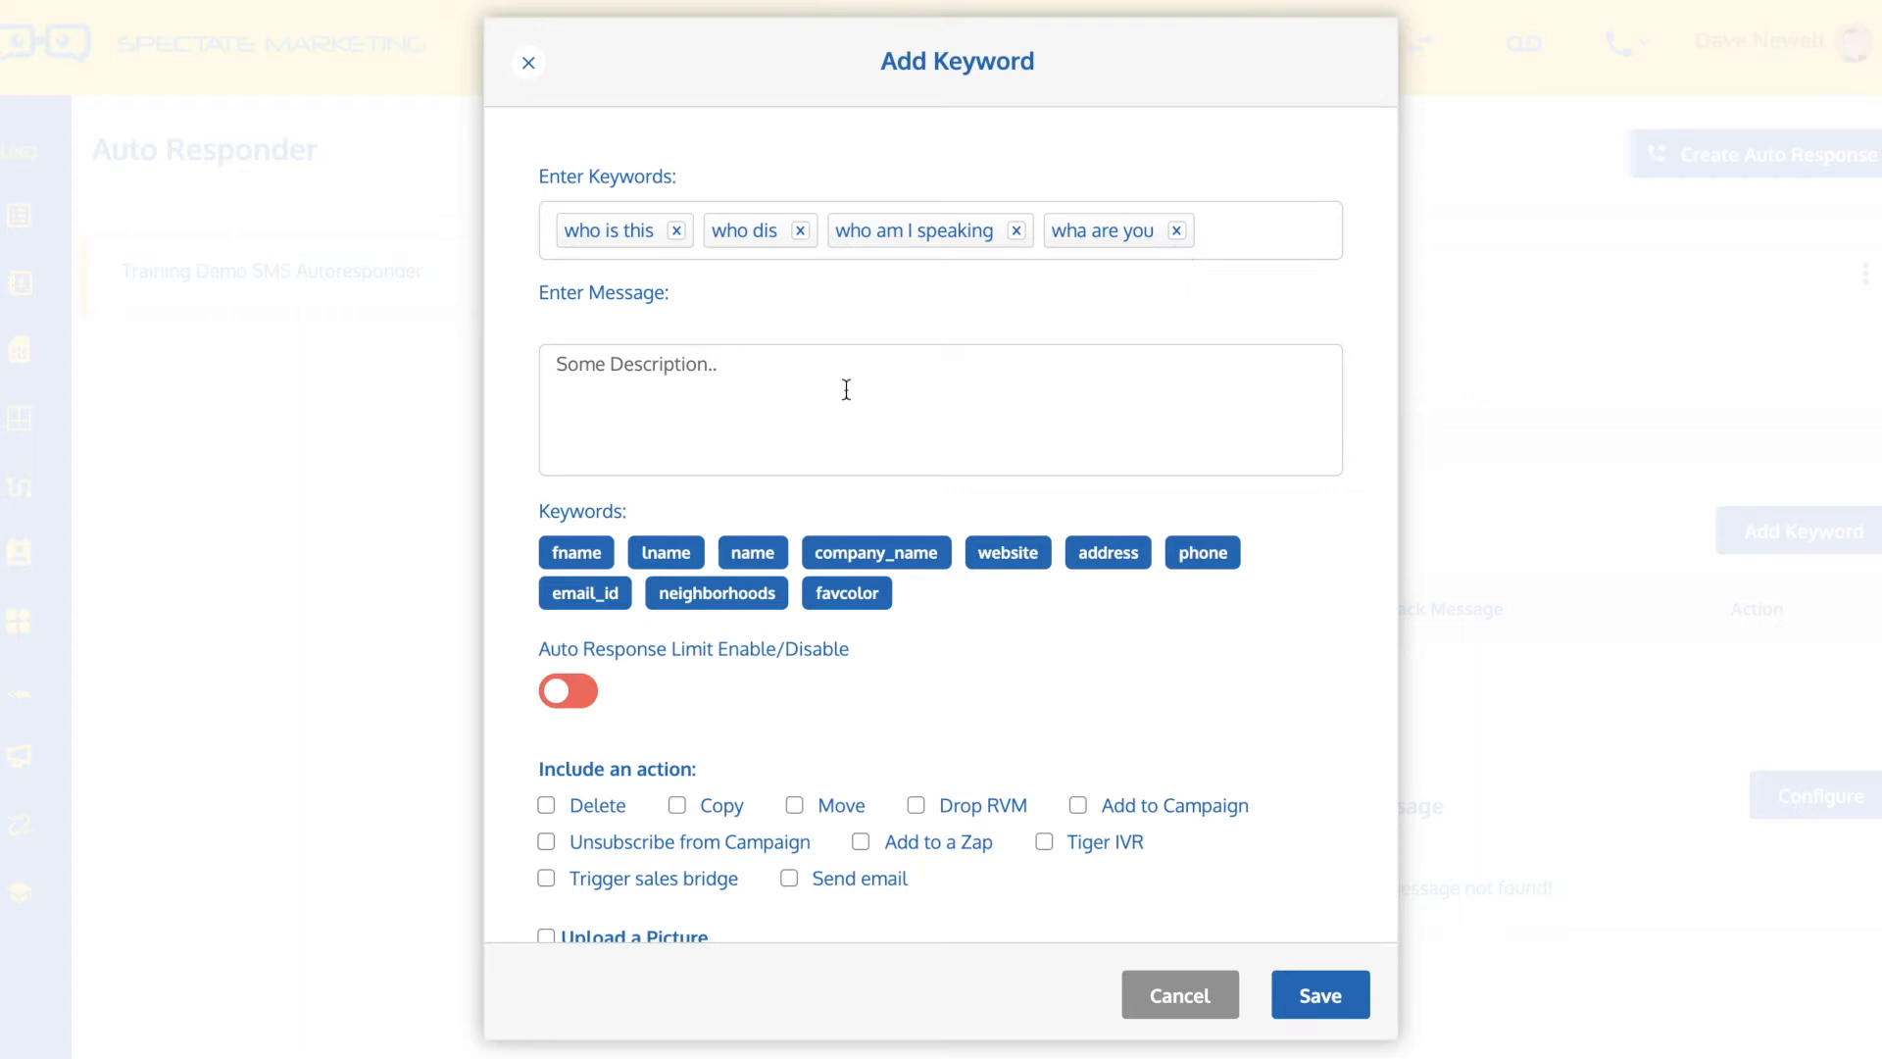
Write the reply message introducing the sender by full name, followed by "How are you today, [fname]?"
{"action": "left_click", "coordinate": [696, 383]}
{"action": "type", "text": "Th"}
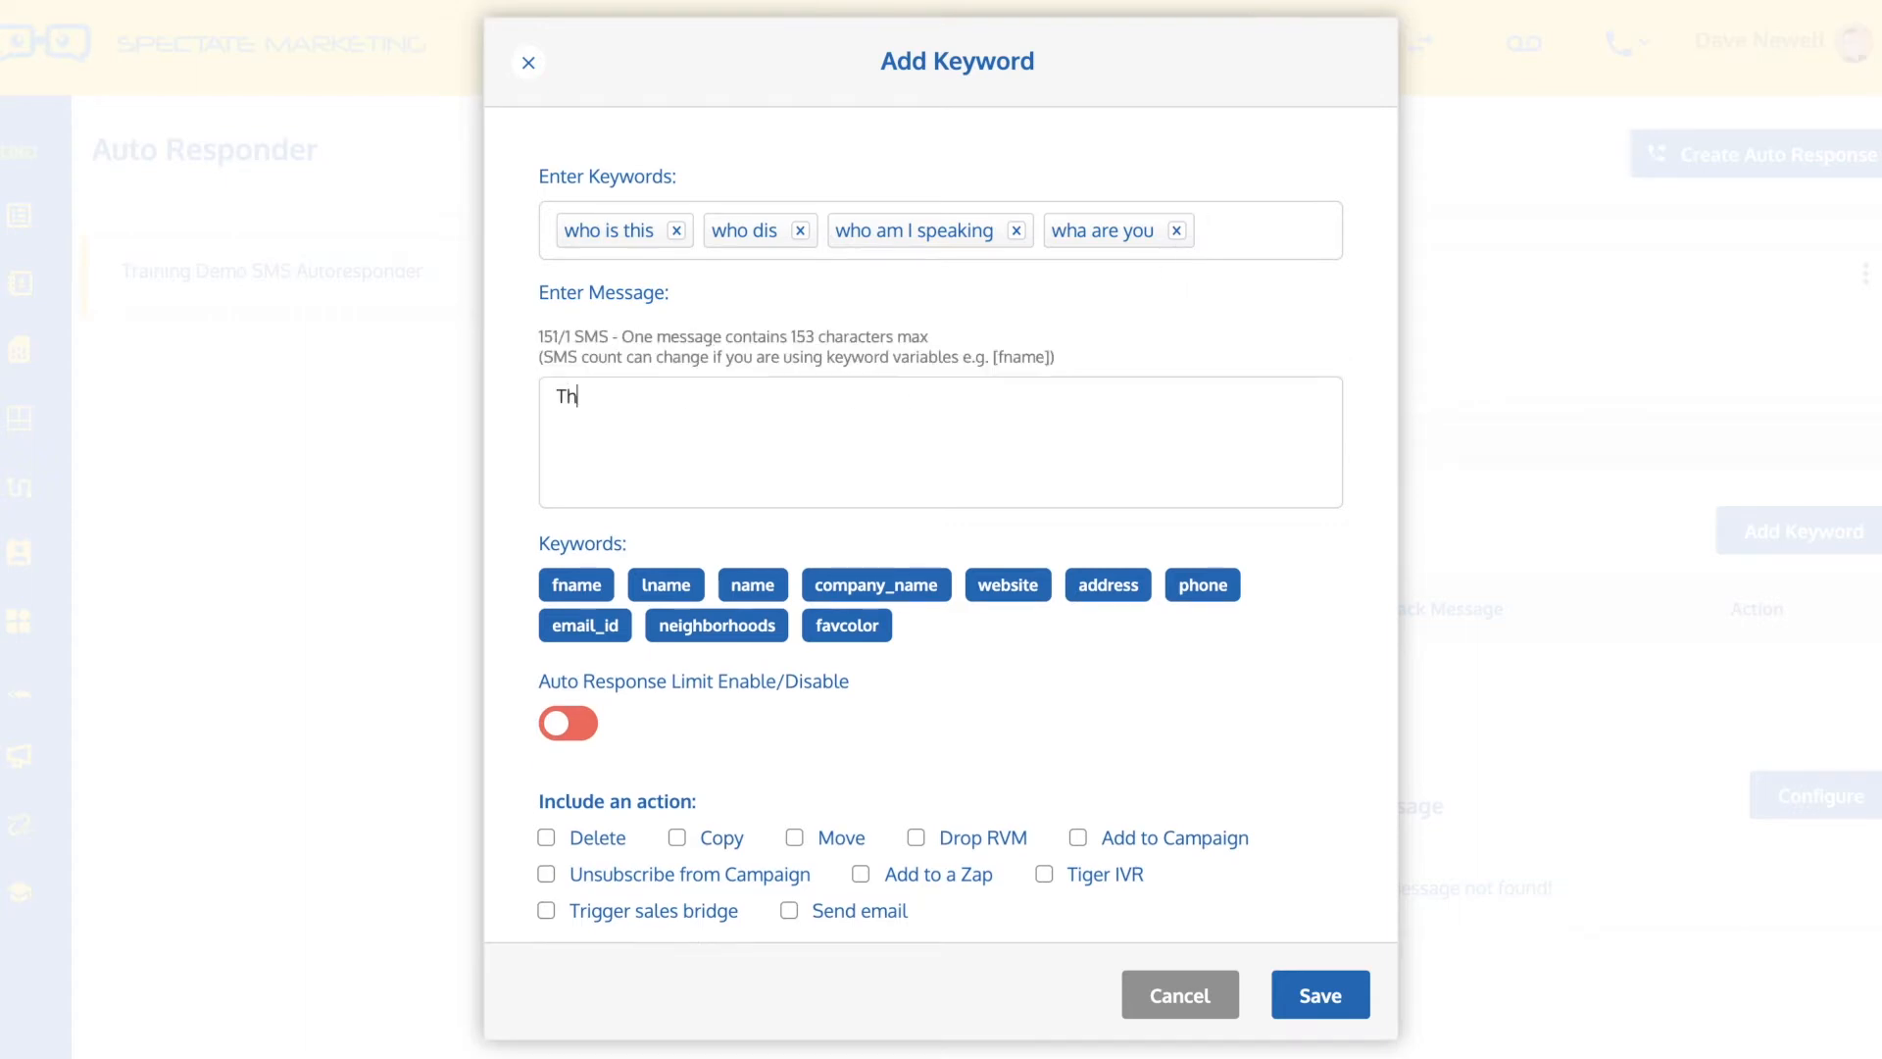
{"action": "type", "text": "is is Dave Ne"}
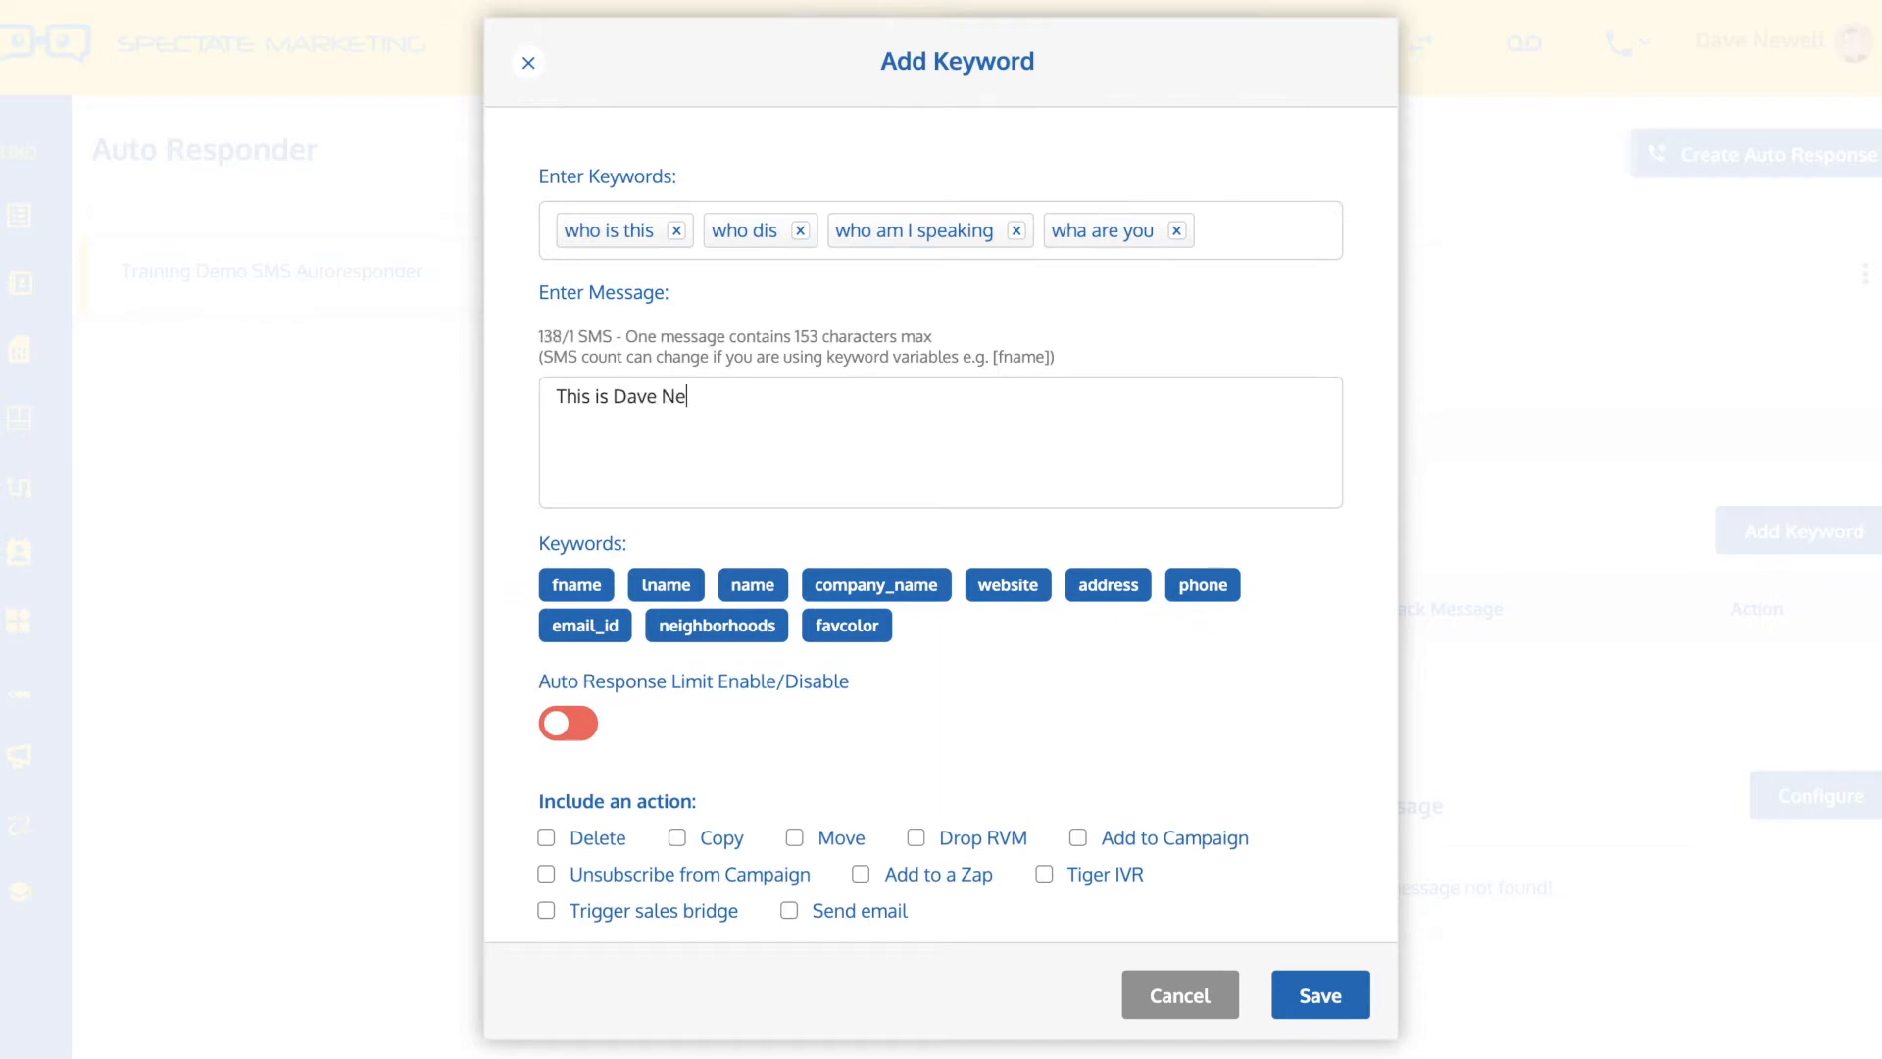
{"action": "type", "text": "well. Ho"}
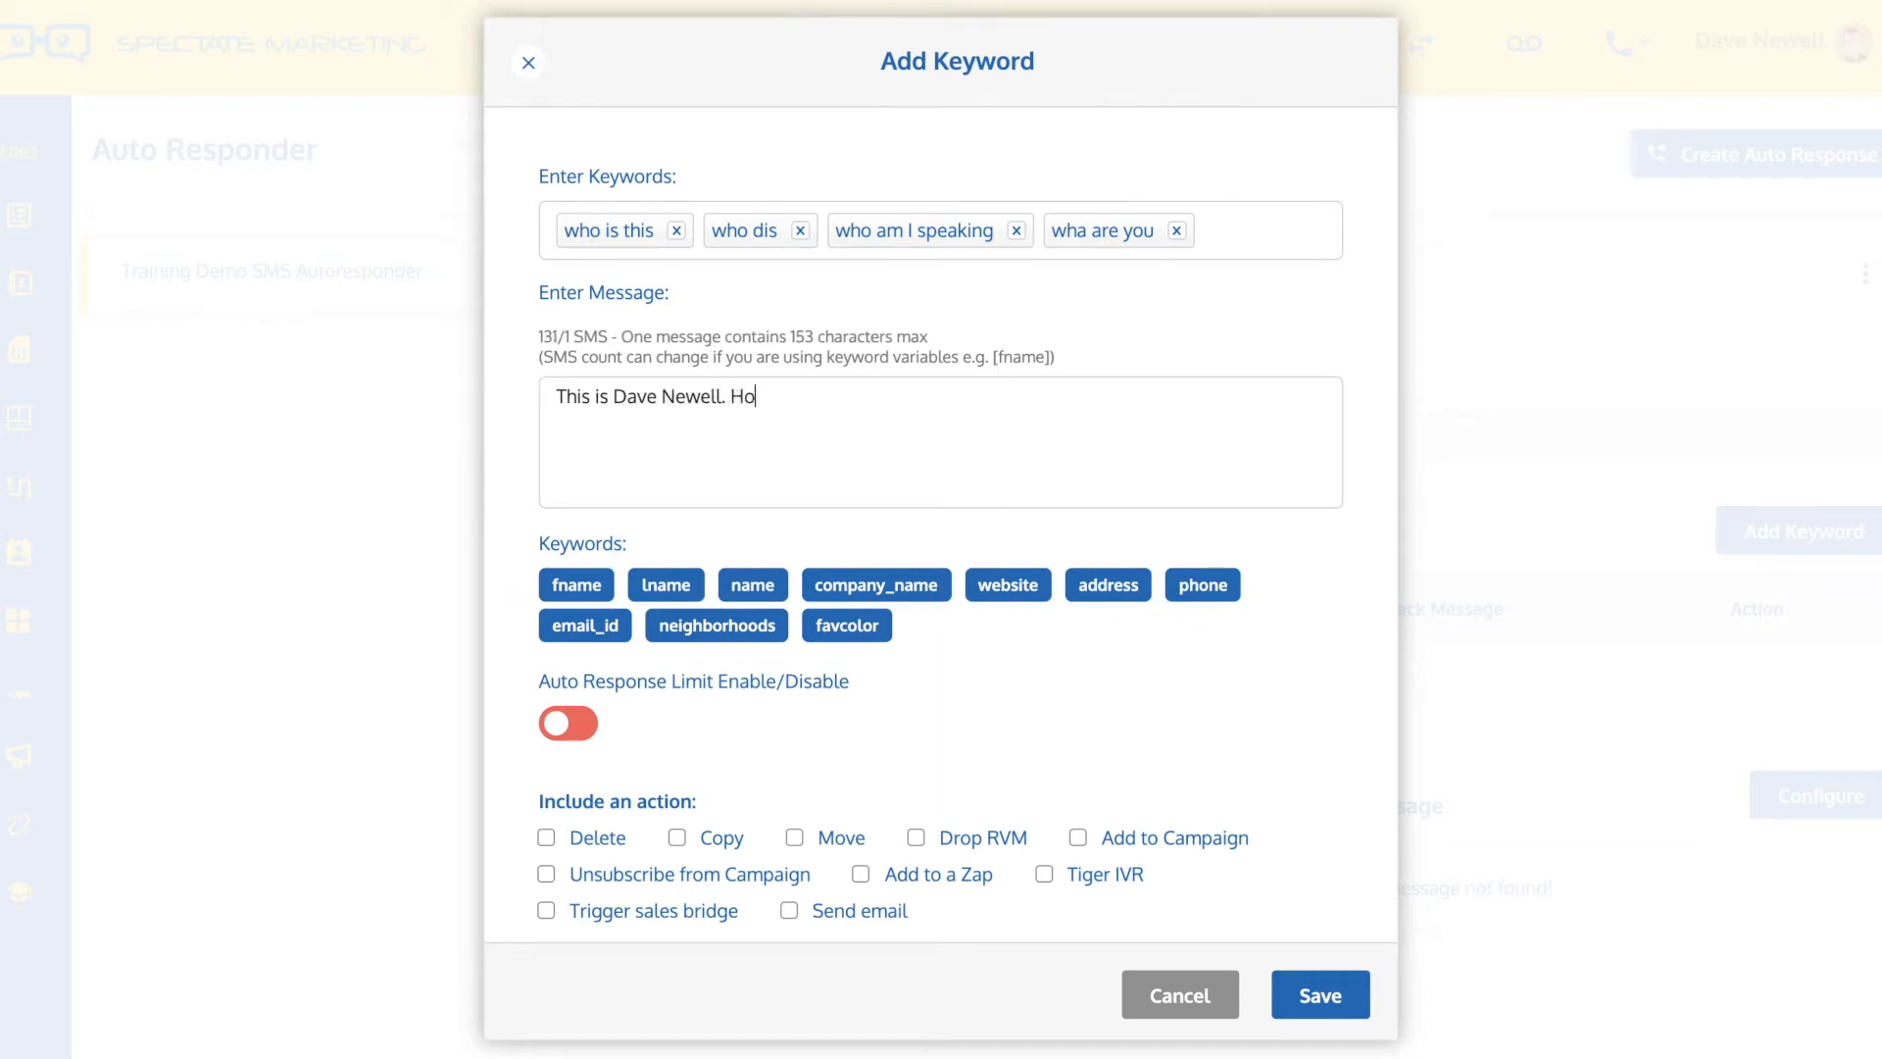
{"action": "type", "text": "w are you today, [fnam"}
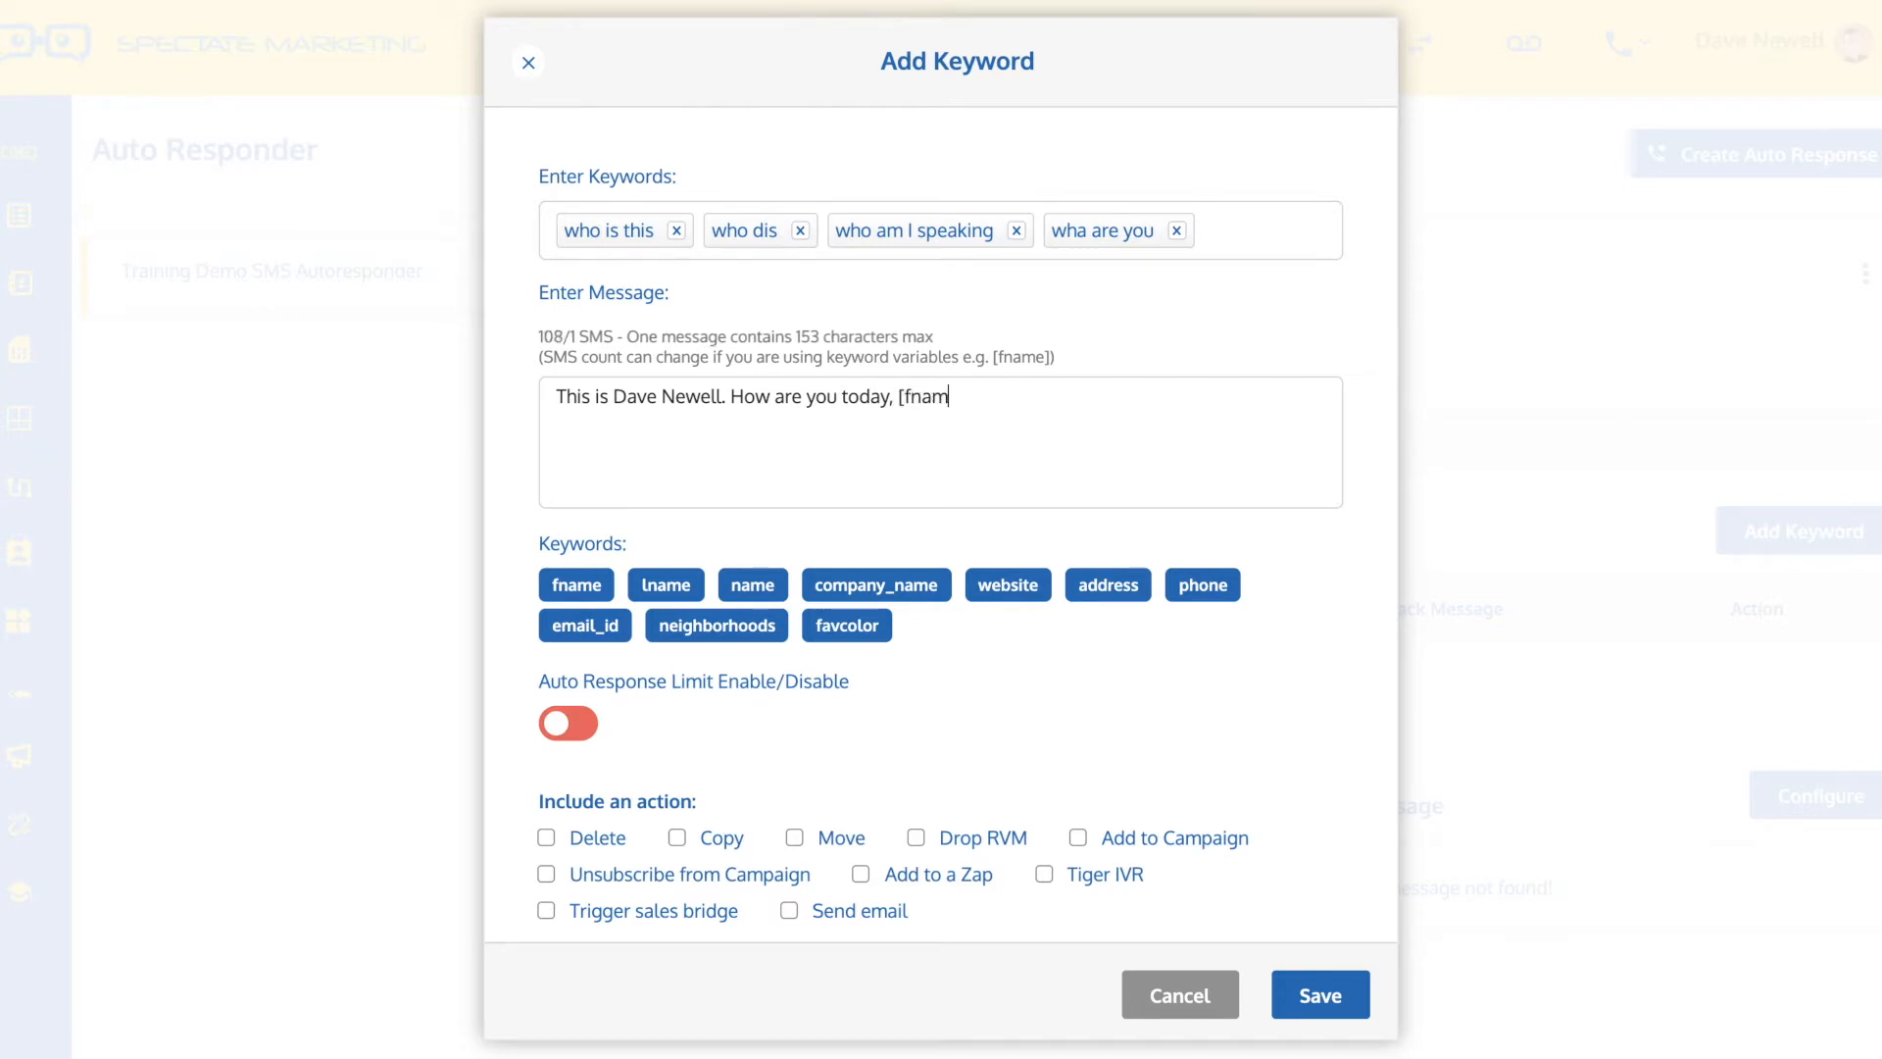
{"action": "type", "text": "e]?"}
Preview the settings of the Move action, the Copy action and the picture upload, switching each one off again
{"action": "scroll", "coordinate": [1346, 566], "scroll_direction": "down", "scroll_amount": 2}
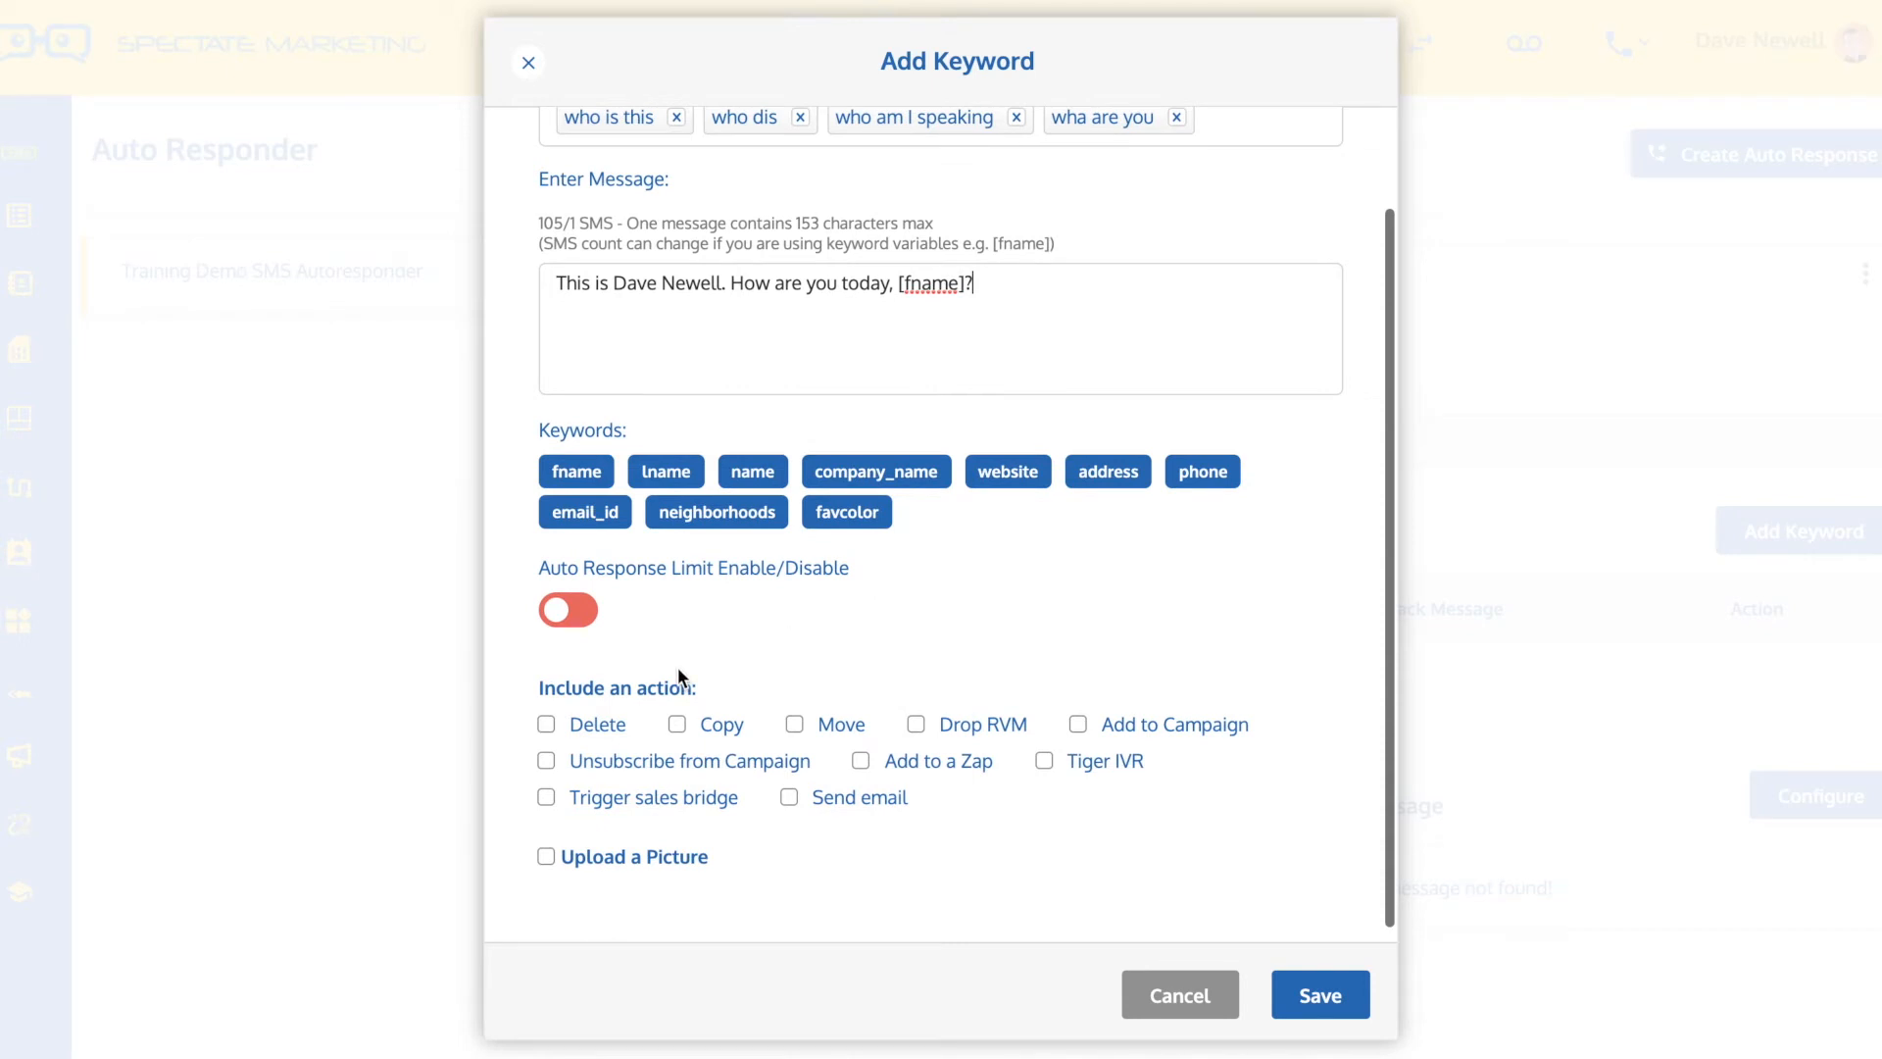
{"action": "left_click", "coordinate": [794, 726]}
{"action": "scroll", "coordinate": [892, 648], "scroll_direction": "down", "scroll_amount": 1}
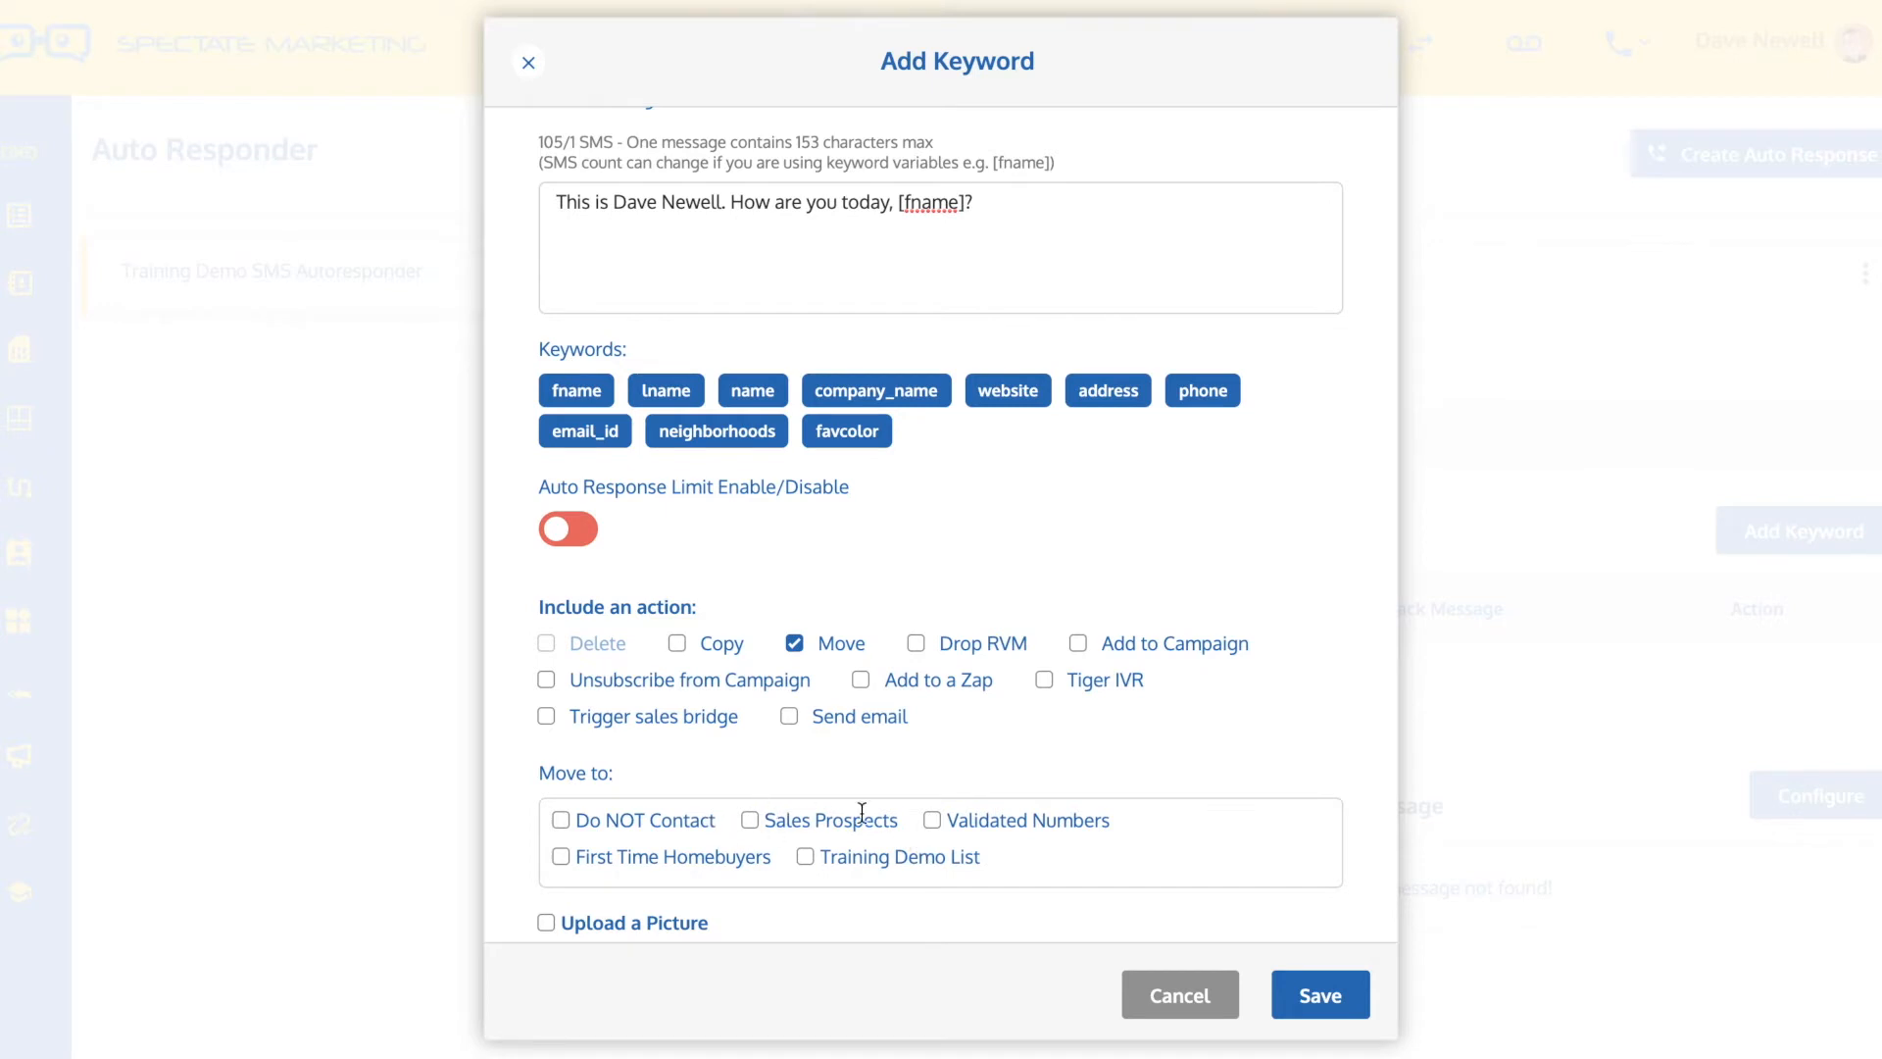
{"action": "left_click", "coordinate": [795, 644]}
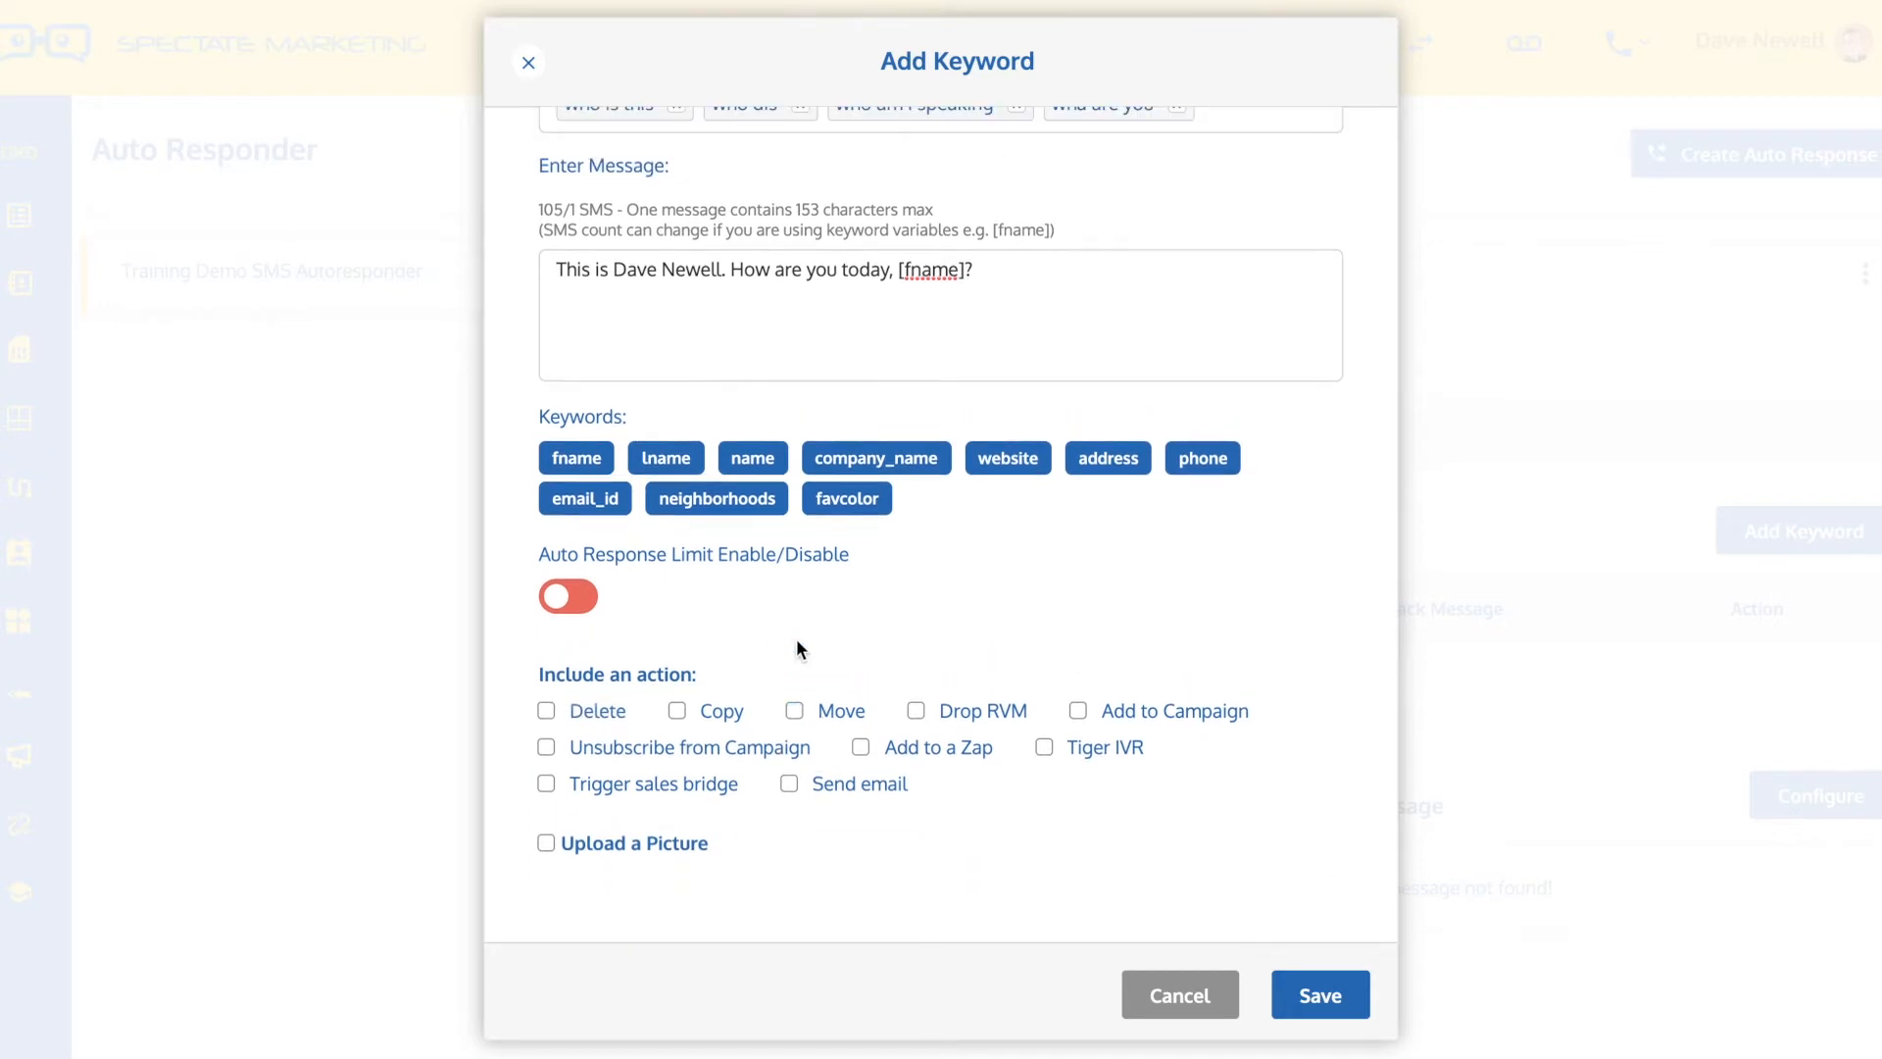
{"action": "left_click", "coordinate": [676, 711]}
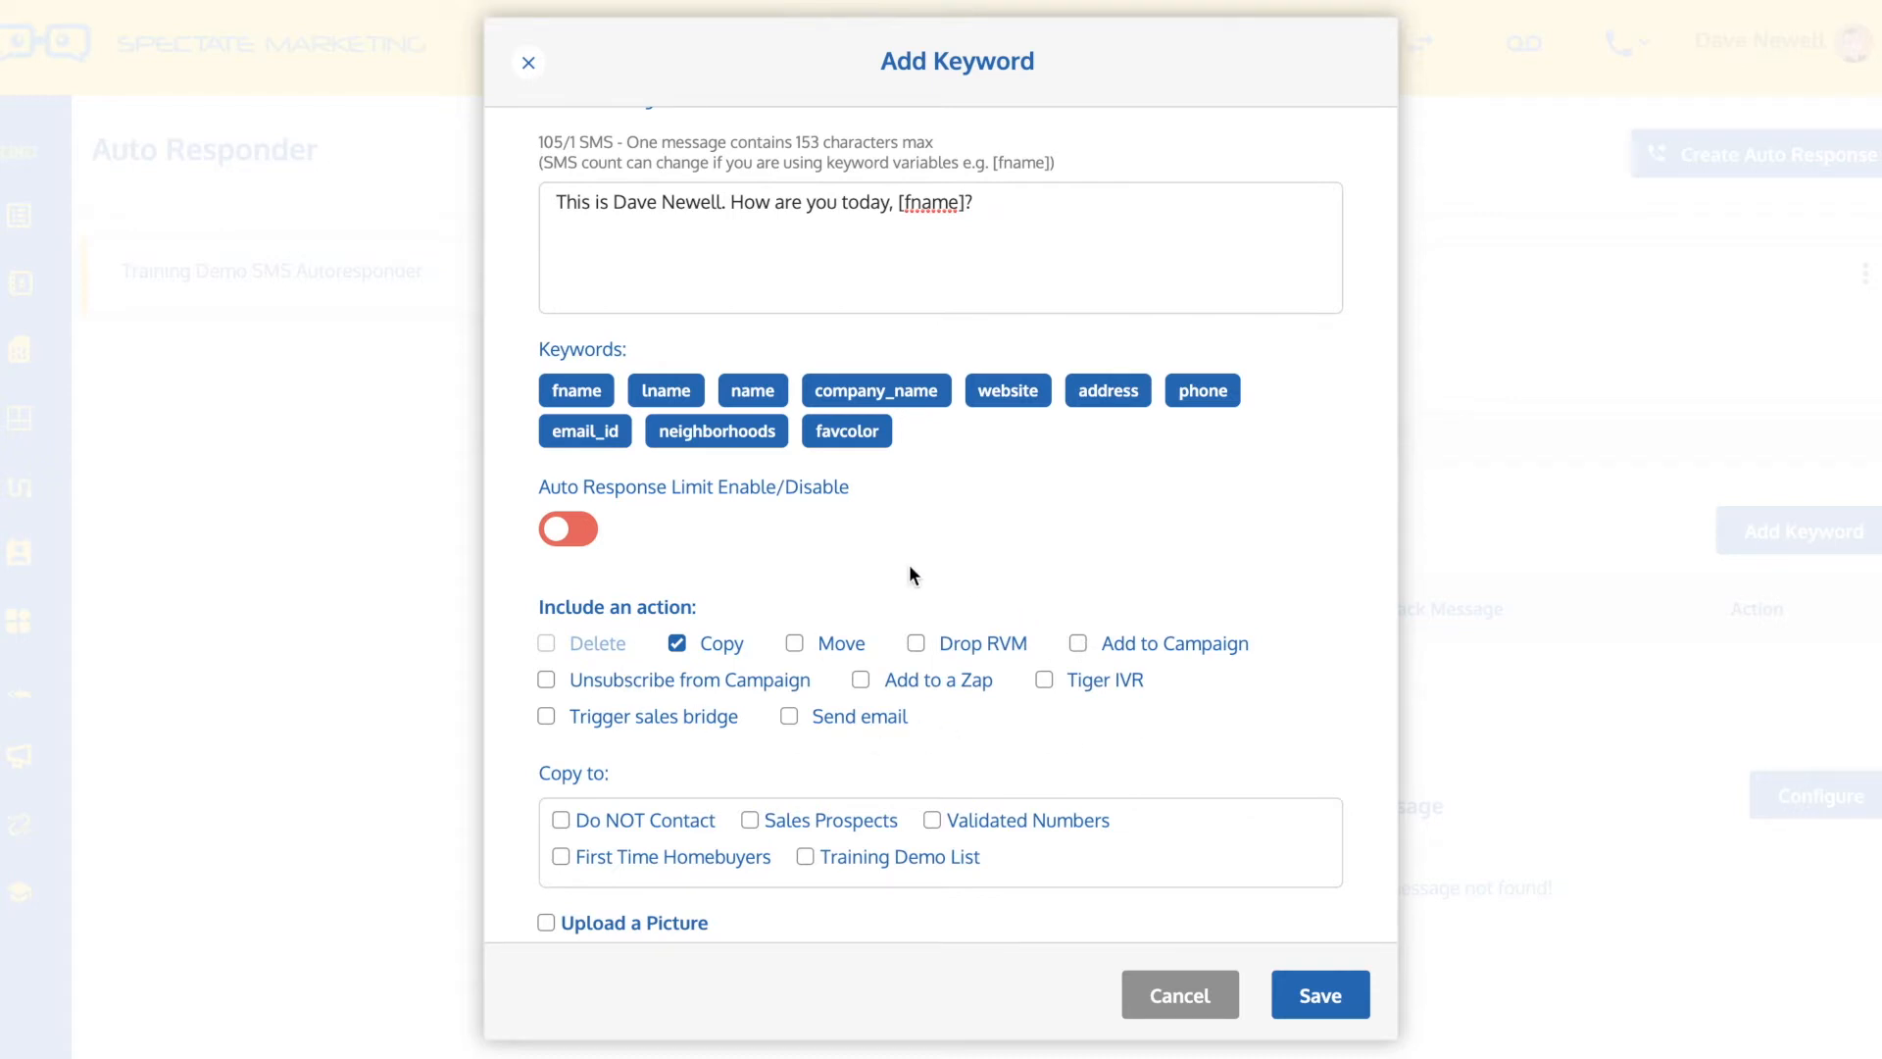
{"action": "left_click", "coordinate": [676, 643]}
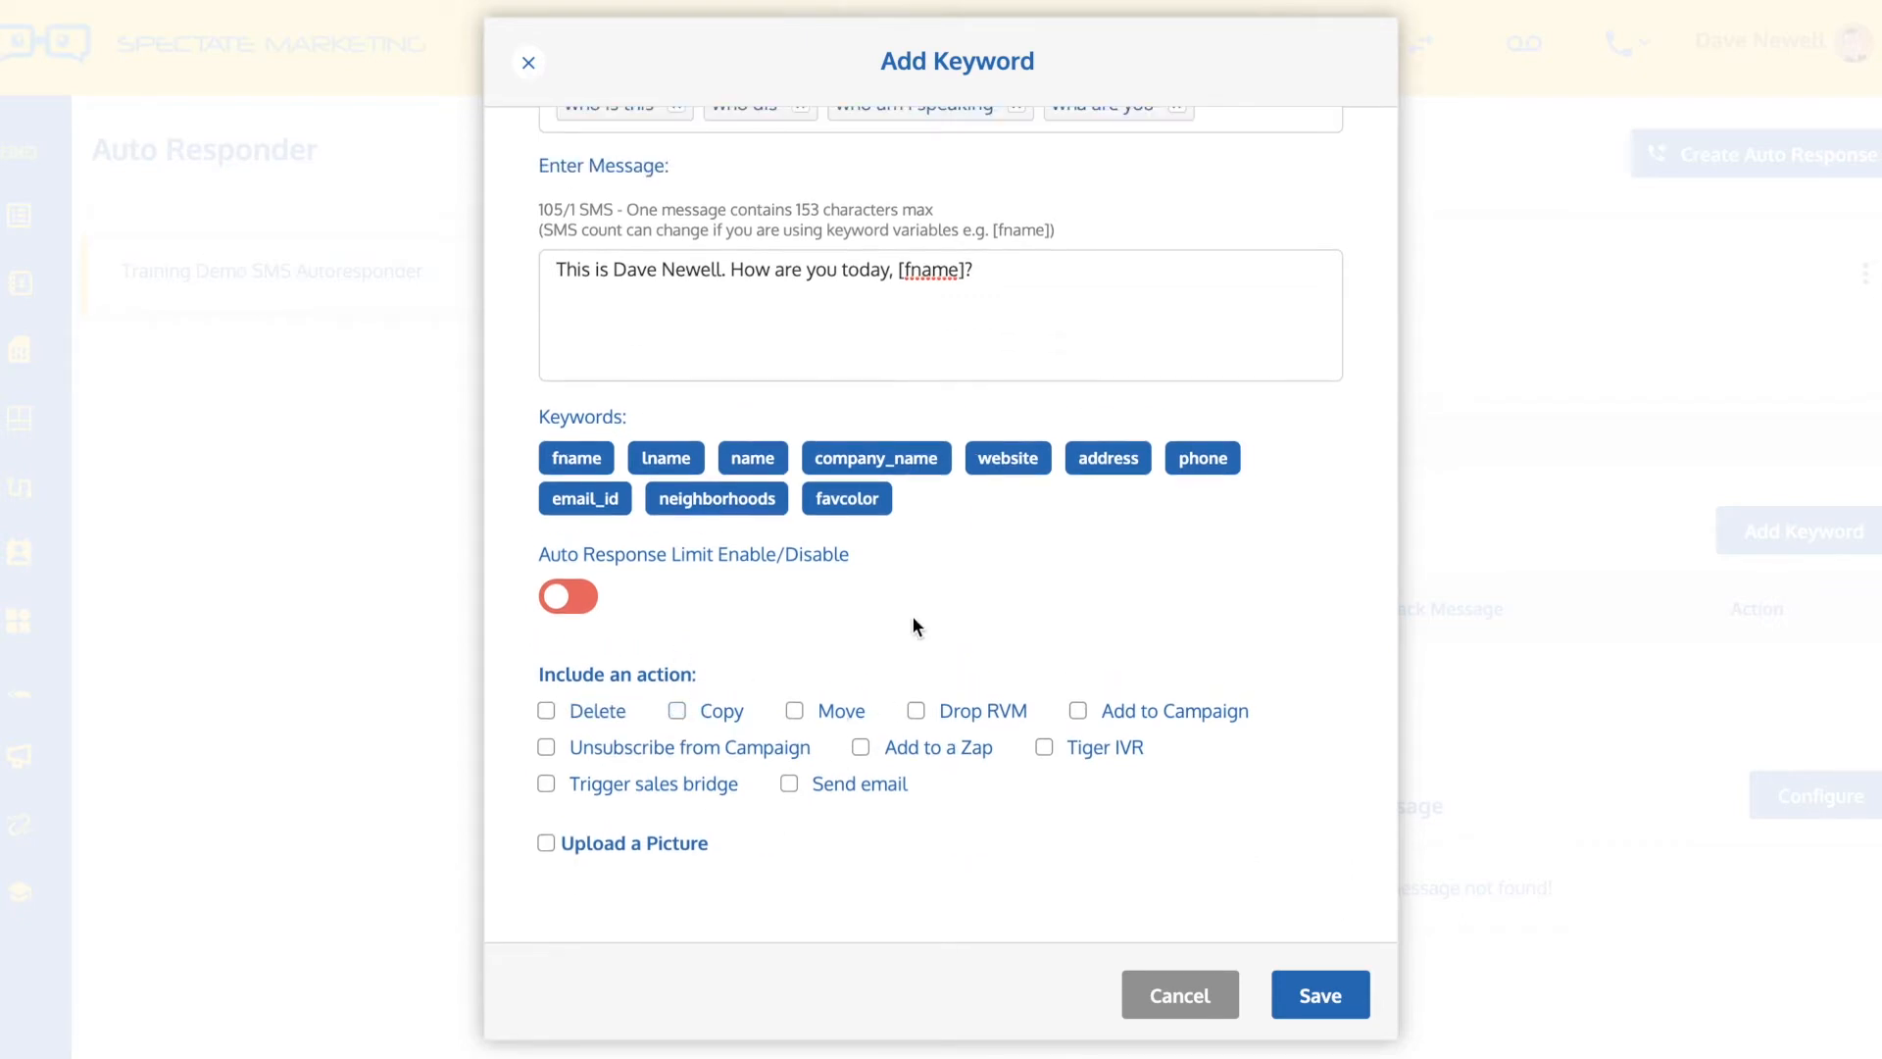
{"action": "left_click", "coordinate": [545, 843]}
{"action": "scroll", "coordinate": [545, 839], "scroll_direction": "down", "scroll_amount": 1}
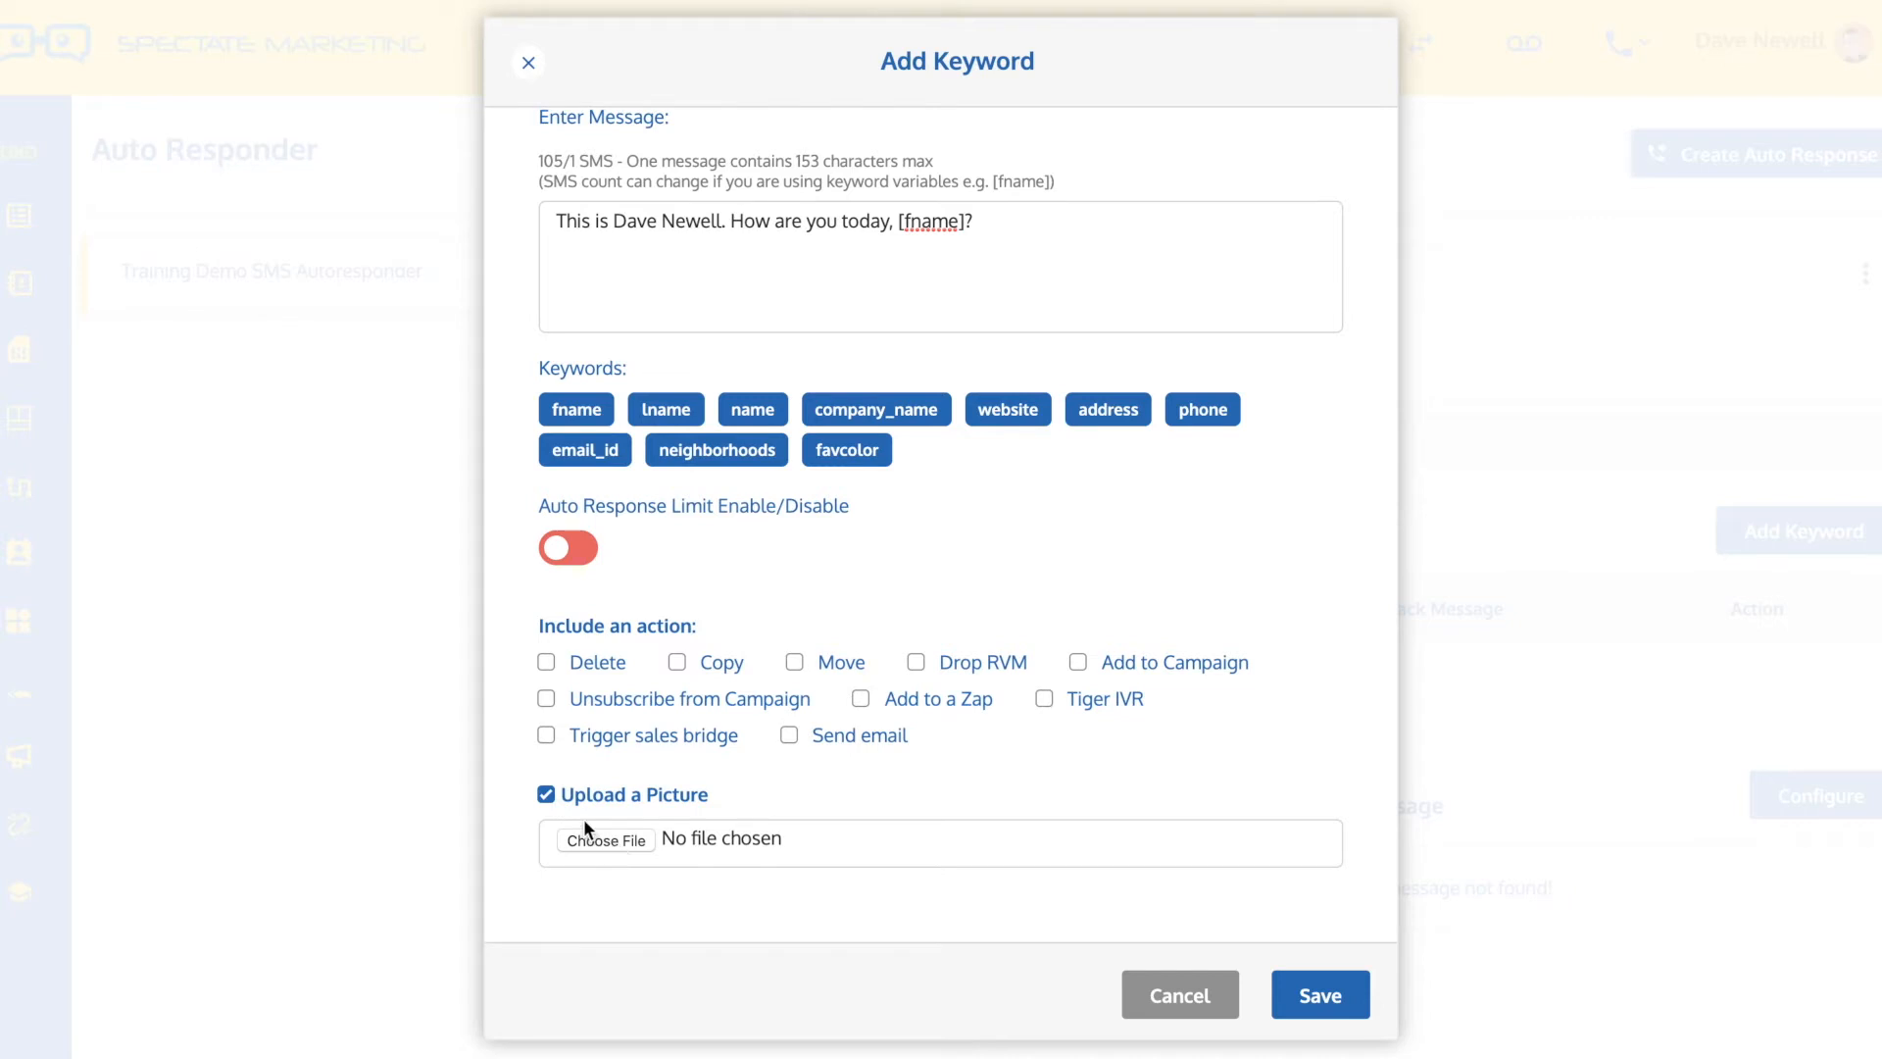
{"action": "left_click", "coordinate": [545, 794]}
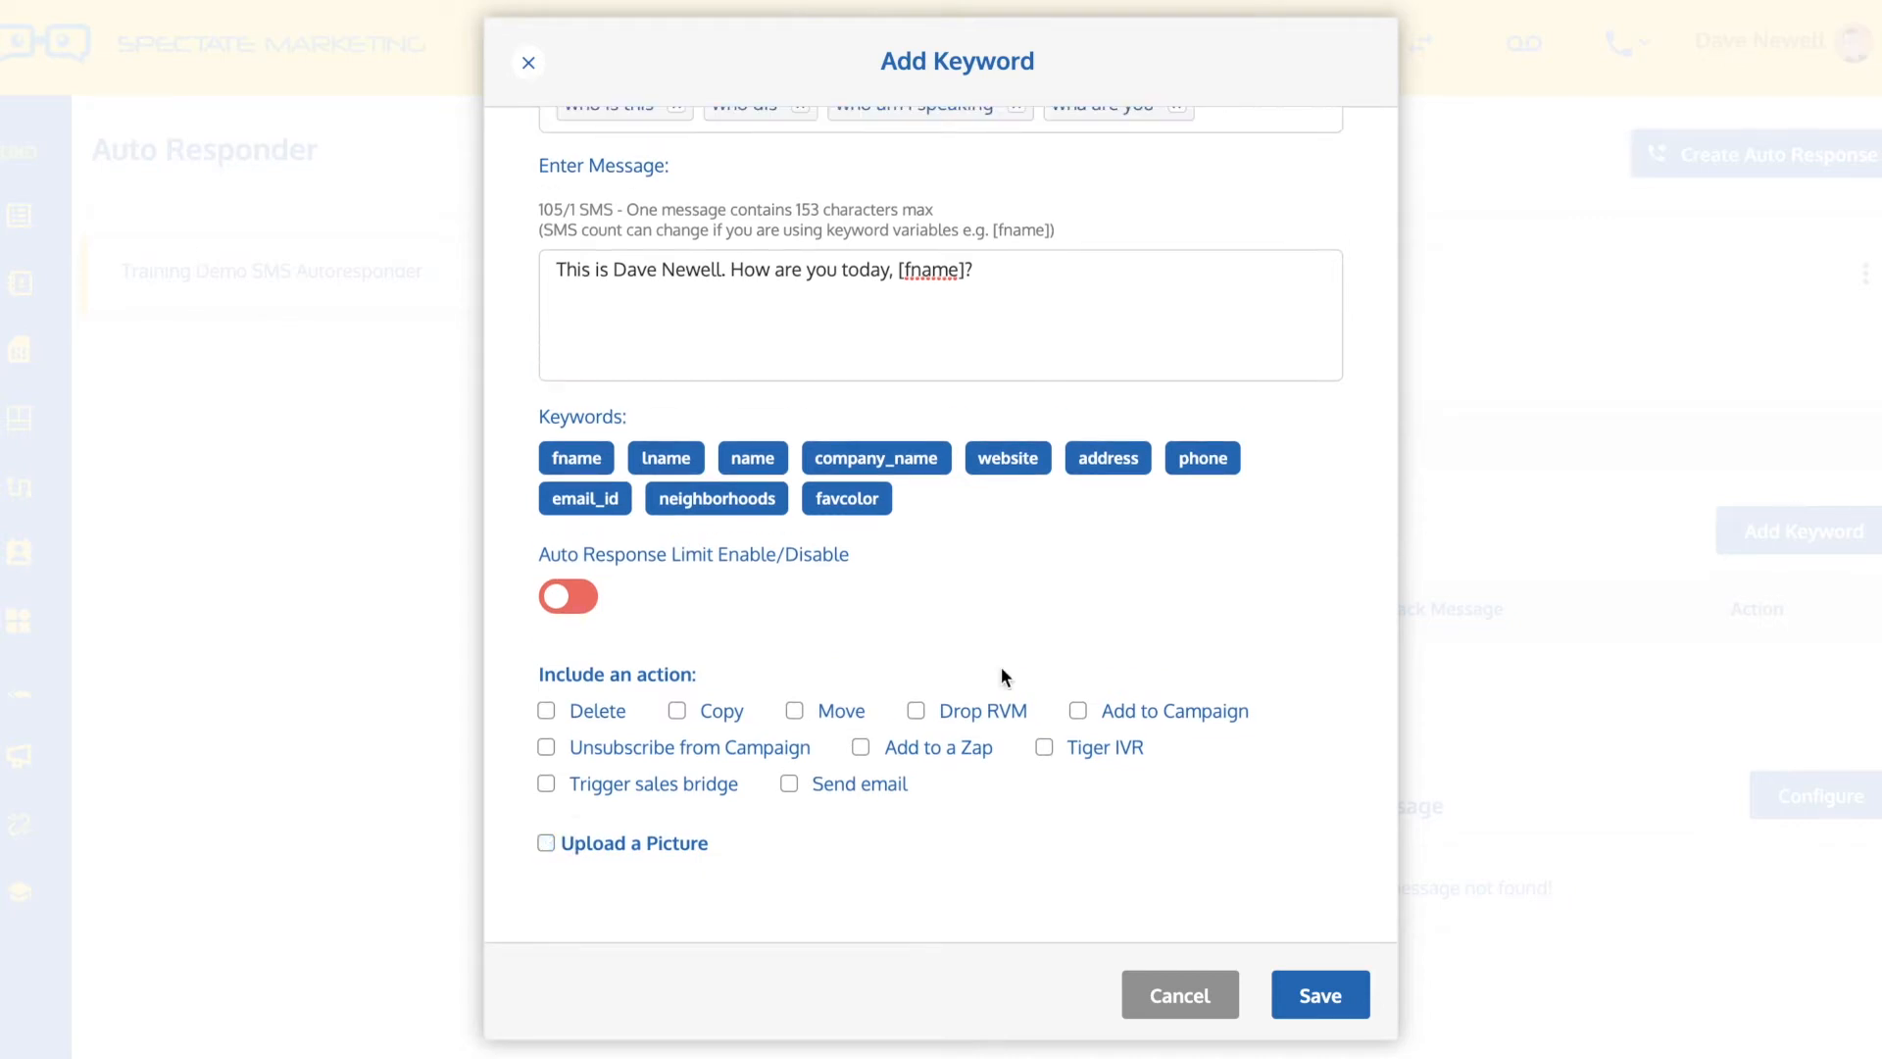
Save the keyword entry with its reply message and acknowledge the confirmation
{"action": "scroll", "coordinate": [1155, 547], "scroll_direction": "up", "scroll_amount": 2}
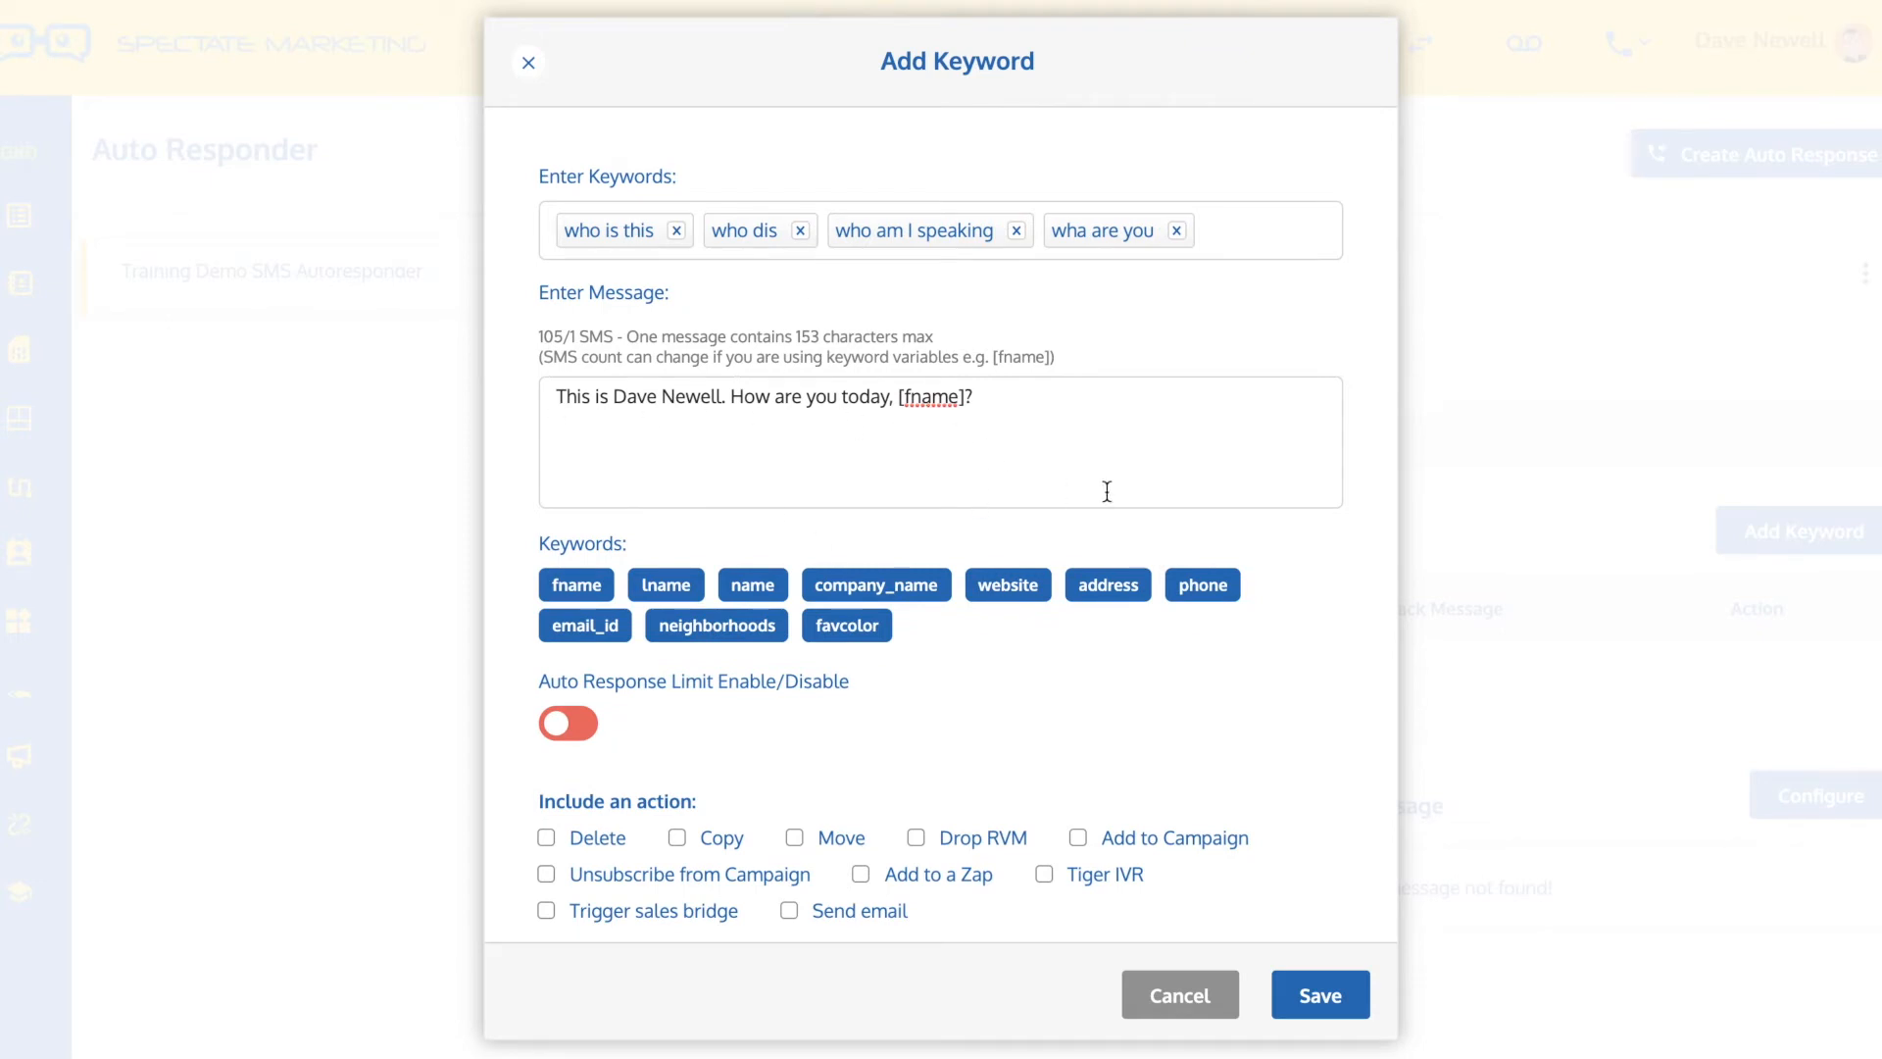
{"action": "left_click", "coordinate": [1318, 994]}
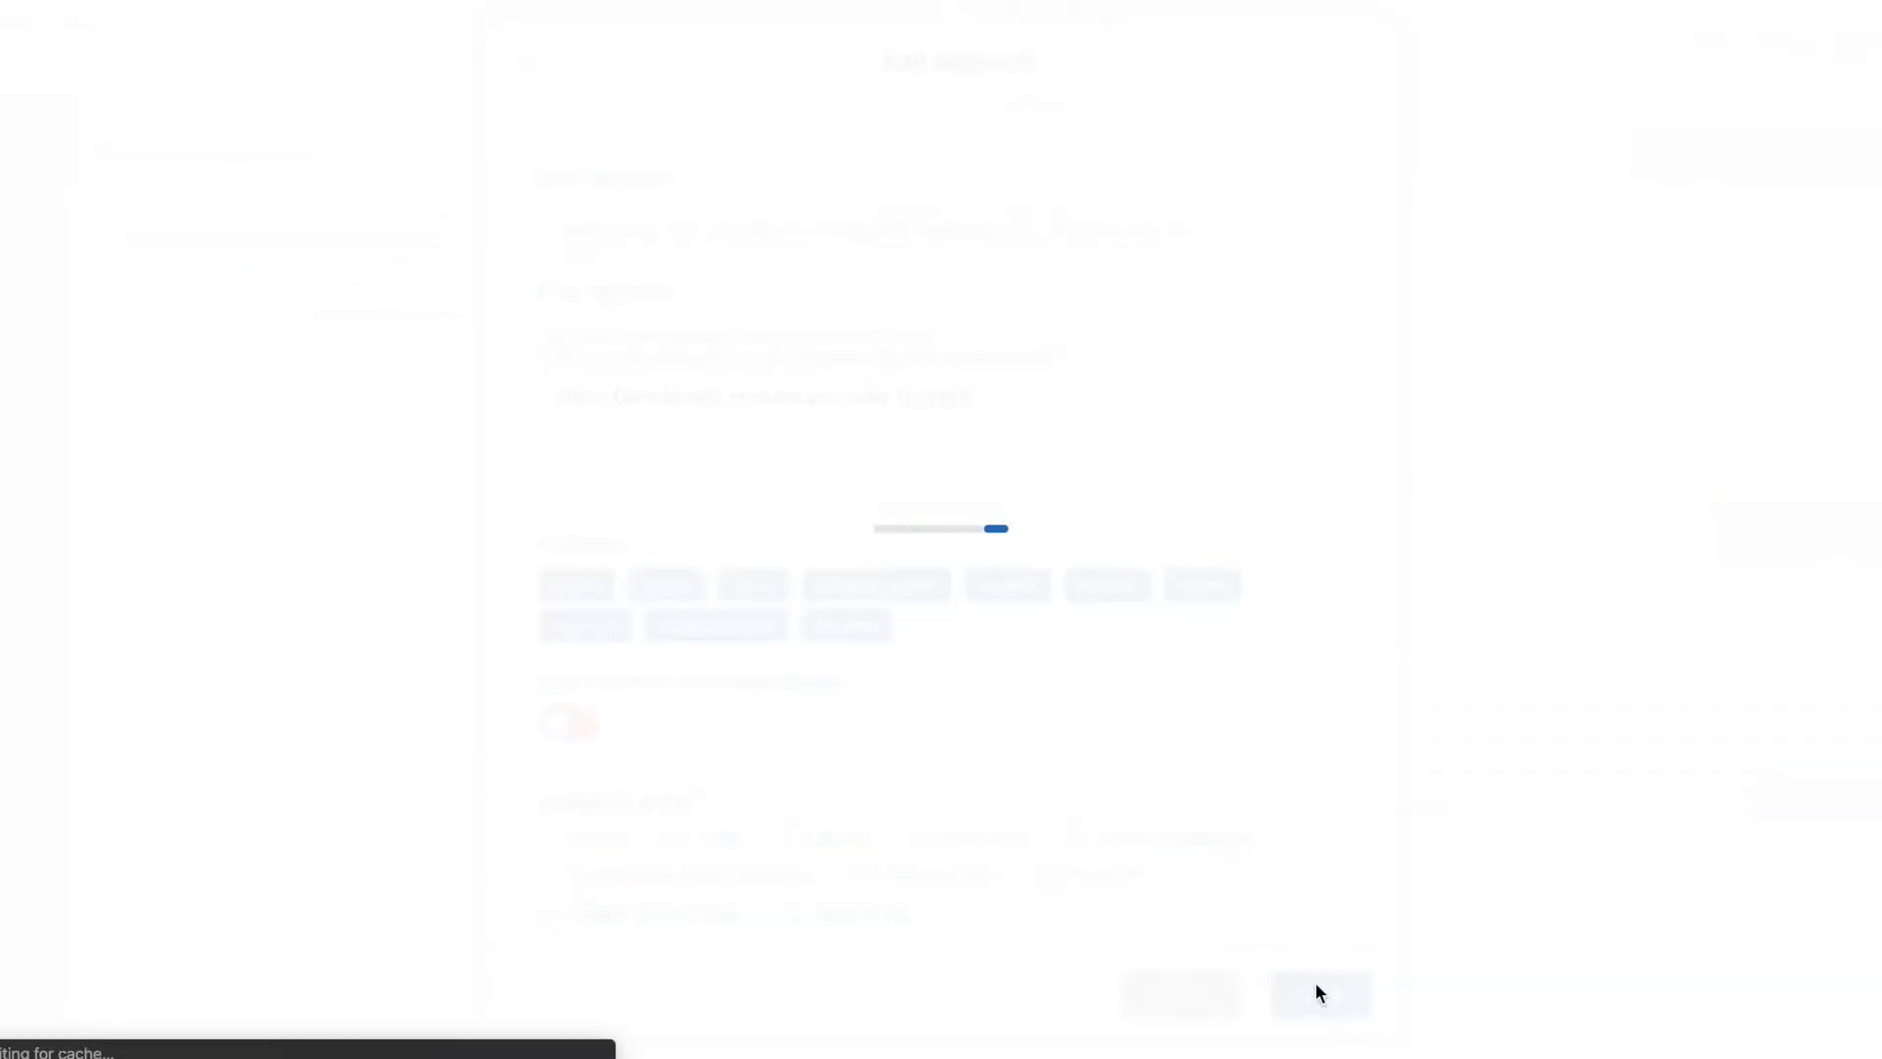
{"action": "left_click", "coordinate": [965, 654]}
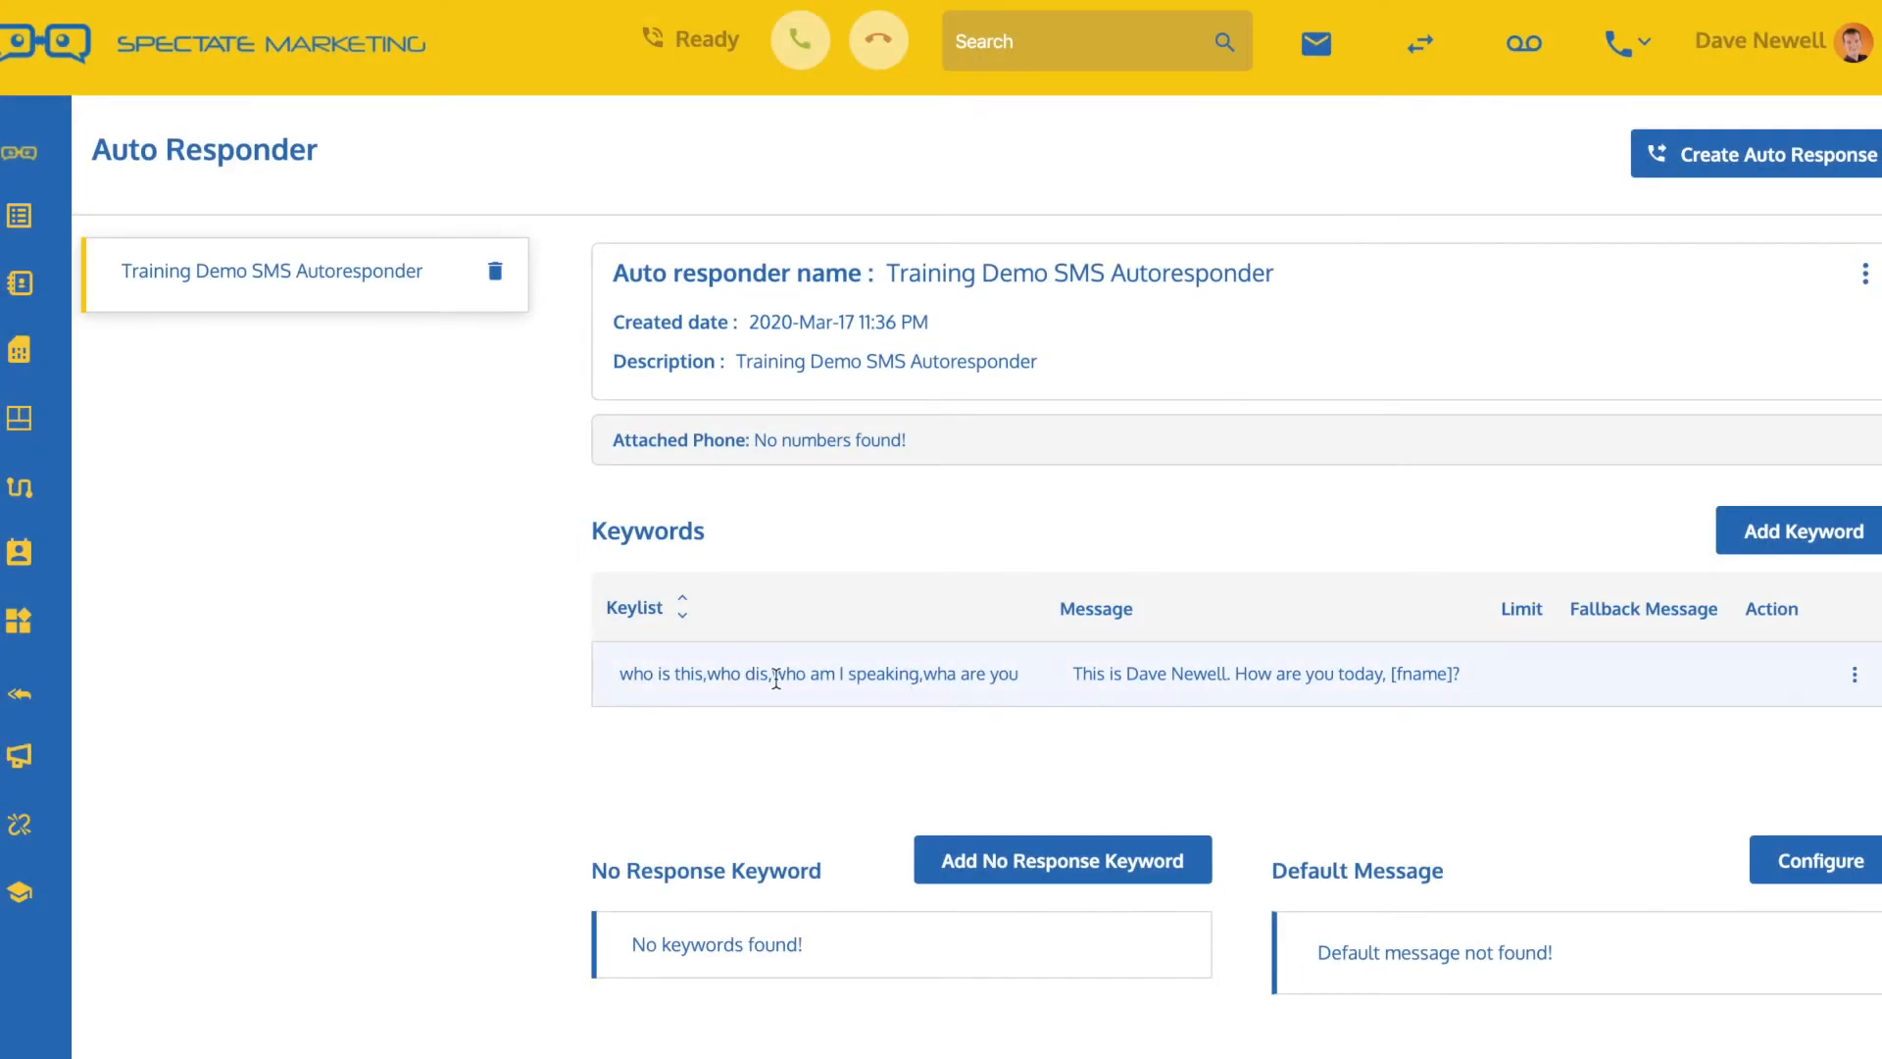
Start another keyword entry with the keywords "sell", "list" and "my home's value"
{"action": "left_click", "coordinate": [1761, 531]}
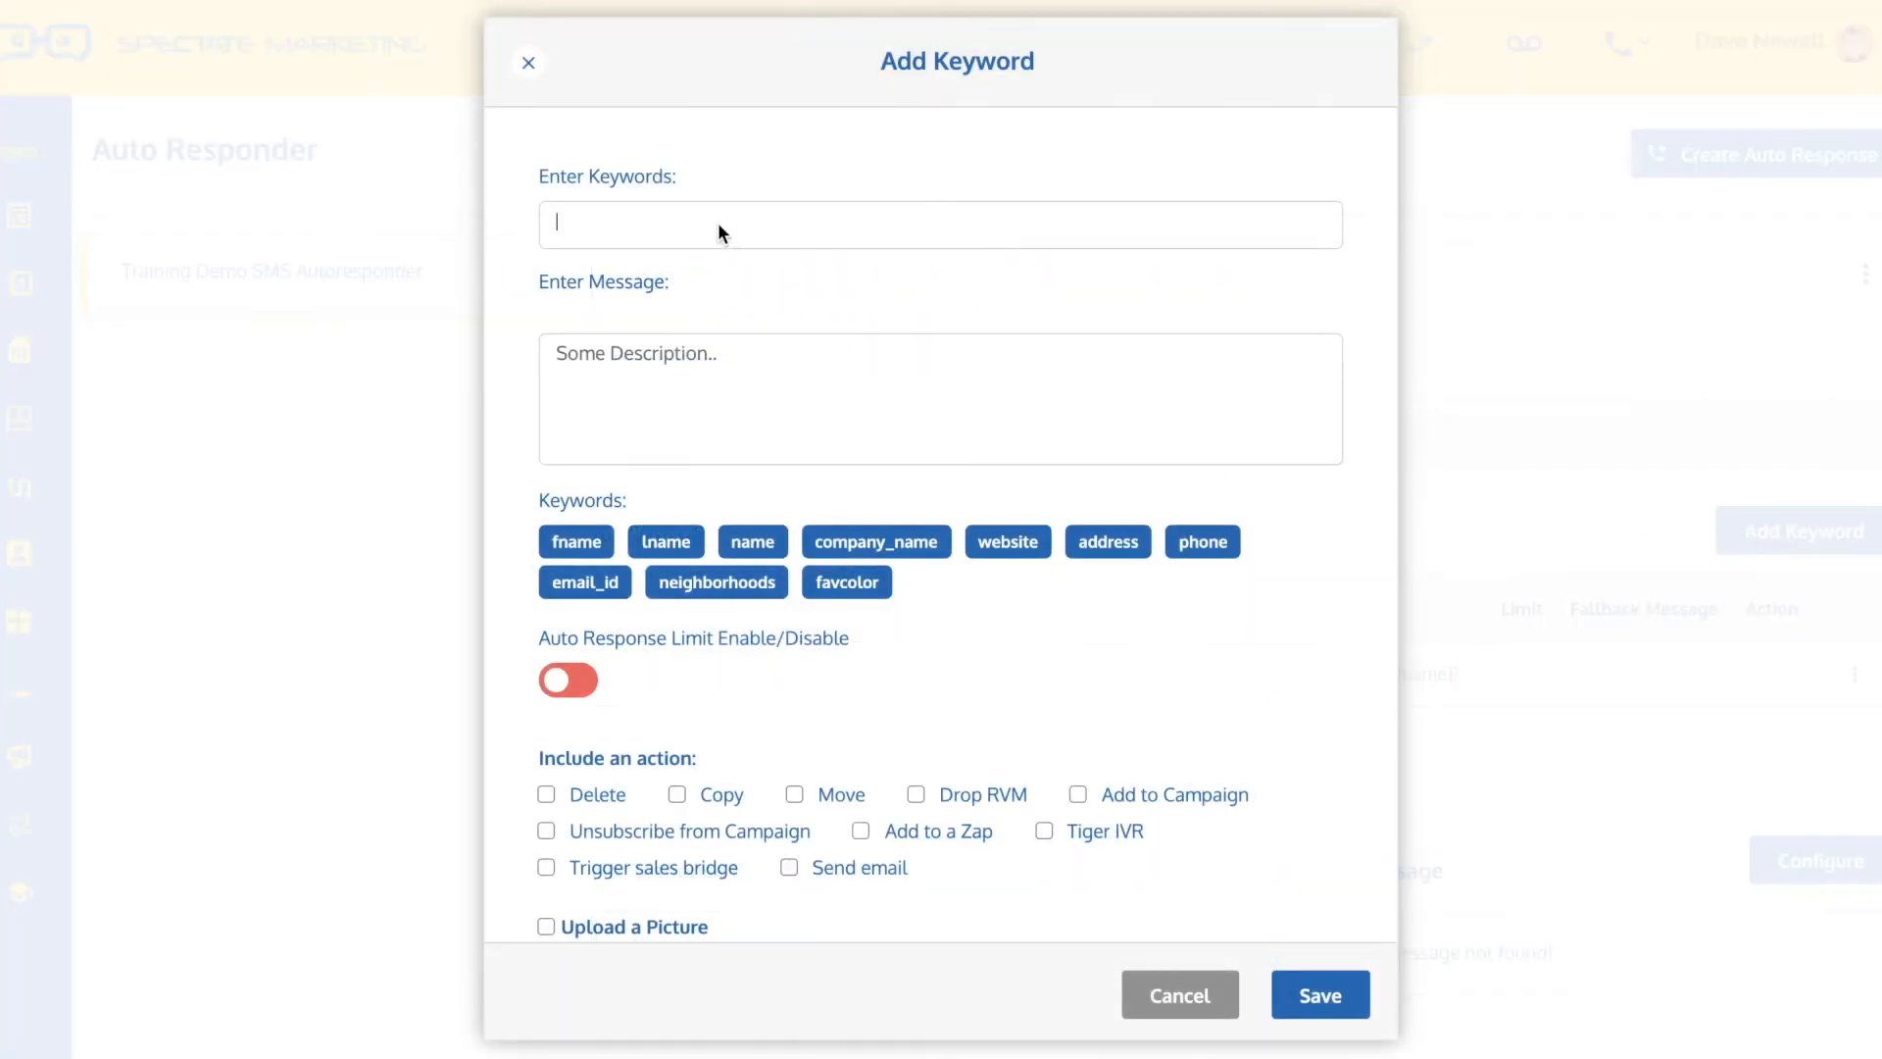
{"action": "left_click", "coordinate": [719, 225]}
{"action": "type", "text": "sell"}
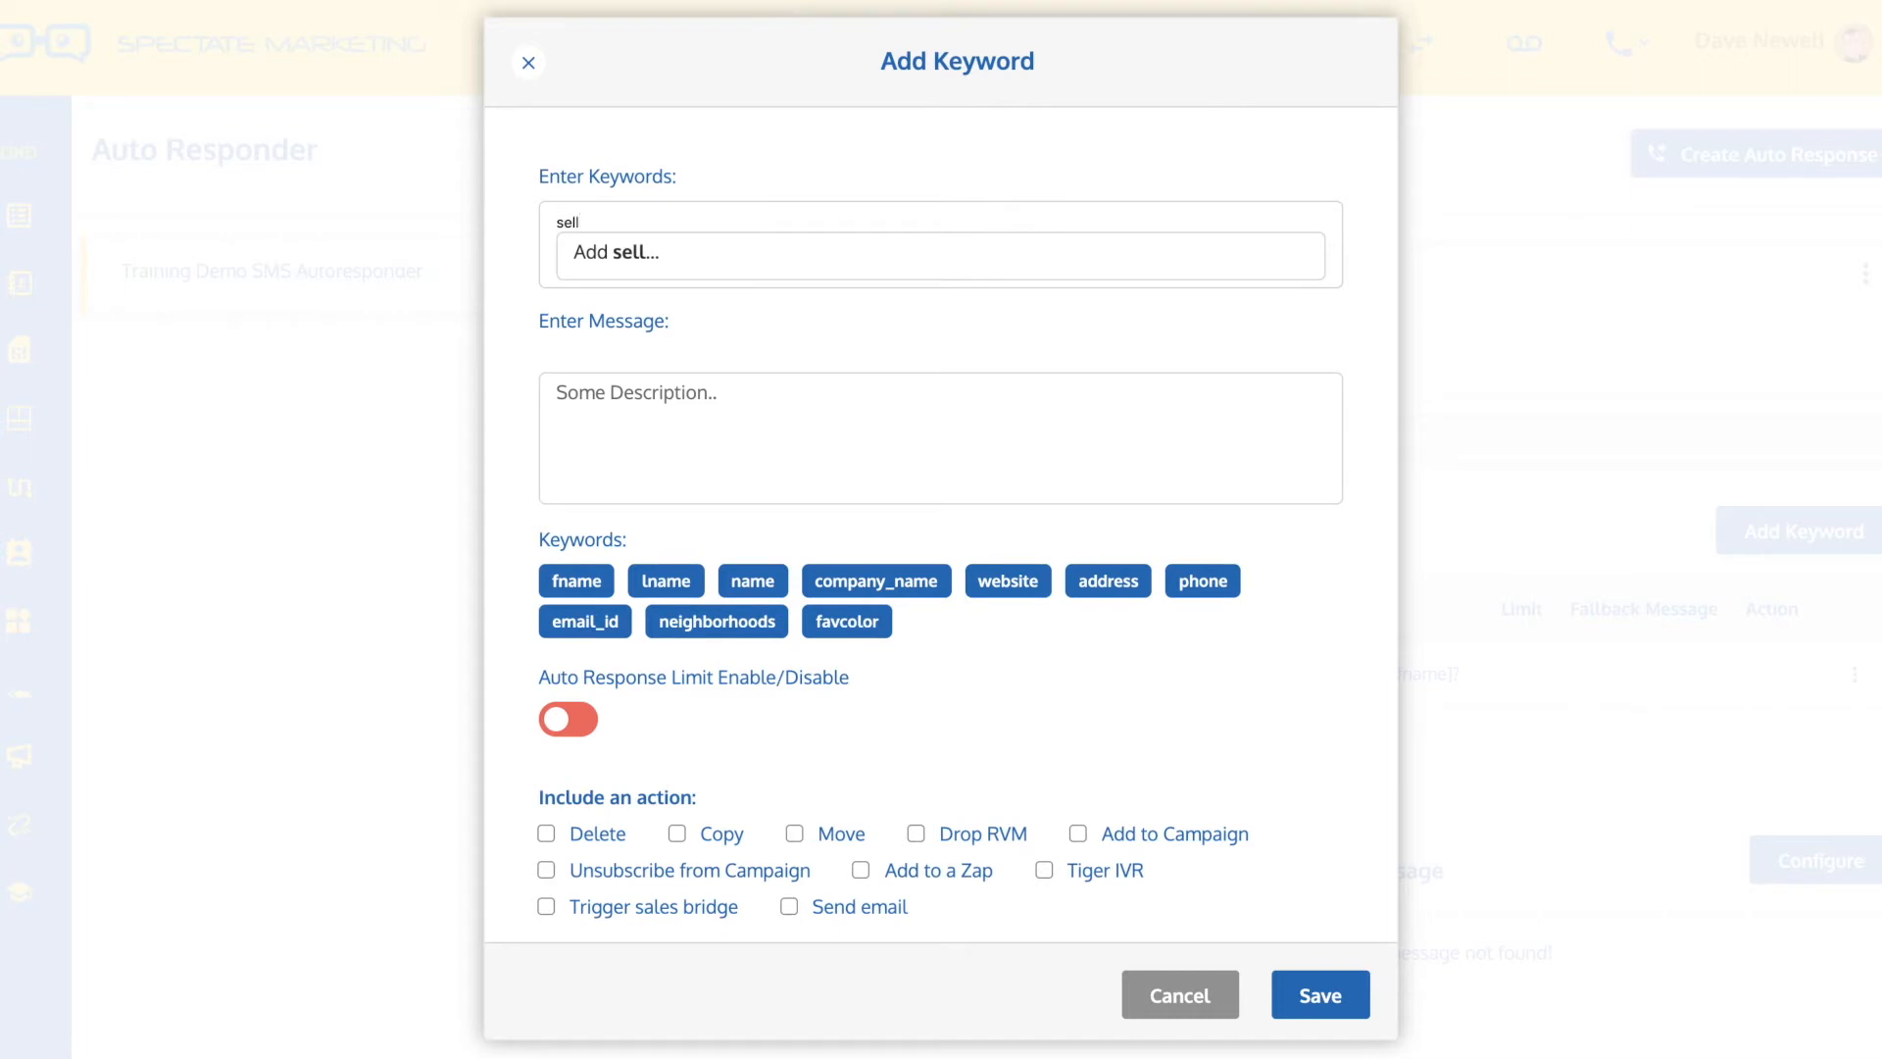
{"action": "left_click", "coordinate": [635, 253]}
{"action": "type", "text": "list"}
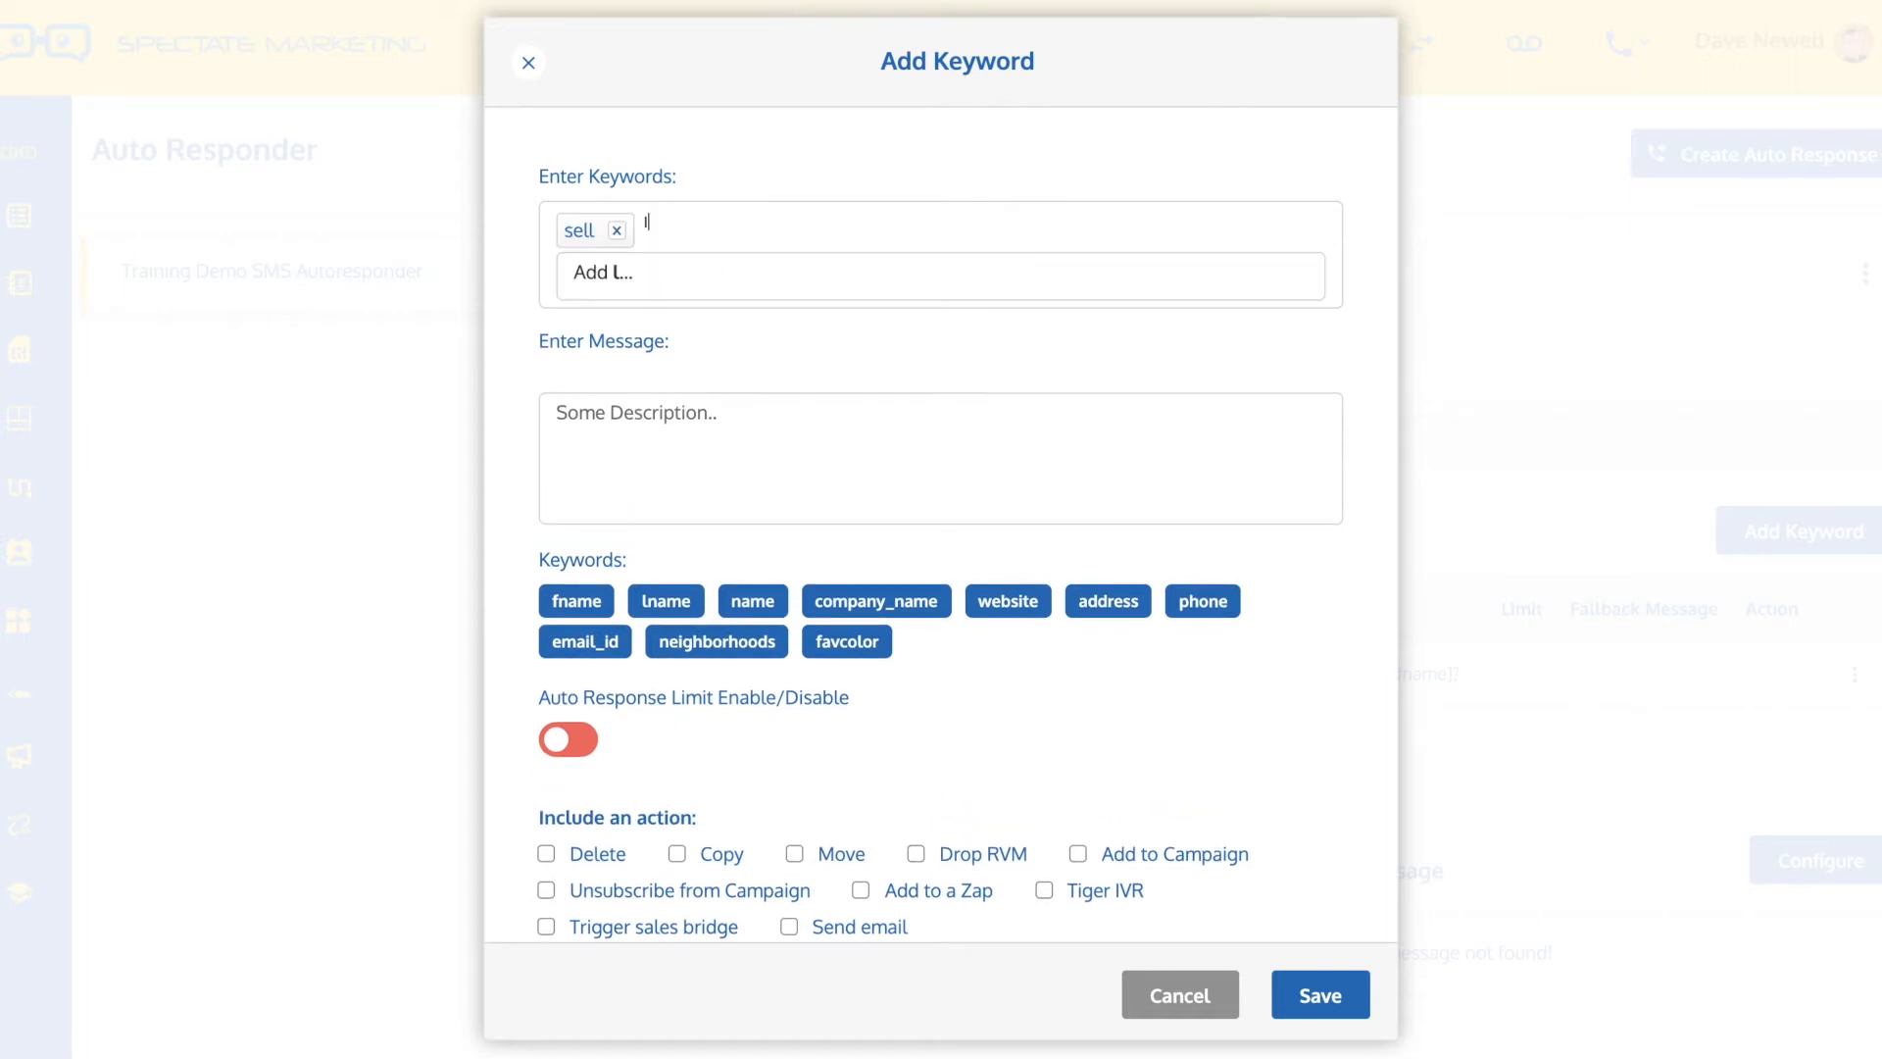
{"action": "left_click", "coordinate": [620, 274]}
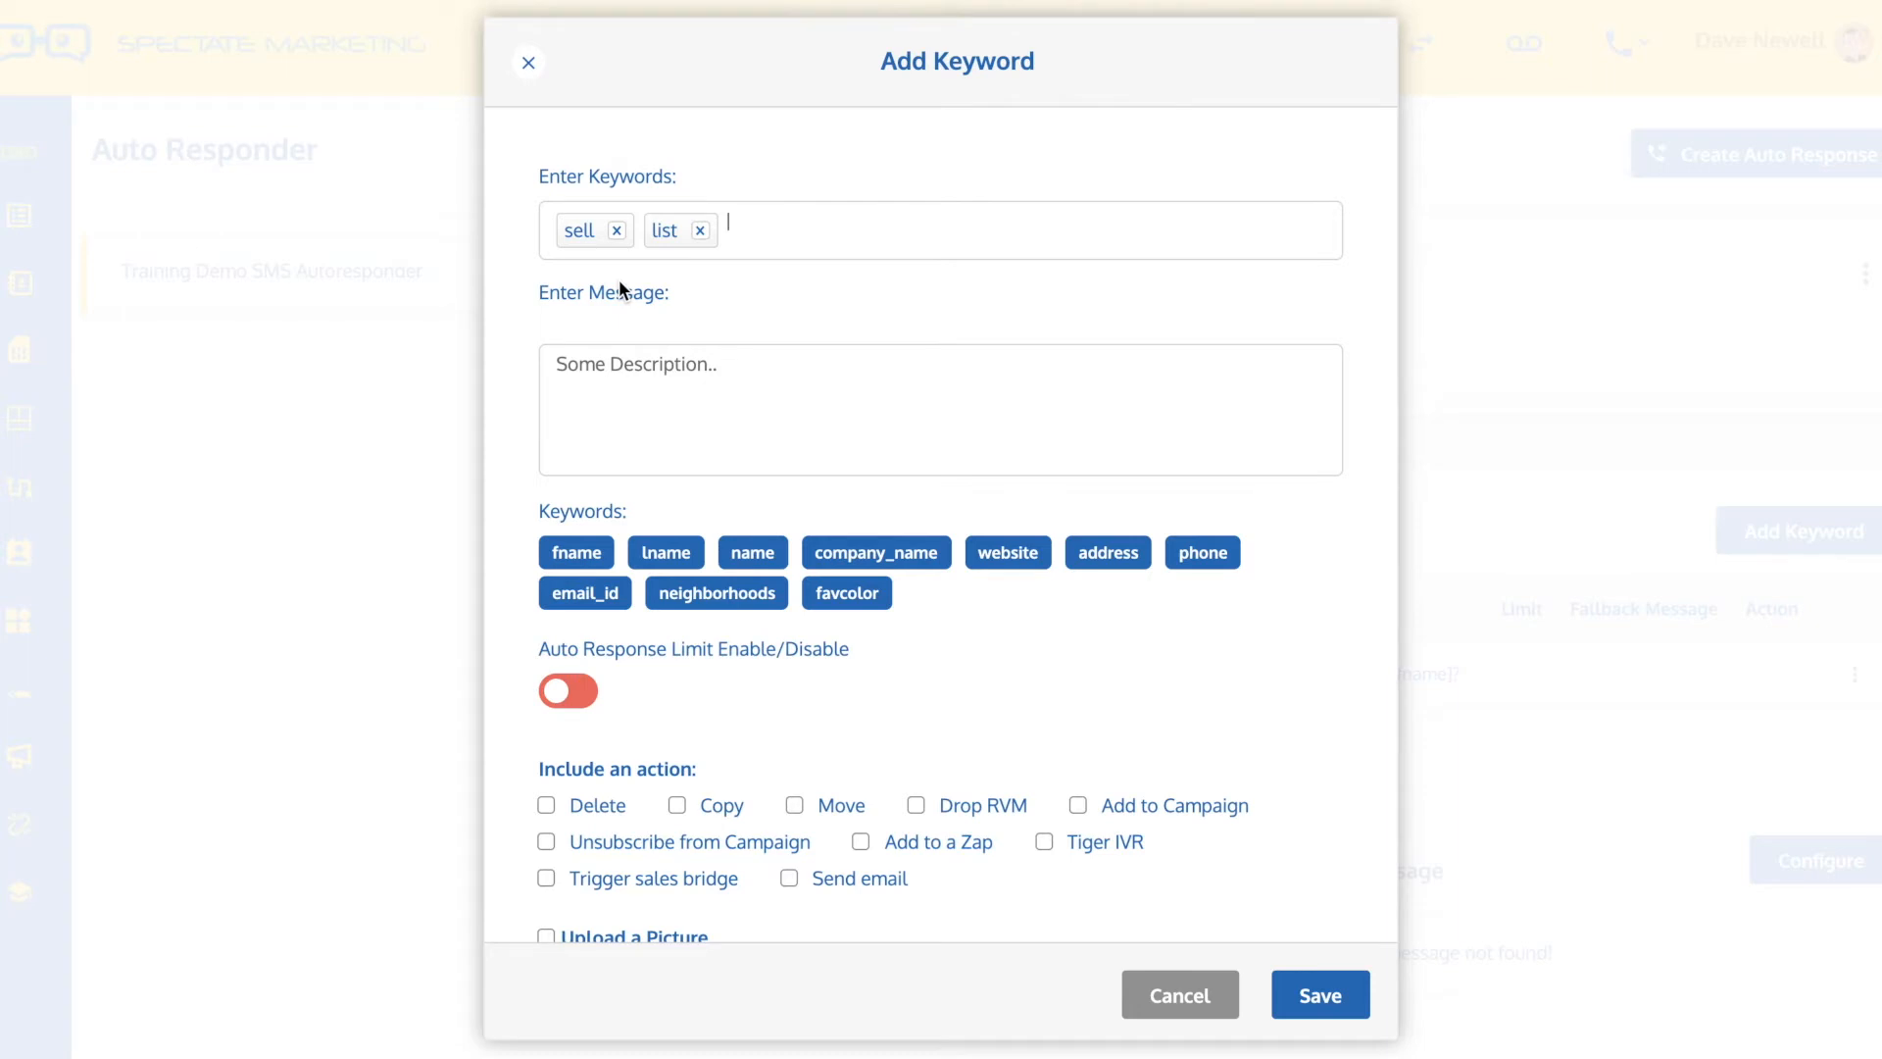
{"action": "type", "text": "my home's value"}
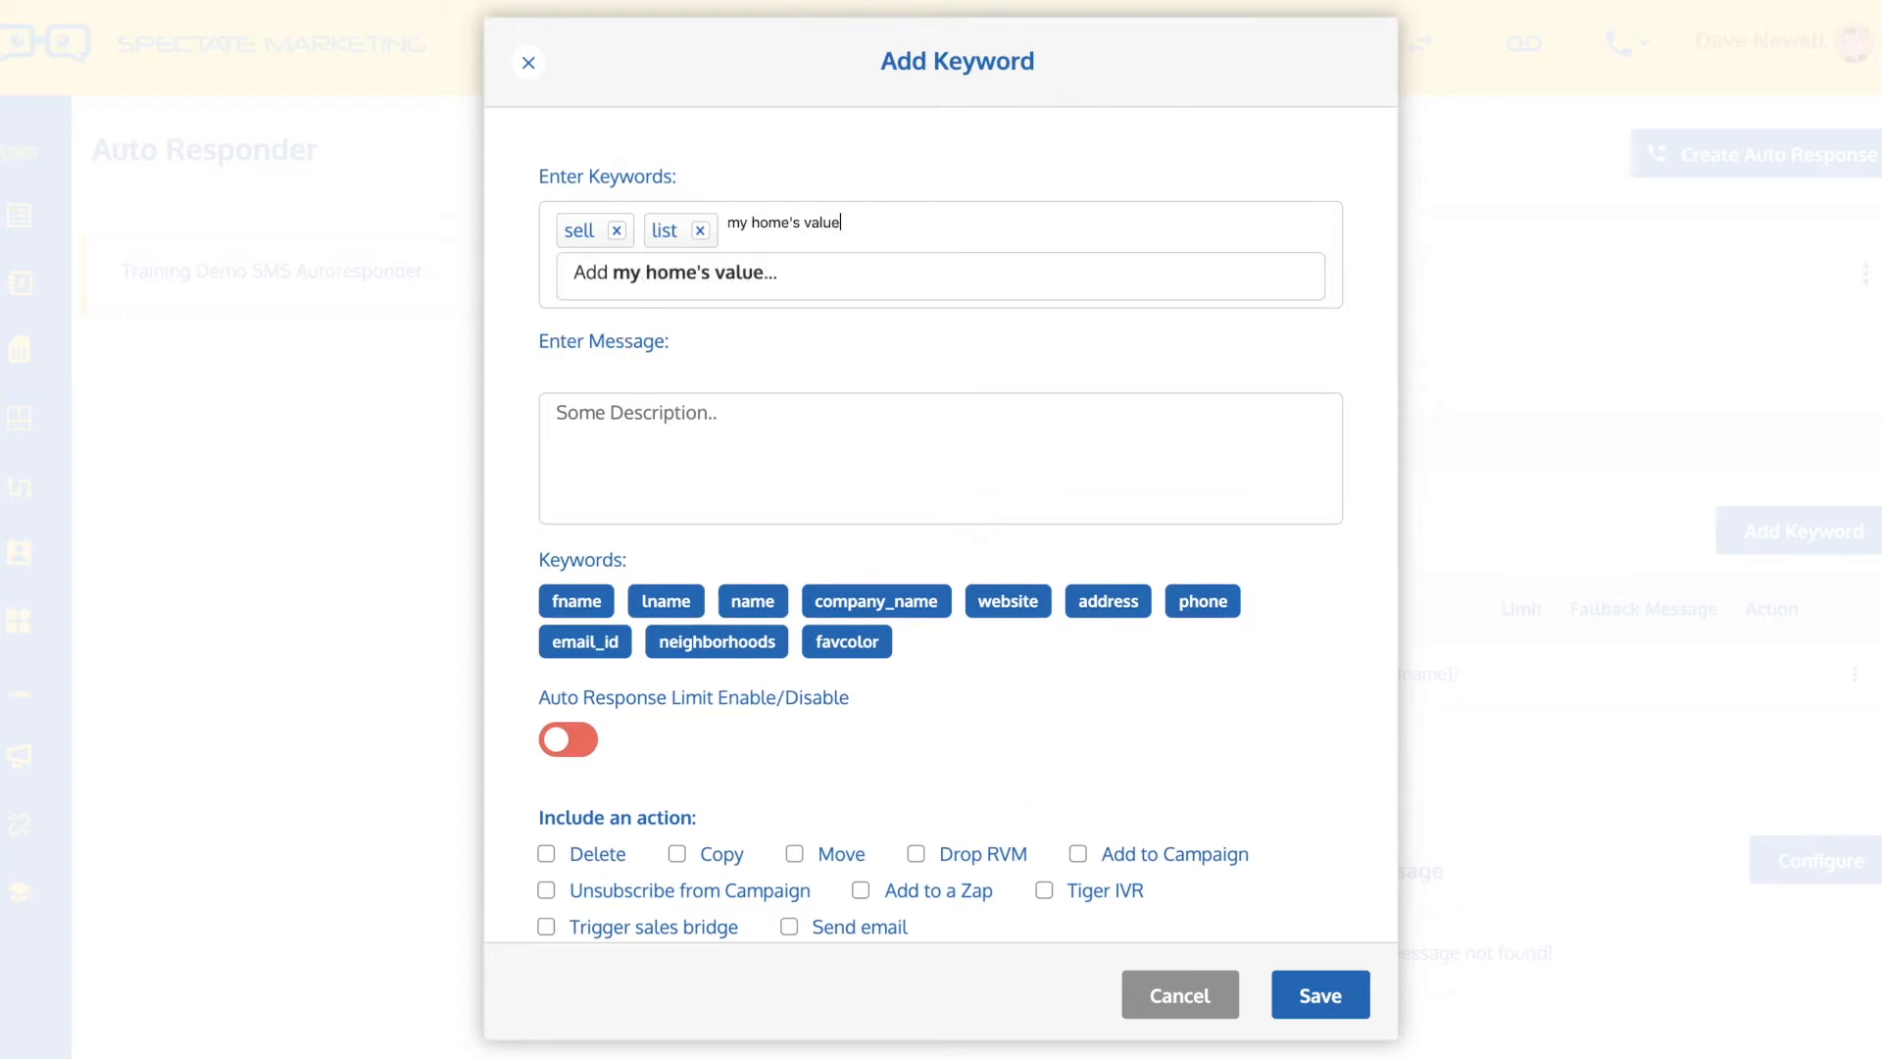
{"action": "left_click", "coordinate": [674, 282]}
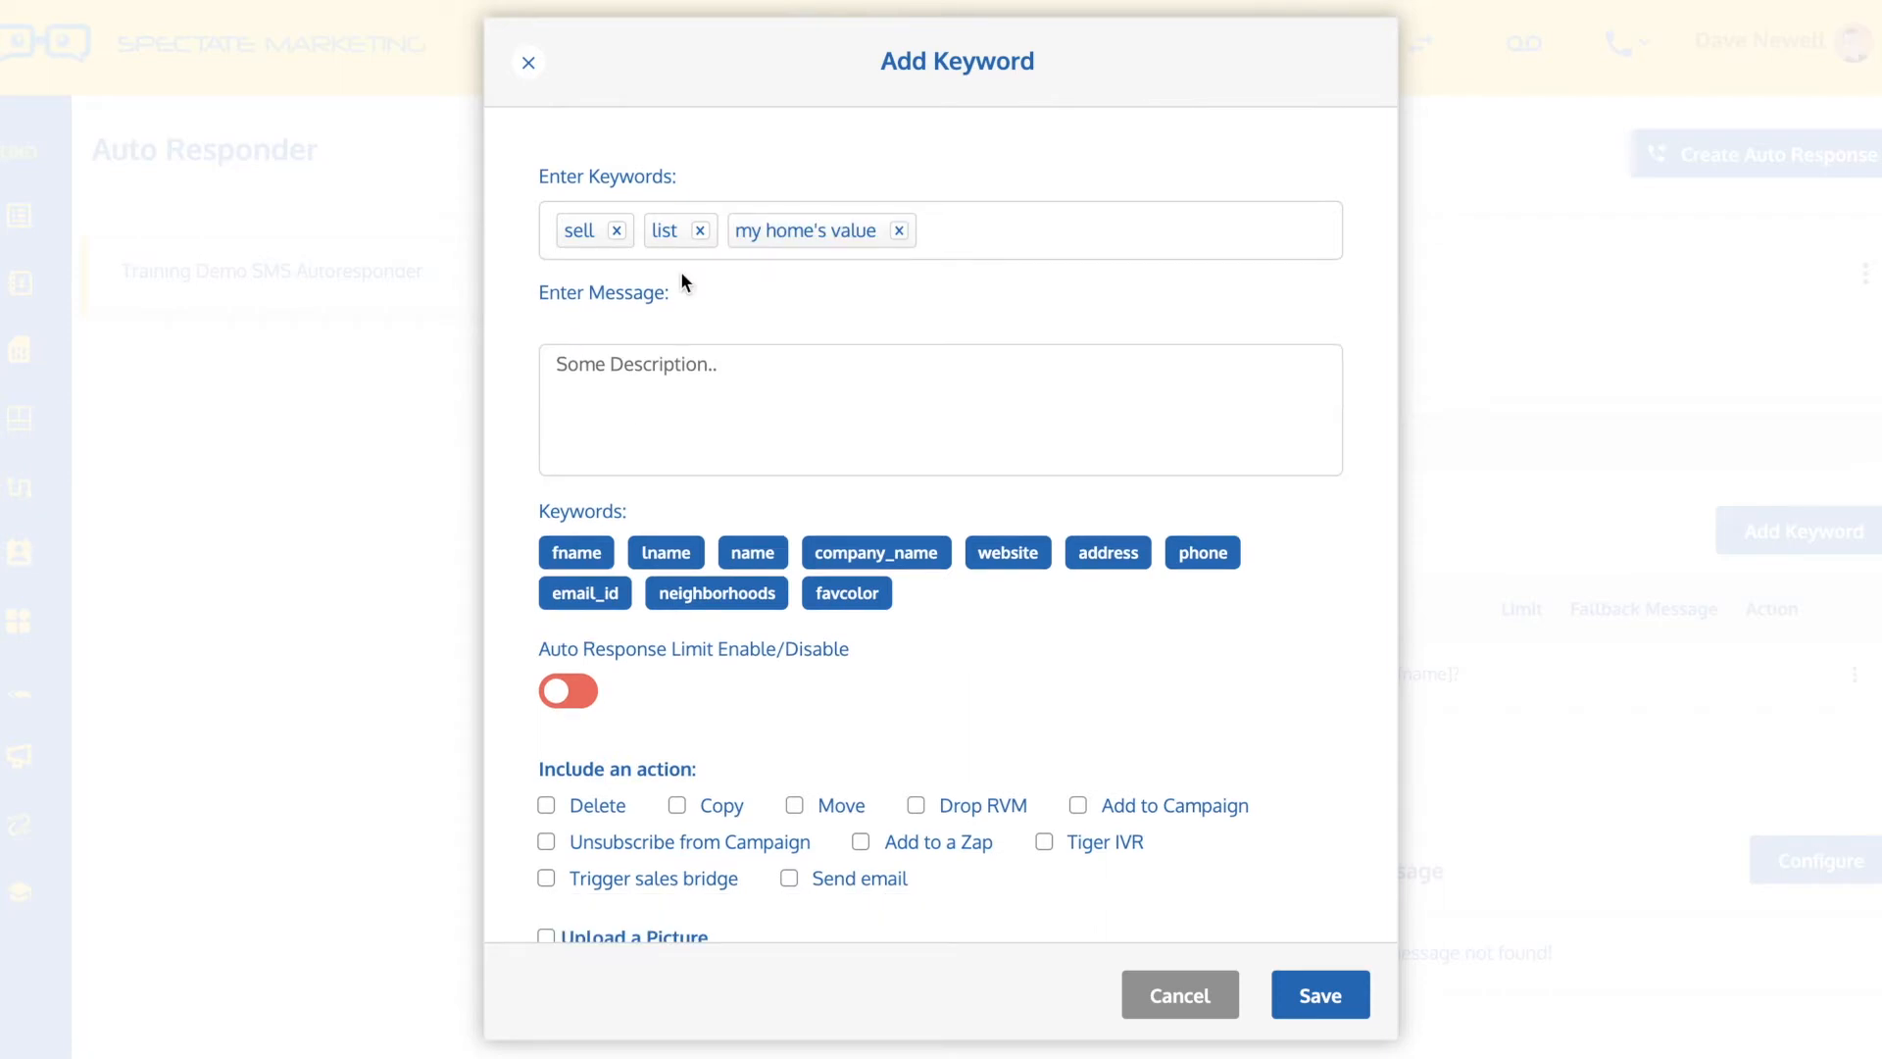
Write the reply message "I'd be happy to assist you in selling your home." and save the keyword entry
{"action": "left_click", "coordinate": [648, 380]}
{"action": "type", "text": "I'd be happy to assist you in selling your home."}
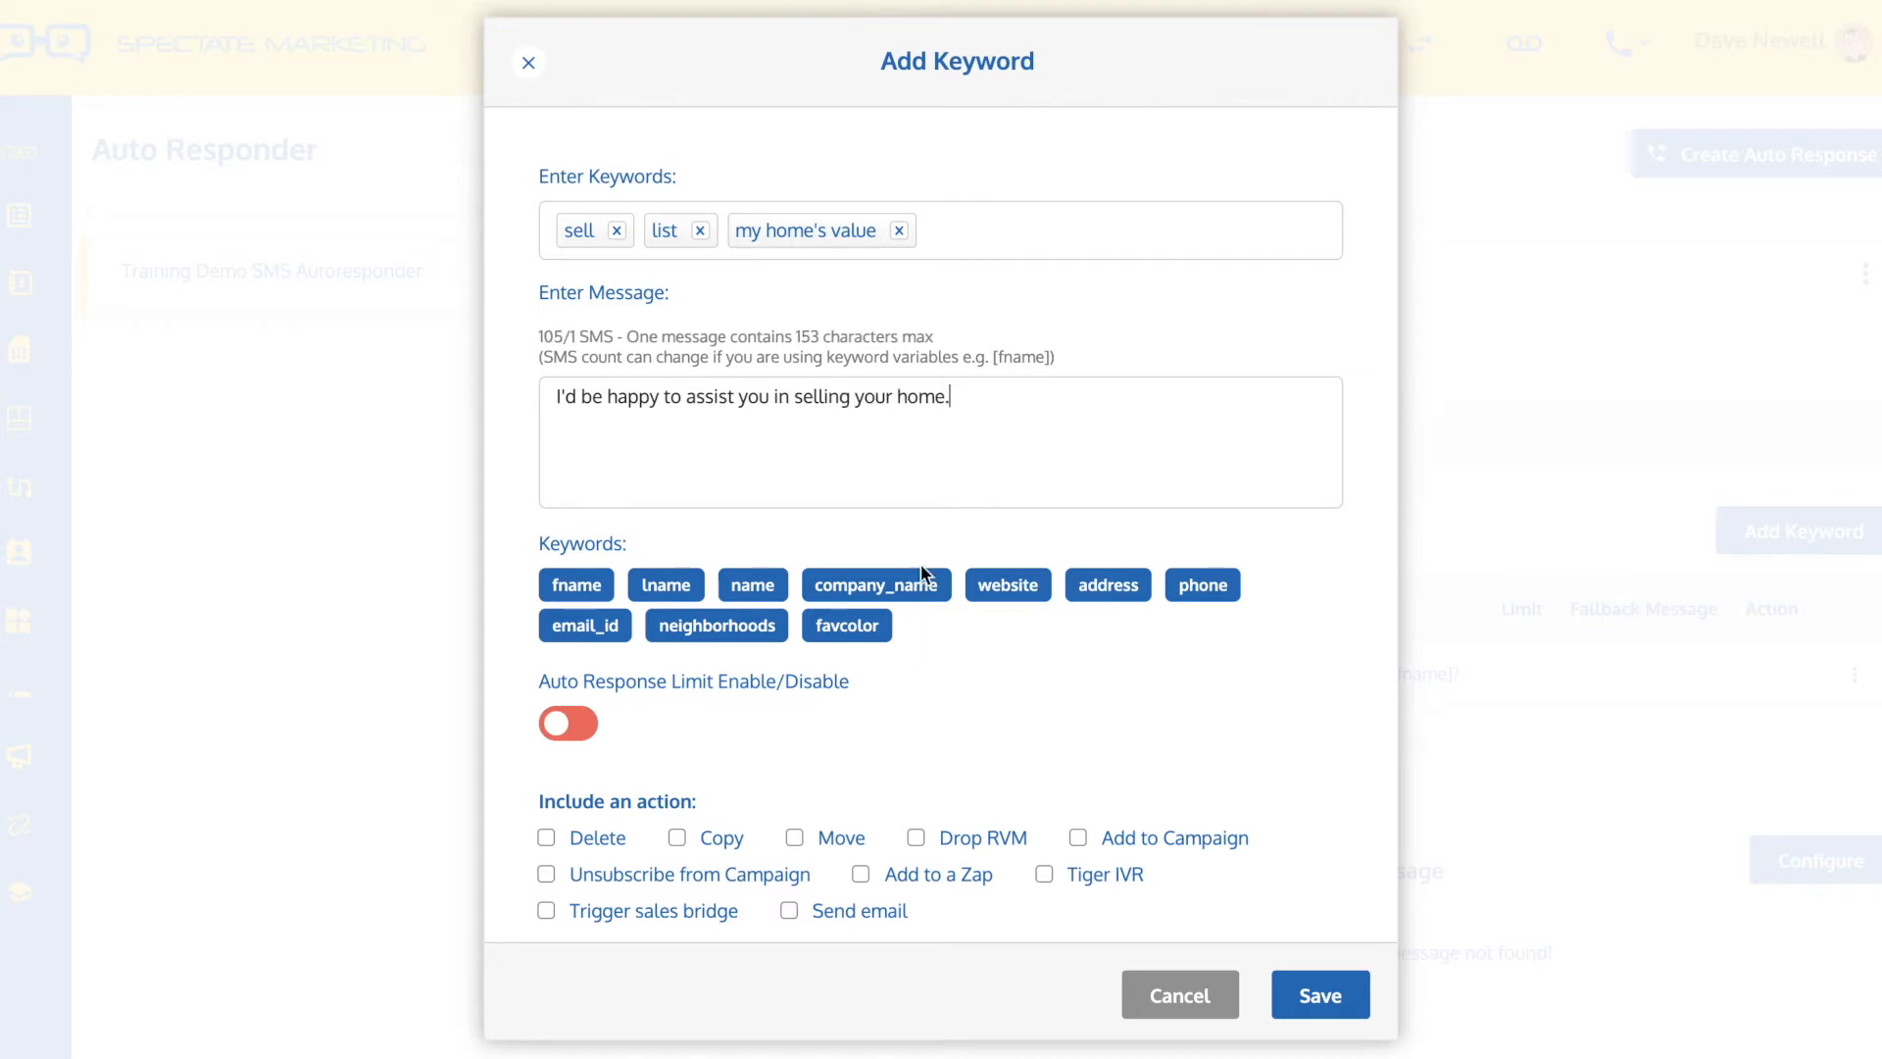
{"action": "left_click", "coordinate": [1313, 990]}
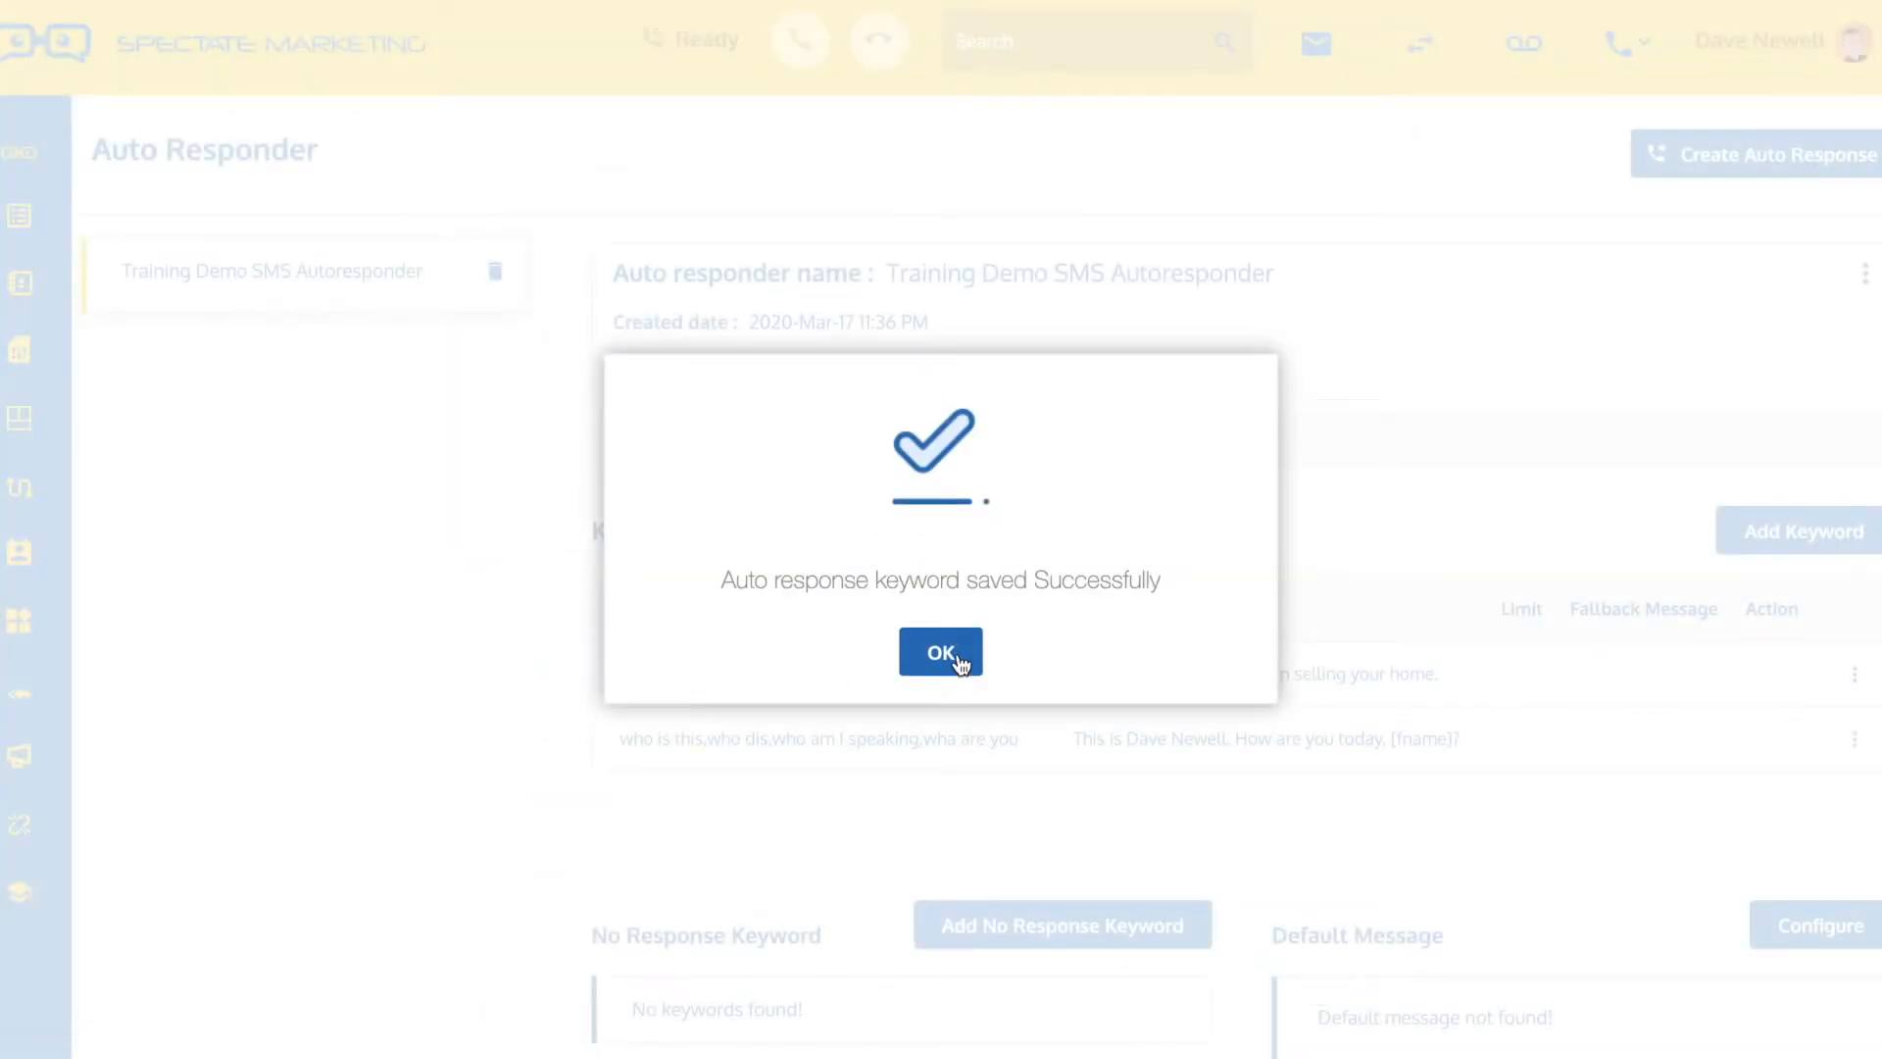
{"action": "left_click", "coordinate": [960, 665]}
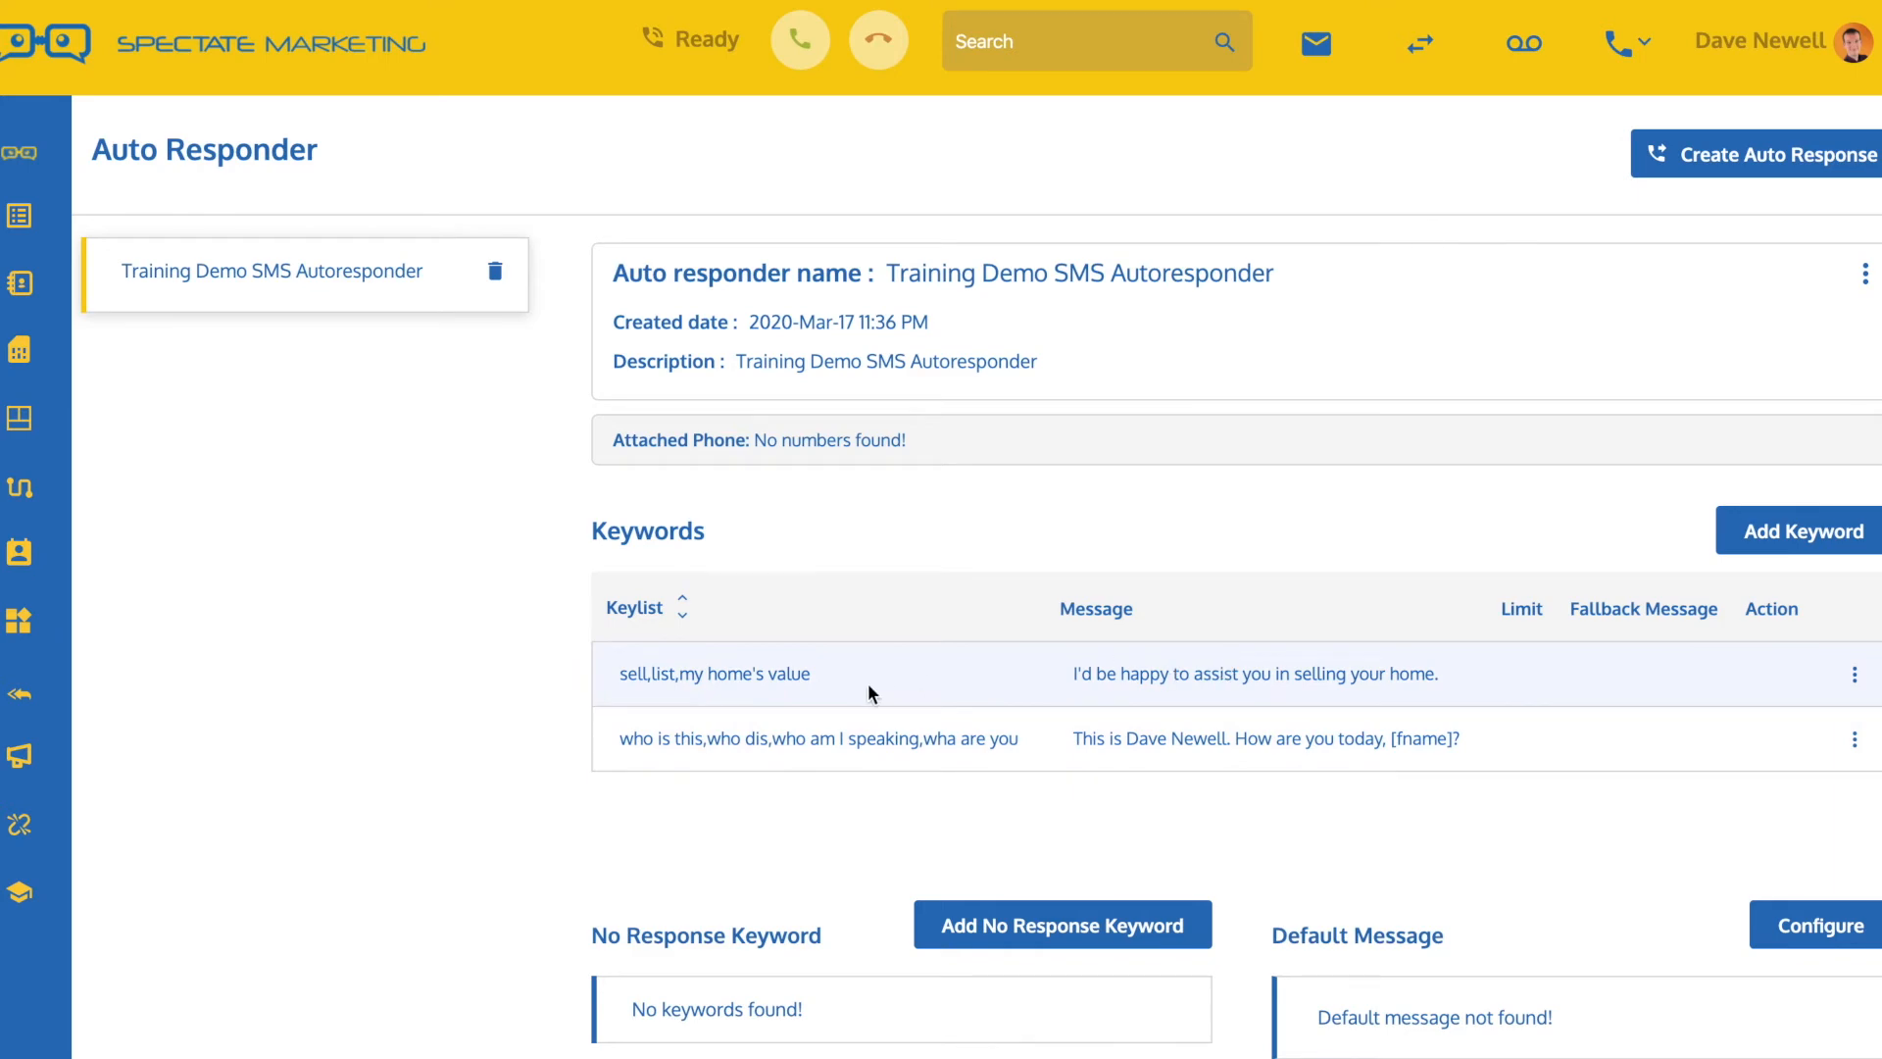
Add and save a keyword entry for "one" with the reply message "Response # one"
{"action": "left_click", "coordinate": [1802, 541]}
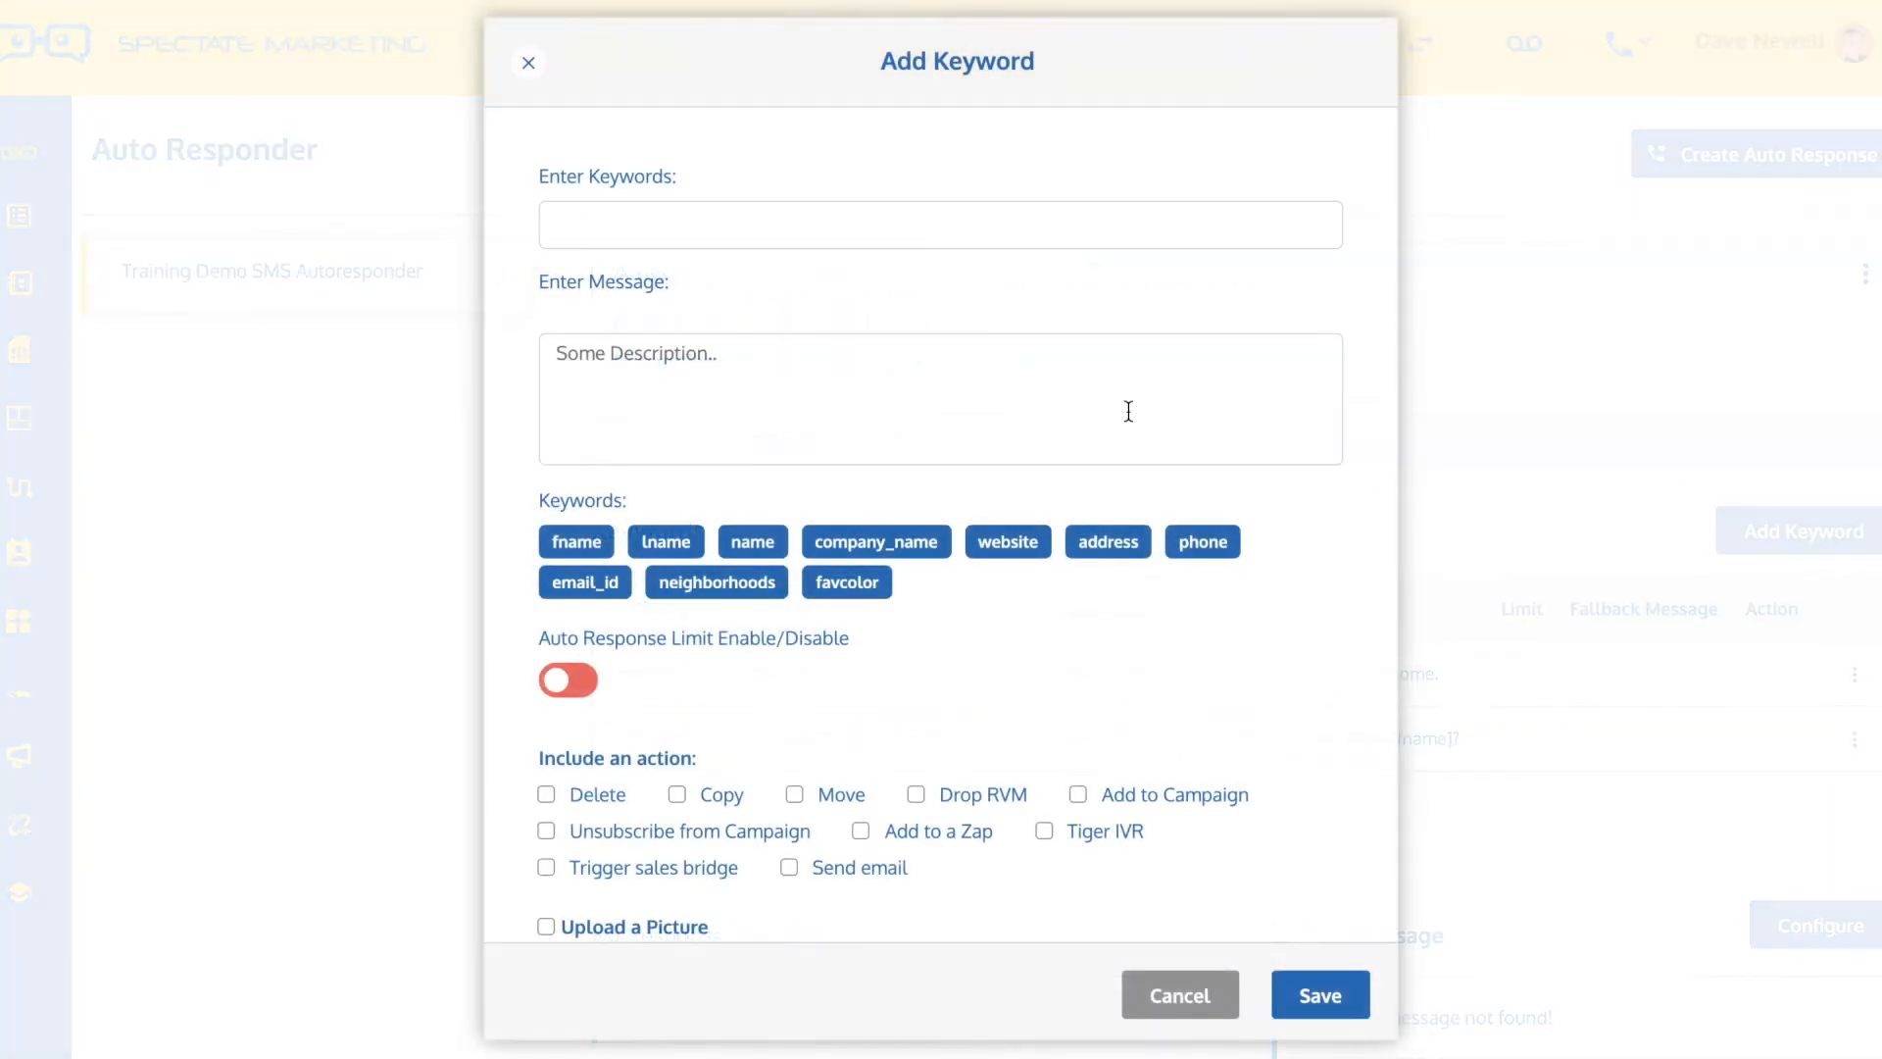
{"action": "type", "text": "one"}
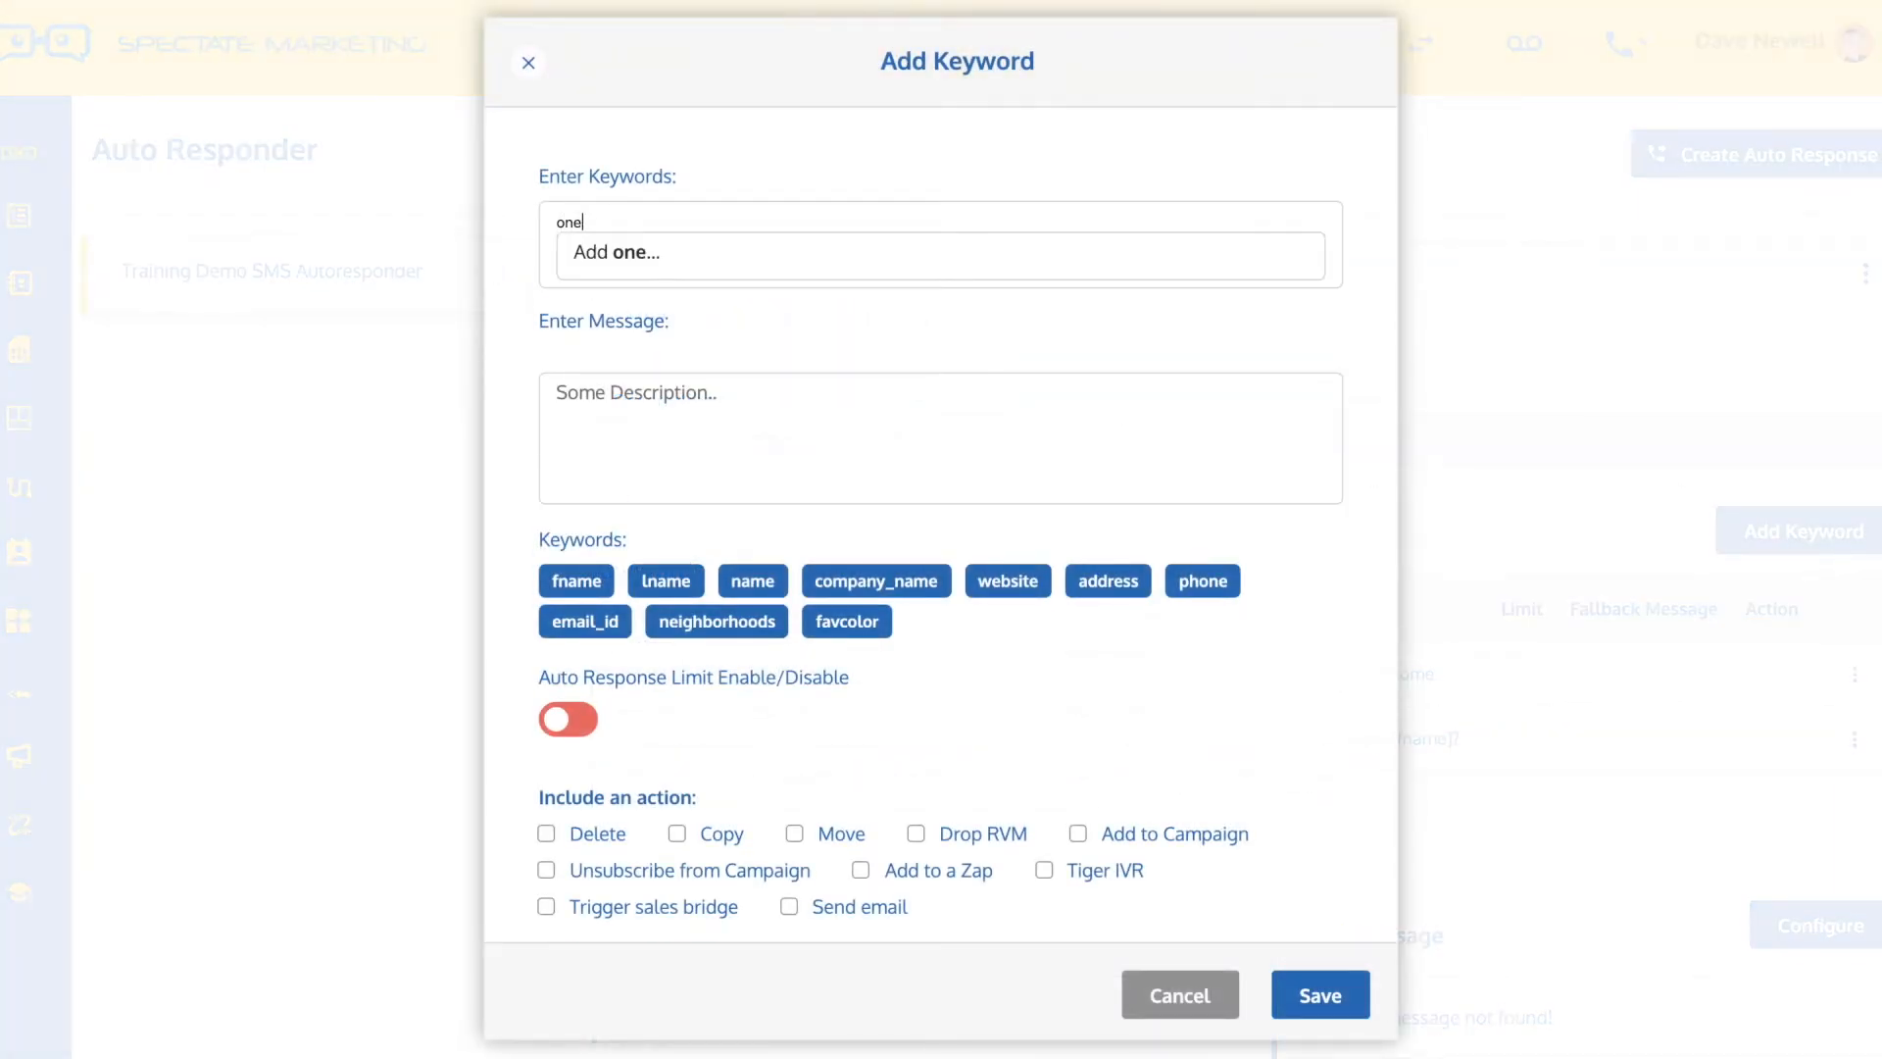
{"action": "left_click", "coordinate": [621, 249]}
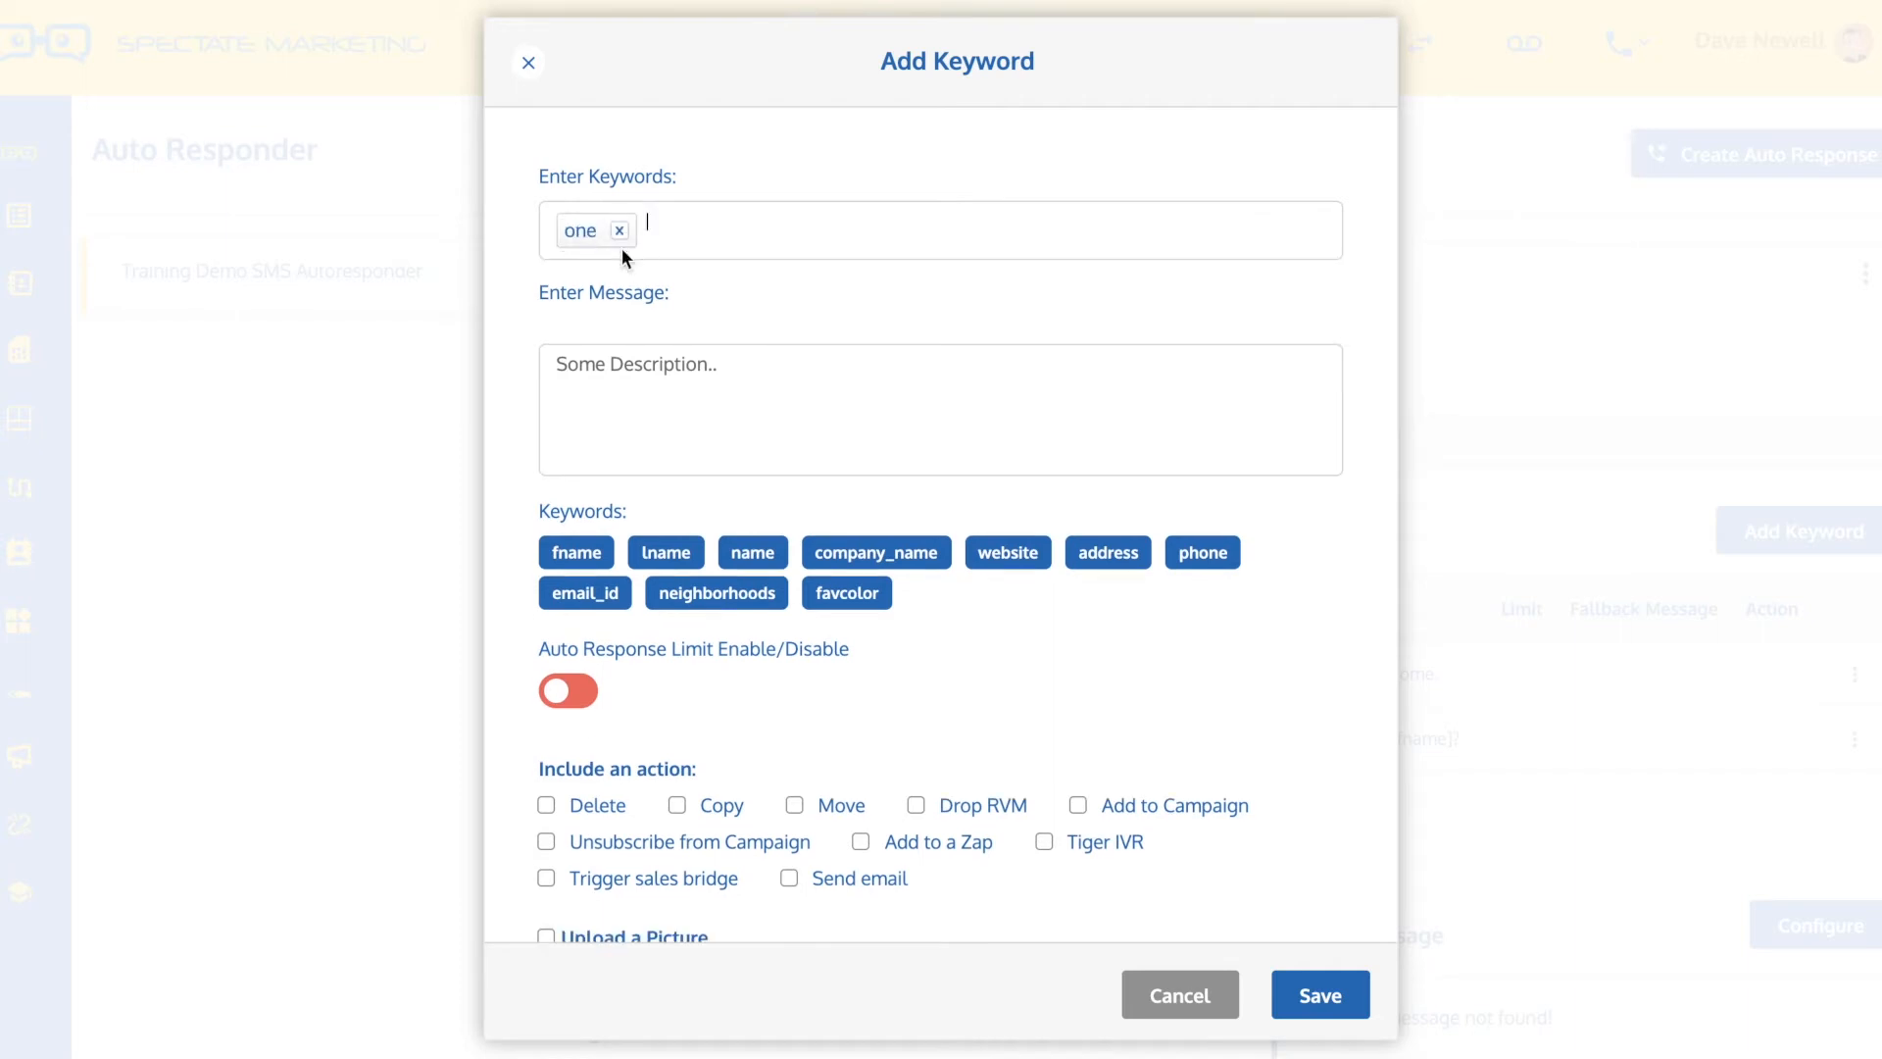
{"action": "left_click", "coordinate": [609, 371]}
{"action": "type", "text": "e"}
{"action": "key", "text": "BackSpace"}
{"action": "type", "text": "Res"}
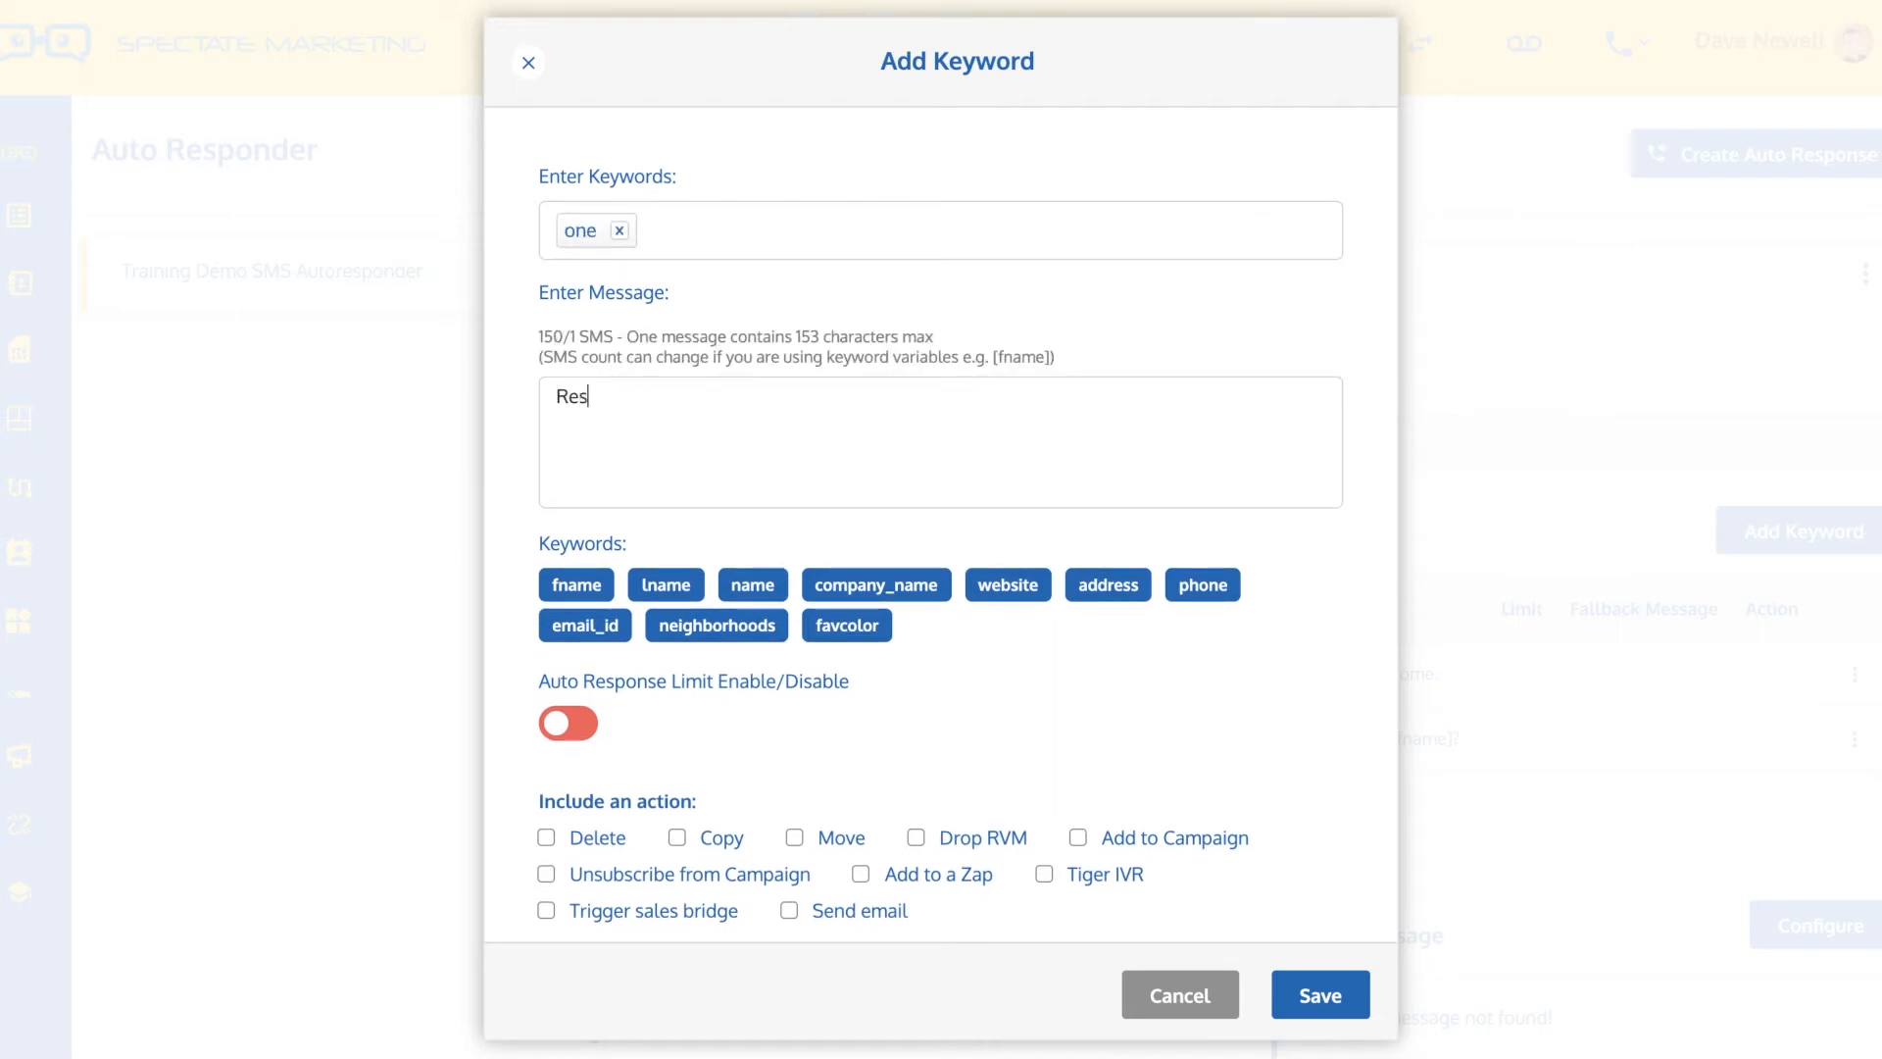
{"action": "type", "text": "ponse # one"}
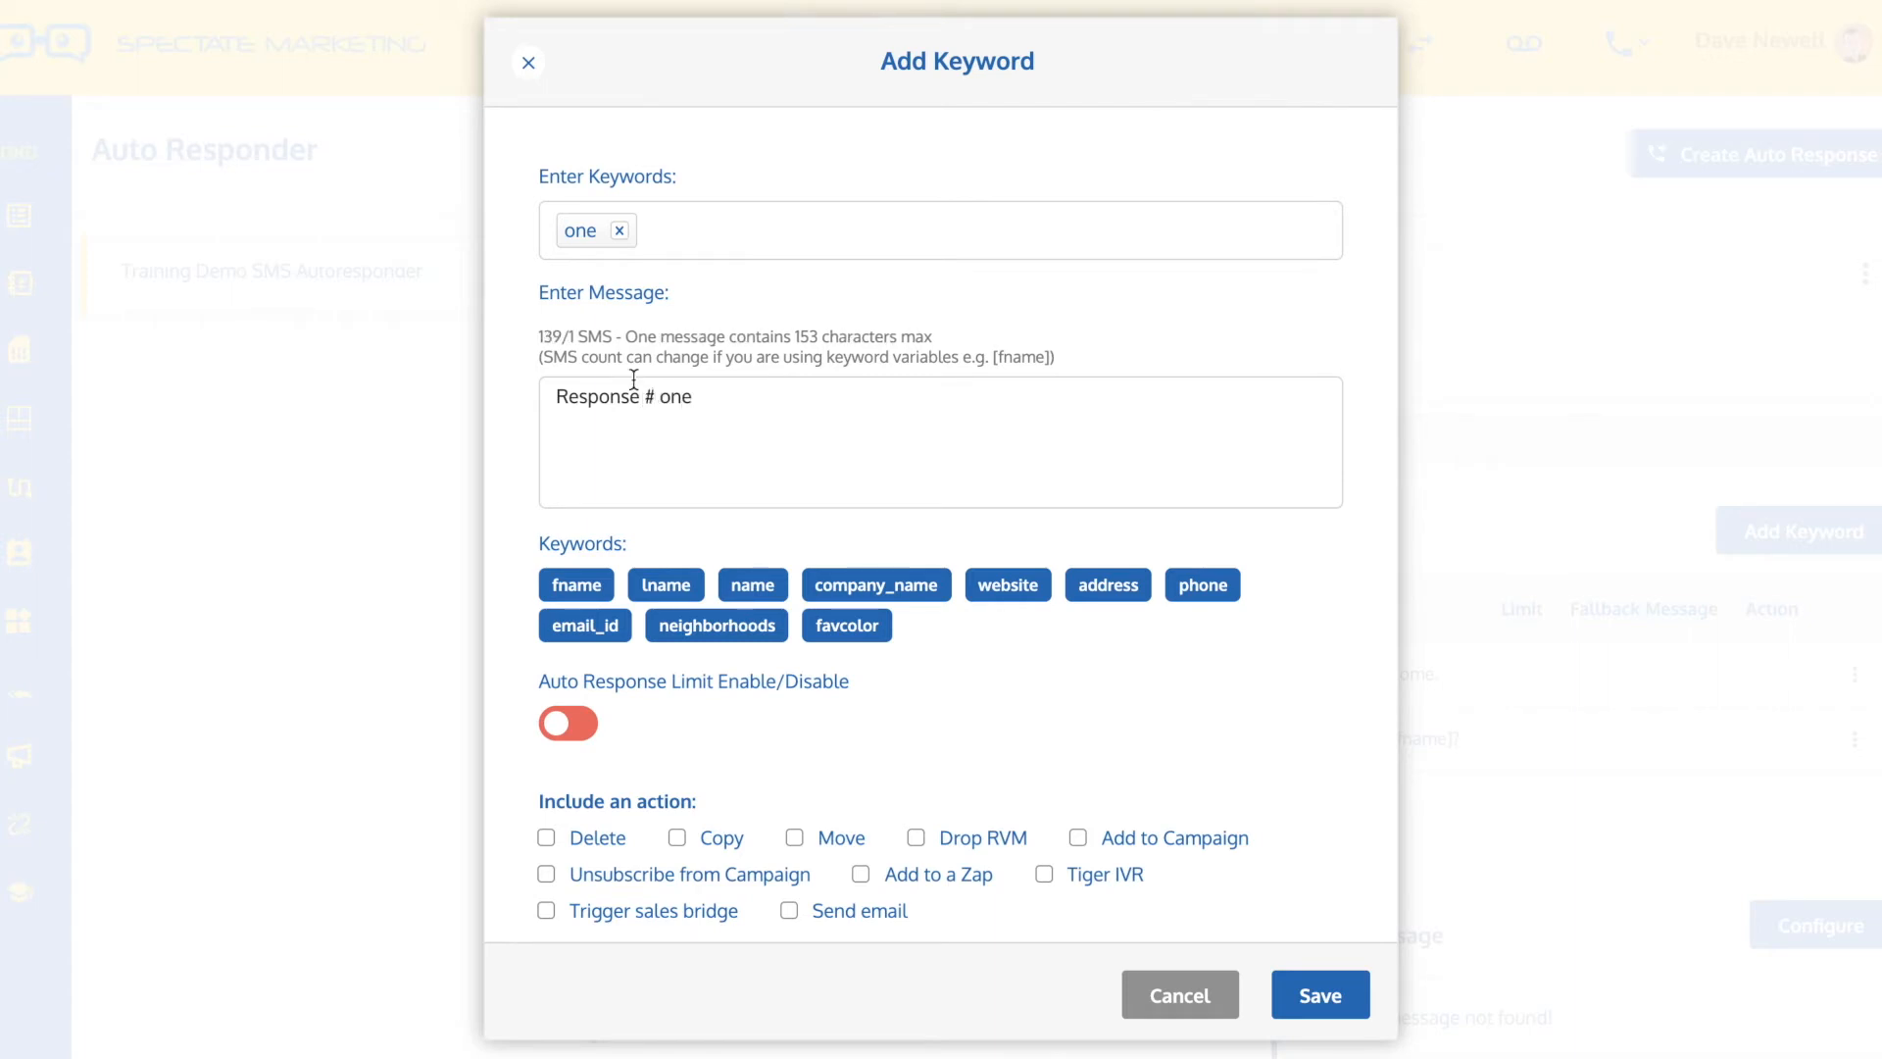
{"action": "left_click", "coordinate": [1302, 986]}
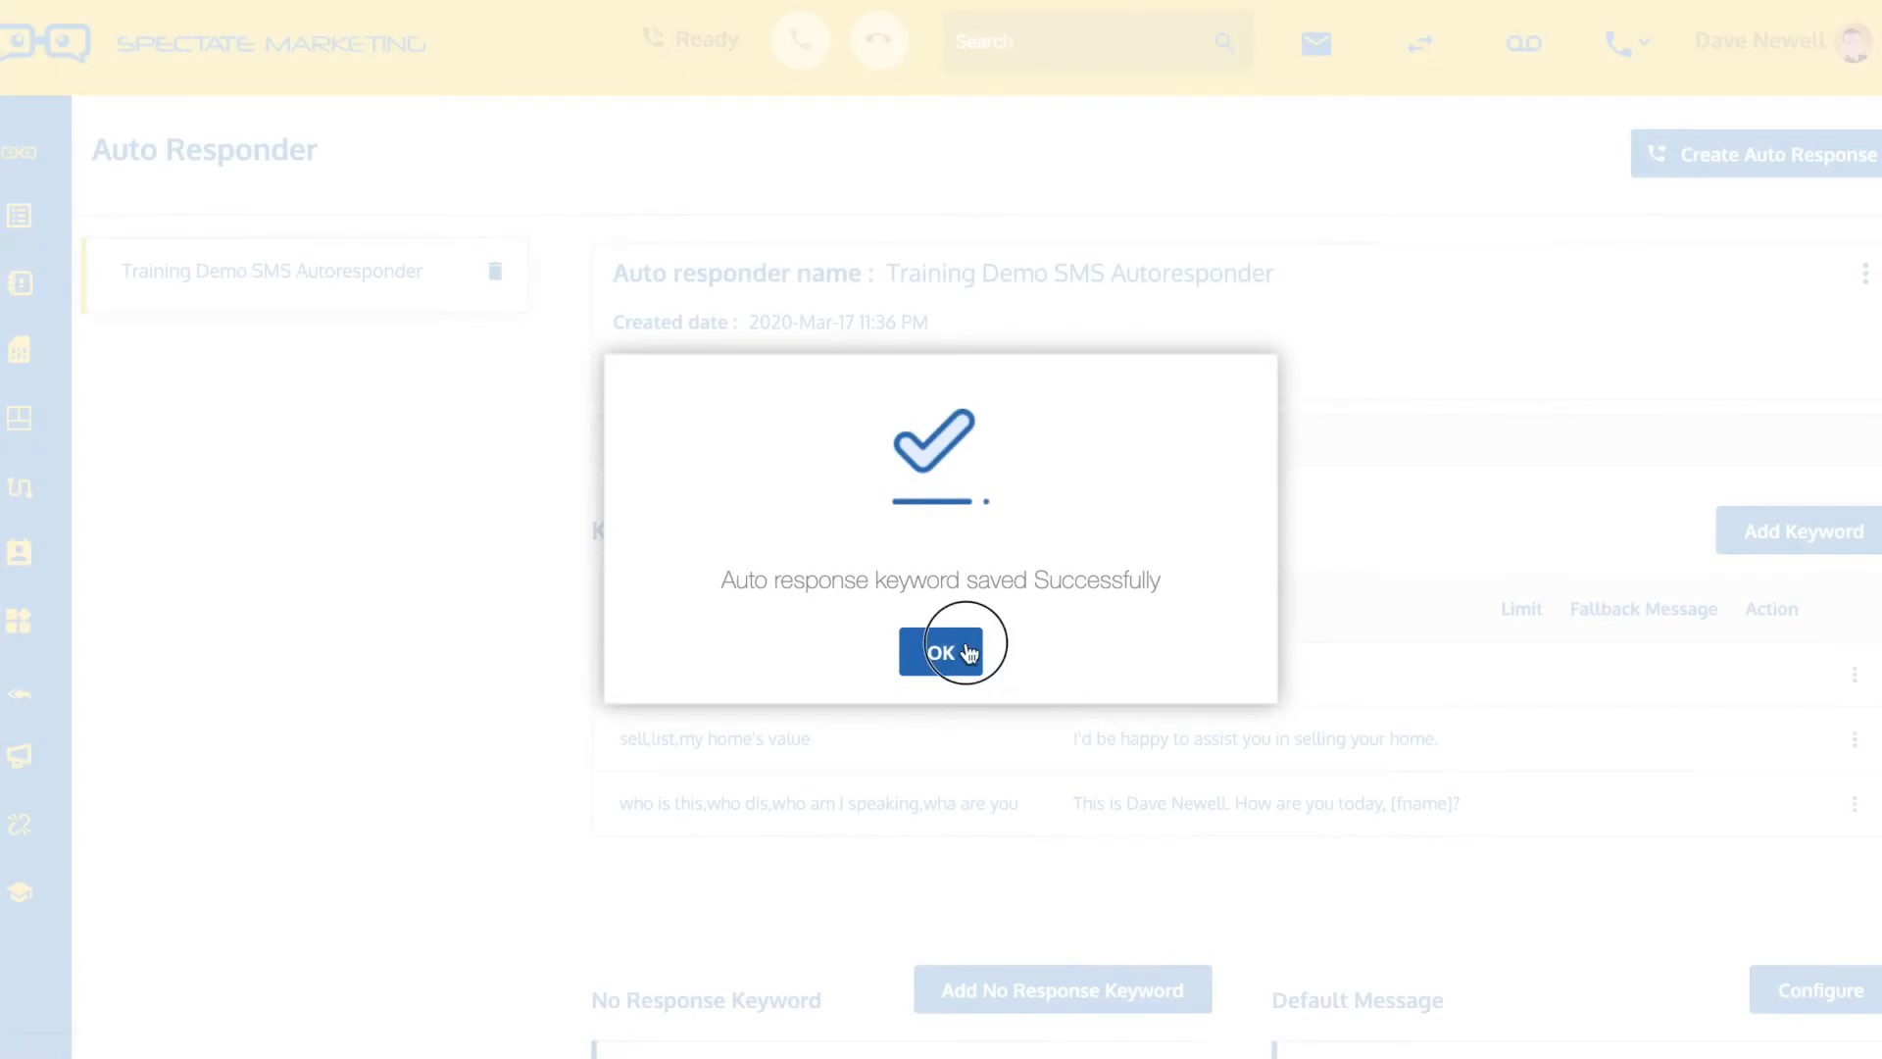
{"action": "left_click", "coordinate": [963, 647]}
Start a further keyword entry with the keyword "two"
{"action": "left_click", "coordinate": [1749, 530]}
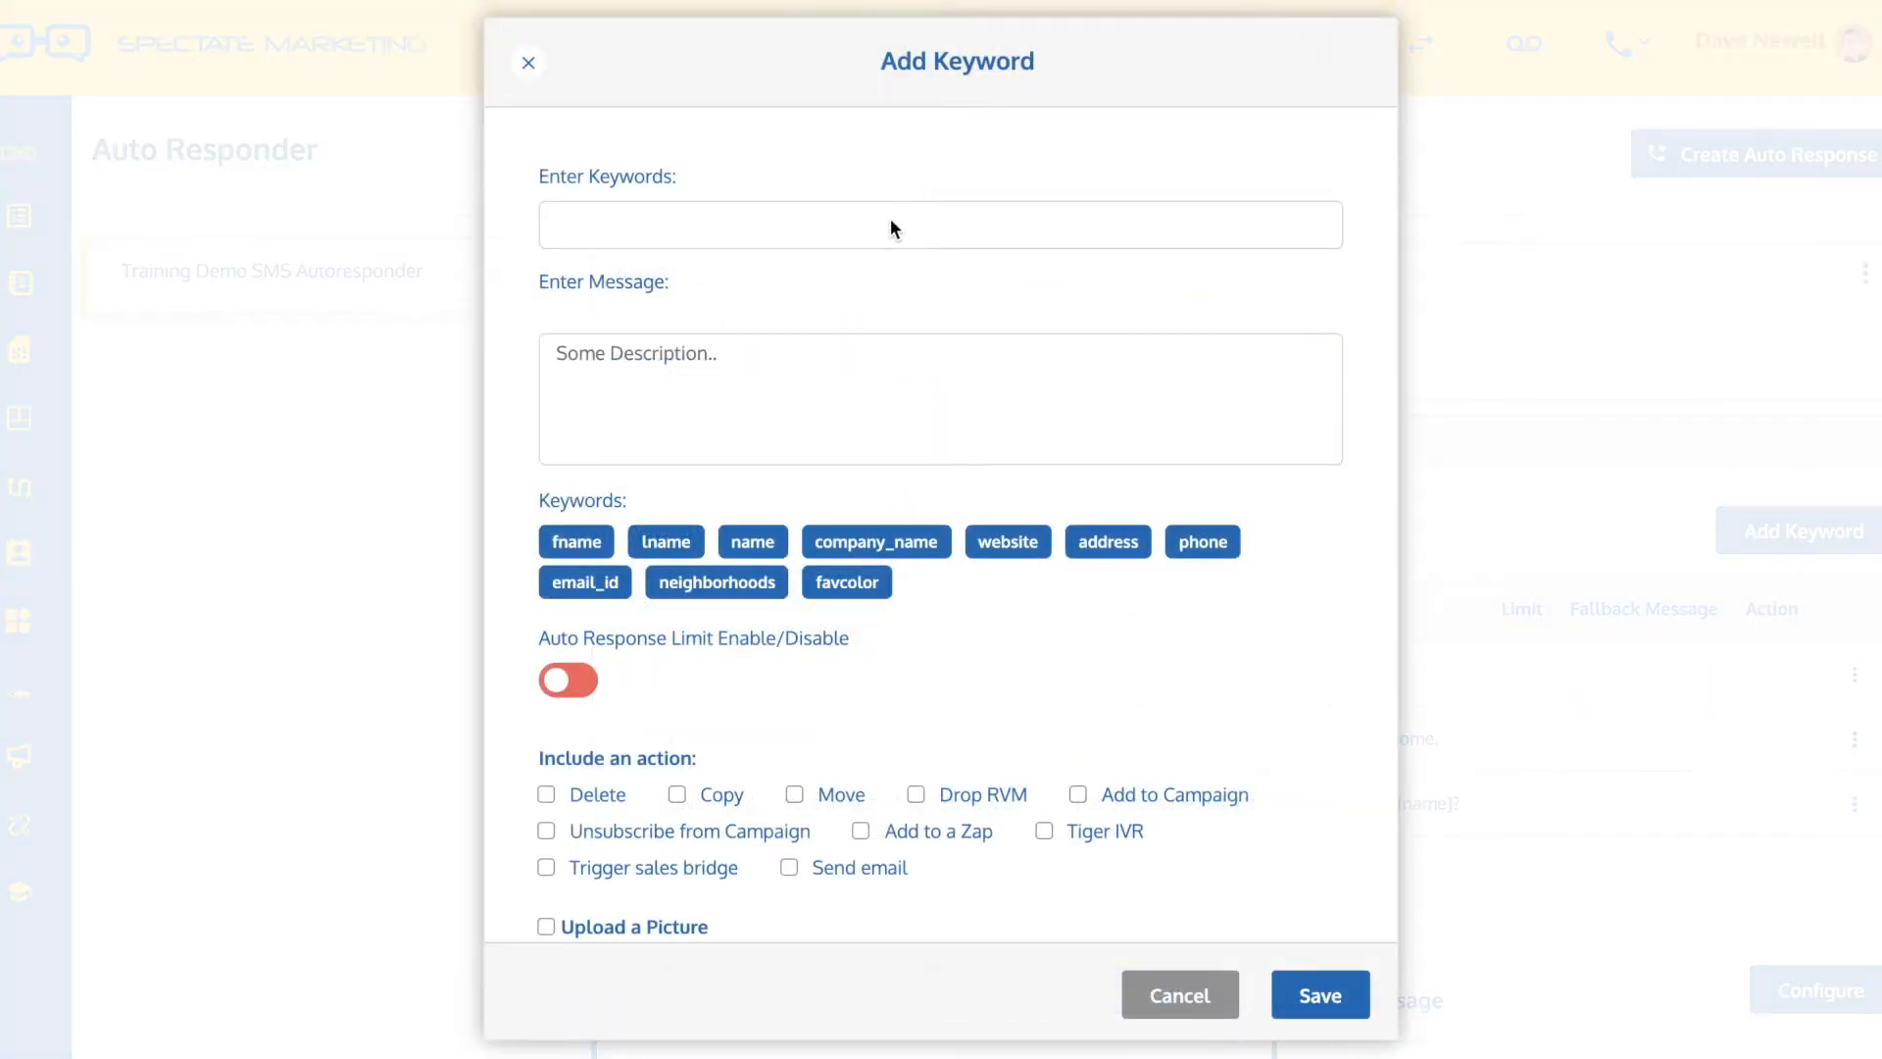
{"action": "type", "text": "two"}
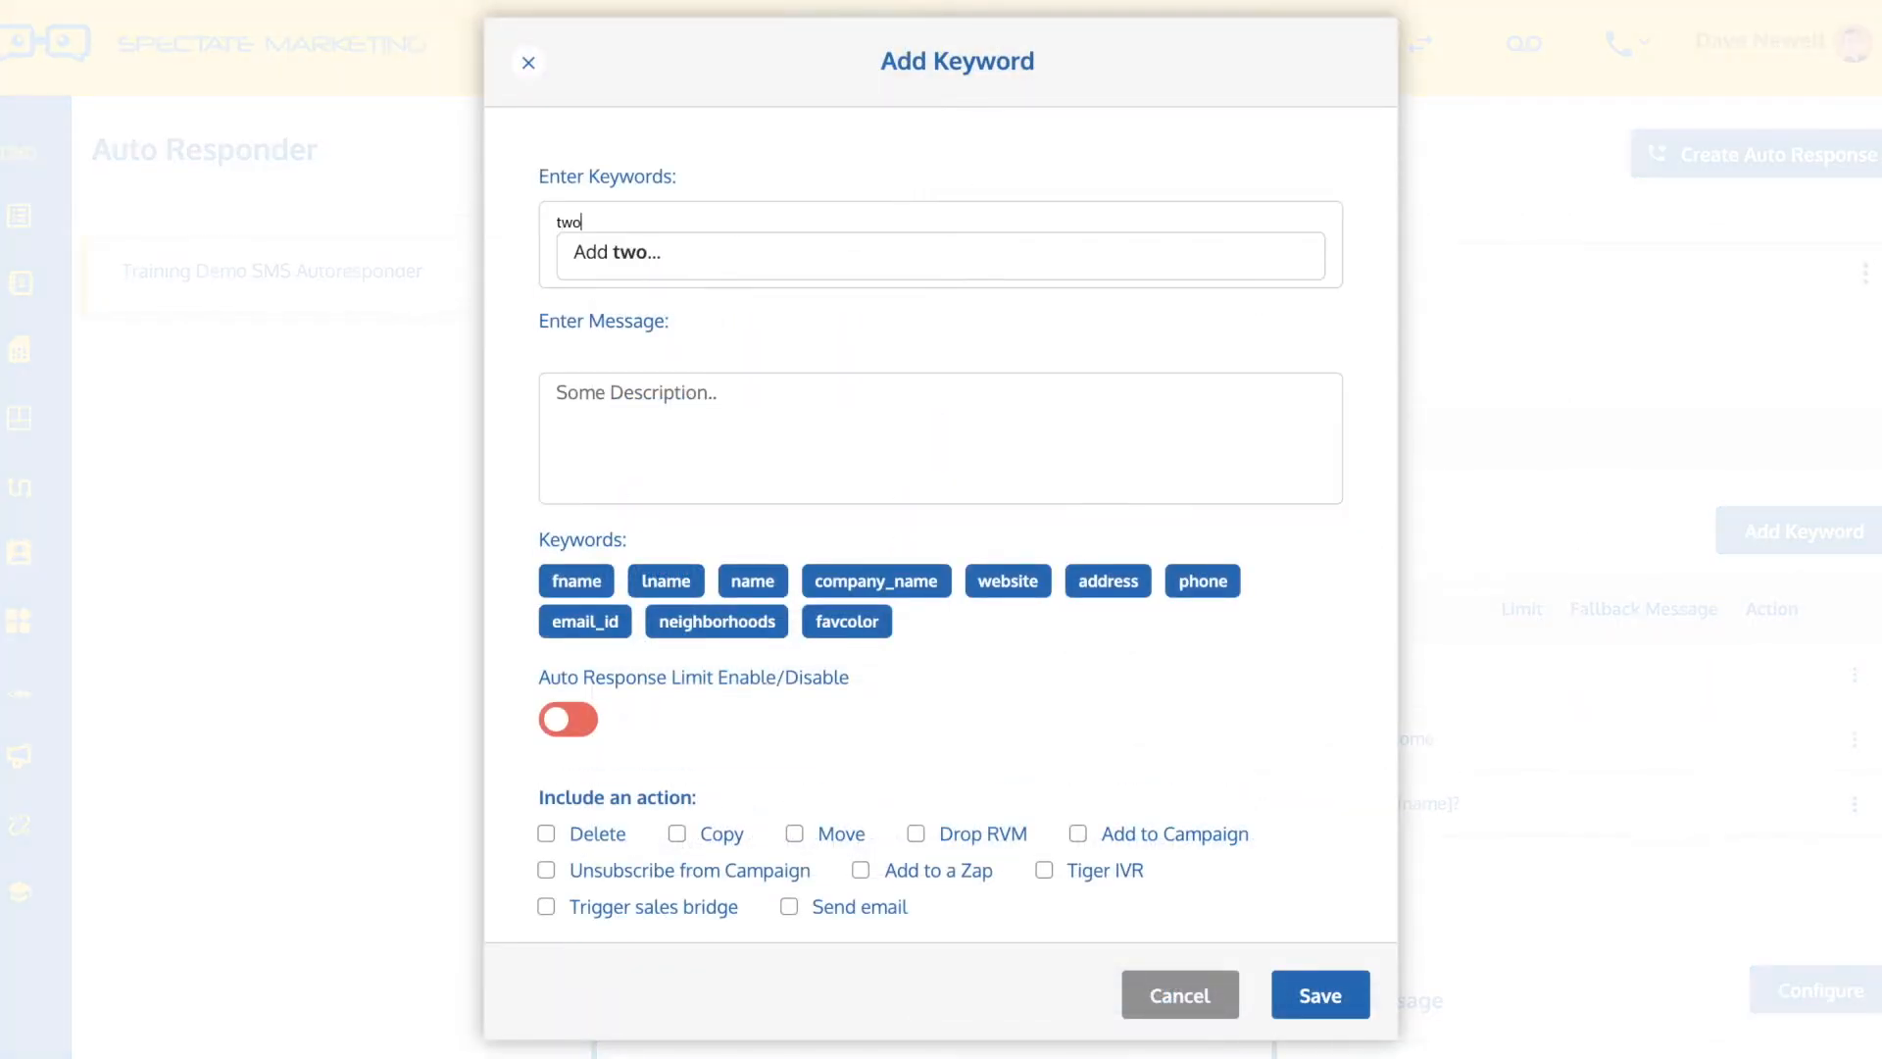
{"action": "left_click", "coordinate": [631, 252]}
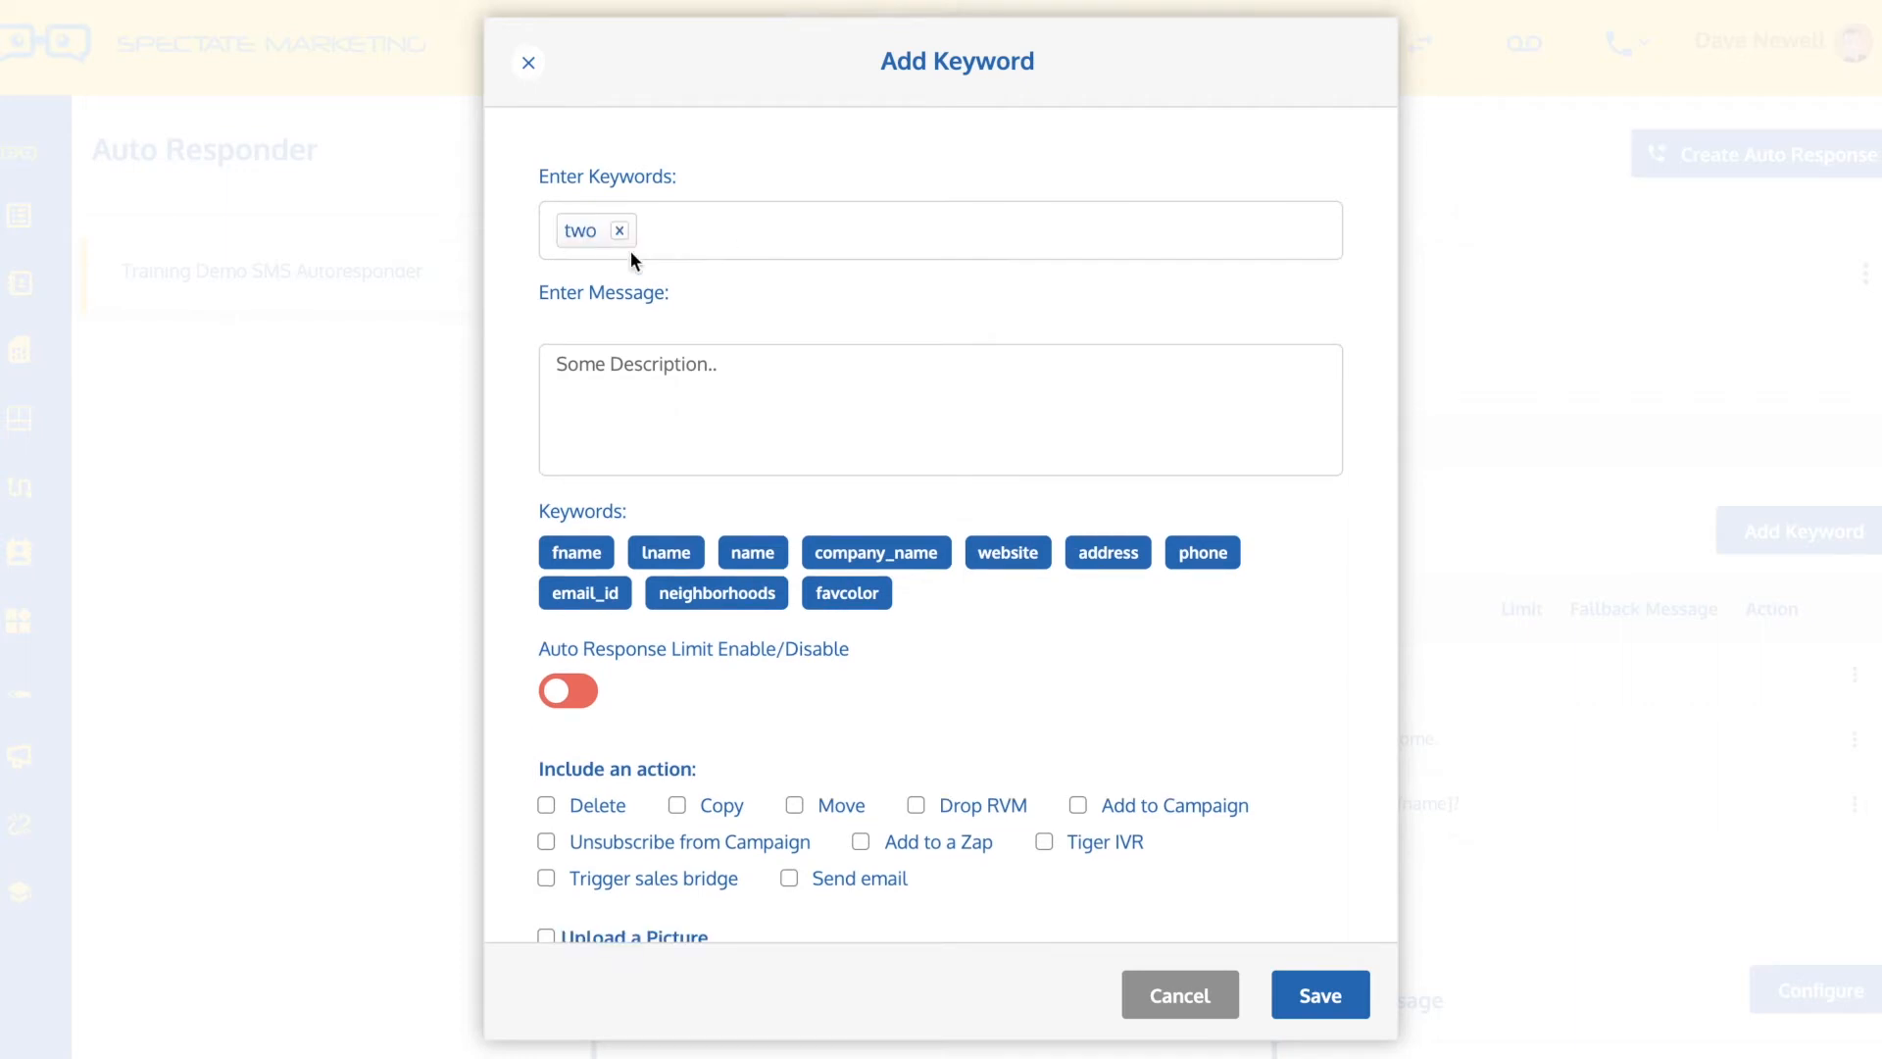
Write the reply message "Response # 2" for this keyword and save the entry
{"action": "type", "text": "2"}
{"action": "key", "text": "BackSpace"}
{"action": "type", "text": "Reponse"}
{"action": "key", "text": "BackSpace"}
{"action": "key", "text": "BackSpace"}
{"action": "key", "text": "BackSpace"}
{"action": "type", "text": "se"}
{"action": "key", "text": "BackSpace"}
{"action": "key", "text": "BackSpace"}
{"action": "key", "text": "BackSpace"}
{"action": "key", "text": "BackSpace"}
{"action": "key", "text": "BackSpace"}
{"action": "key", "text": "BackSpace"}
{"action": "type", "text": "sponse # 2"}
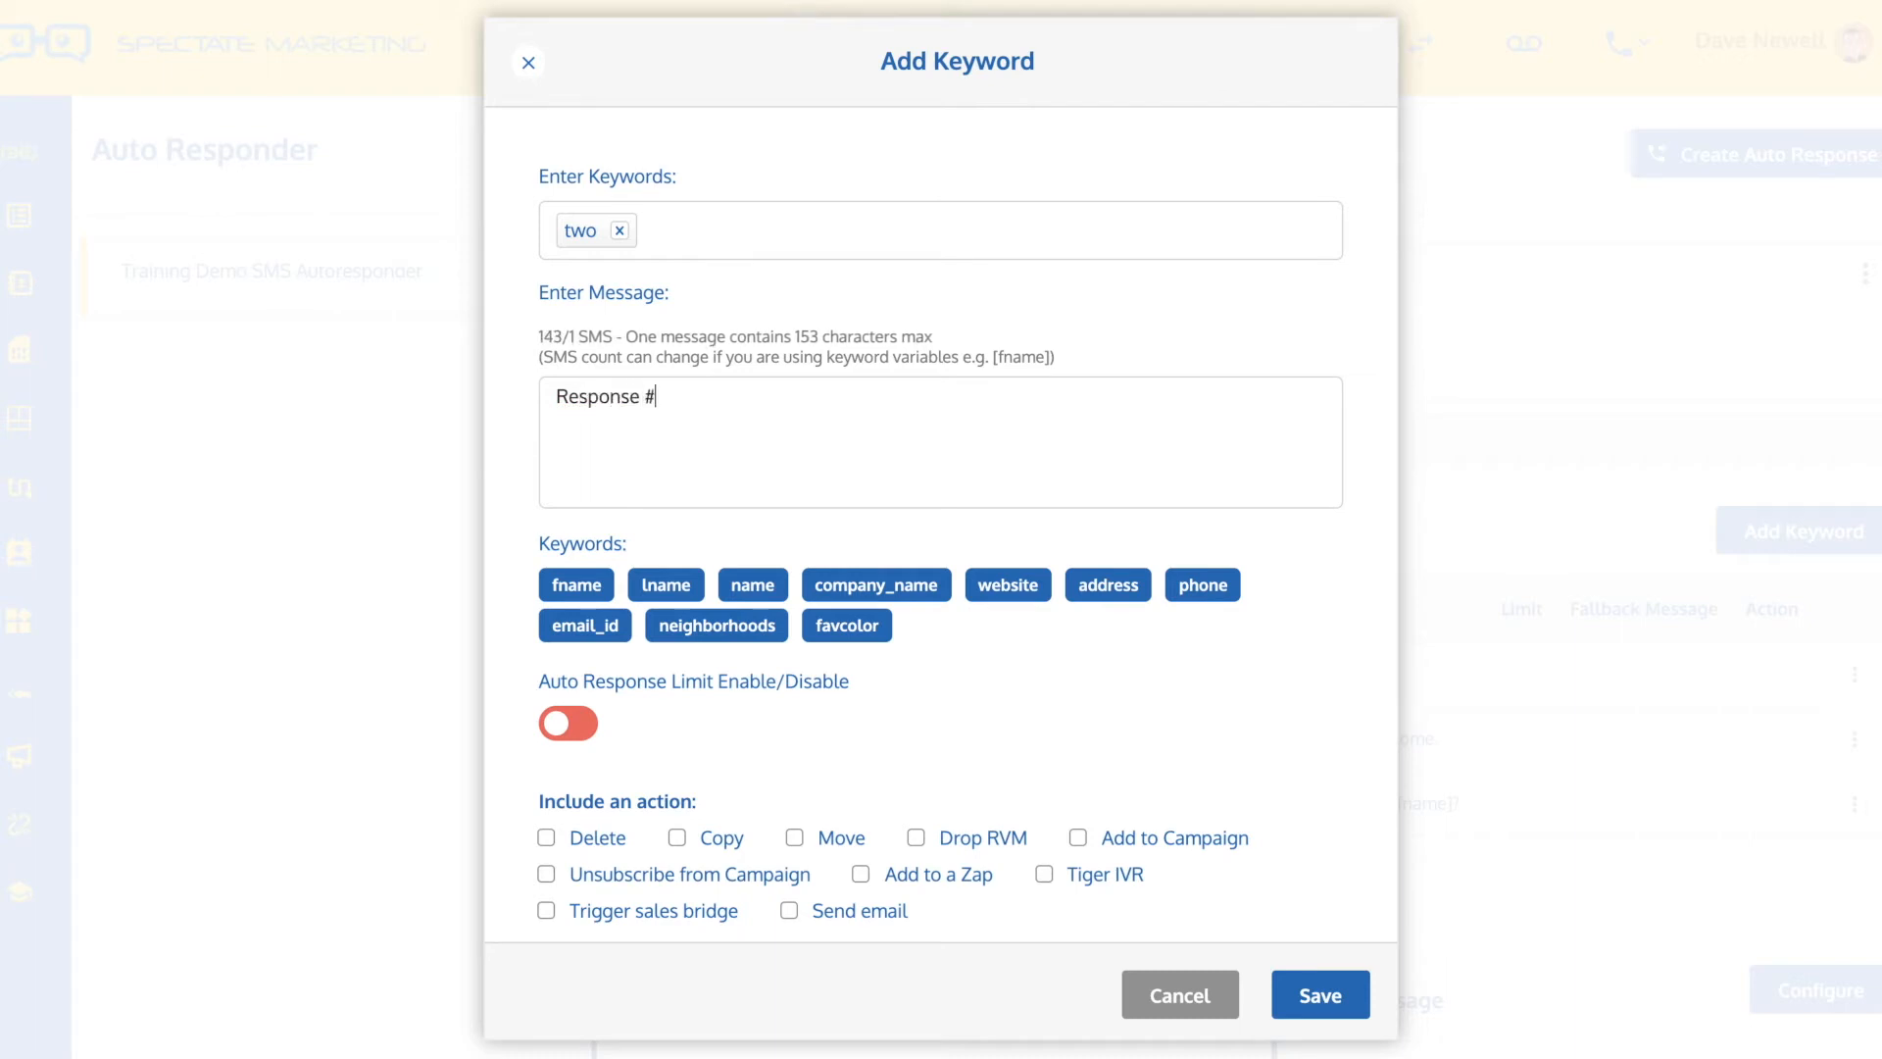
{"action": "left_click", "coordinate": [1349, 998]}
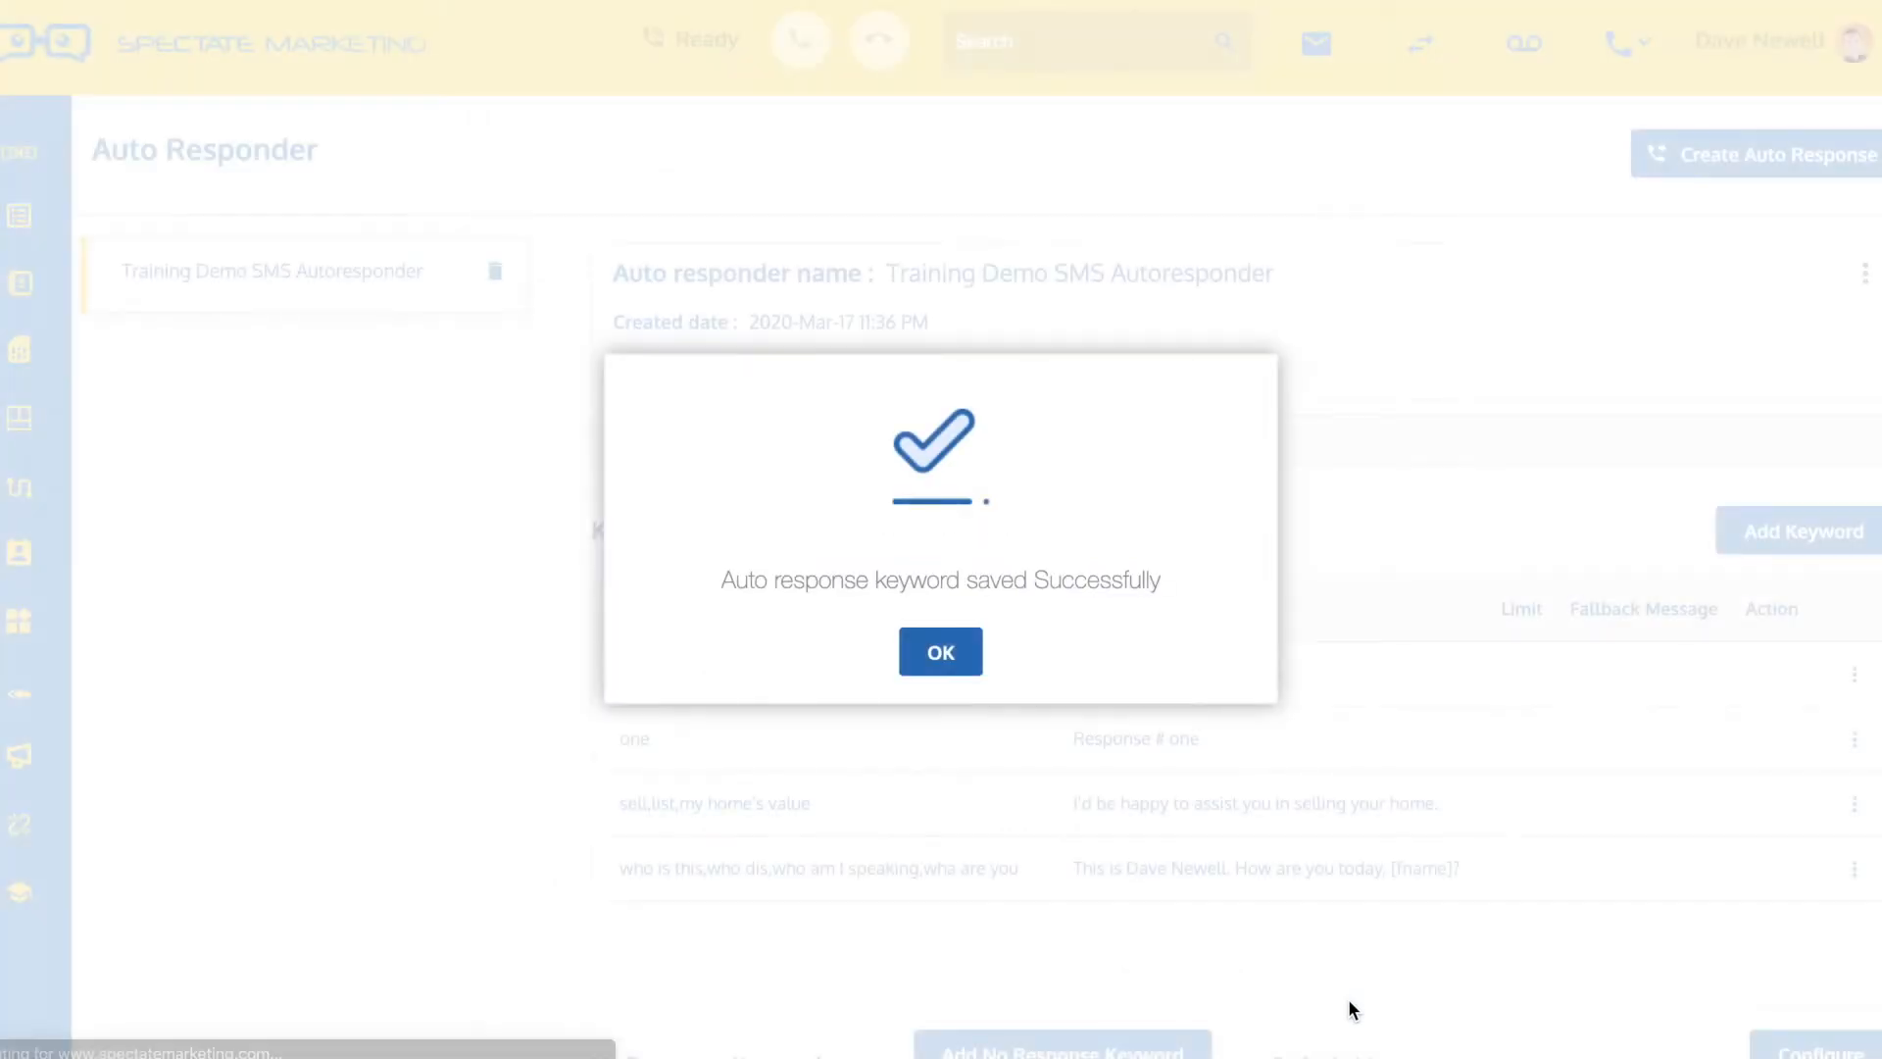
{"action": "left_click", "coordinate": [951, 654]}
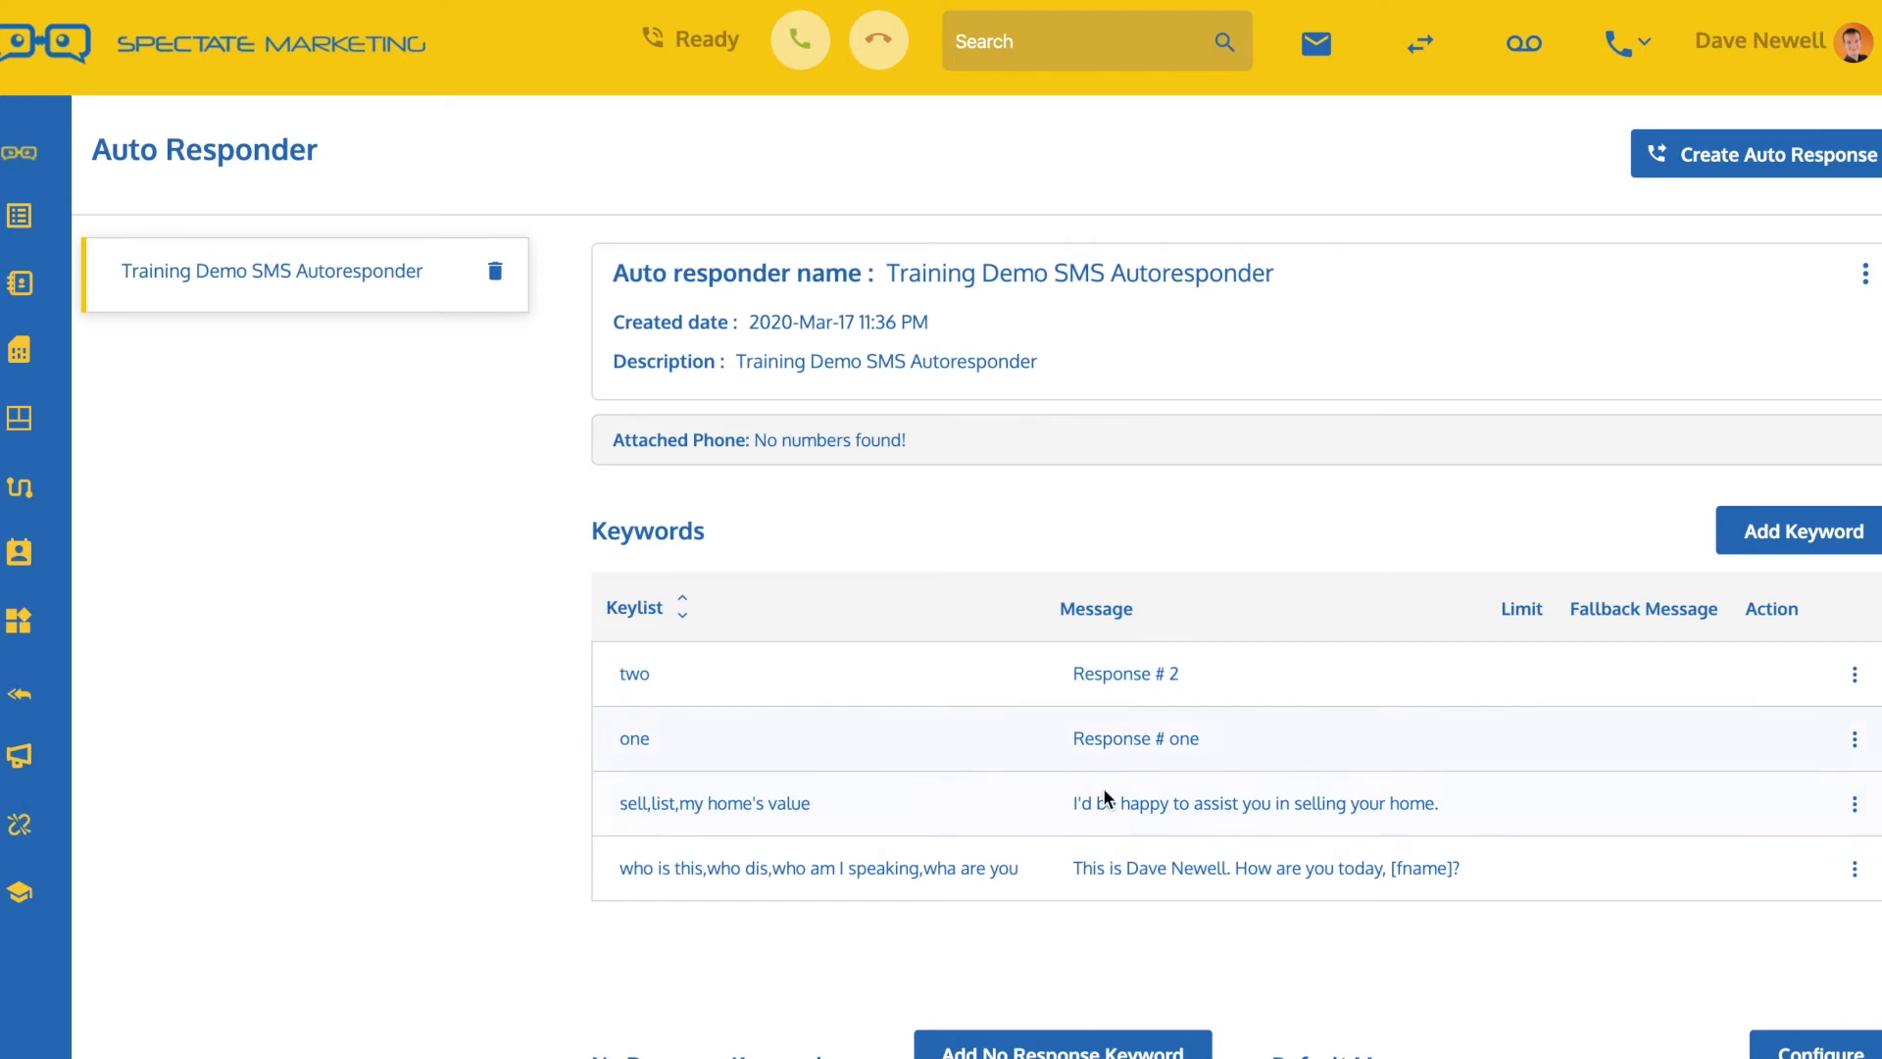
Begin the autoresponder's default message with "Sorry, I don't recognize your response."
{"action": "scroll", "coordinate": [981, 519], "scroll_direction": "down", "scroll_amount": 3}
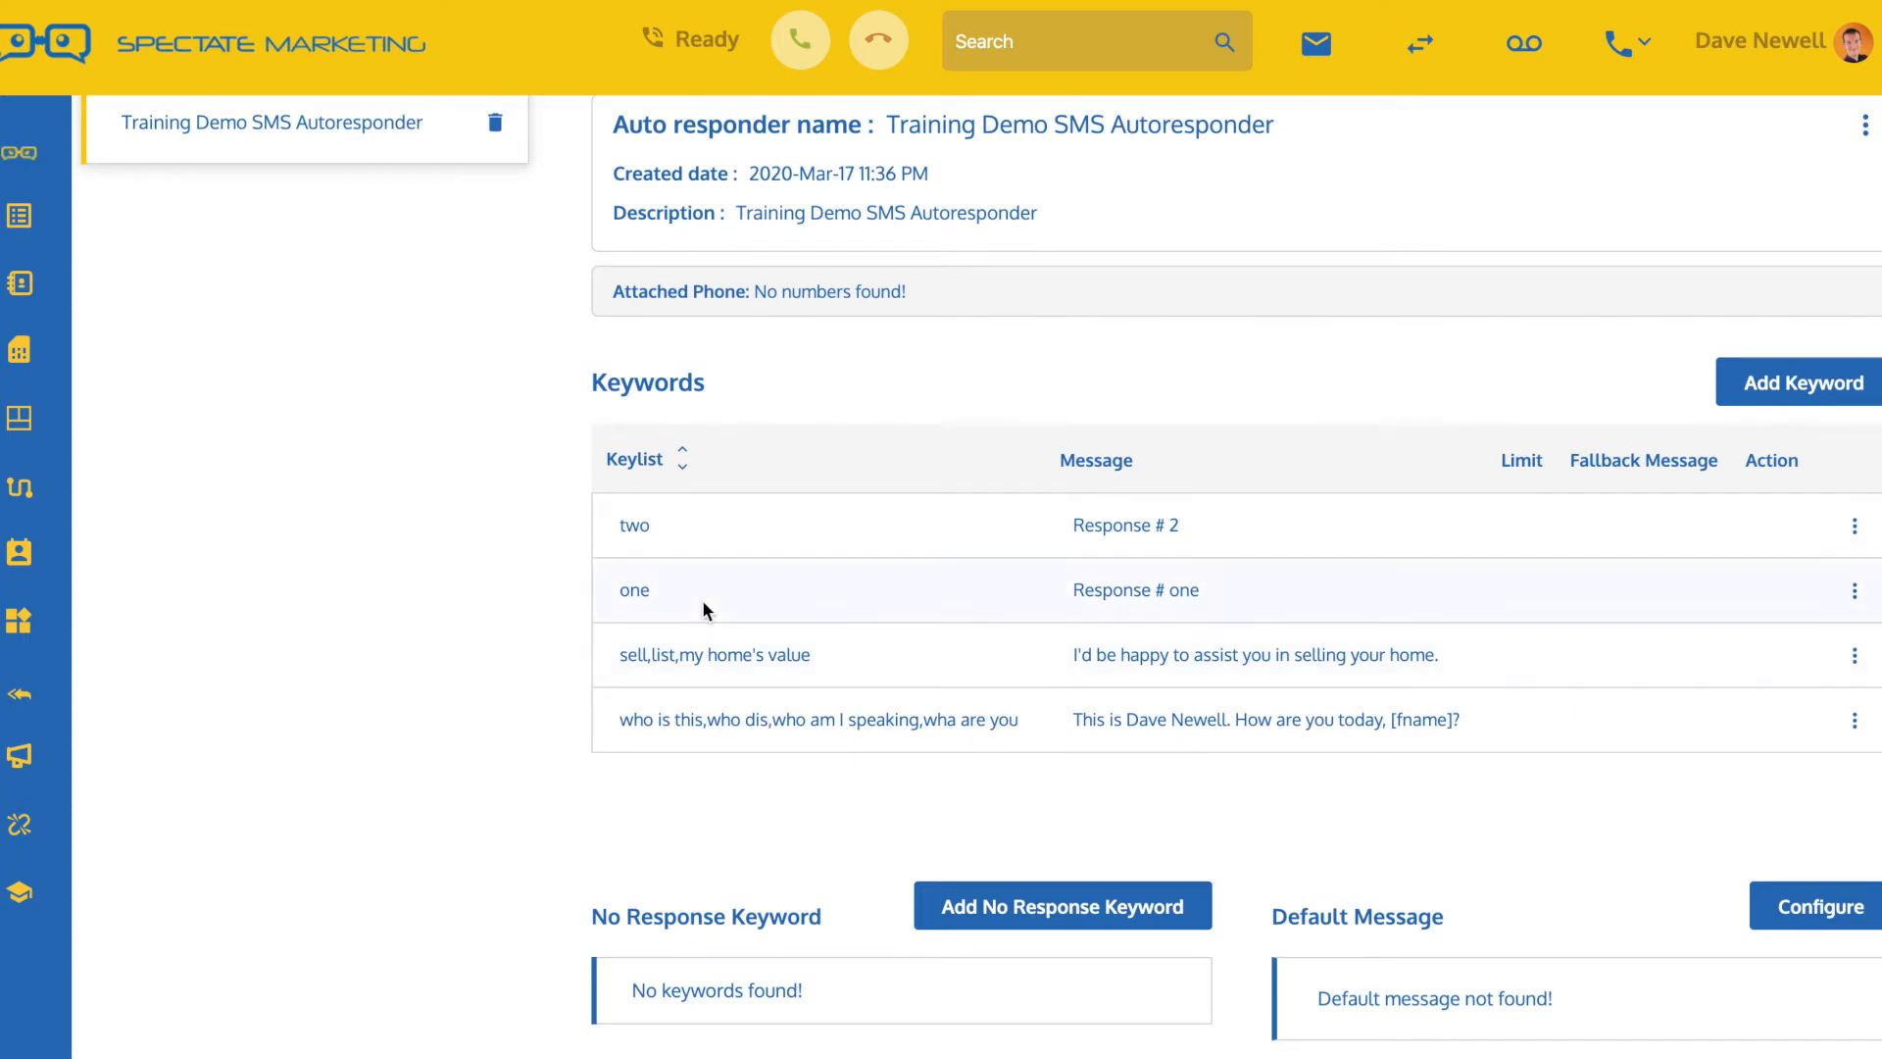
{"action": "left_click", "coordinate": [1799, 910]}
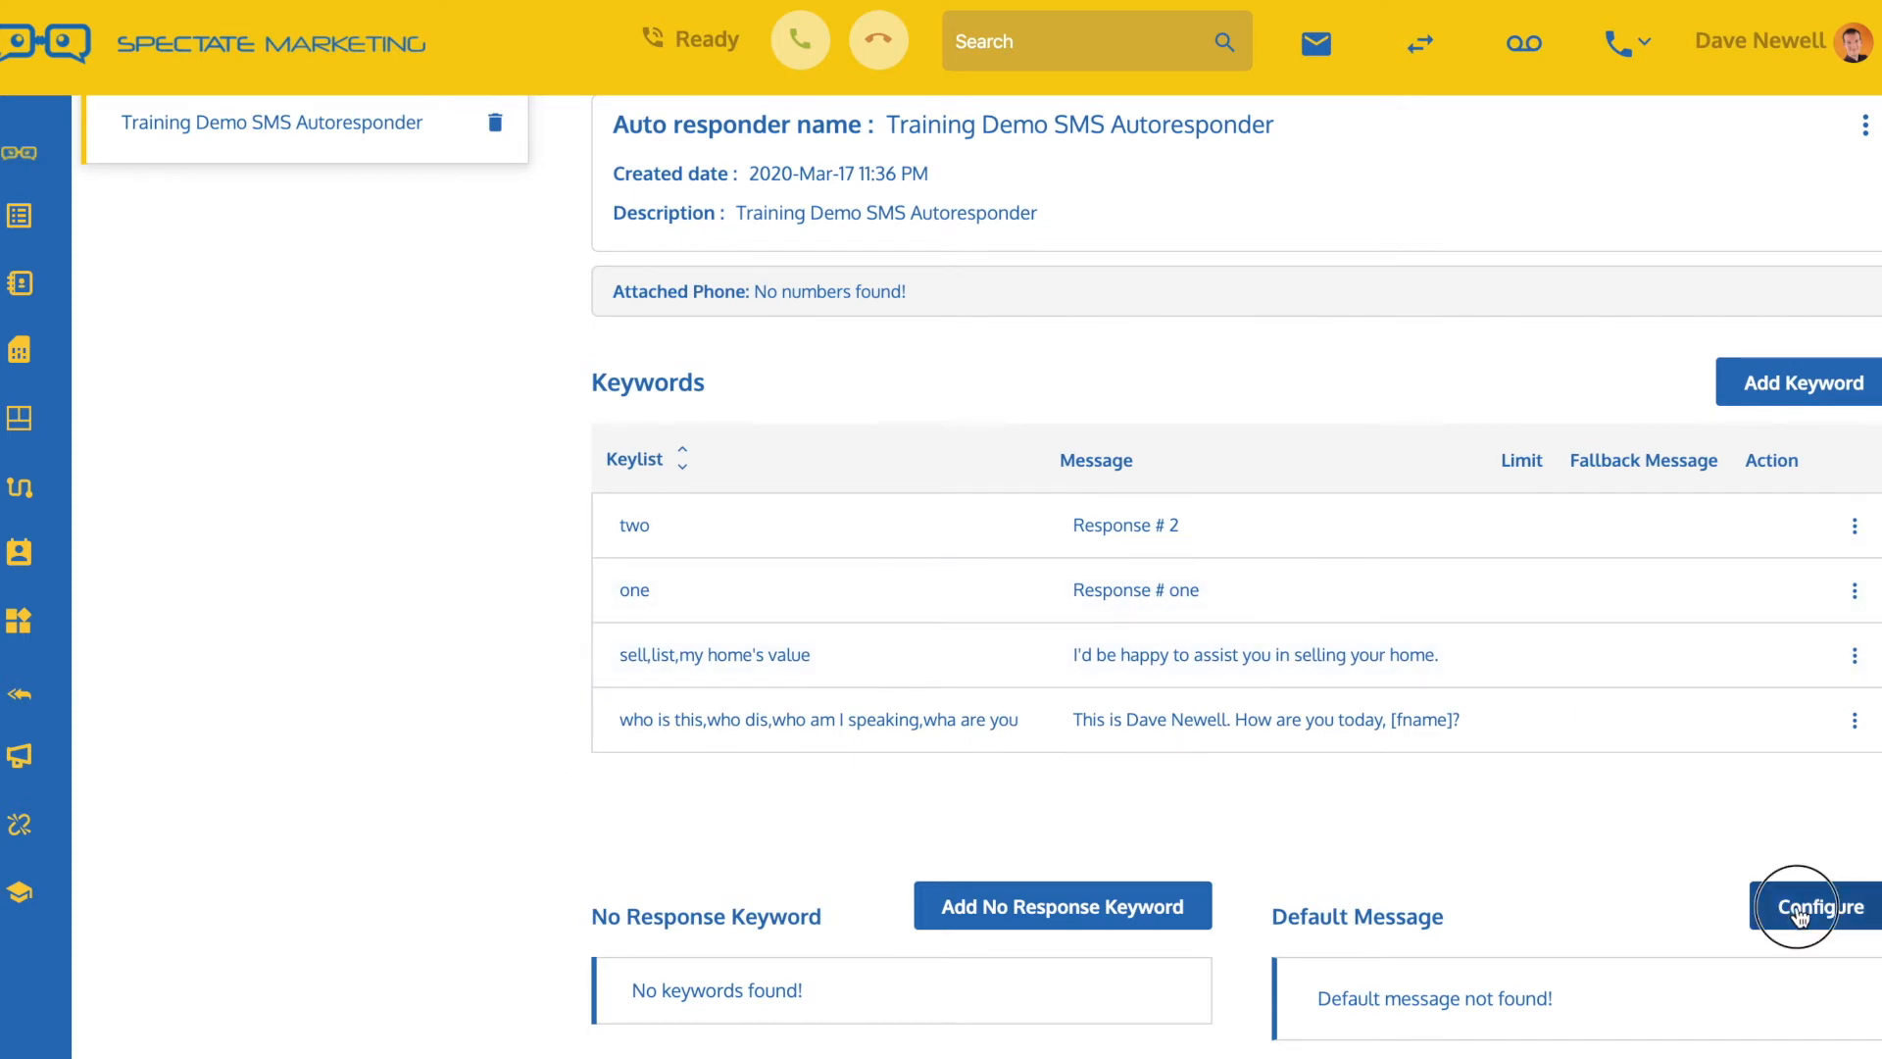
{"action": "left_click", "coordinate": [875, 467]}
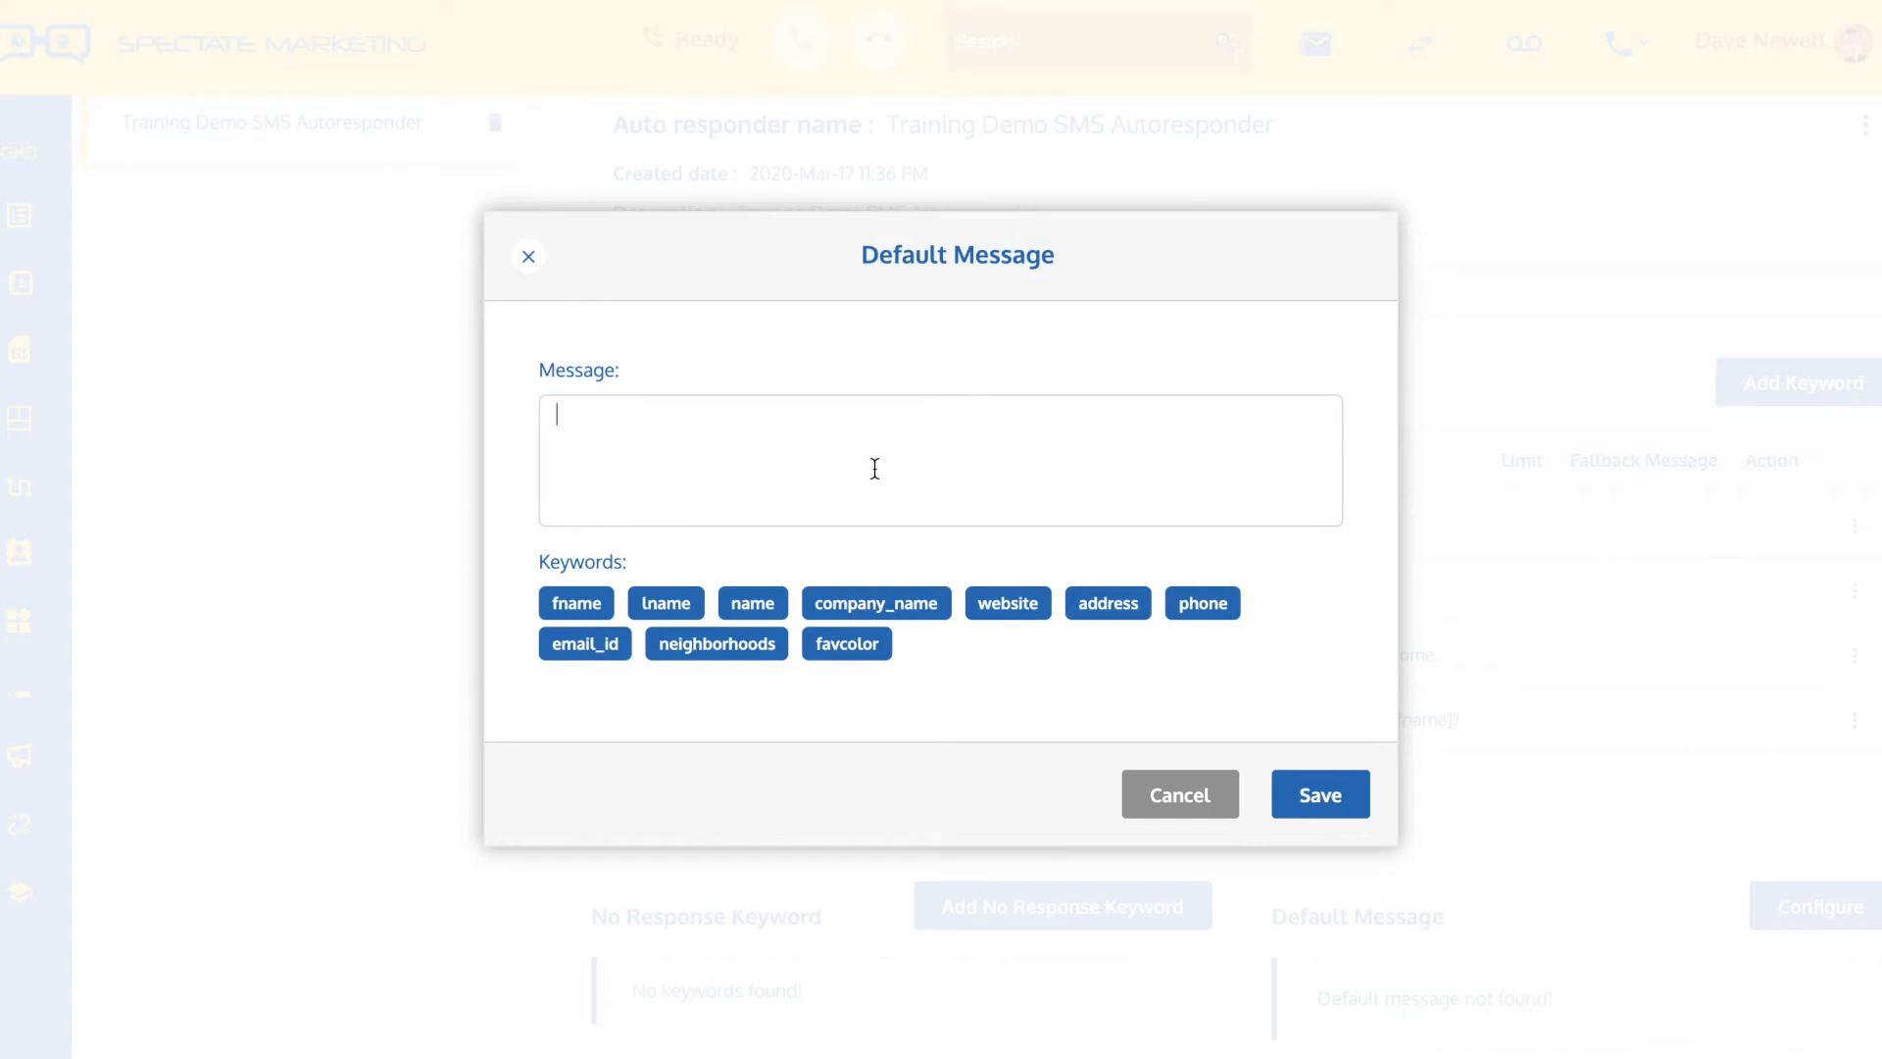
{"action": "type", "text": "Sorry, I"}
{"action": "type", "text": "don't recogni"}
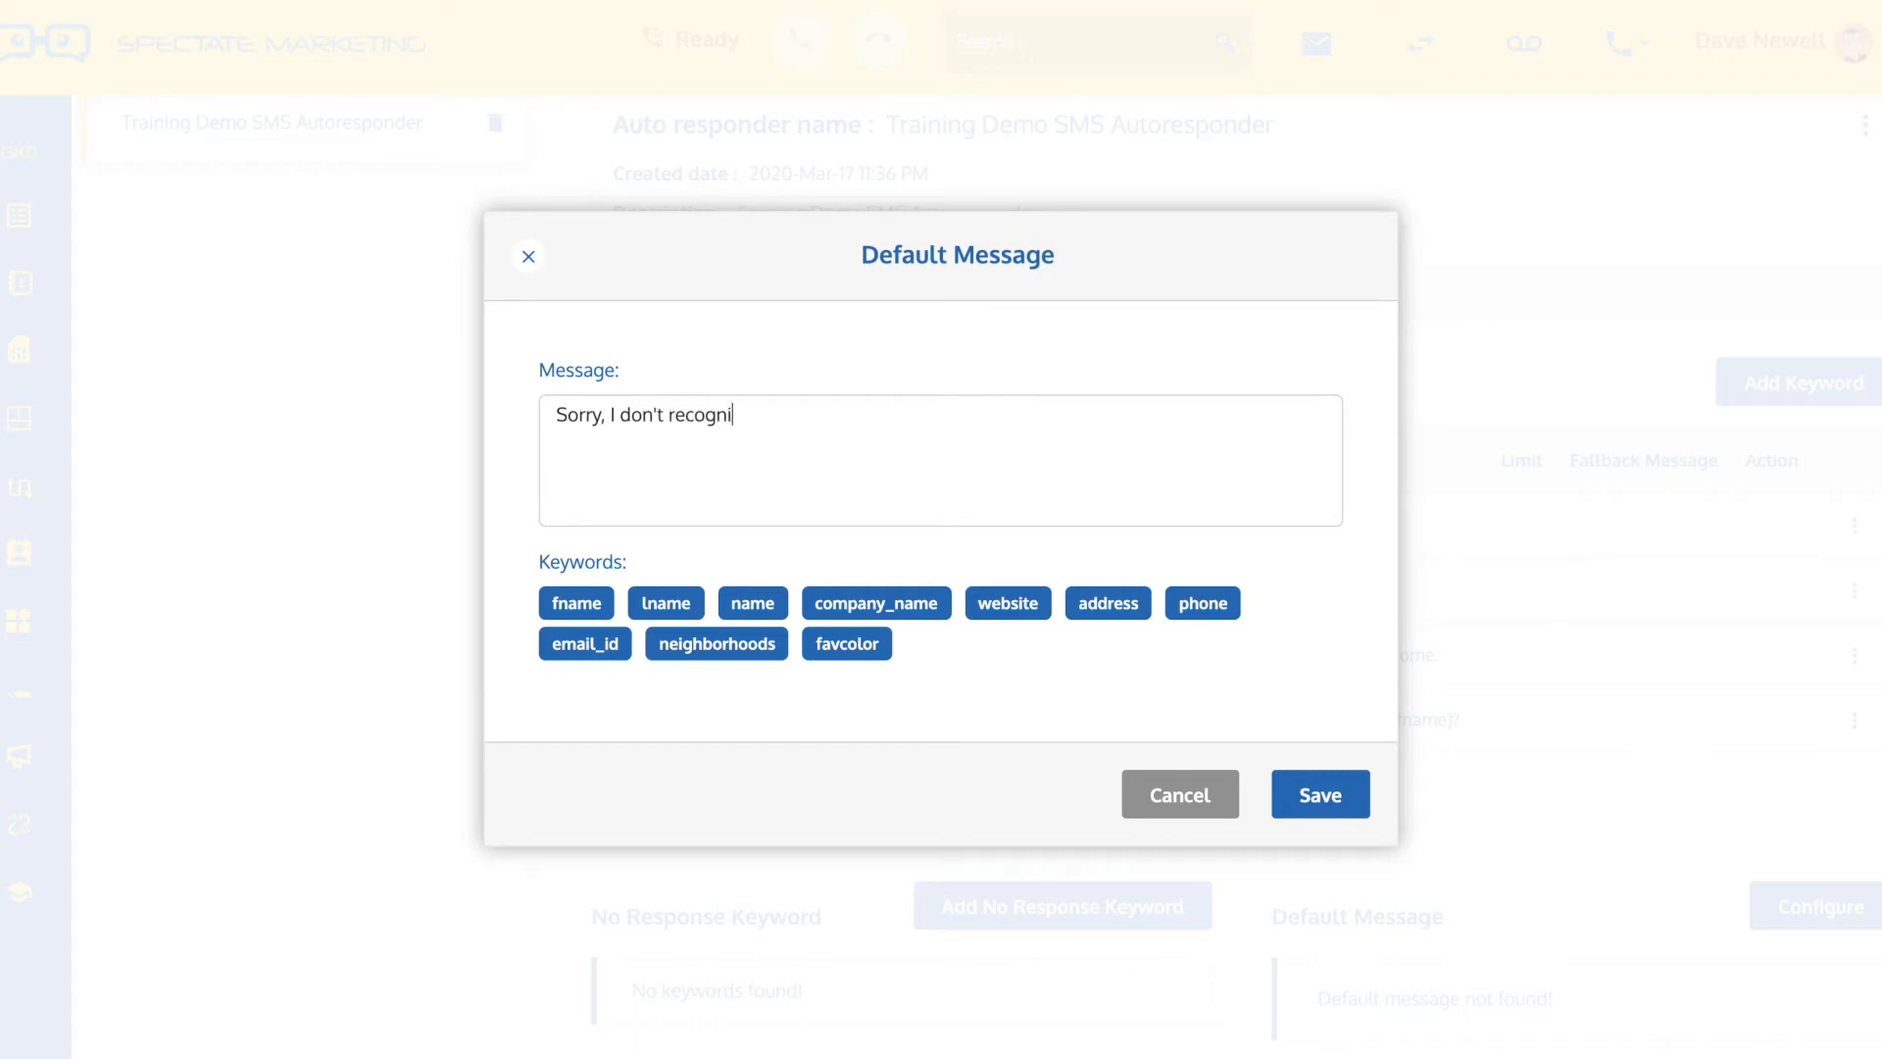
{"action": "type", "text": "ze your response. I"}
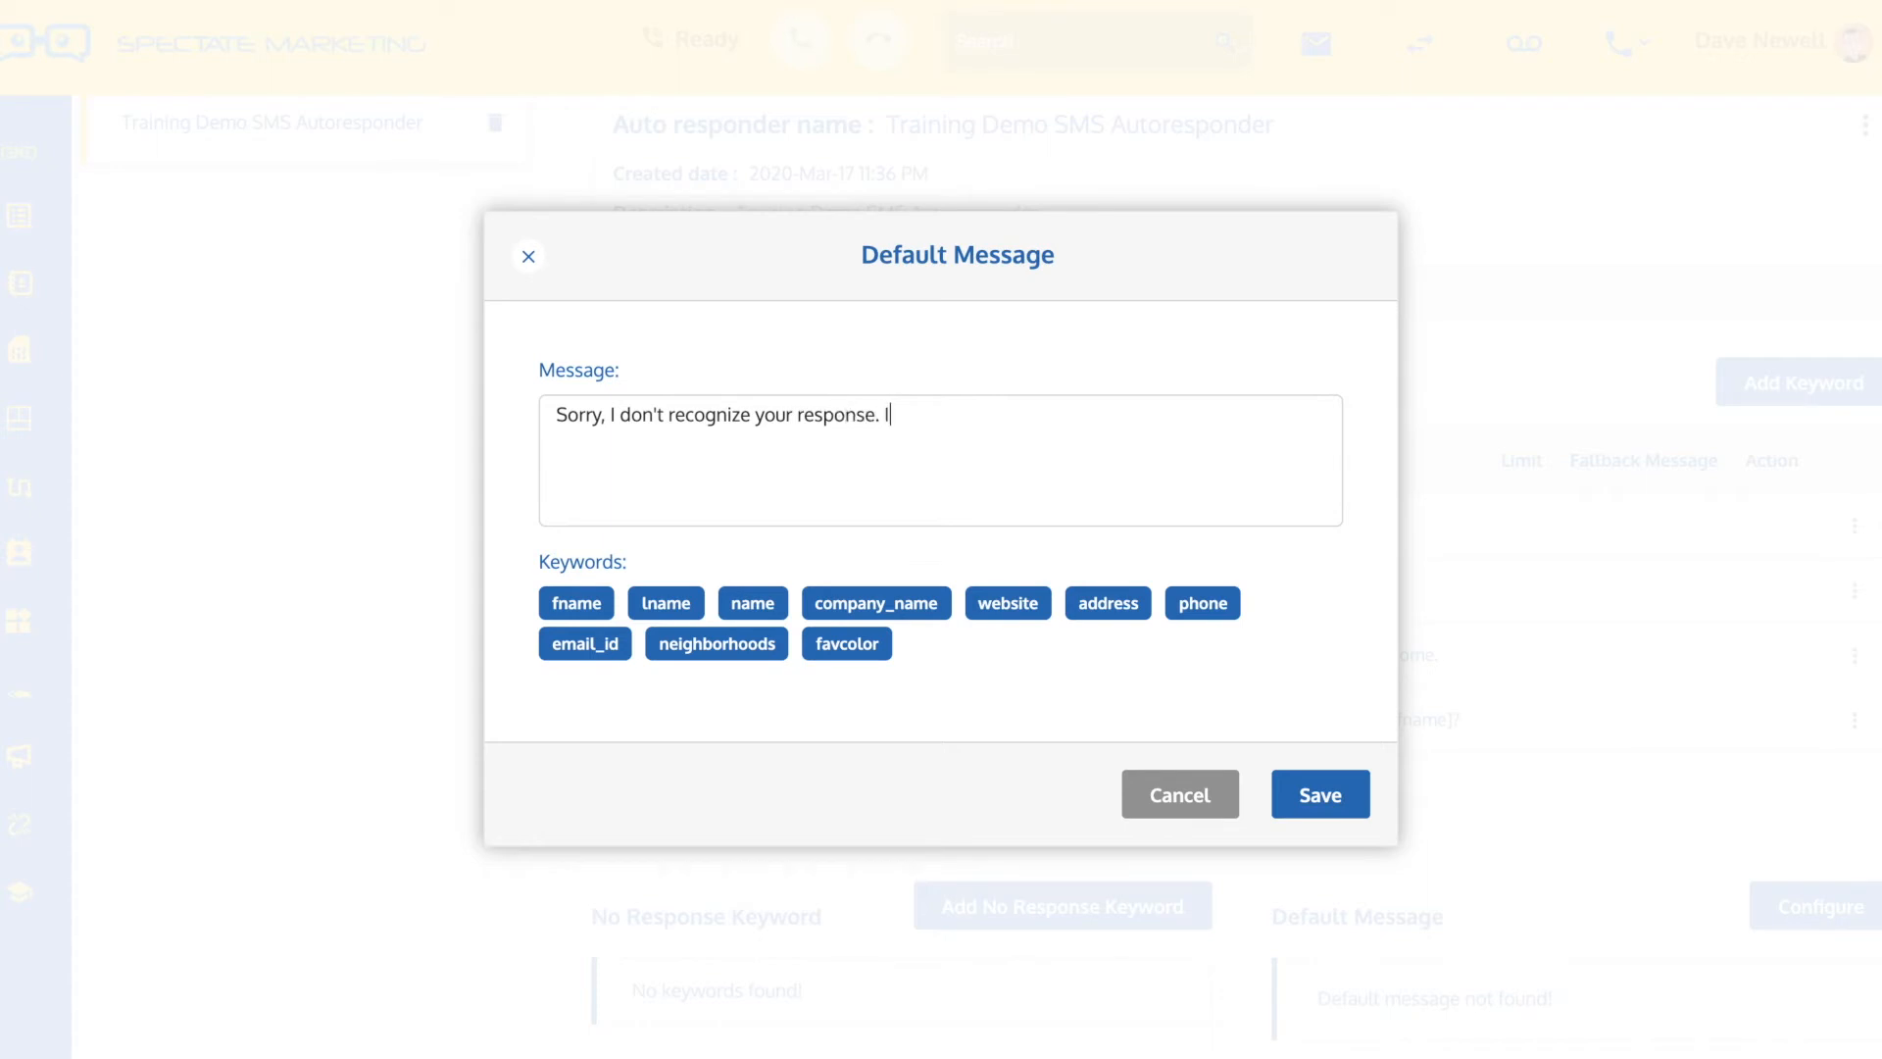
{"action": "type", "text": "'ll contact a human again"}
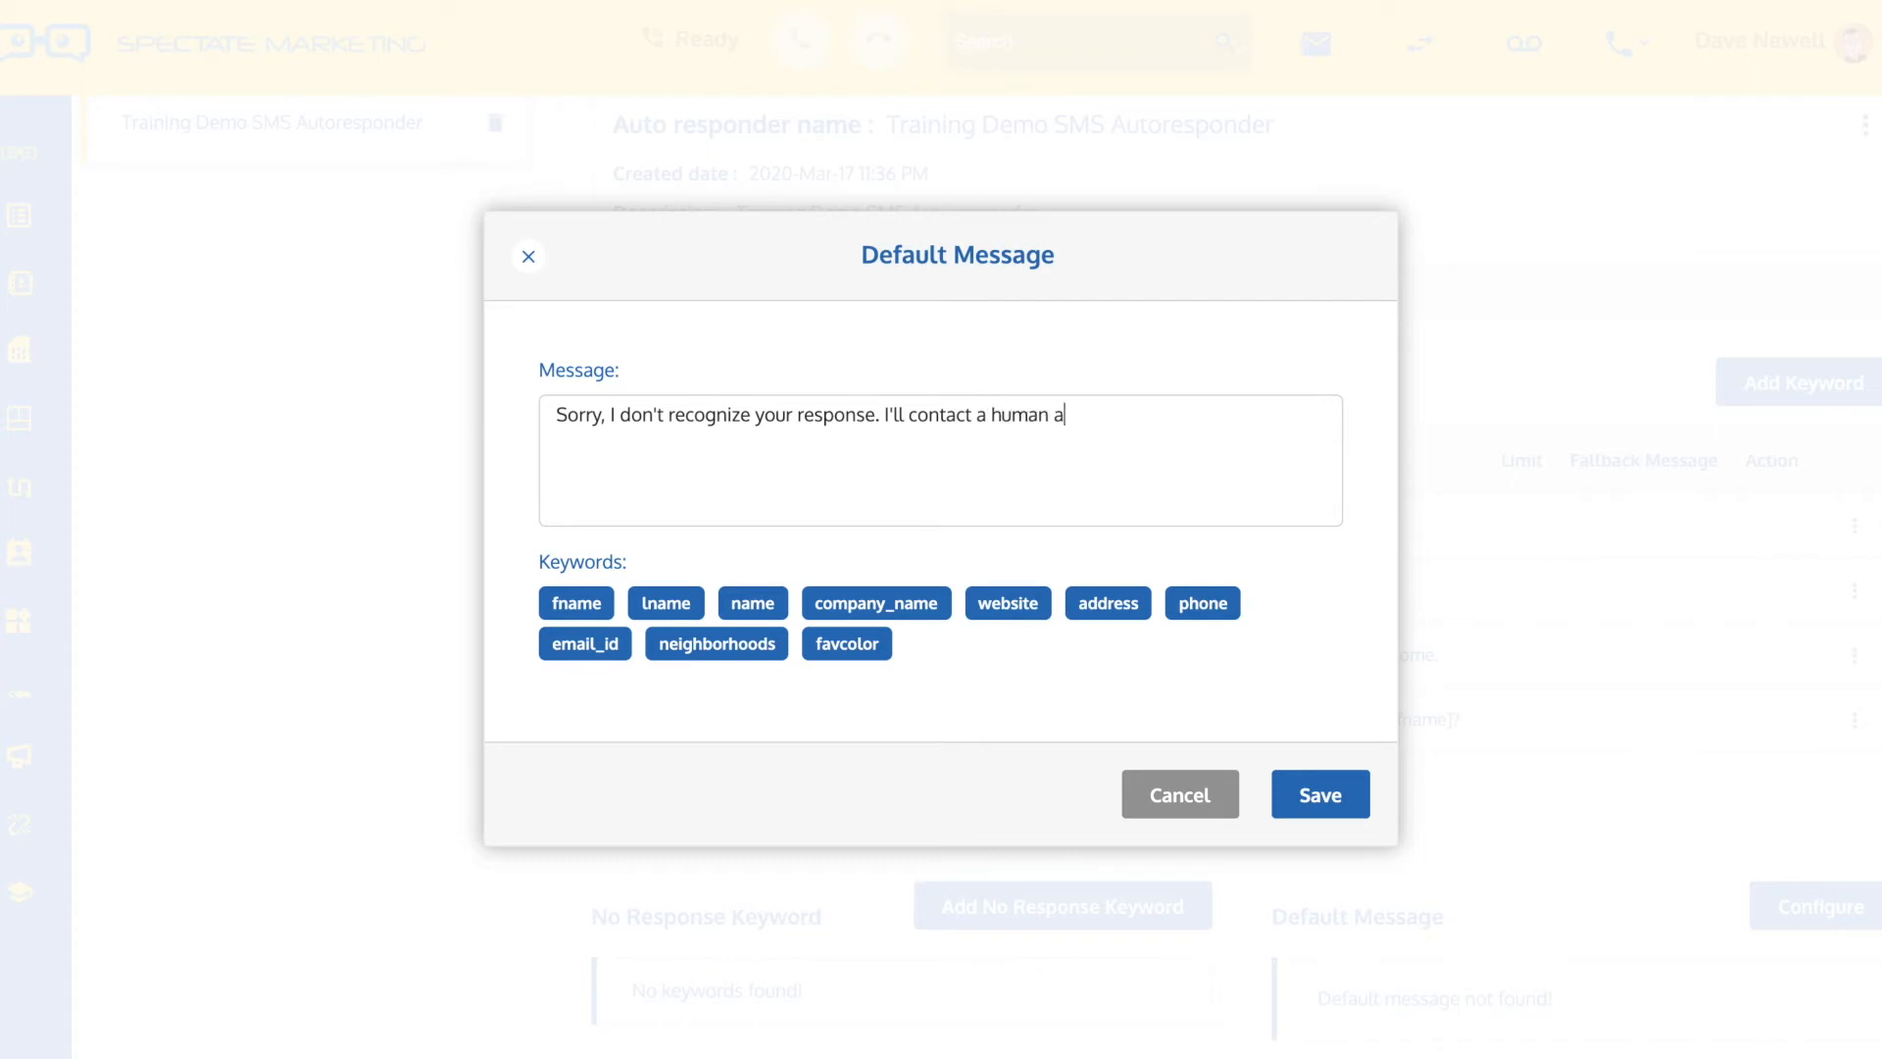
Complete the default message with "I'll contact a human agent to reply to you ASAP" and save it
{"action": "key", "text": "BackSpace"}
{"action": "key", "text": "BackSpace"}
{"action": "key", "text": "BackSpace"}
{"action": "type", "text": "ent to reply to you"}
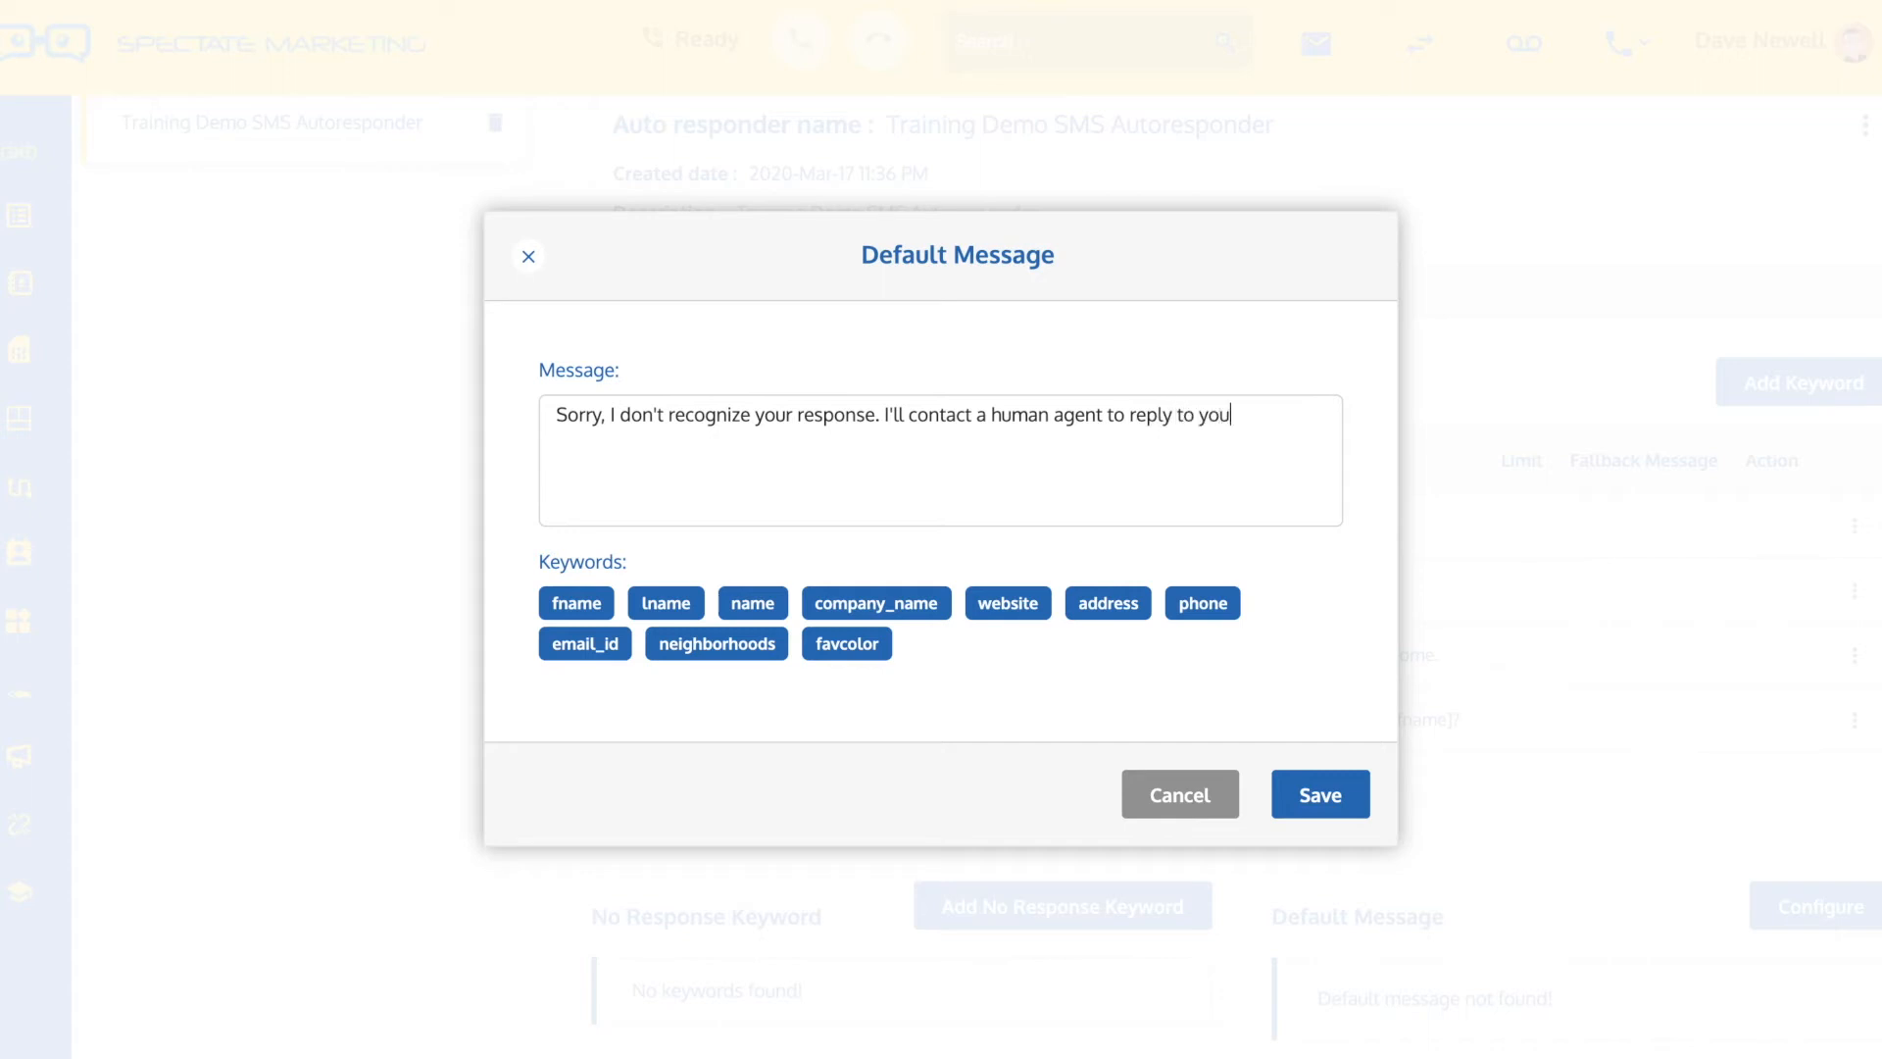
{"action": "type", "text": " ASAP"}
{"action": "left_click", "coordinate": [1318, 789]}
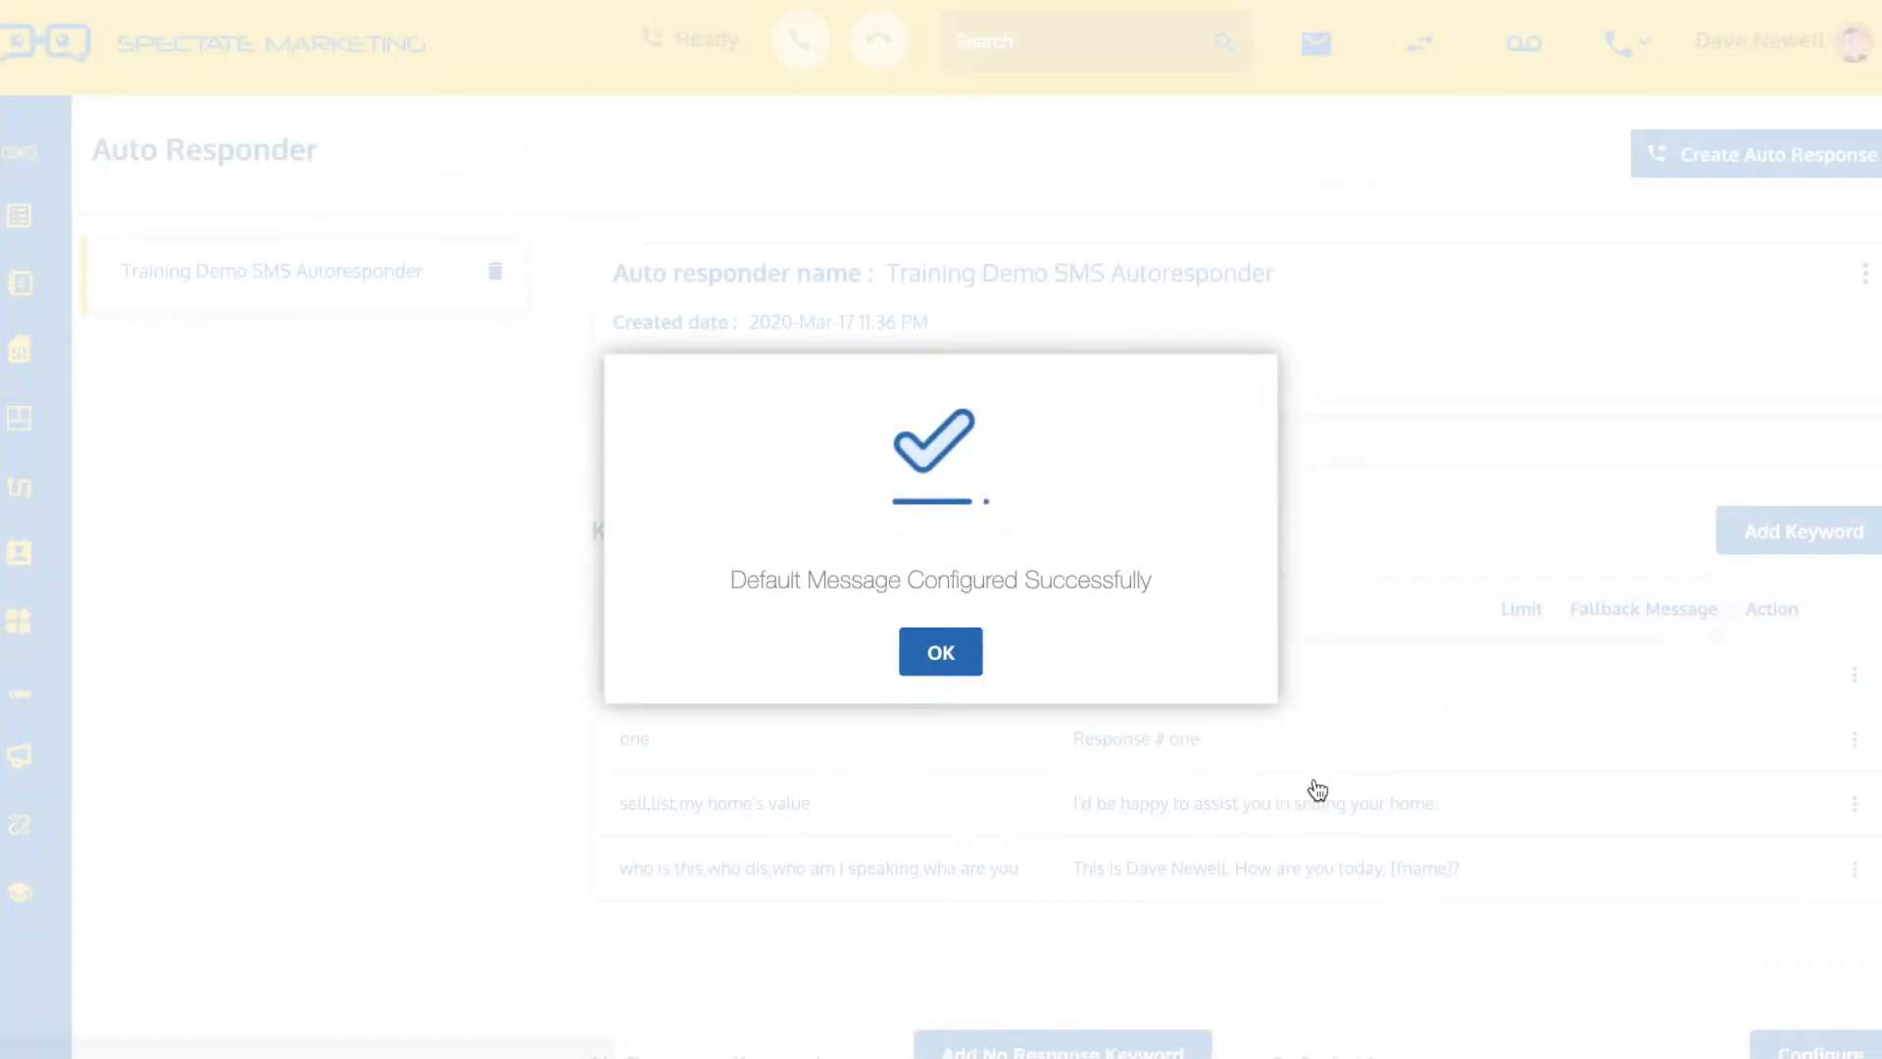
{"action": "left_click", "coordinate": [941, 654]}
Add "fuck" as a no-reply keyword for the autoresponder and save it
{"action": "scroll", "coordinate": [1556, 885], "scroll_direction": "down", "scroll_amount": 2}
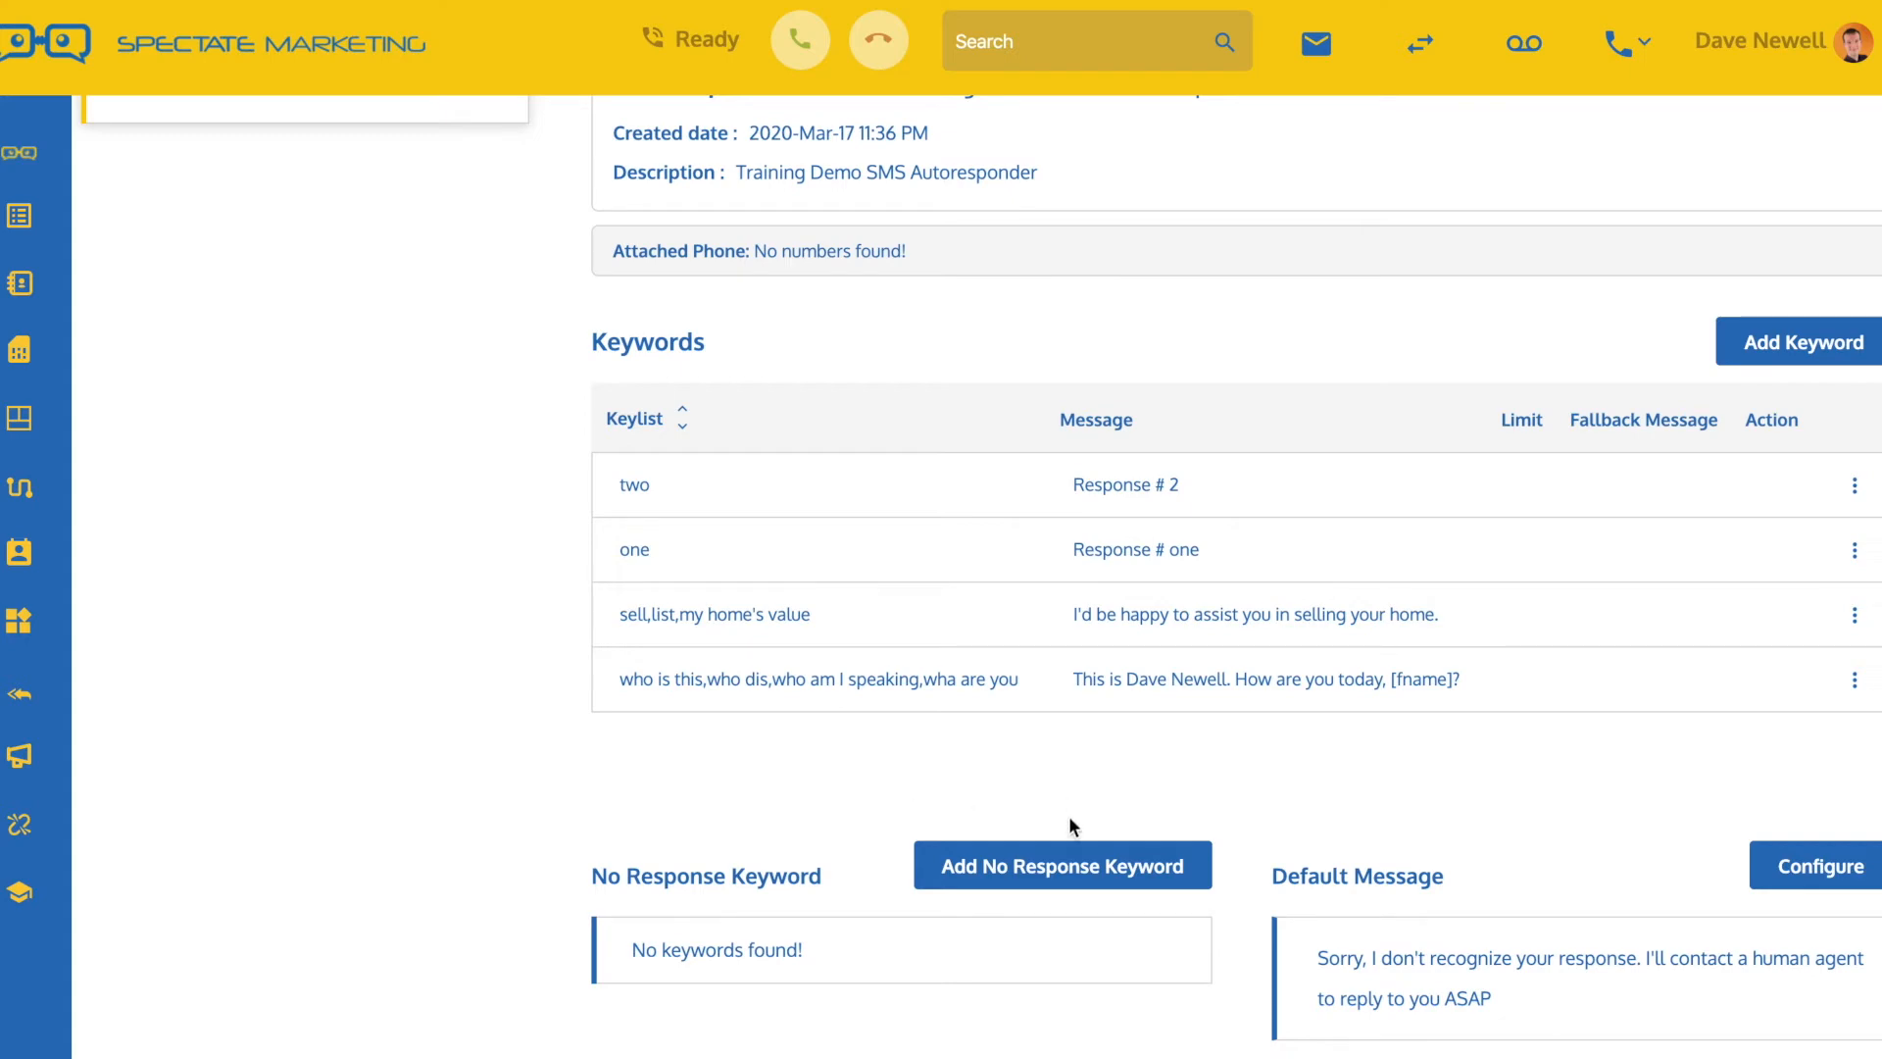
{"action": "left_click", "coordinate": [1049, 876]}
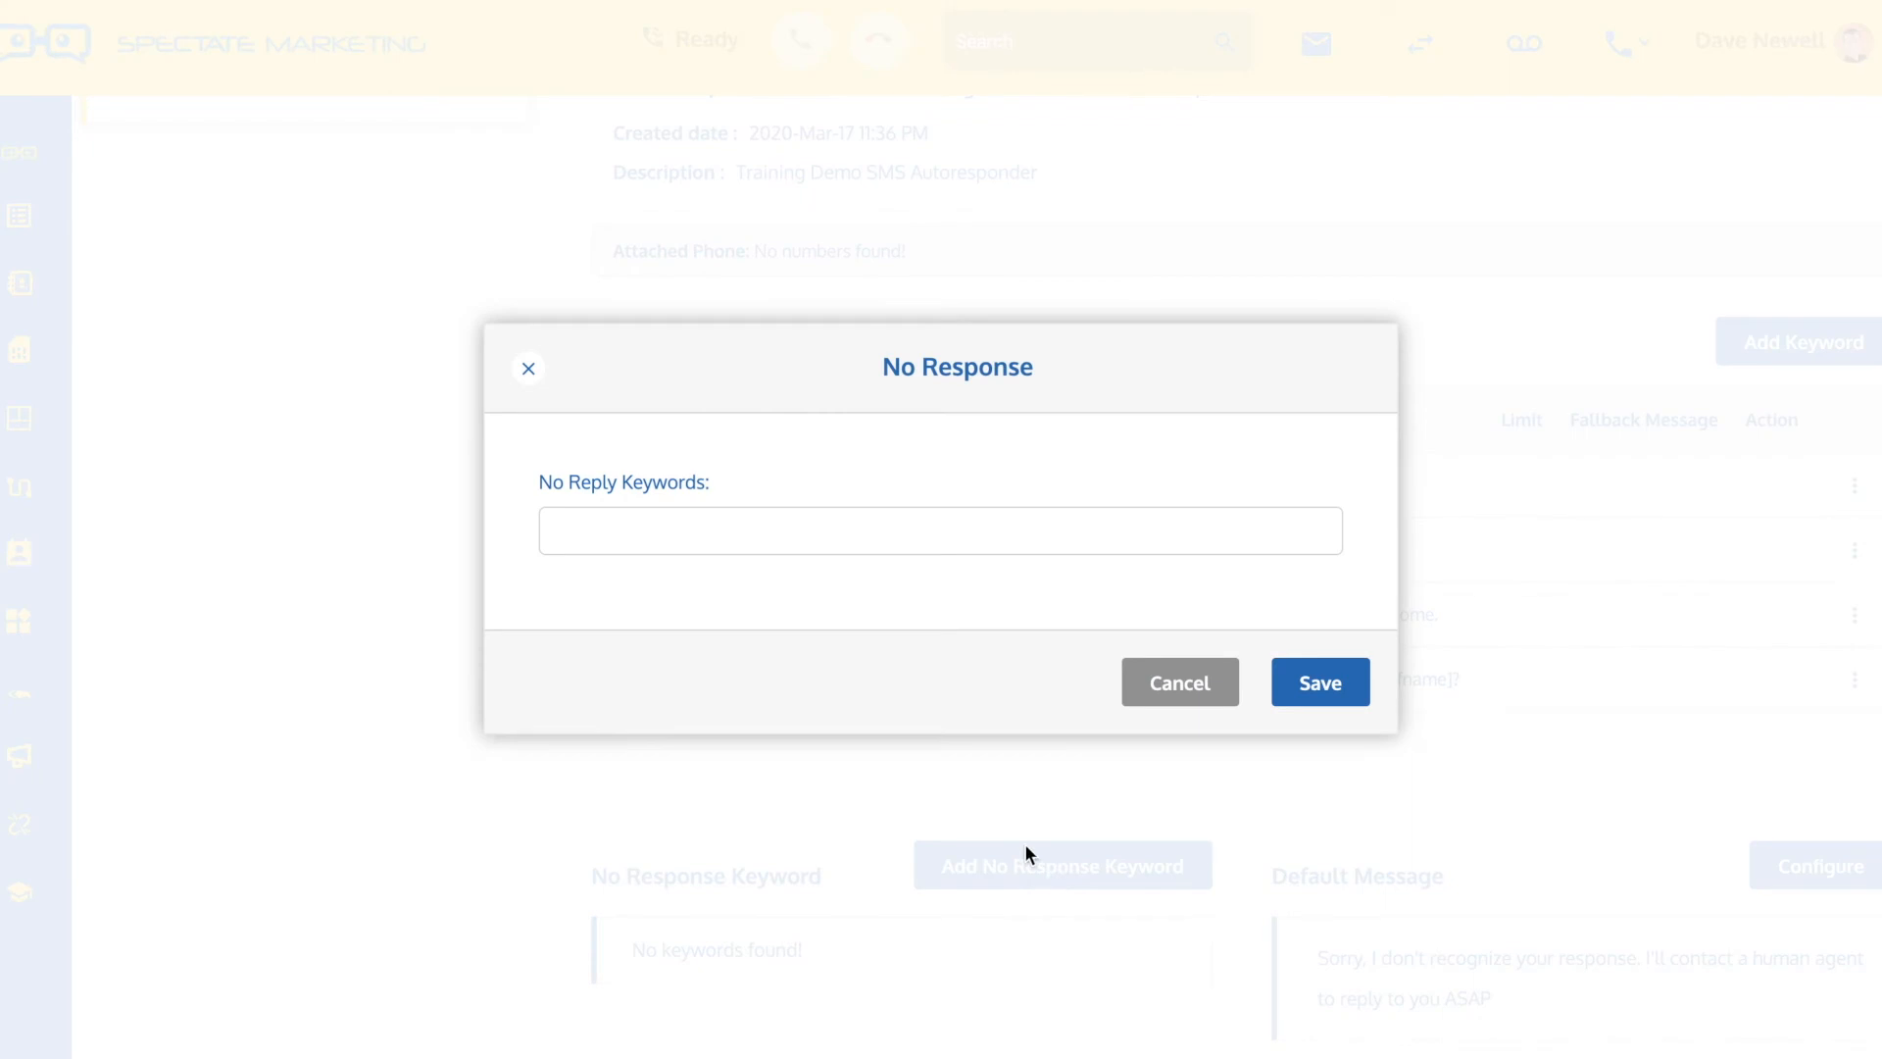
{"action": "left_click", "coordinate": [739, 534]}
{"action": "type", "text": "fuck"}
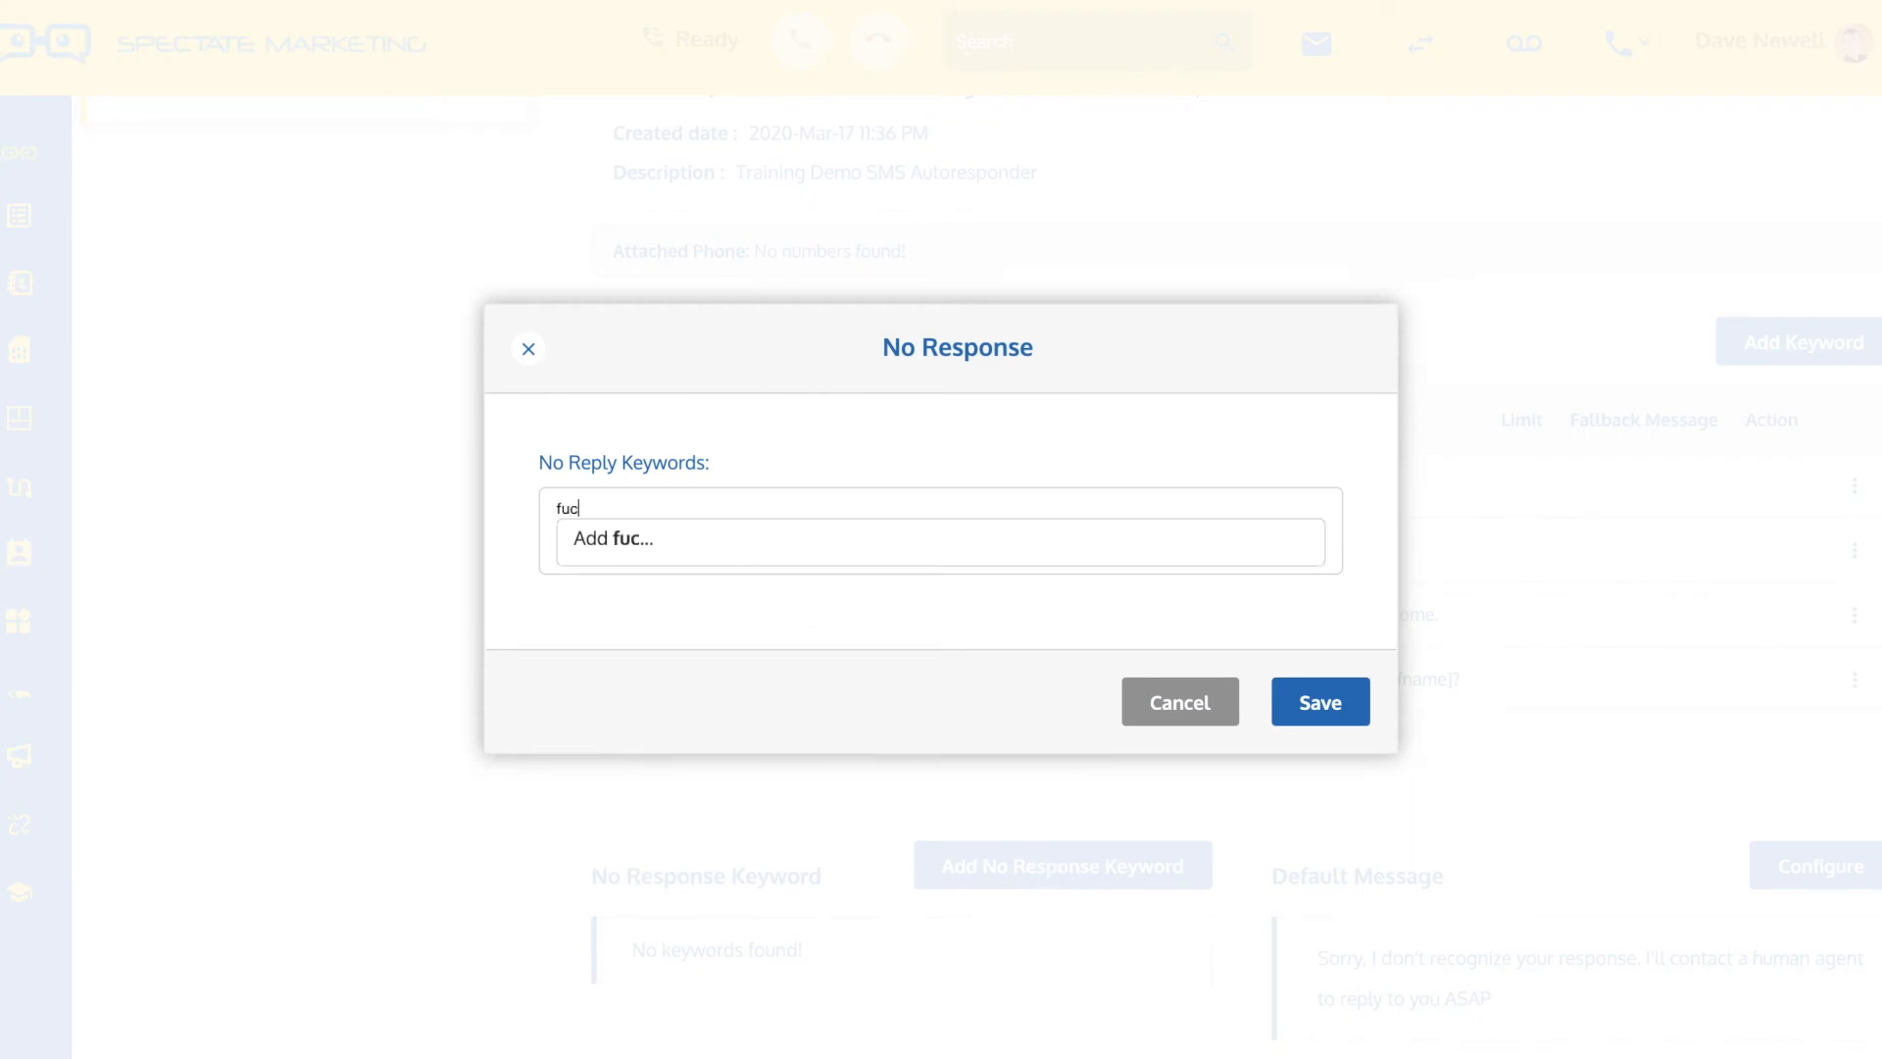
{"action": "left_click", "coordinate": [647, 537]}
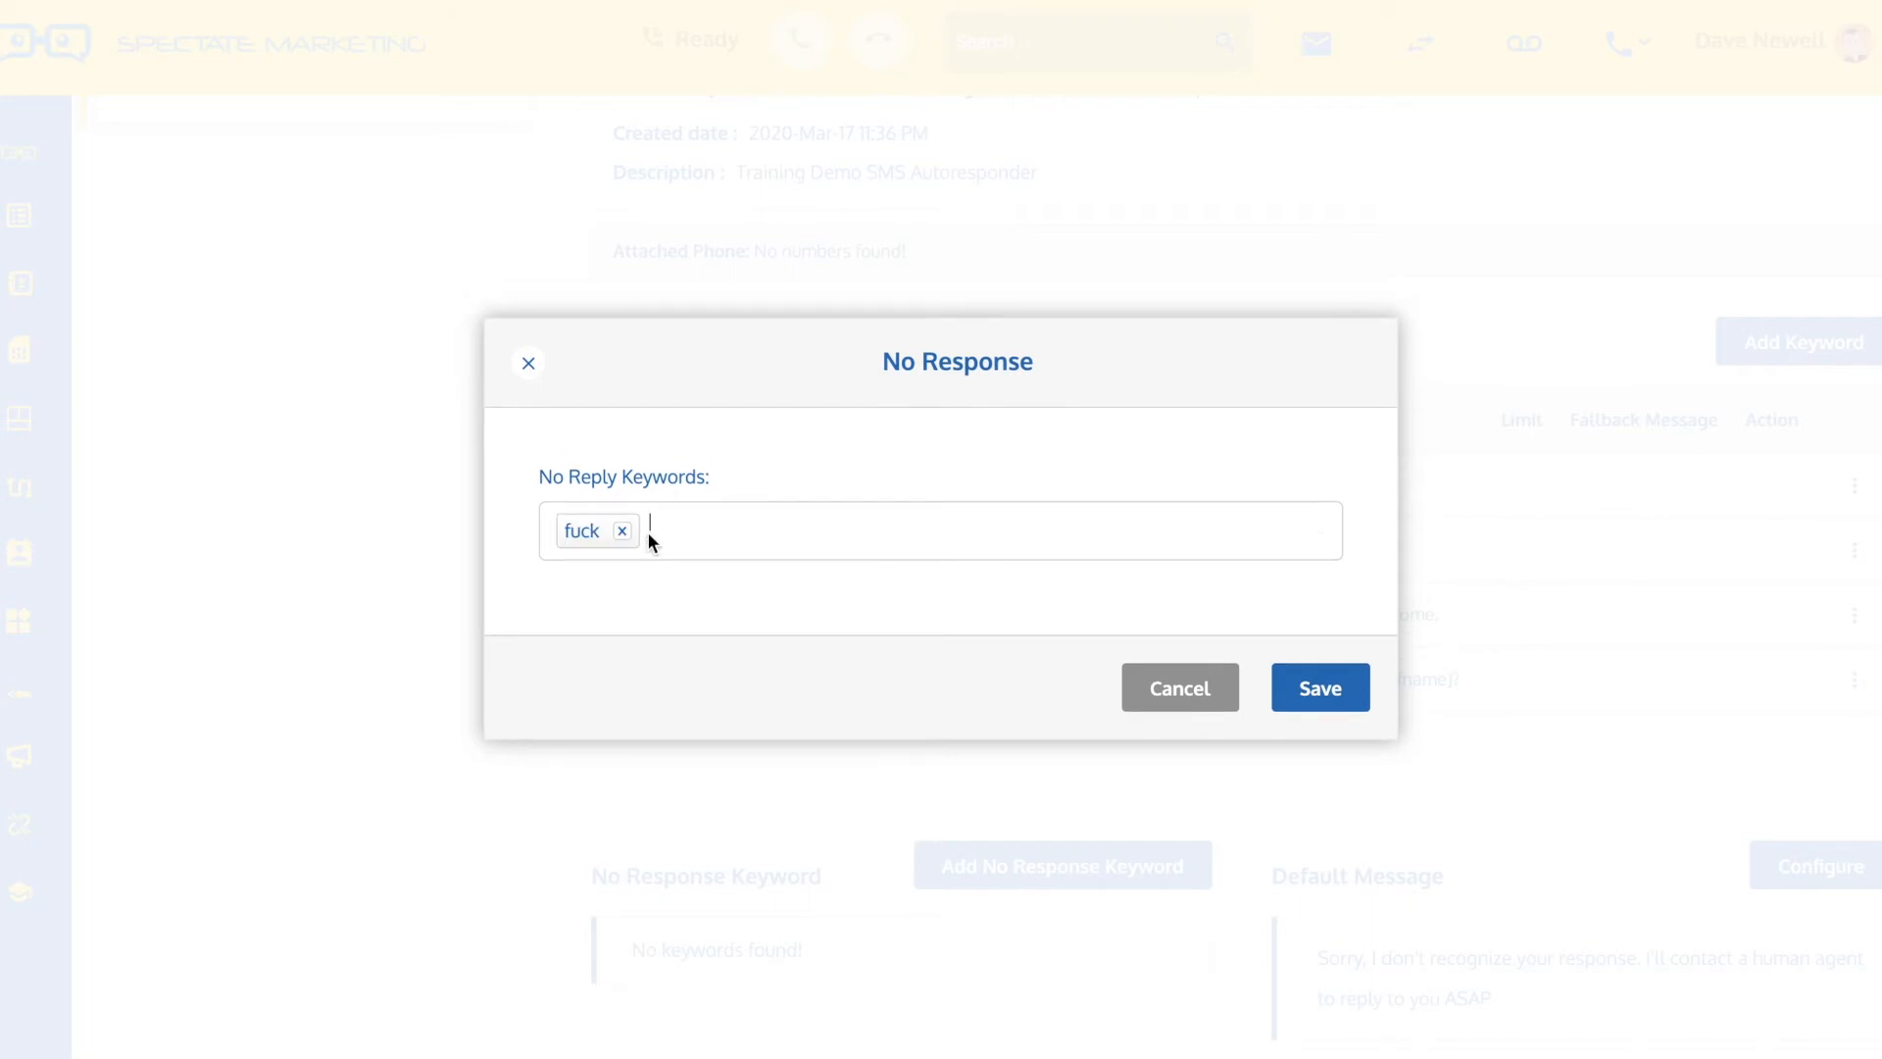
{"action": "left_click", "coordinate": [1333, 691]}
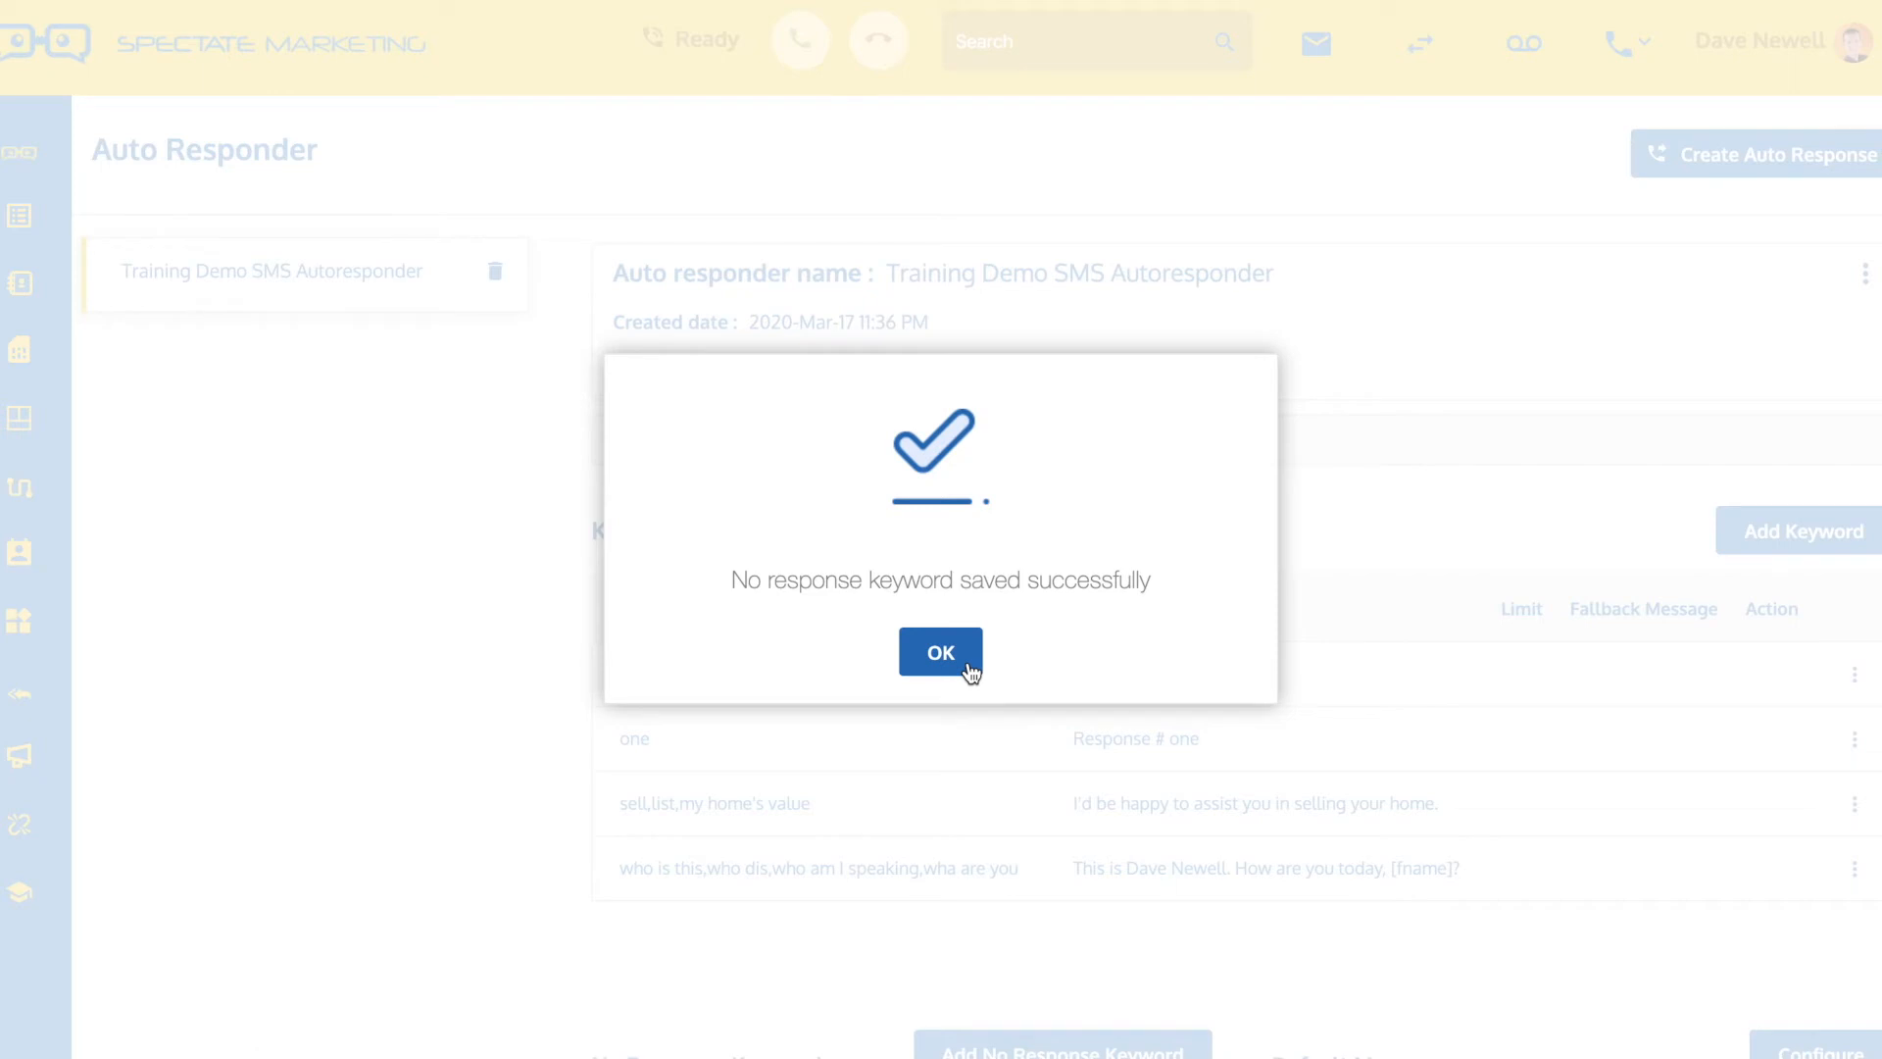
{"action": "left_click", "coordinate": [967, 655]}
{"action": "scroll", "coordinate": [970, 667], "scroll_direction": "down", "scroll_amount": 2}
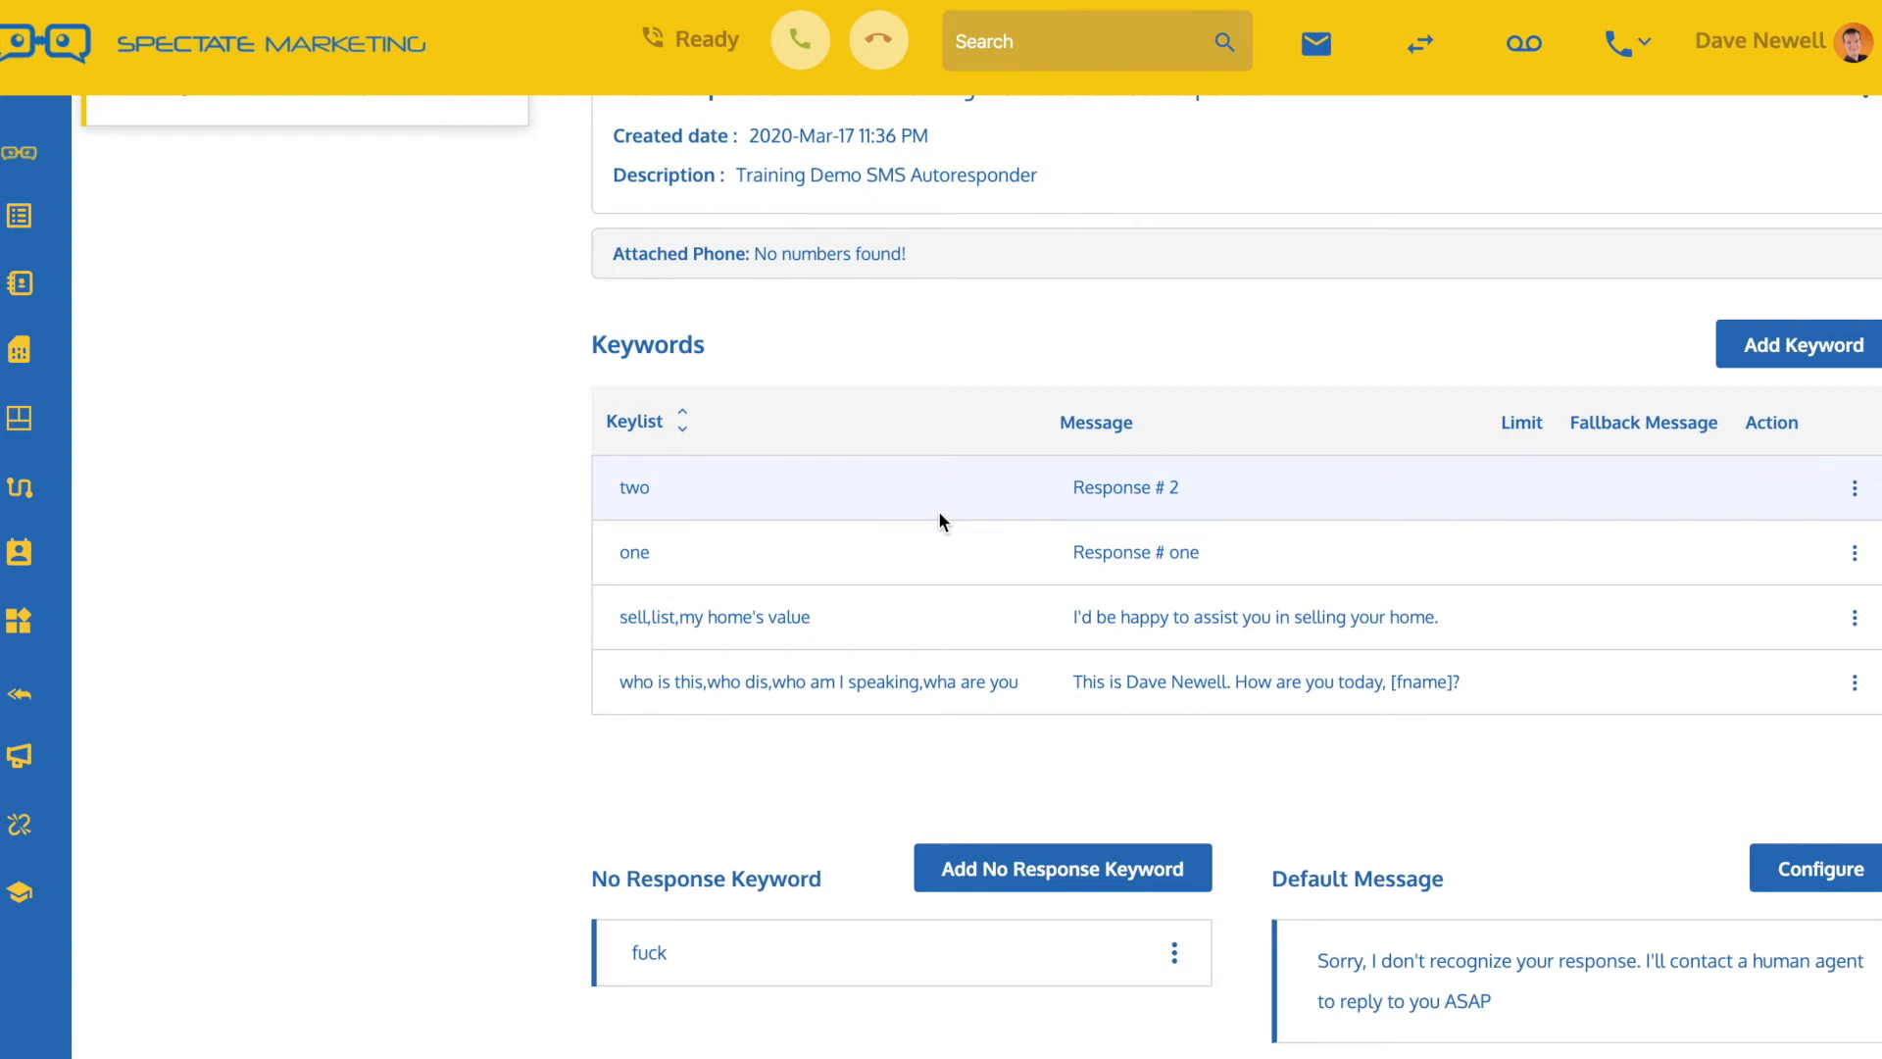
Open the response configuration for the Training Demo Line number and activate its SMS responses
{"action": "scroll", "coordinate": [939, 513], "scroll_direction": "up", "scroll_amount": 2}
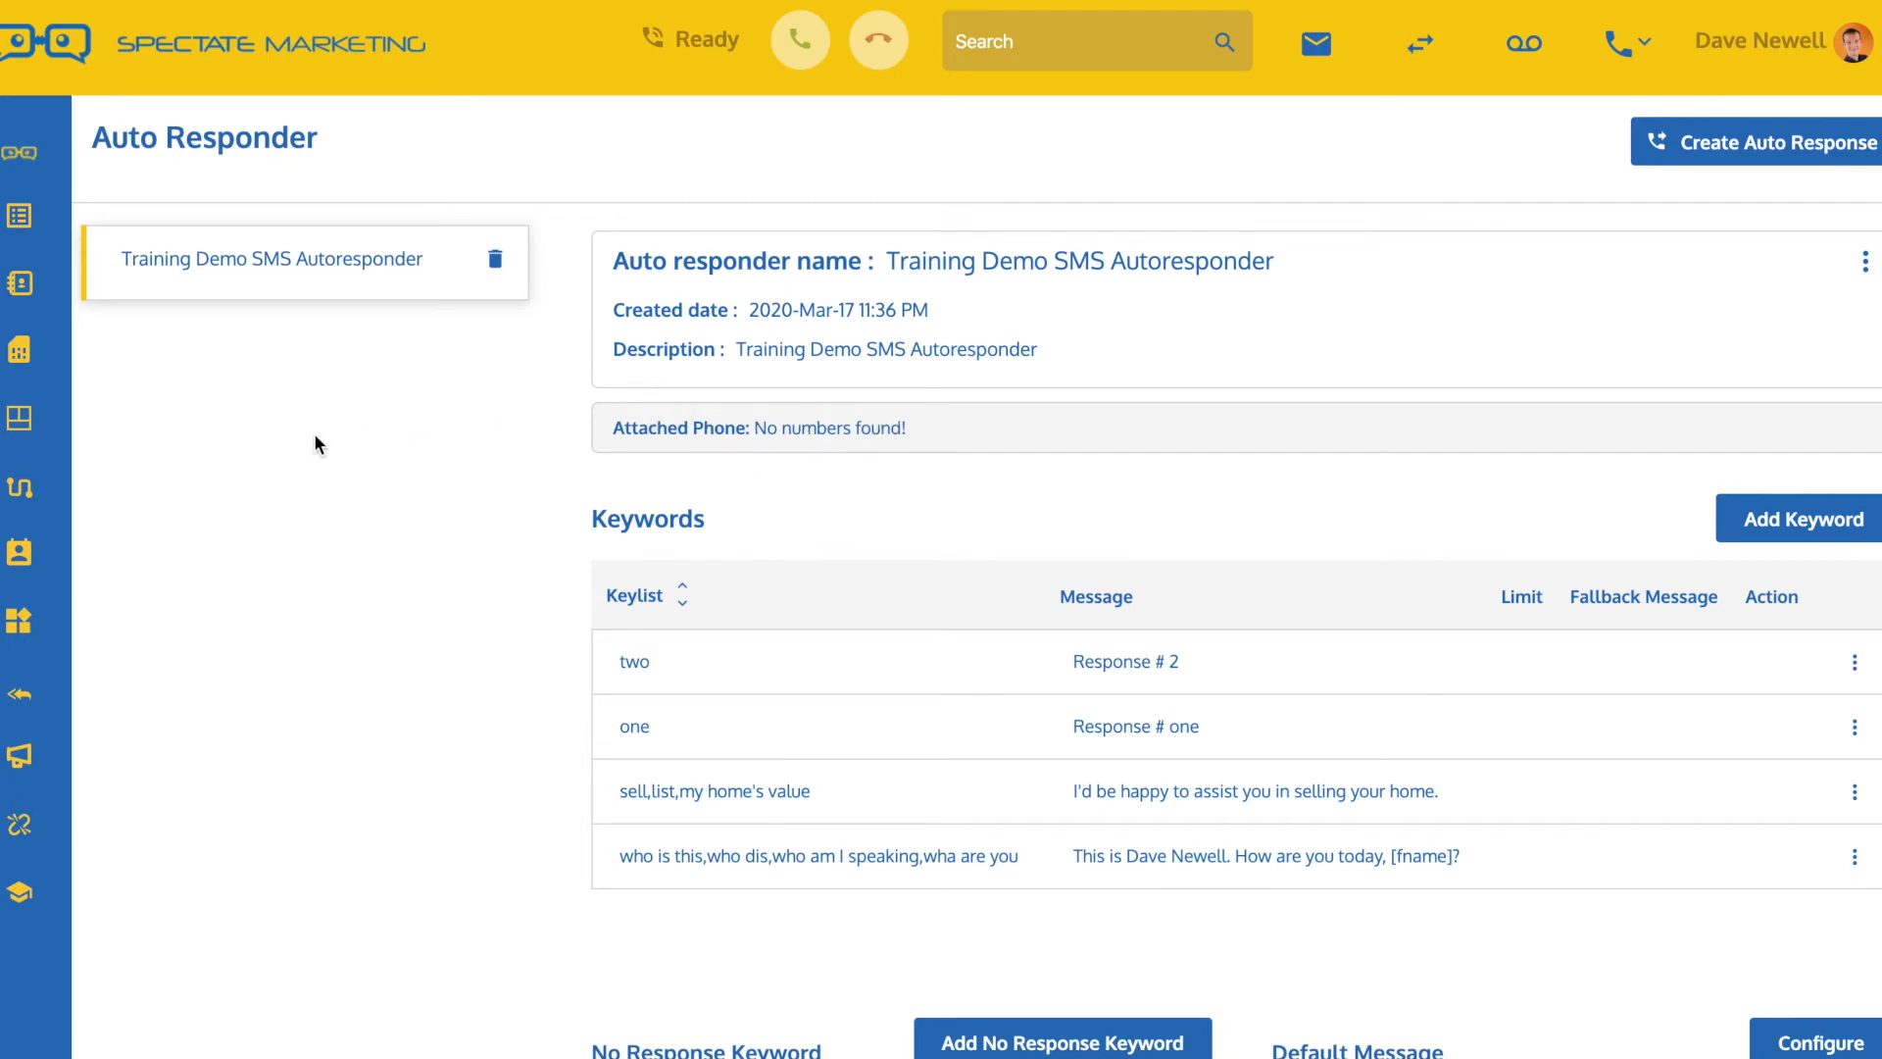
{"action": "left_click", "coordinate": [26, 351]}
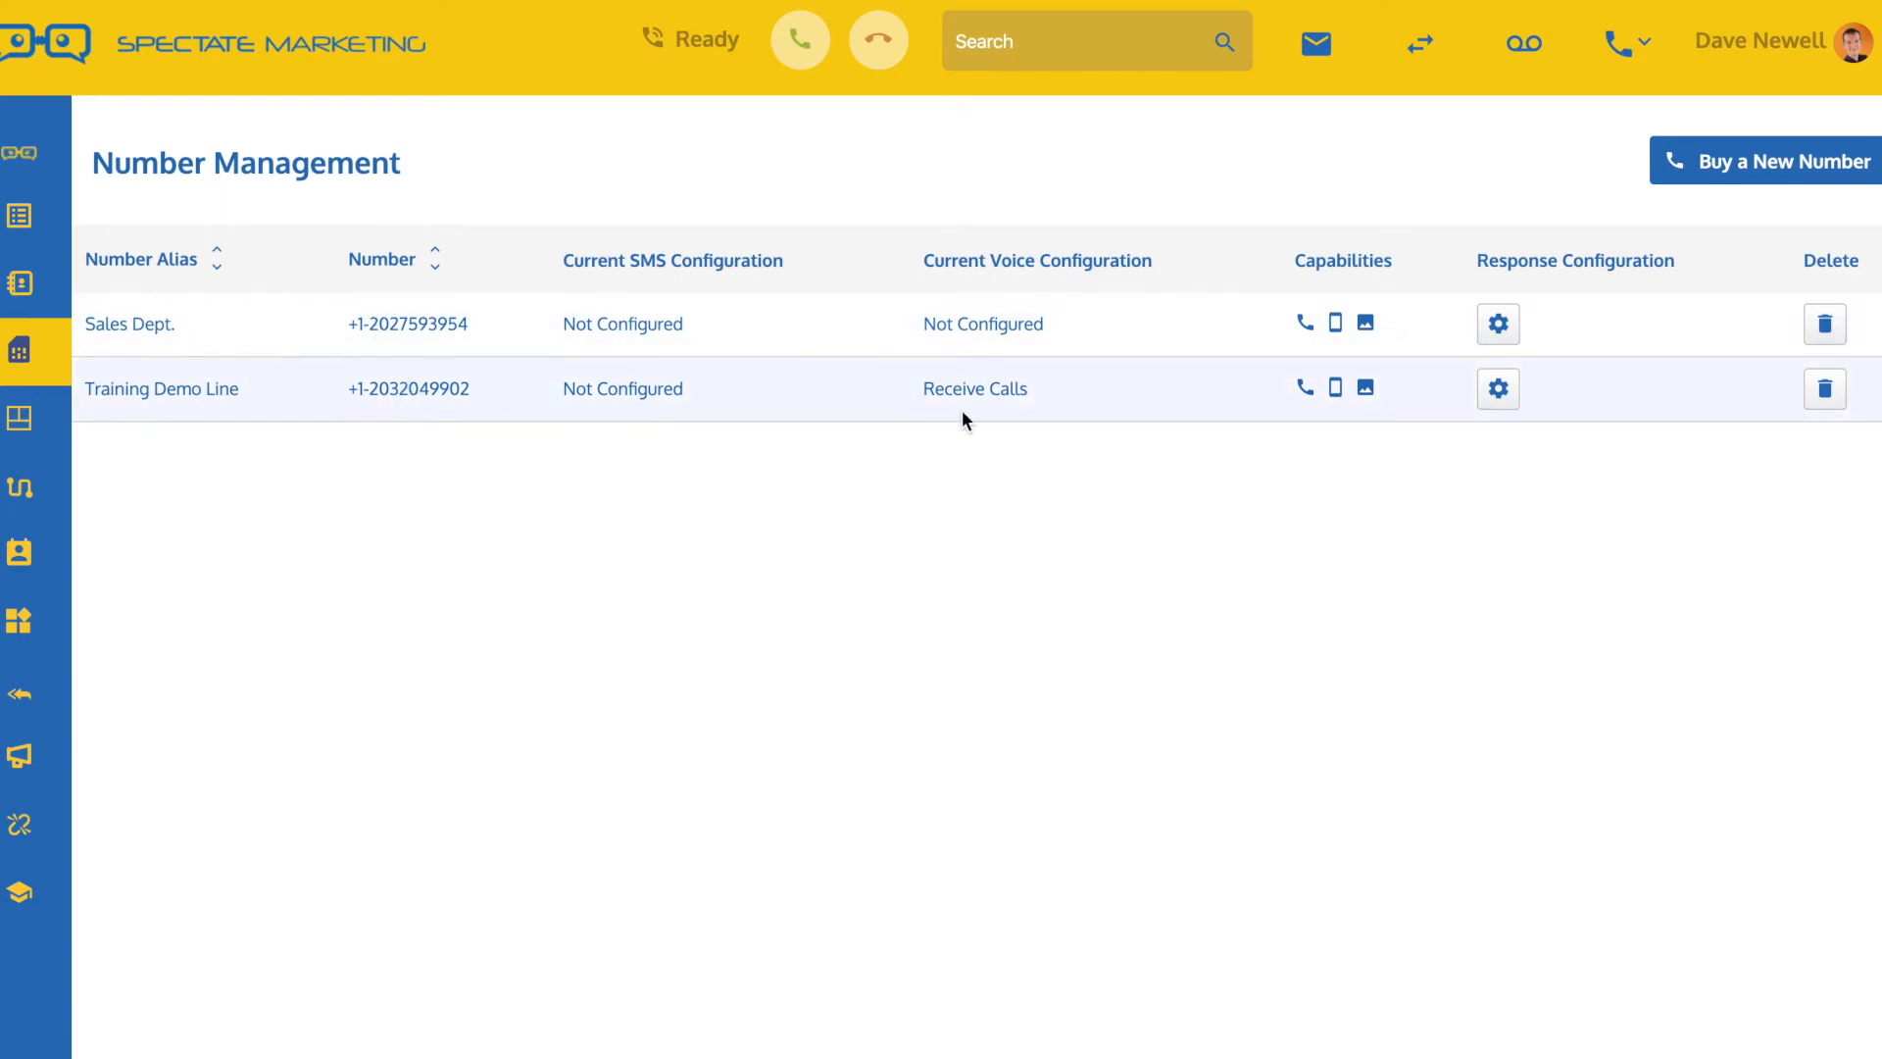
{"action": "left_click", "coordinate": [1497, 400]}
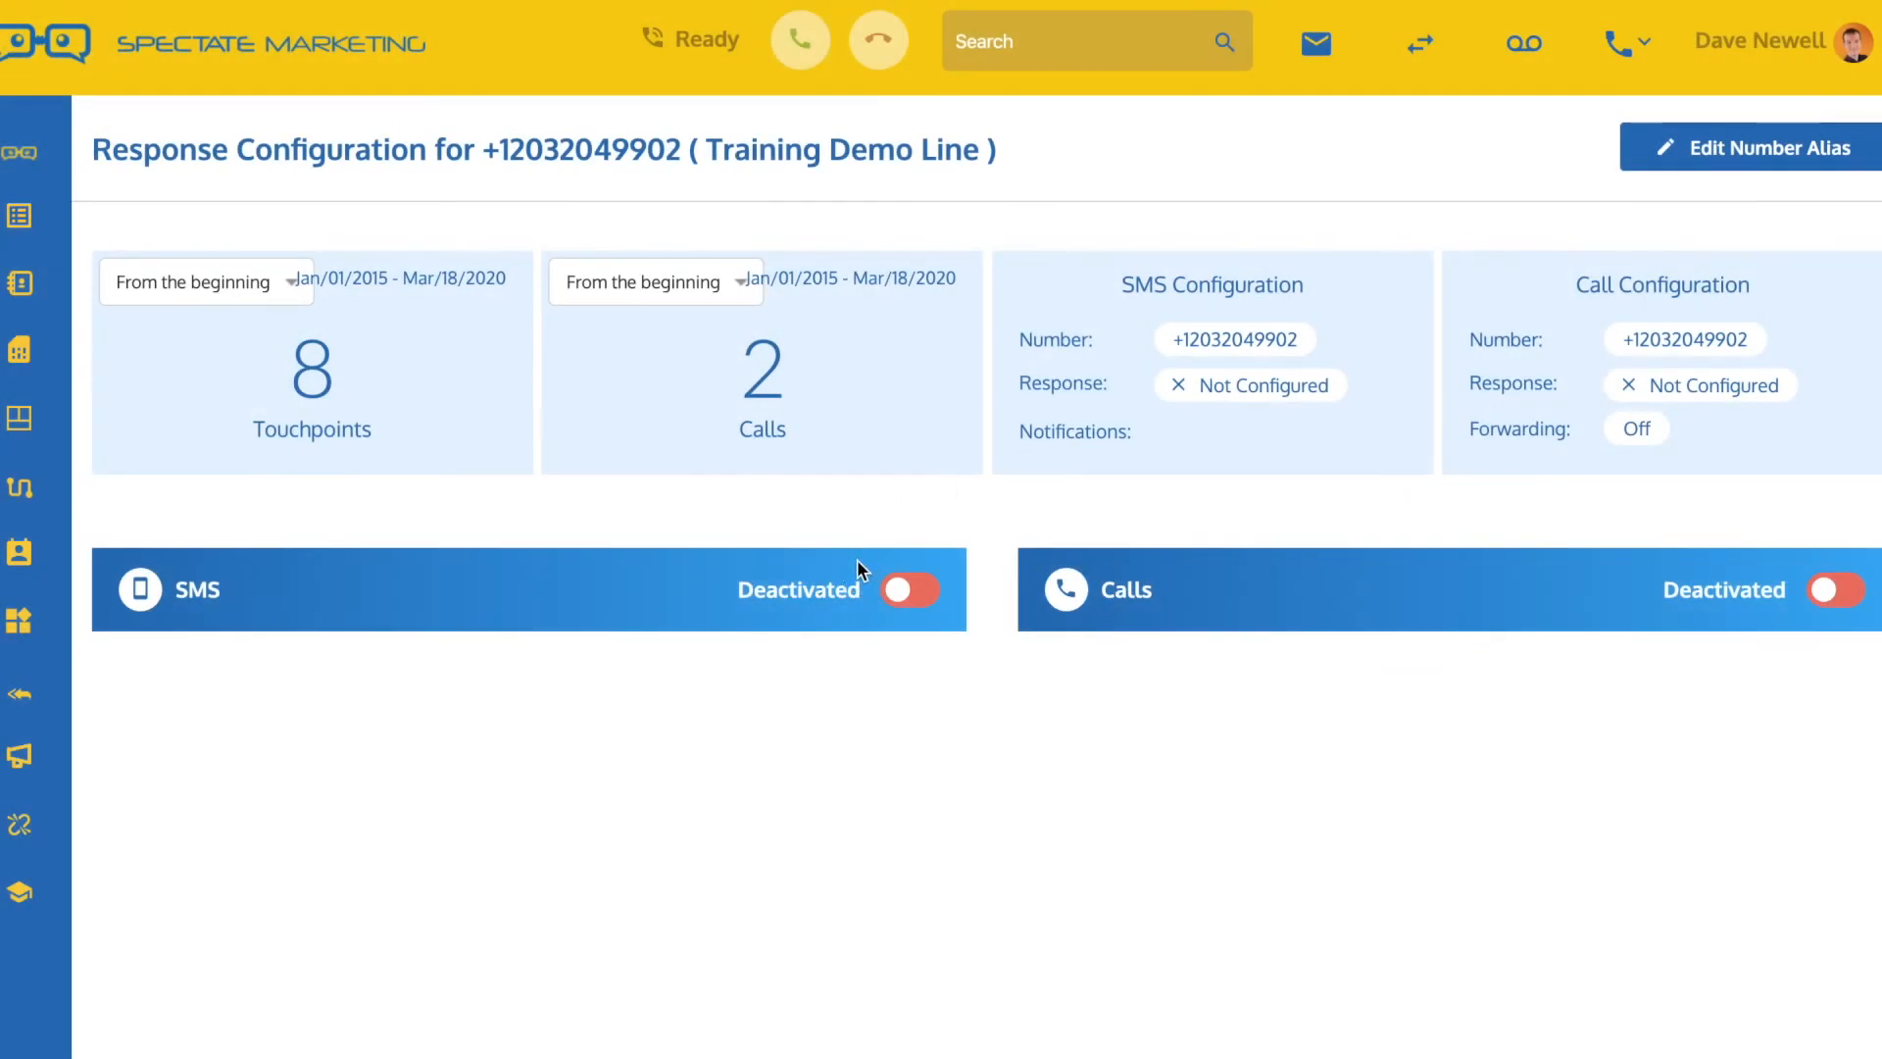
{"action": "left_click", "coordinate": [903, 592]}
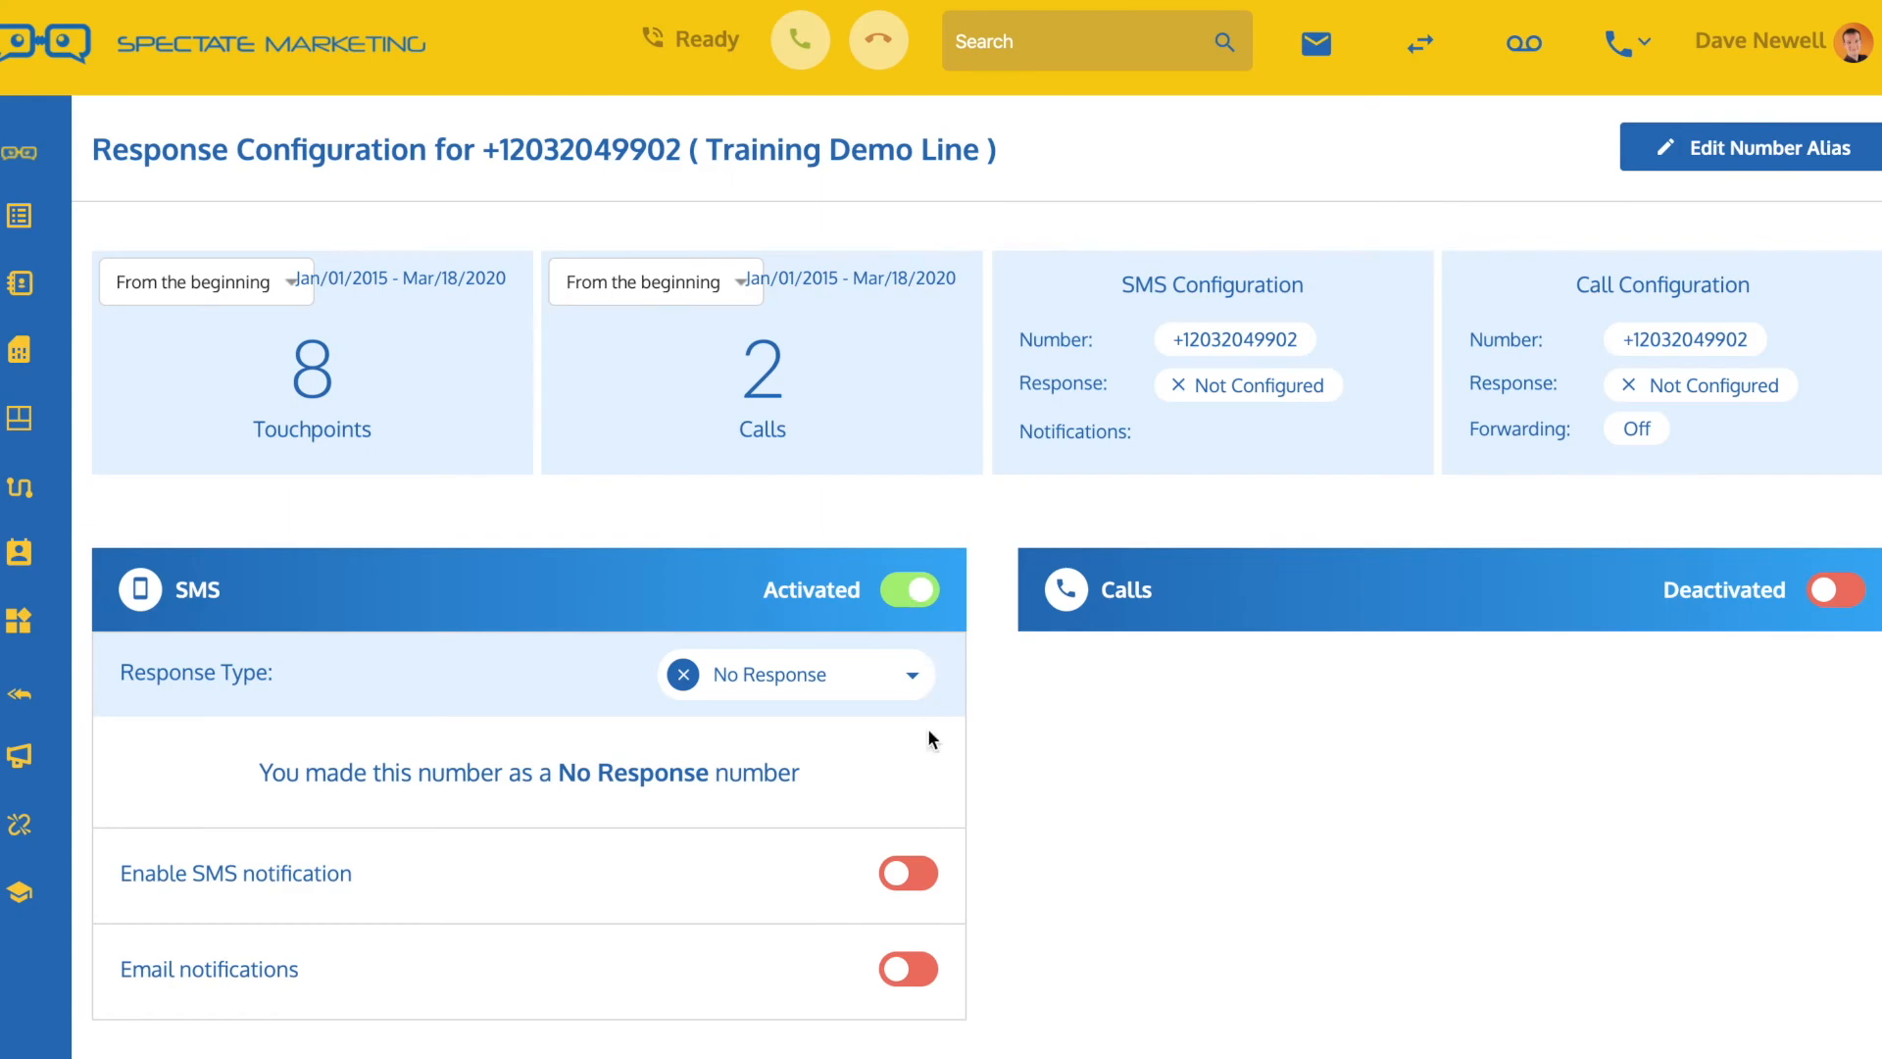
Set the line's SMS response type to Auto Response and assign the Training Demo SMS Autoresponder
{"action": "scroll", "coordinate": [930, 731], "scroll_direction": "down", "scroll_amount": 1}
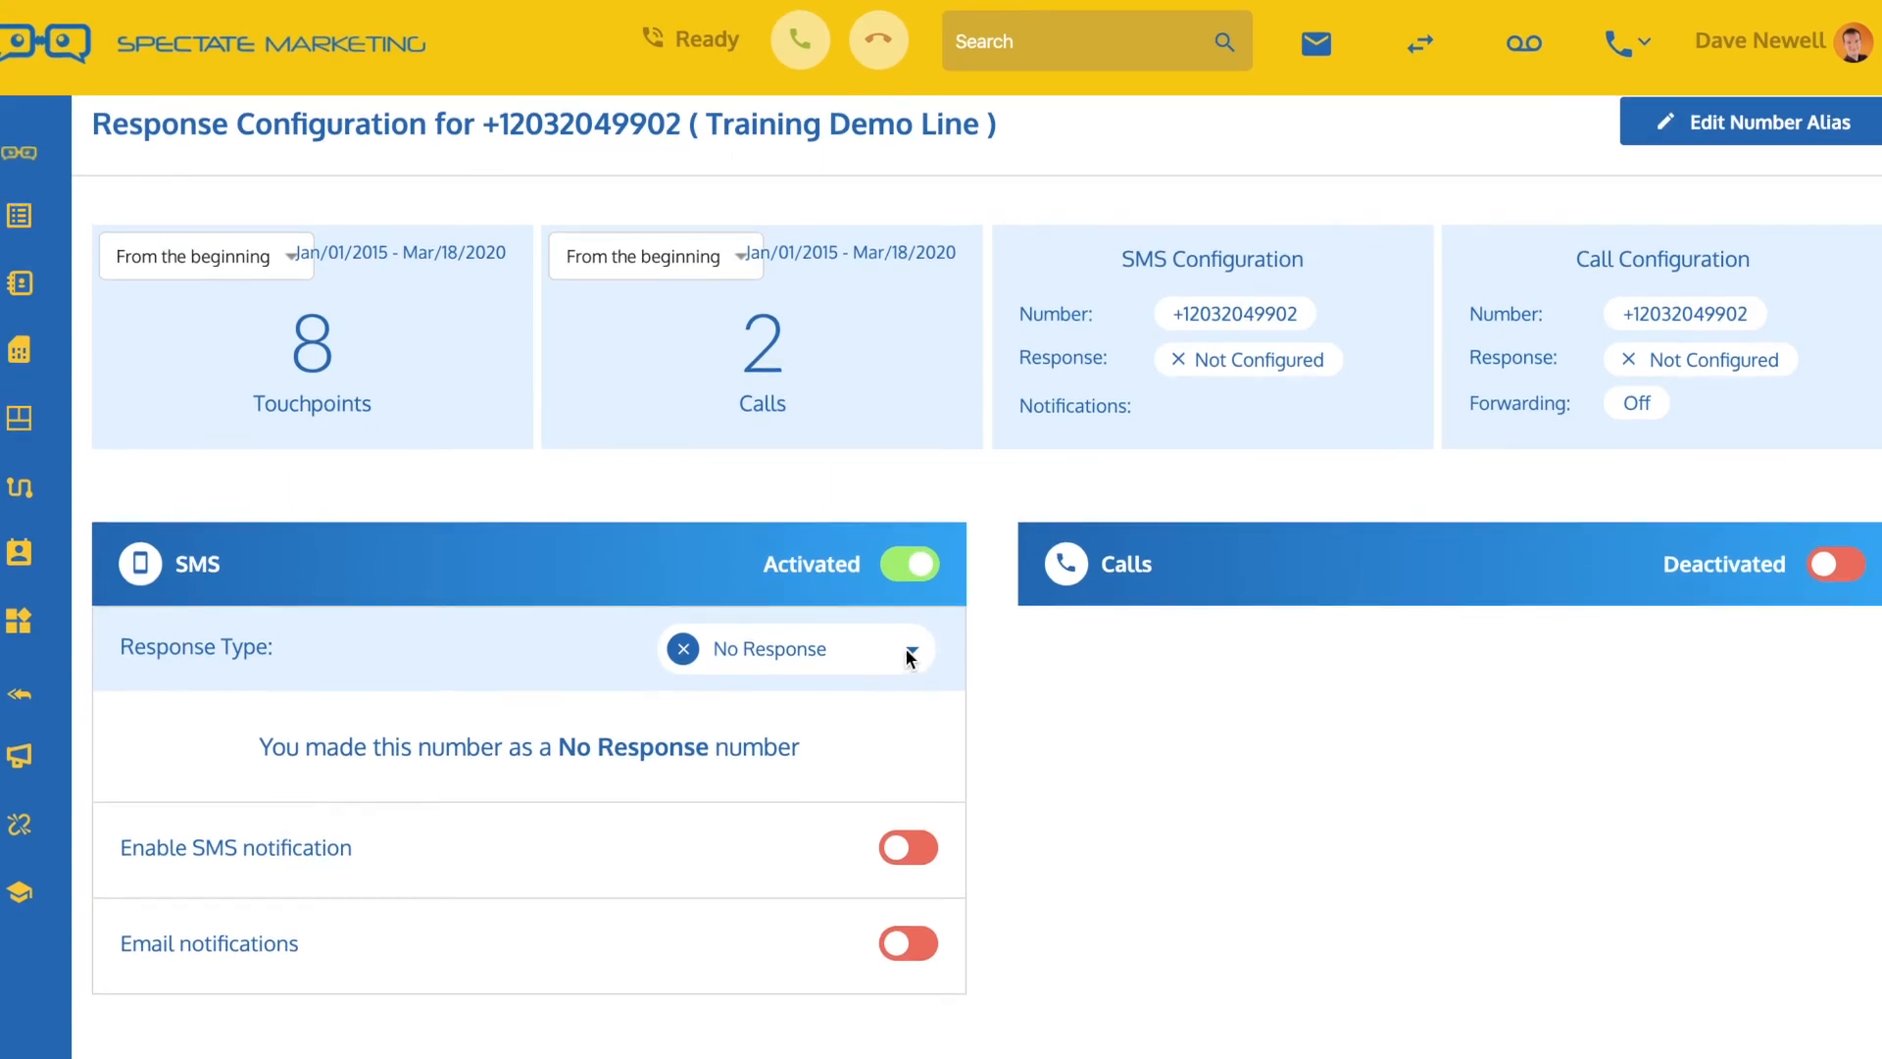
{"action": "left_click", "coordinate": [785, 652]}
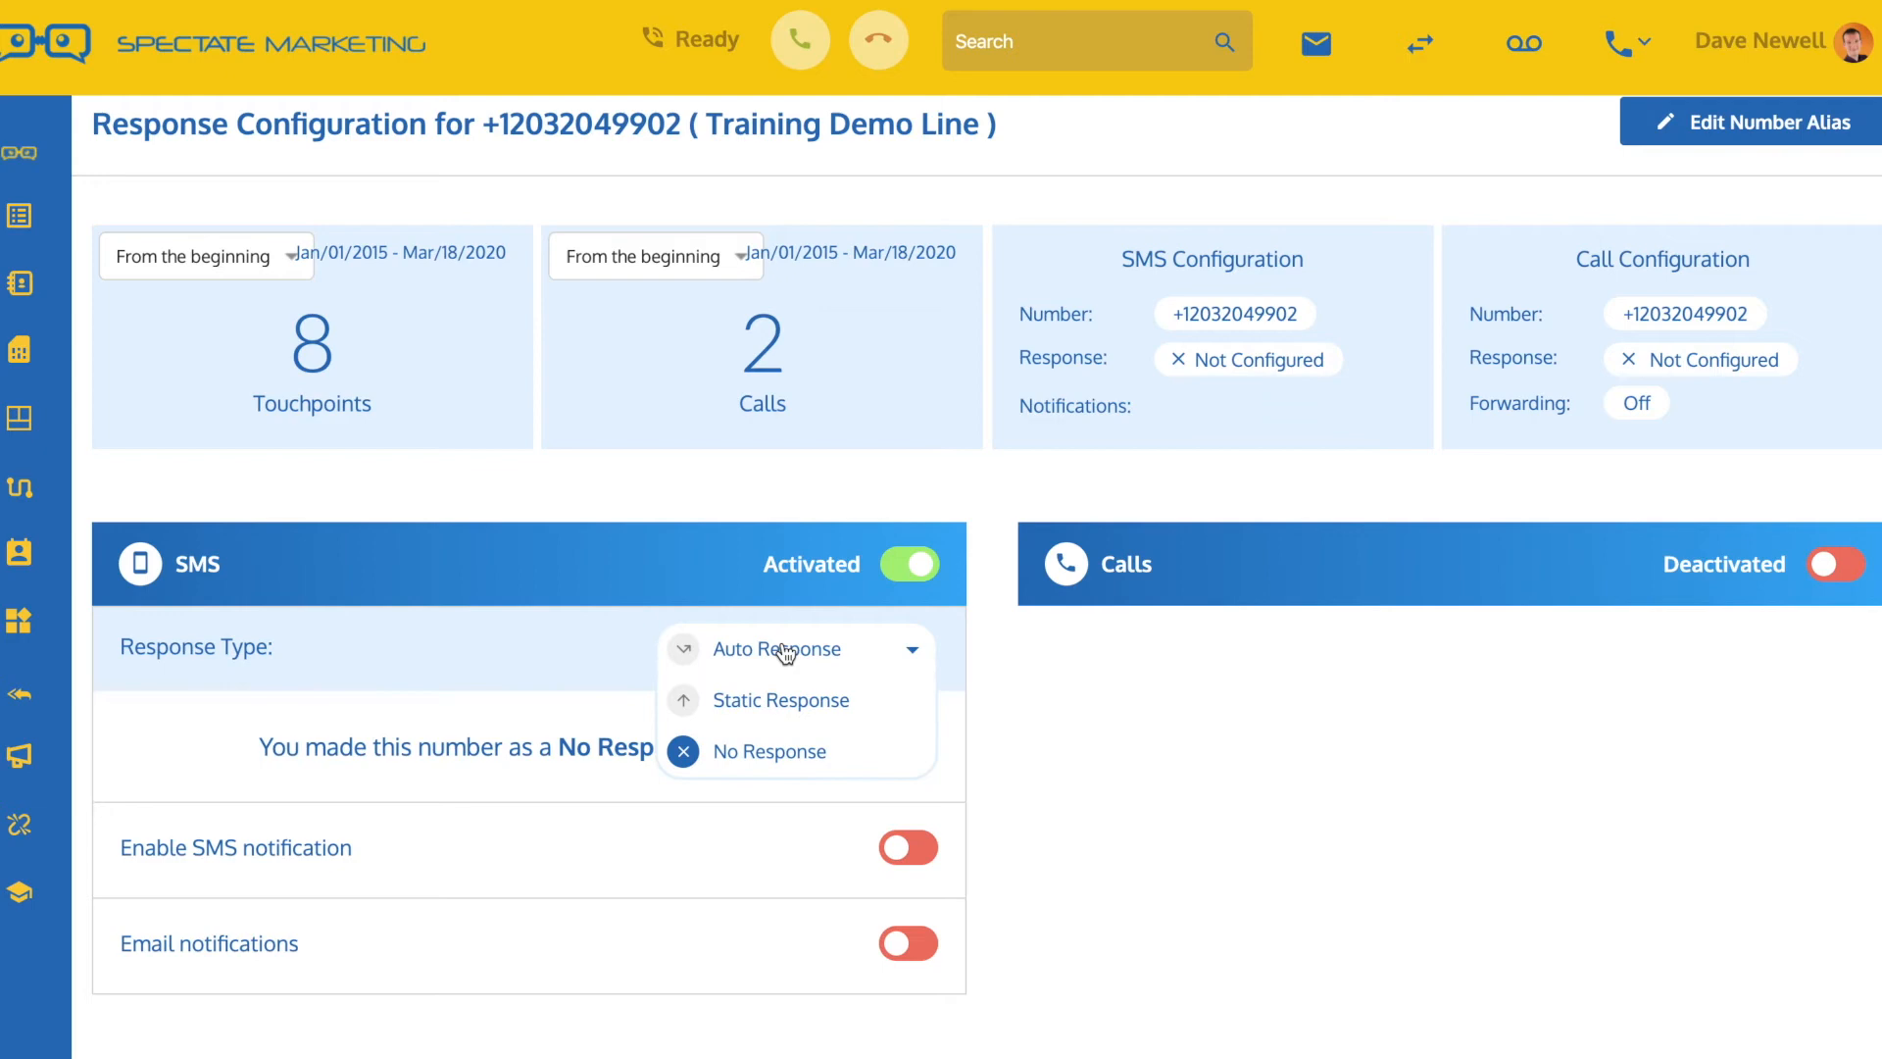
{"action": "left_click", "coordinate": [783, 652]}
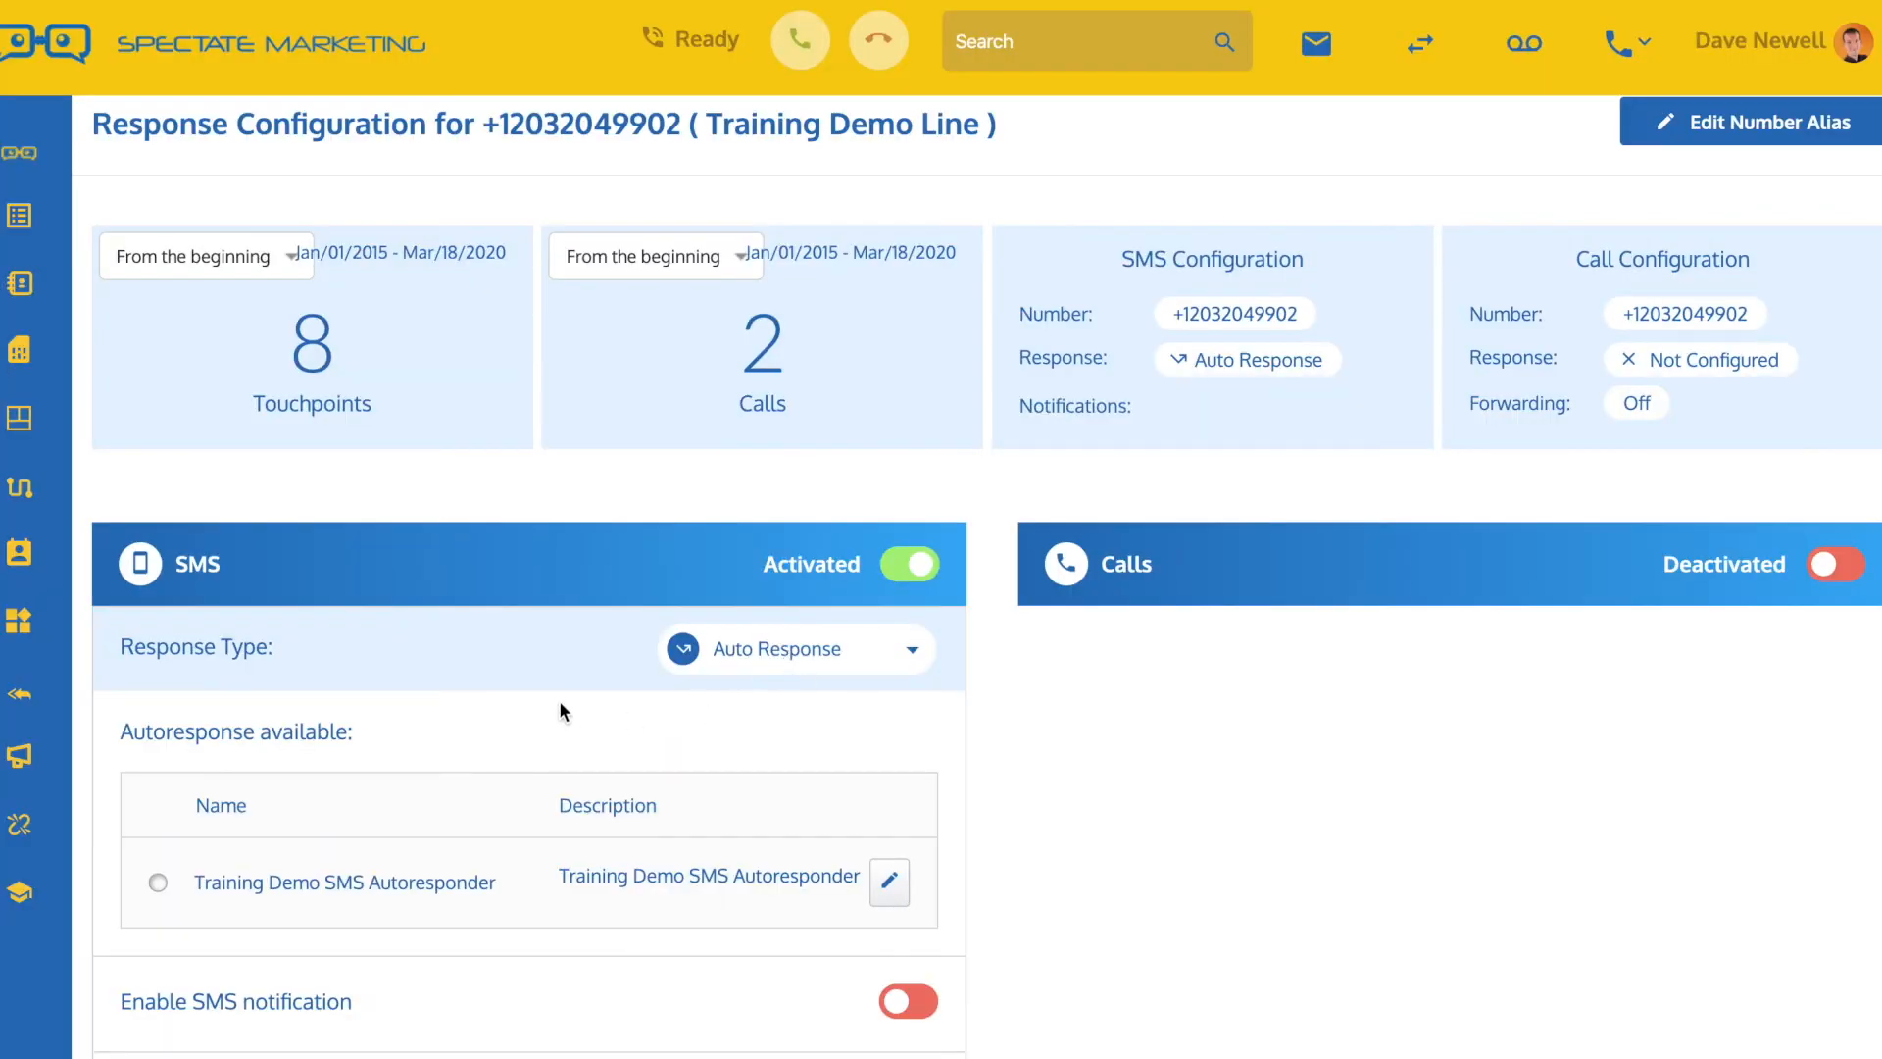
{"action": "scroll", "coordinate": [559, 700], "scroll_direction": "down", "scroll_amount": 3}
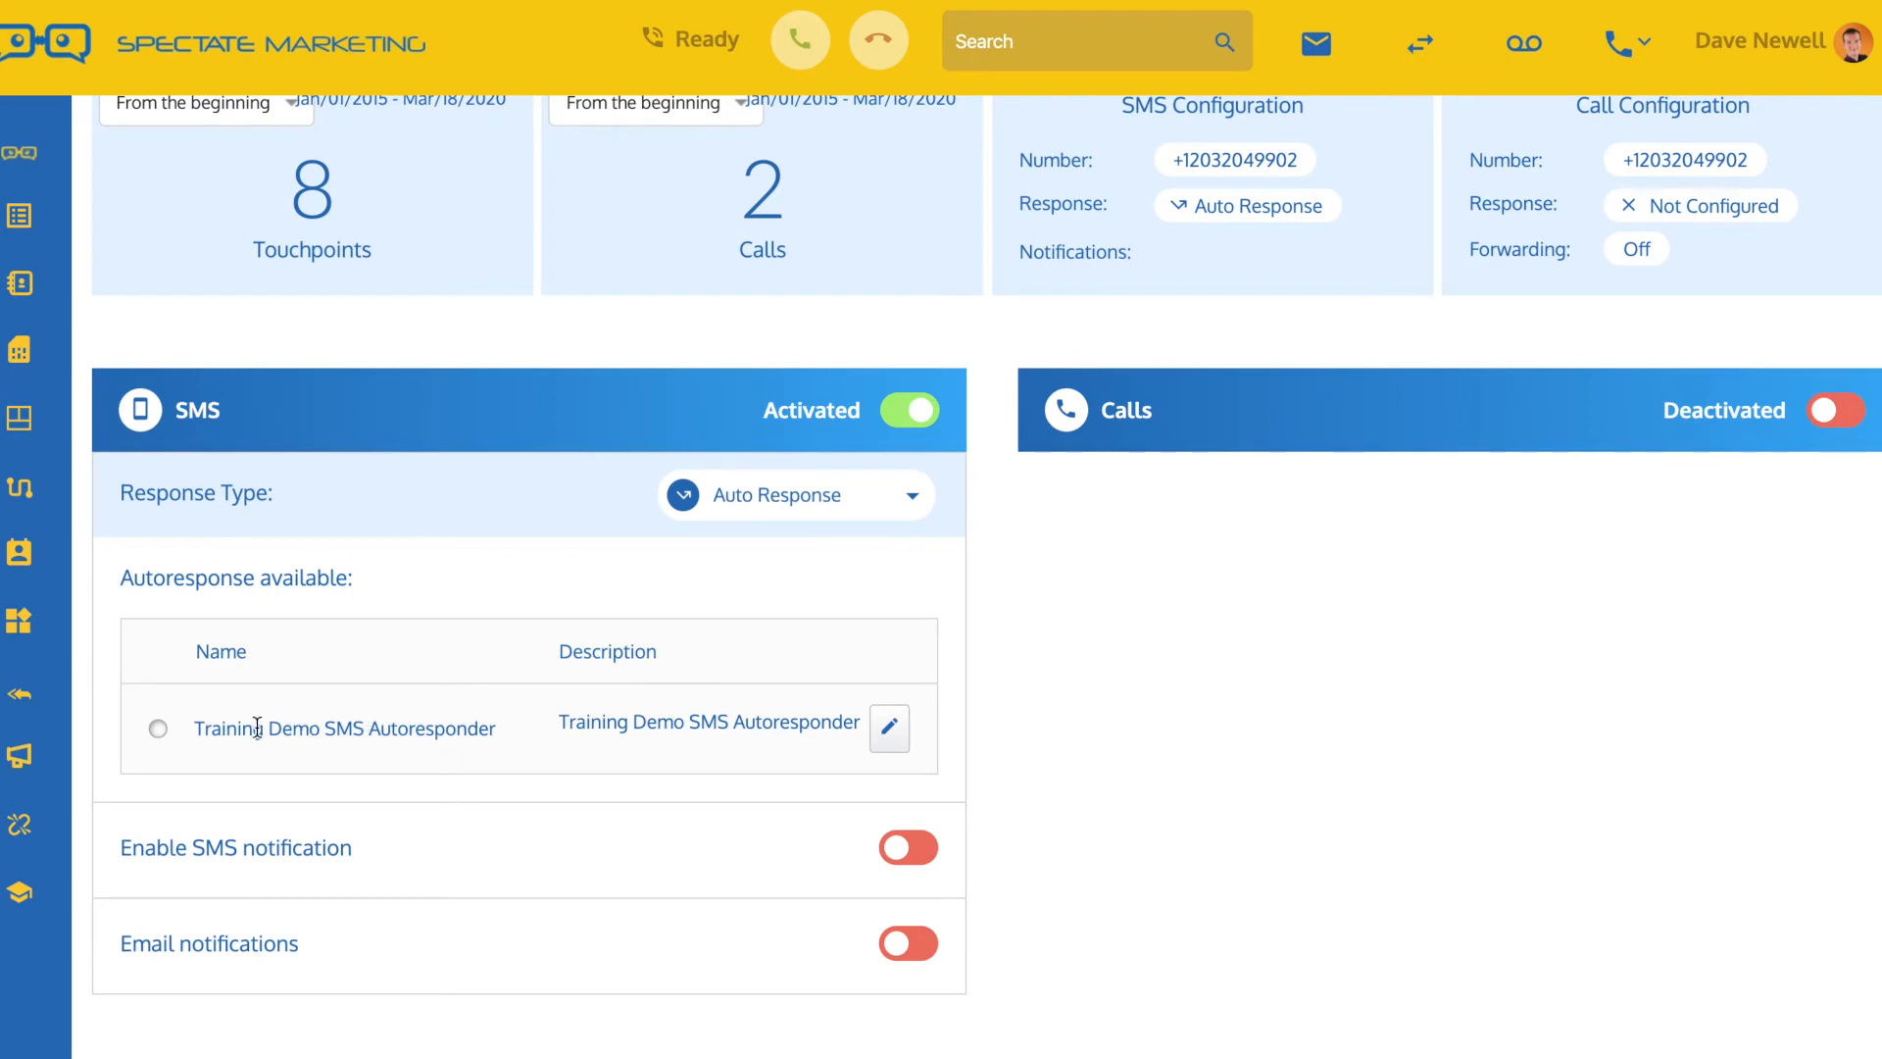
{"action": "left_click", "coordinate": [157, 727]}
{"action": "scroll", "coordinate": [220, 725], "scroll_direction": "up", "scroll_amount": 2}
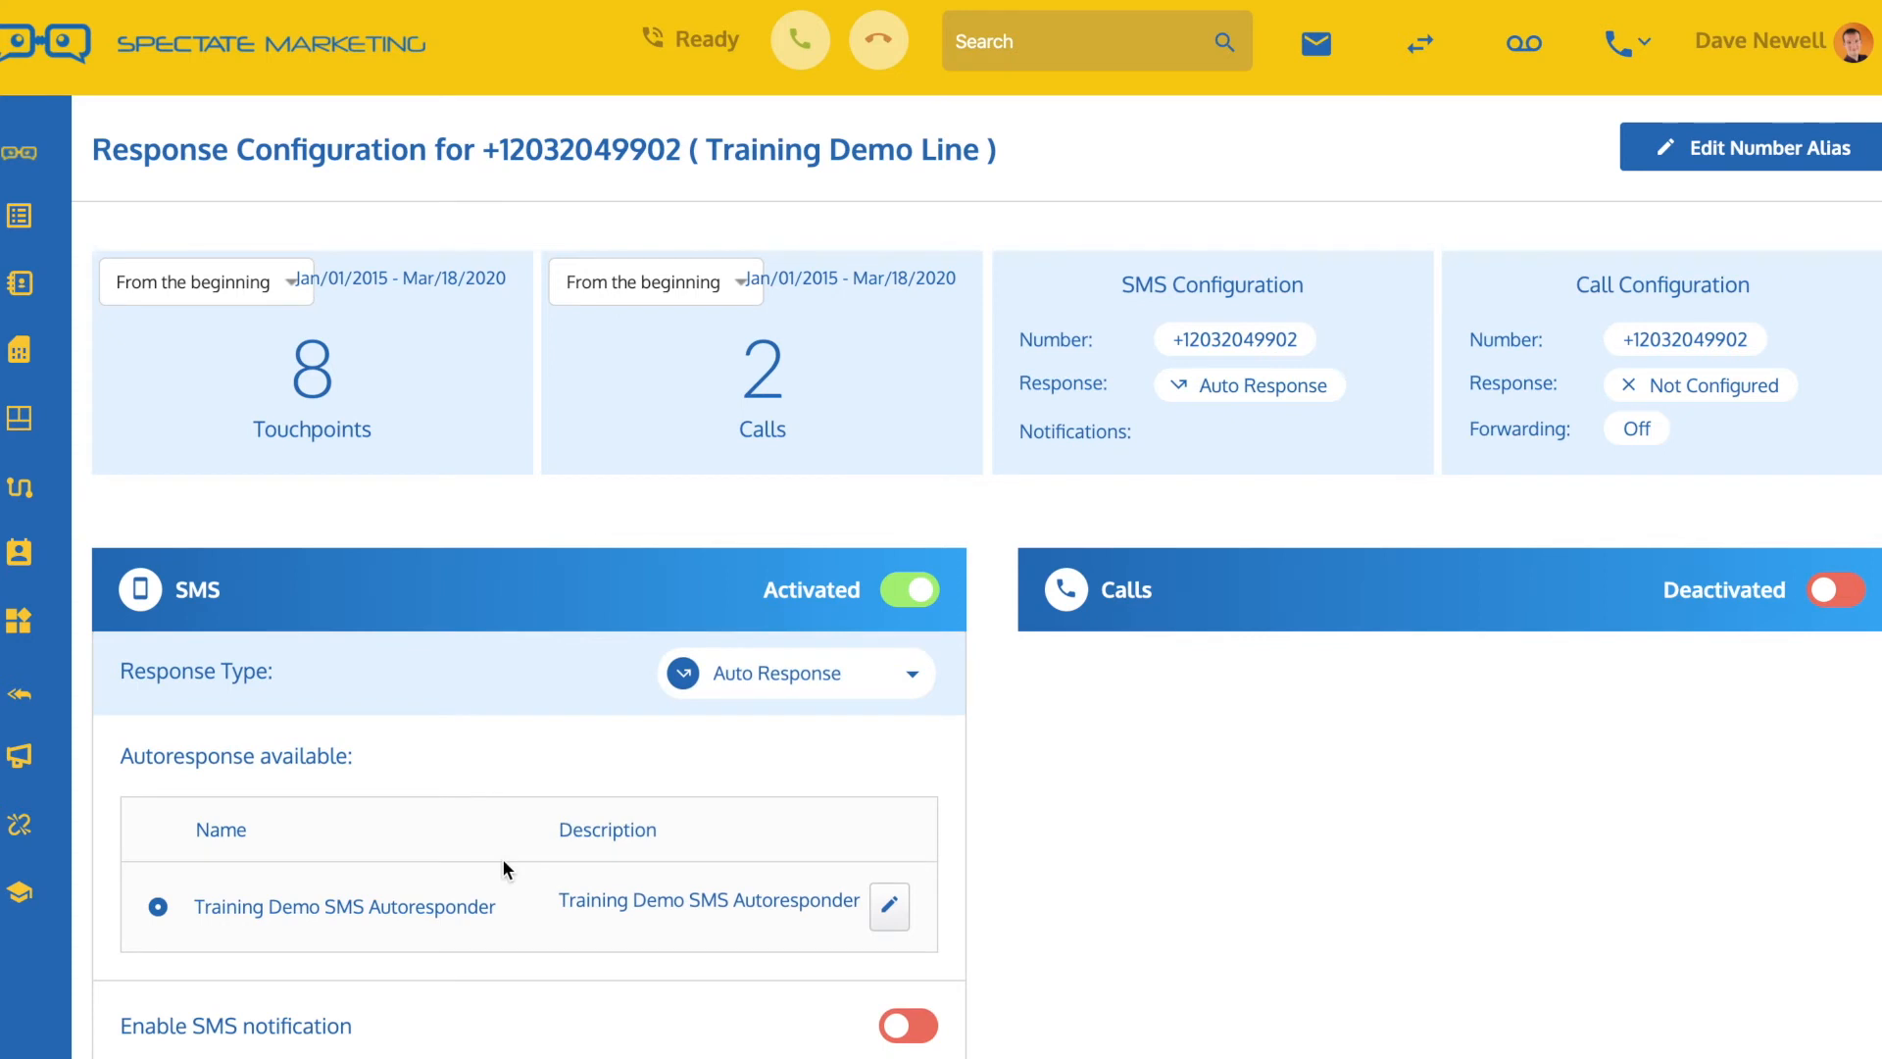
Open the first lead's inbox in the Training Demo List and review the earlier message history
{"action": "mouse_move", "coordinate": [22, 217]}
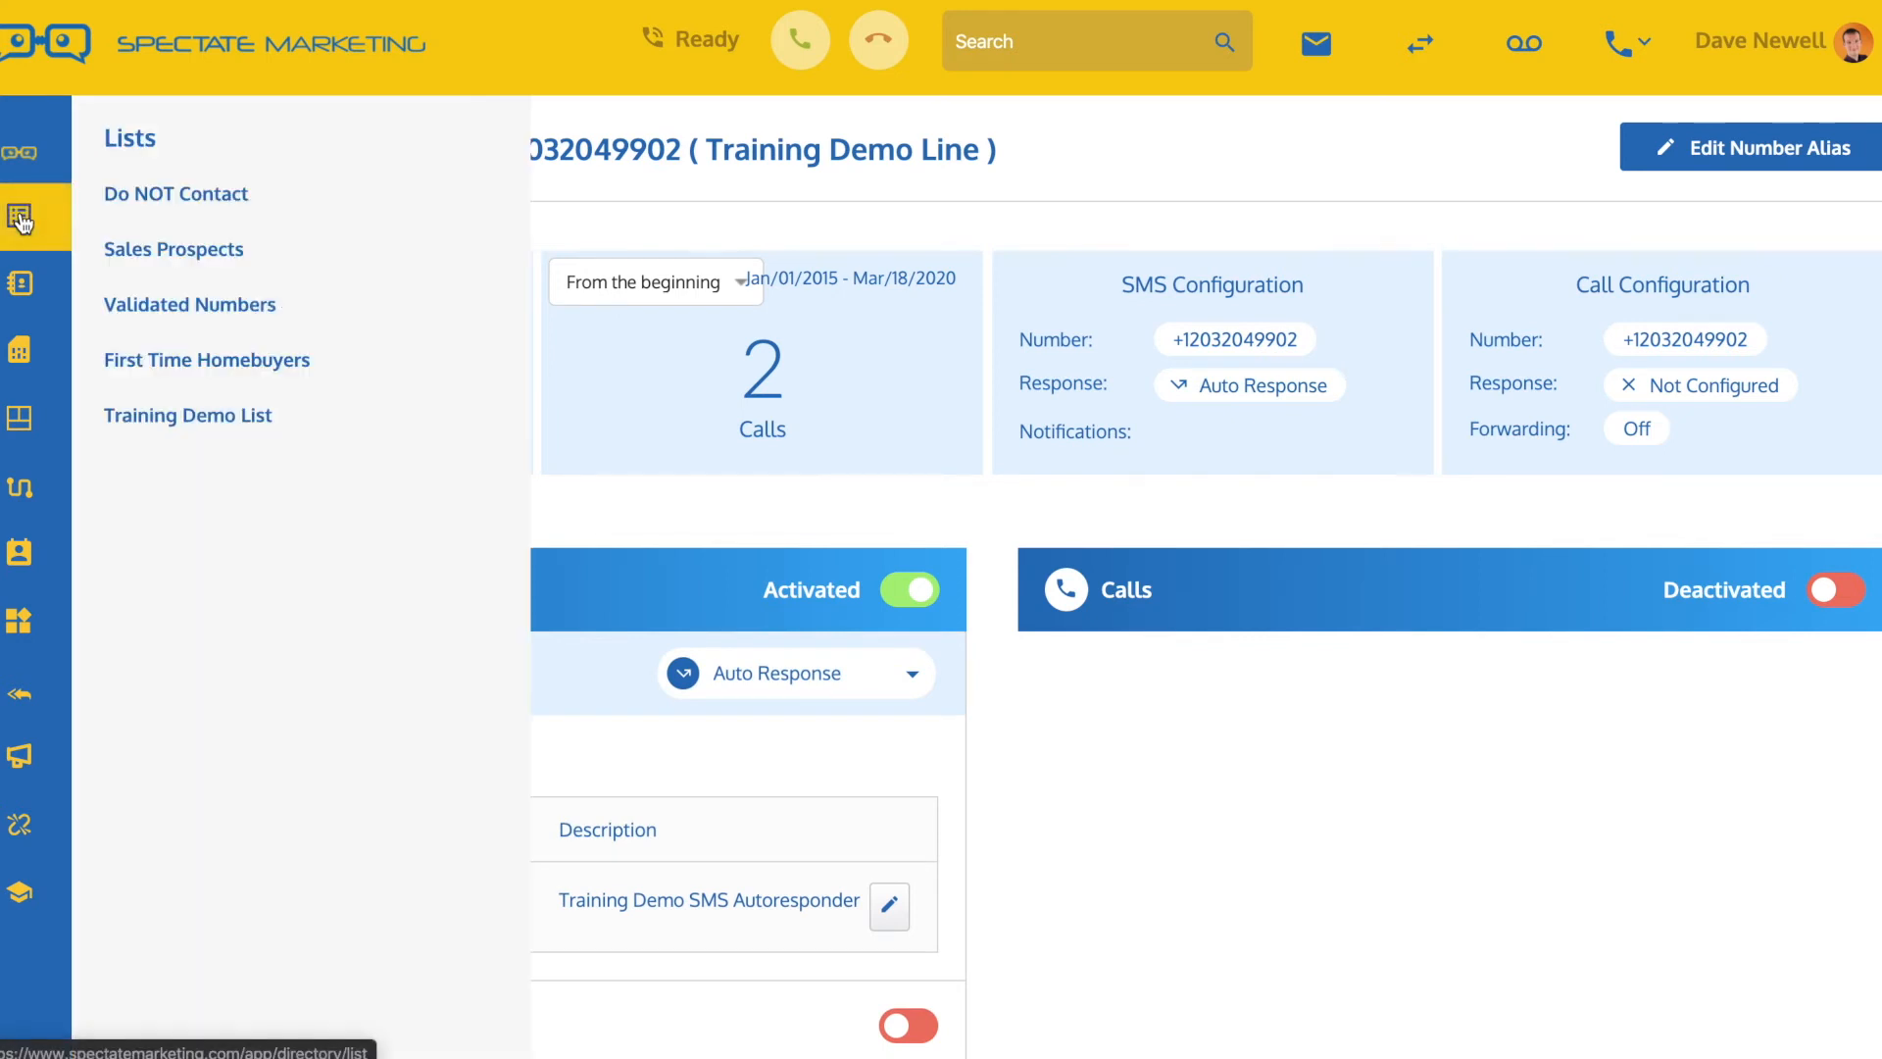
{"action": "left_click", "coordinate": [143, 423]}
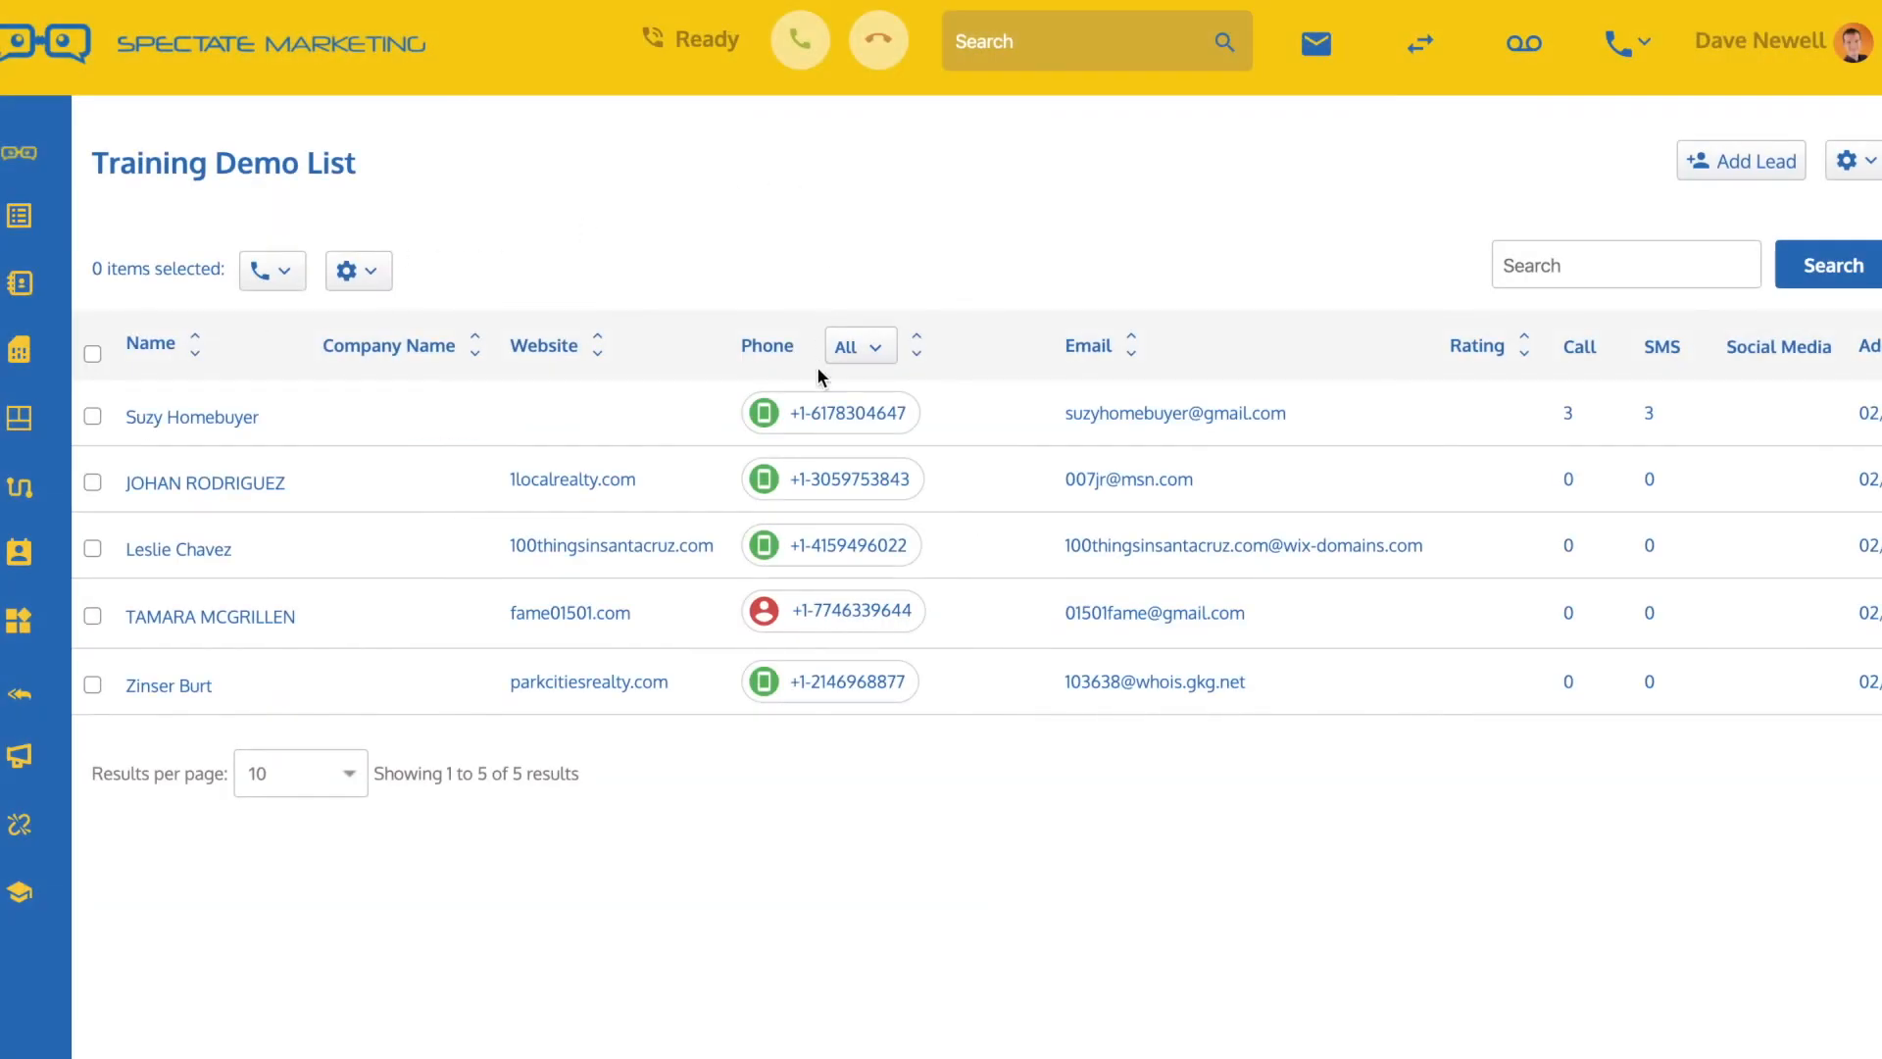
{"action": "left_click", "coordinate": [828, 415]}
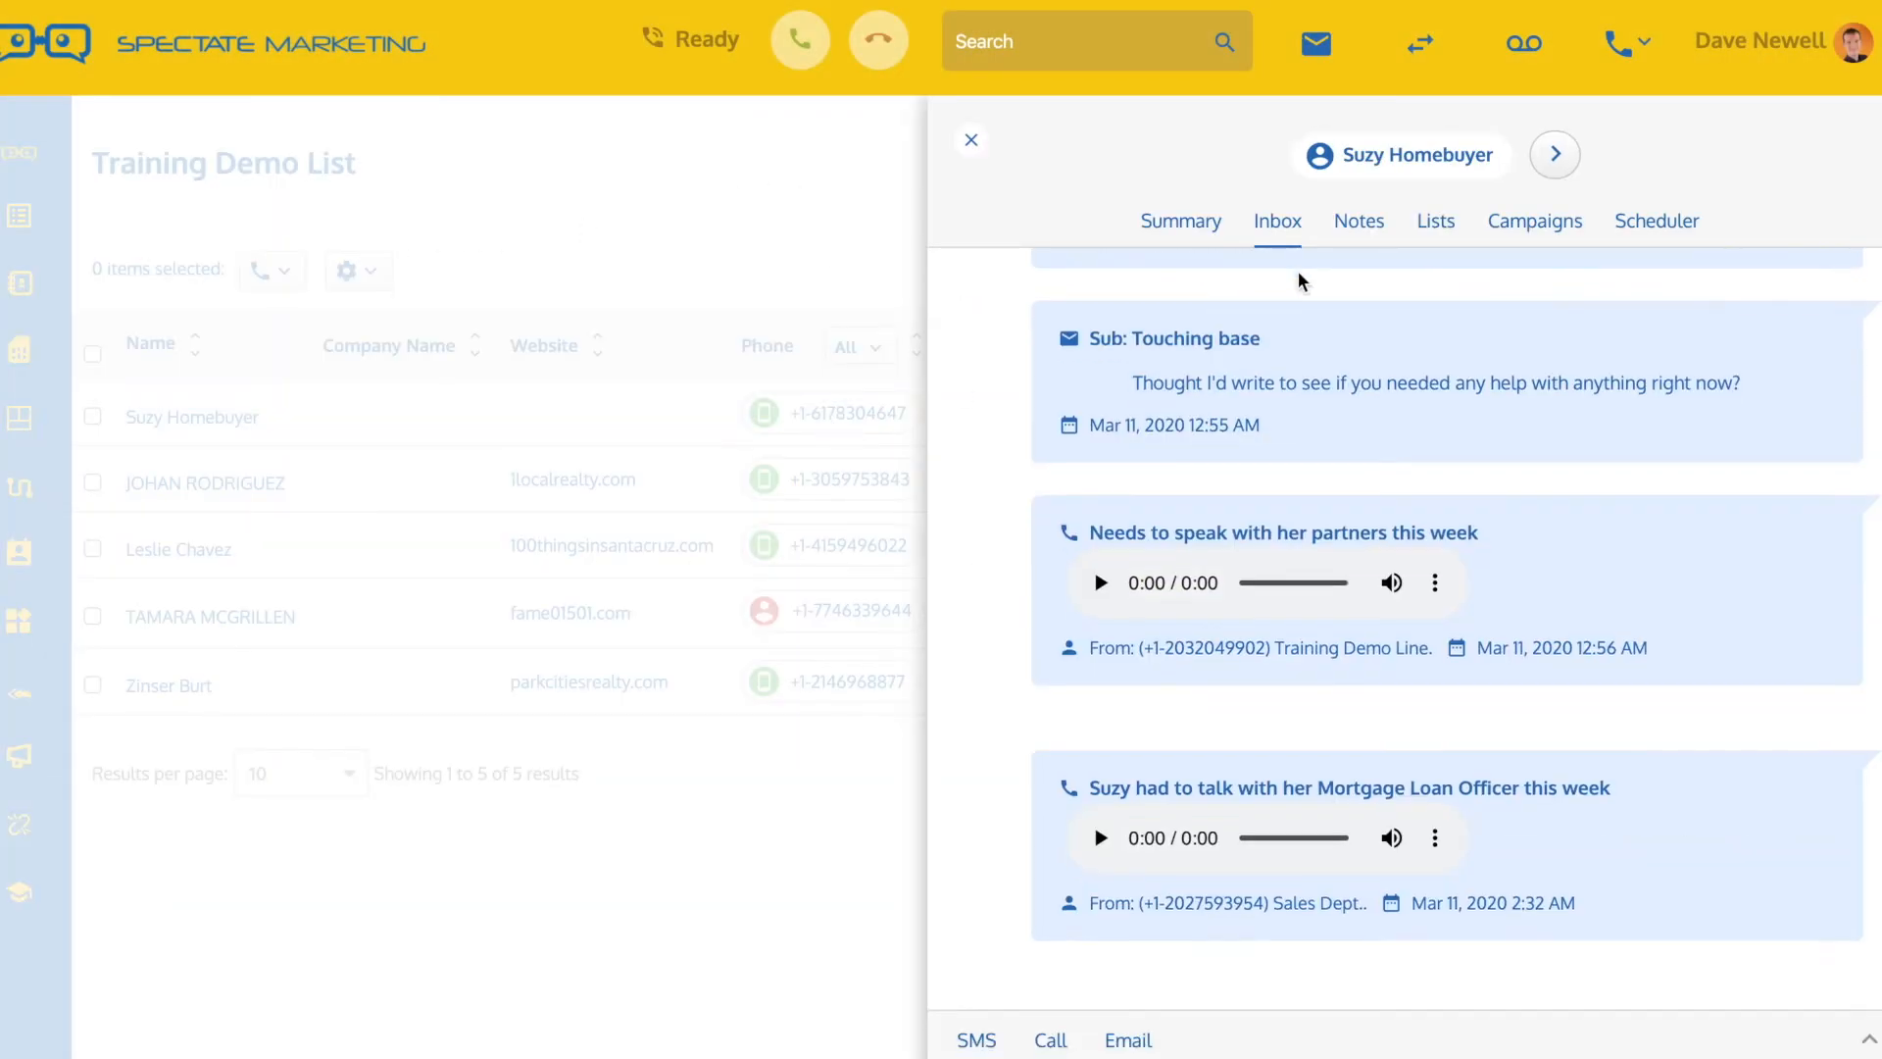
{"action": "scroll", "coordinate": [1323, 474], "scroll_direction": "up", "scroll_amount": 10}
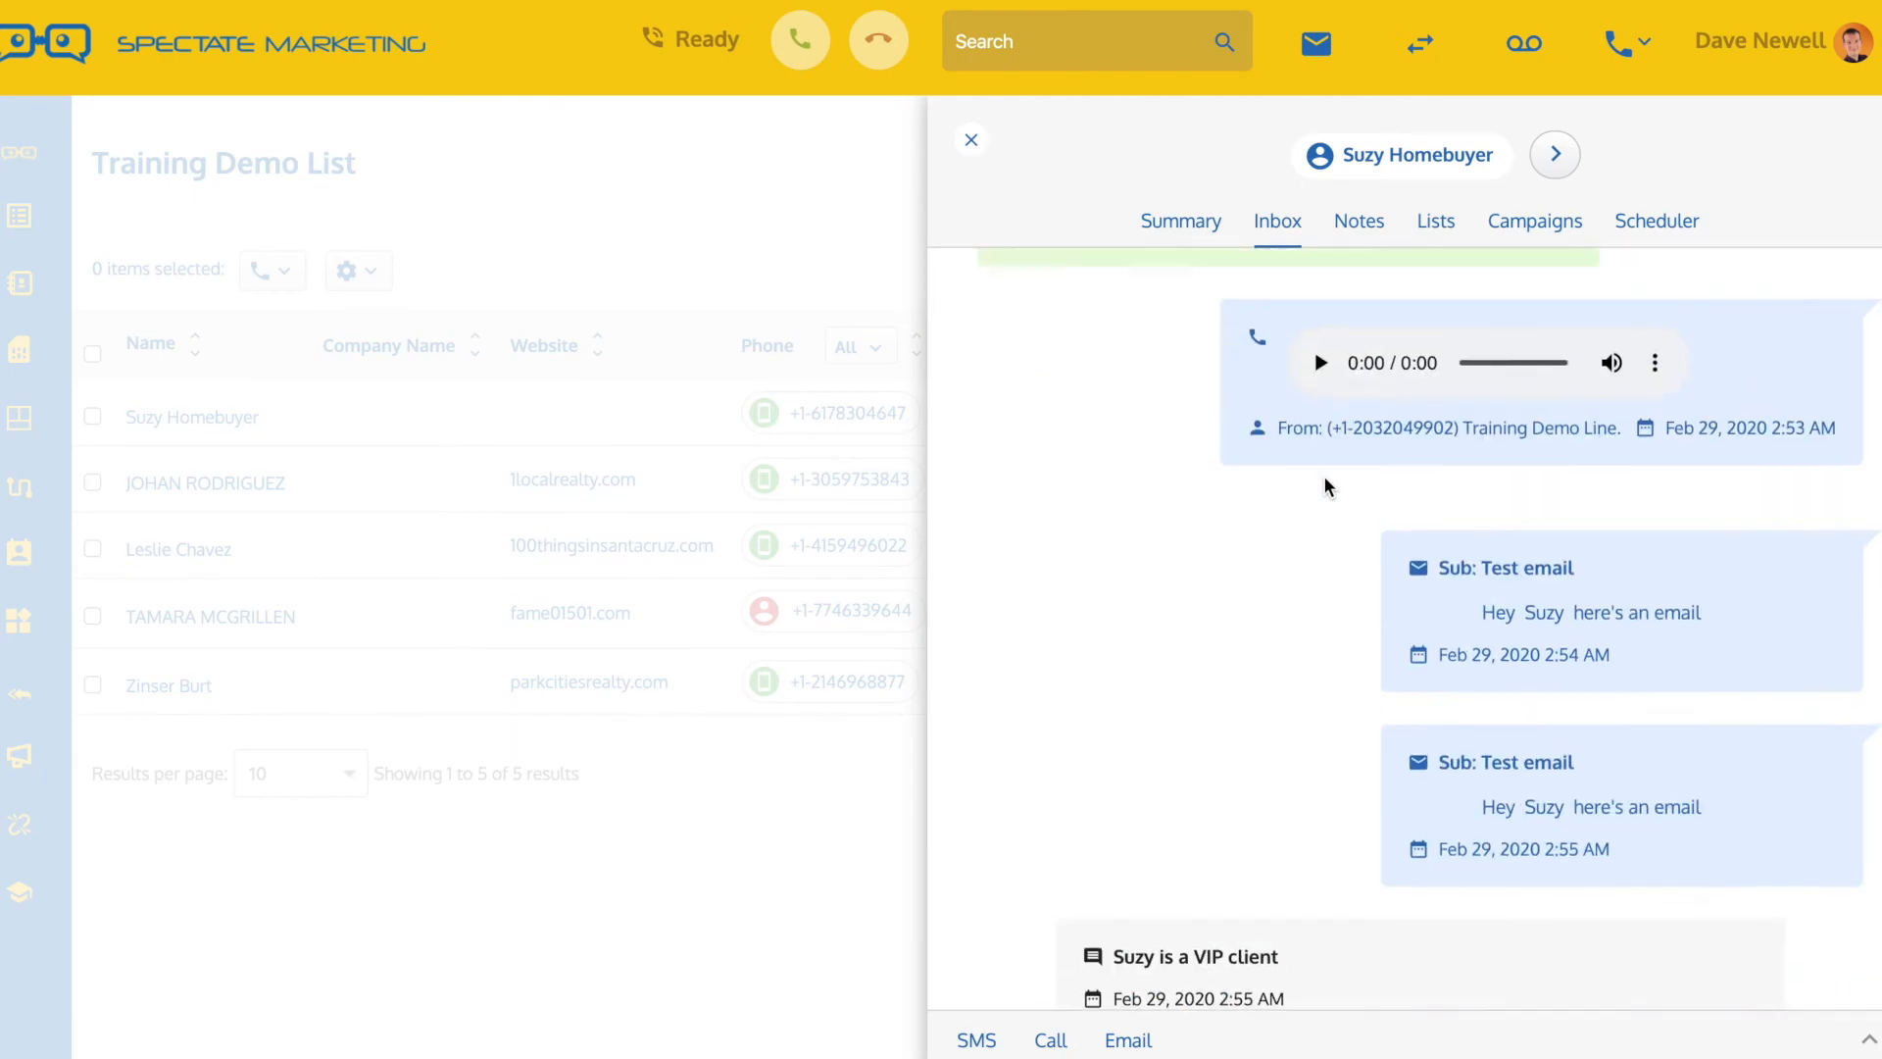
{"action": "scroll", "coordinate": [1323, 480], "scroll_direction": "up", "scroll_amount": 4}
{"action": "scroll", "coordinate": [1323, 480], "scroll_direction": "down", "scroll_amount": 12}
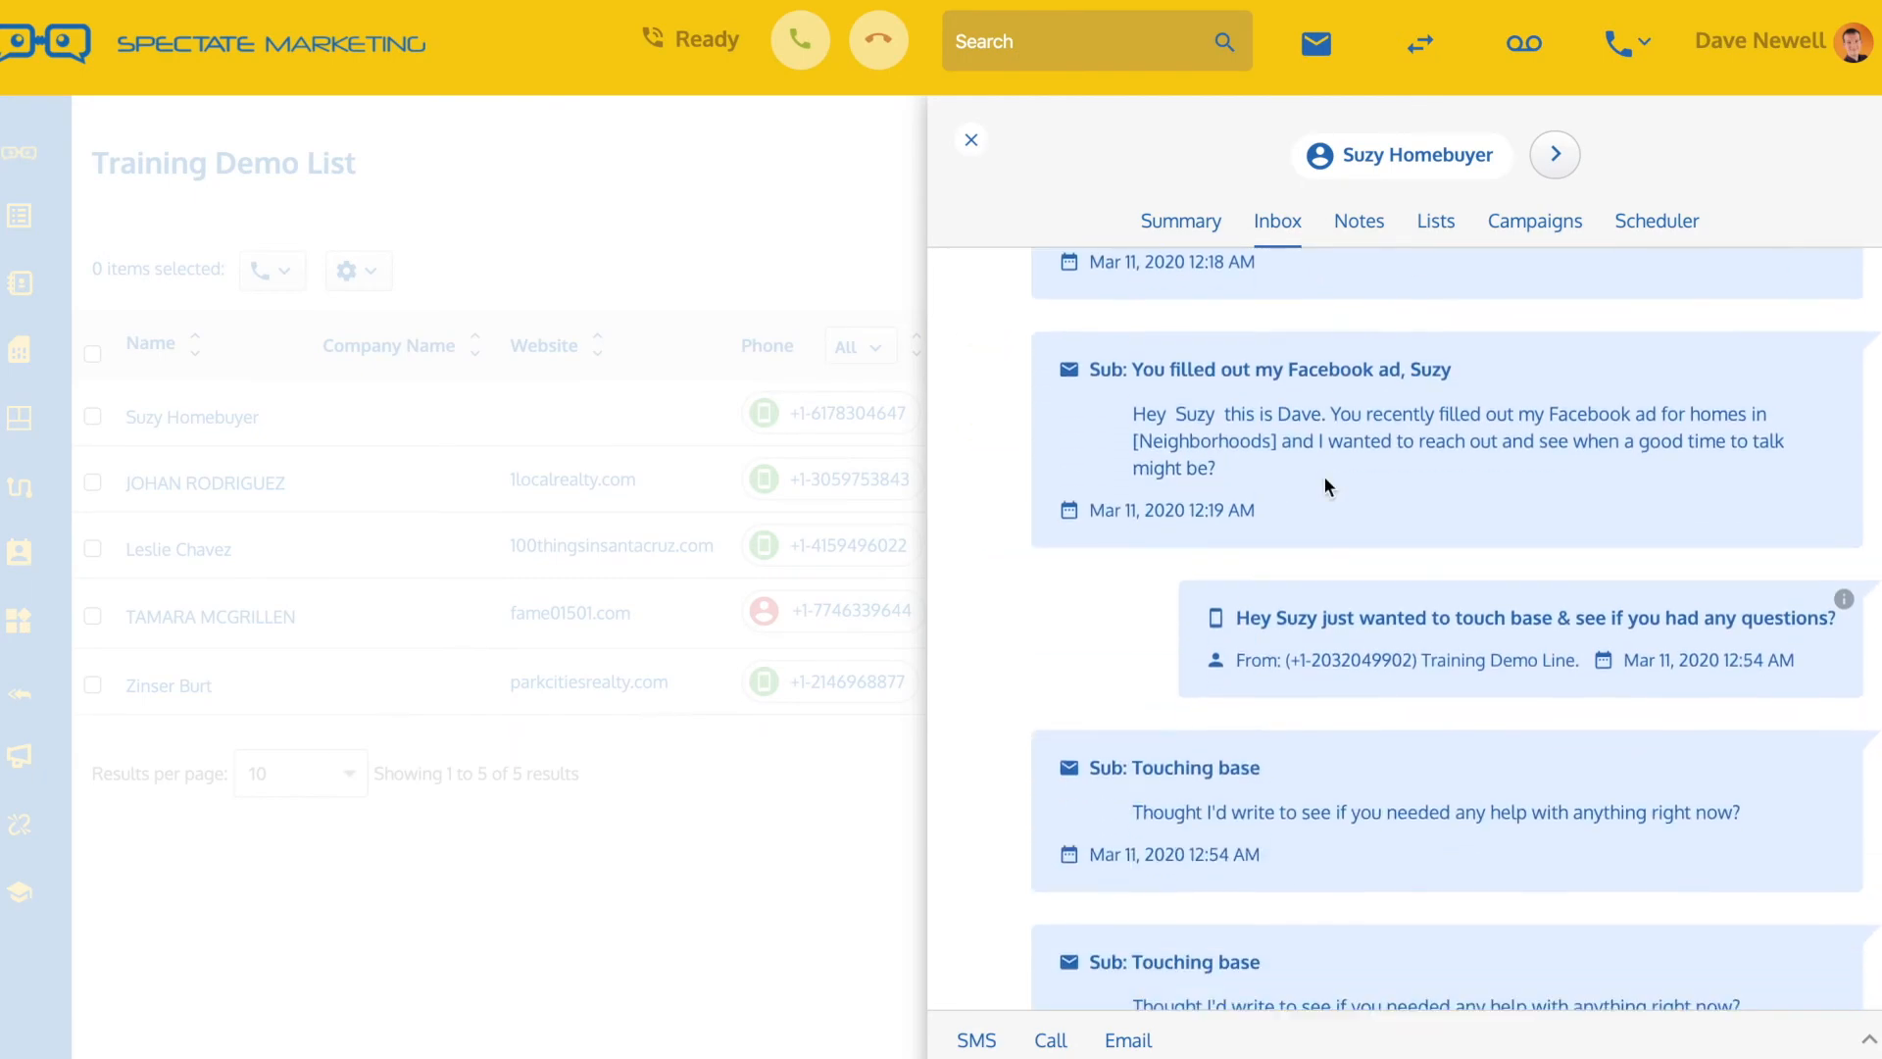
{"action": "scroll", "coordinate": [1325, 480], "scroll_direction": "down", "scroll_amount": 6}
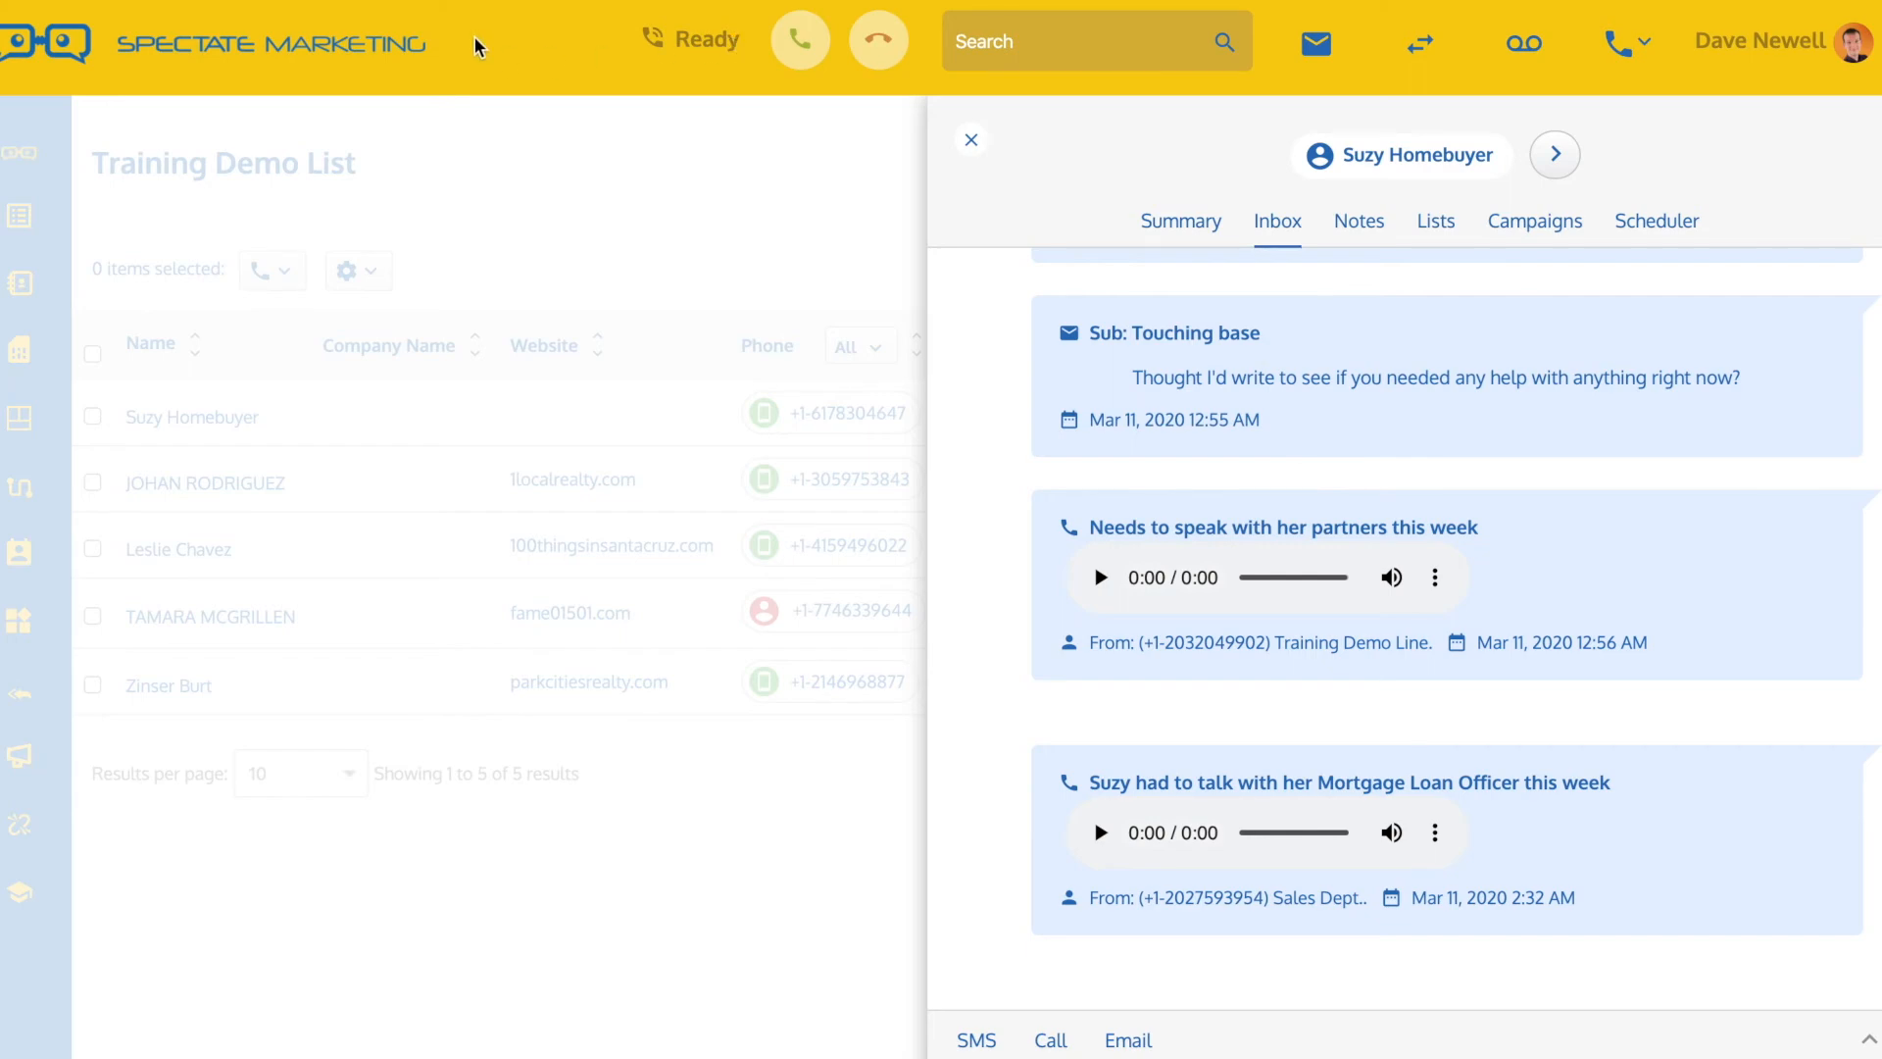
Reload the list with all phone types, reopen the first lead's inbox and check the "who is this" text exchange
{"action": "left_click", "coordinate": [527, 112]}
{"action": "left_click", "coordinate": [859, 345]}
{"action": "left_click", "coordinate": [868, 388]}
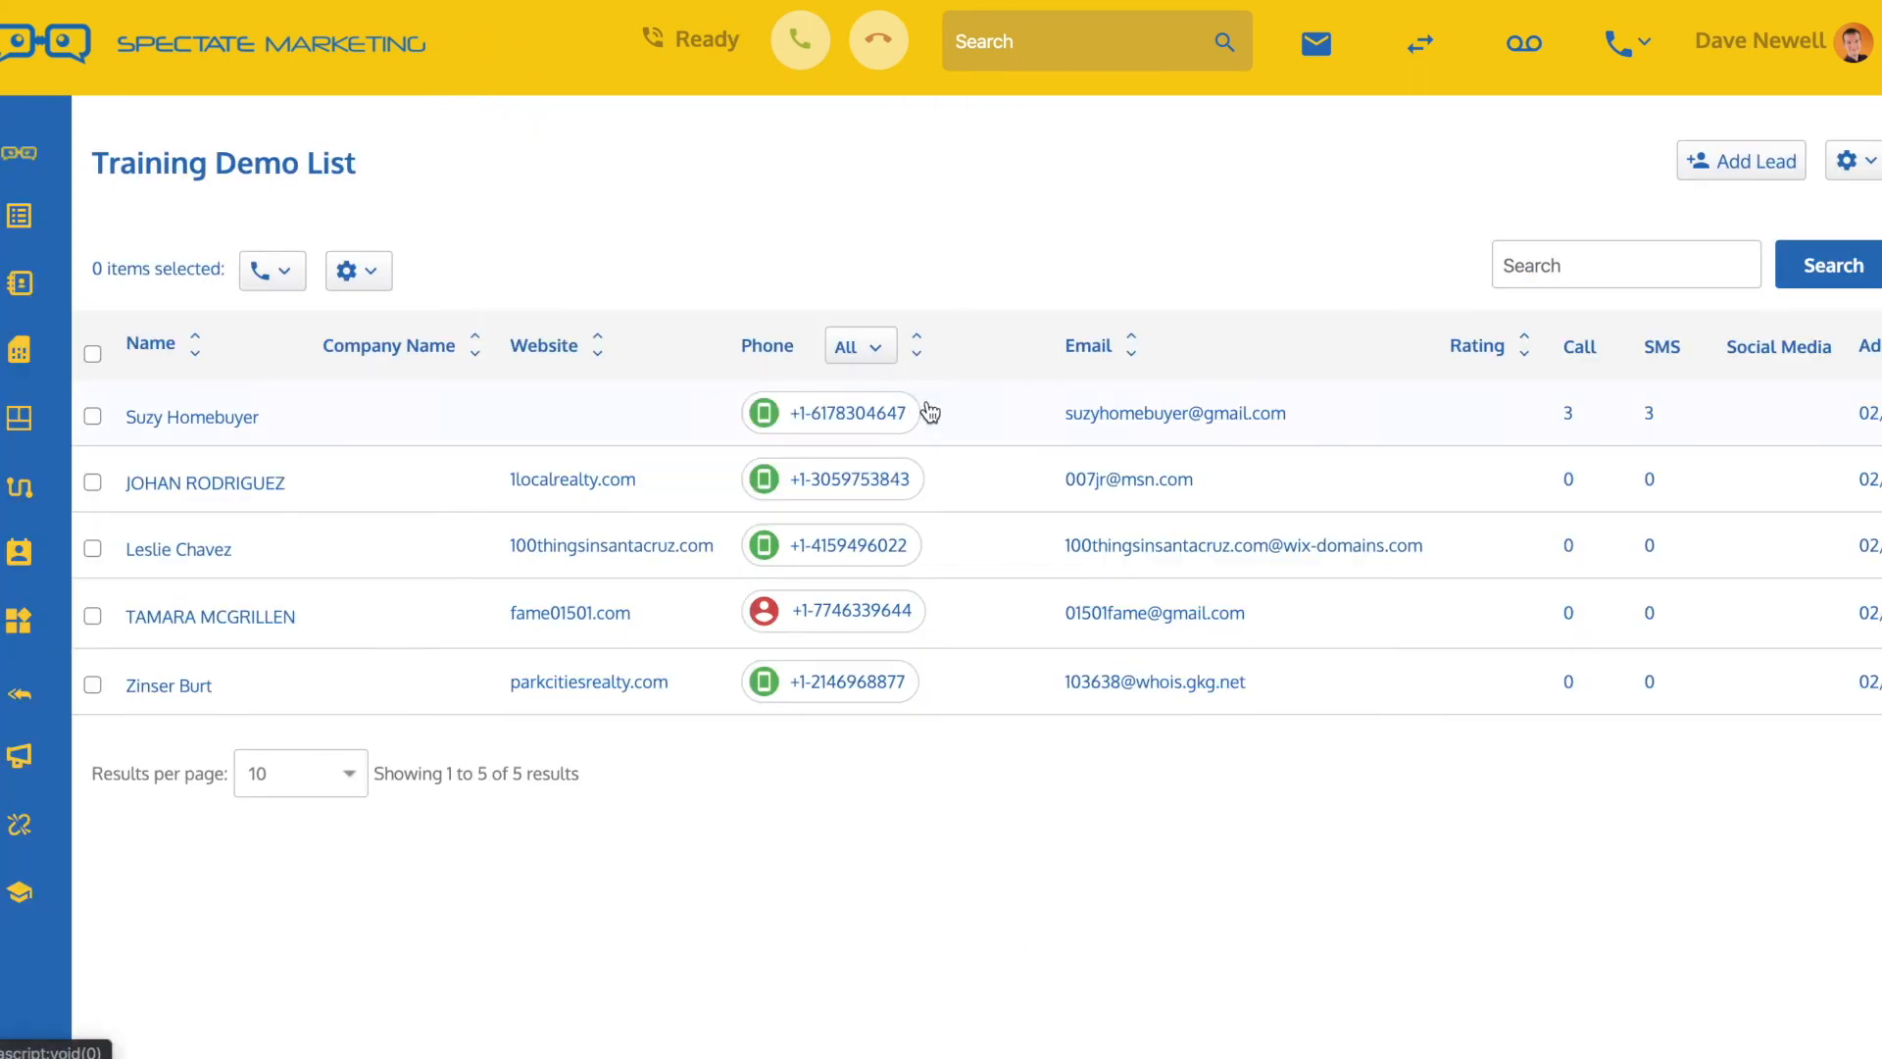
{"action": "left_click", "coordinate": [910, 415]}
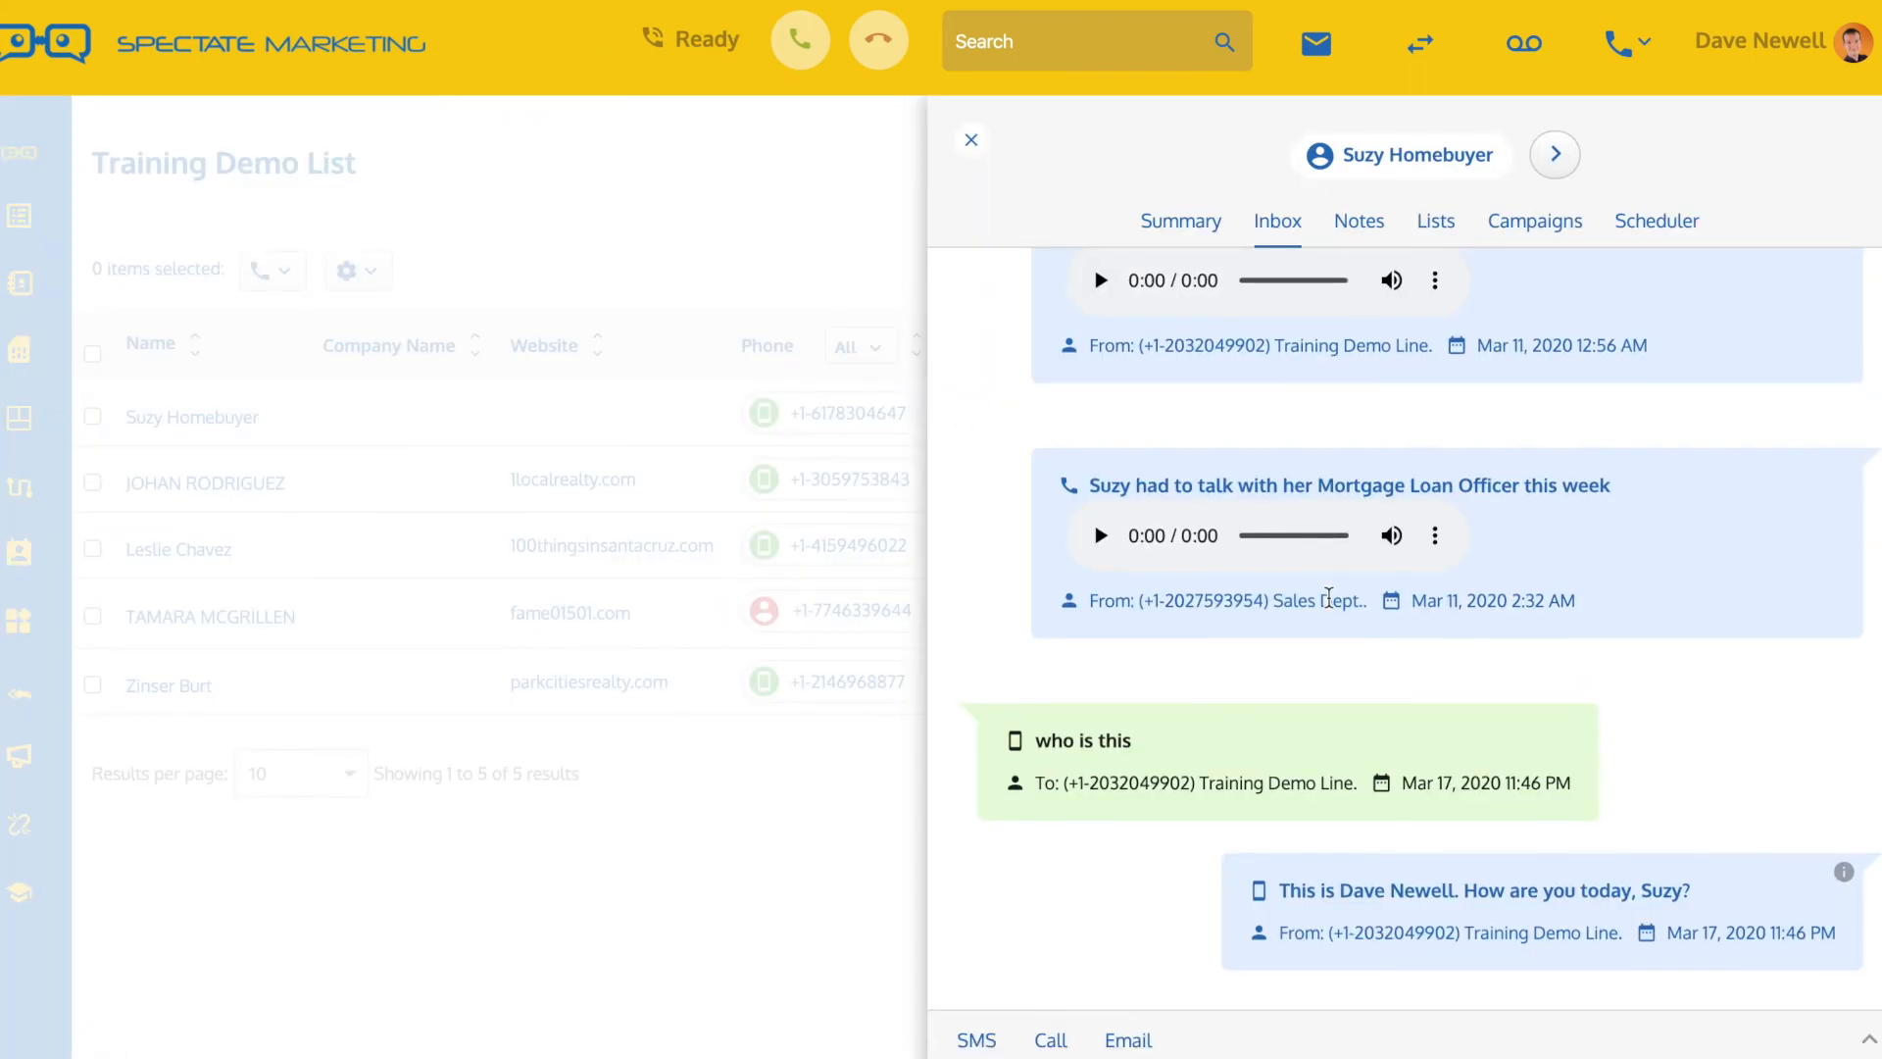
{"action": "left_click_drag", "start_coordinate": [1035, 742], "coordinate": [1135, 741]}
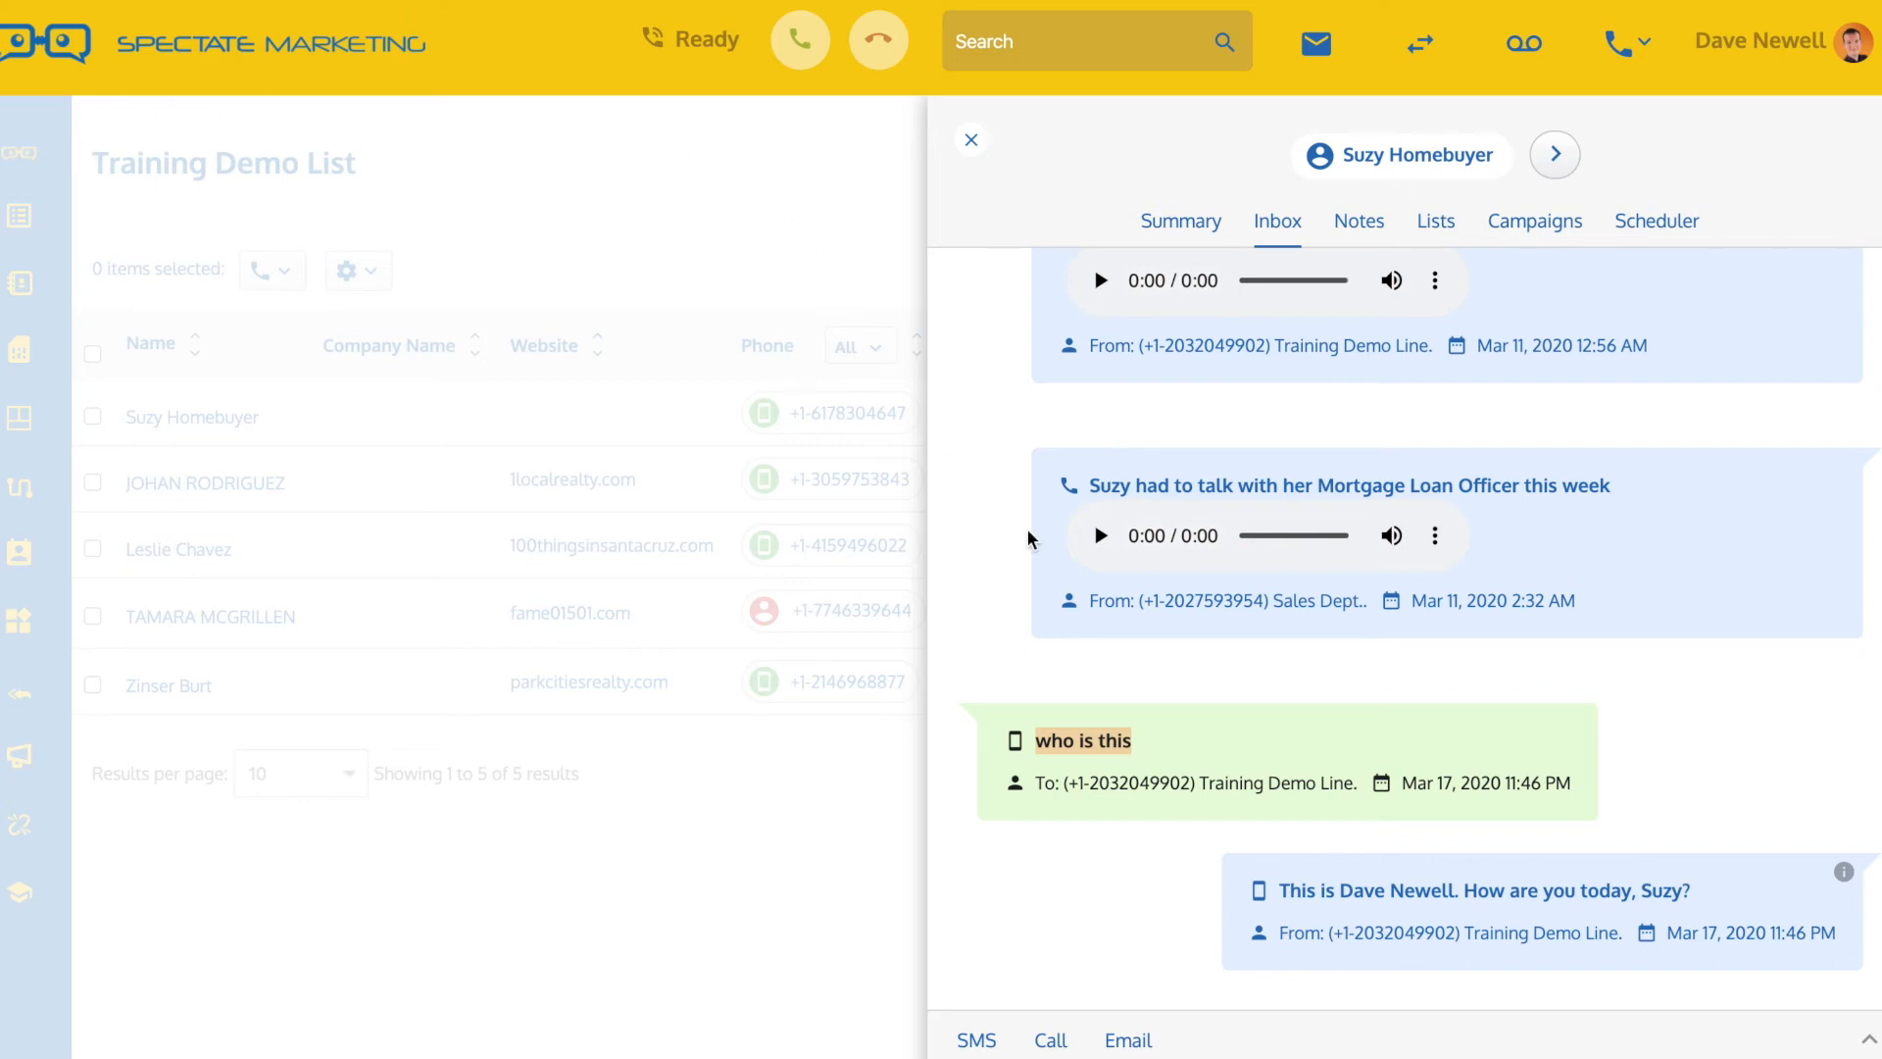
Reopen the first lead's inbox, check the exchange for "i would like to sell my house", and close it
{"action": "left_click", "coordinate": [959, 144]}
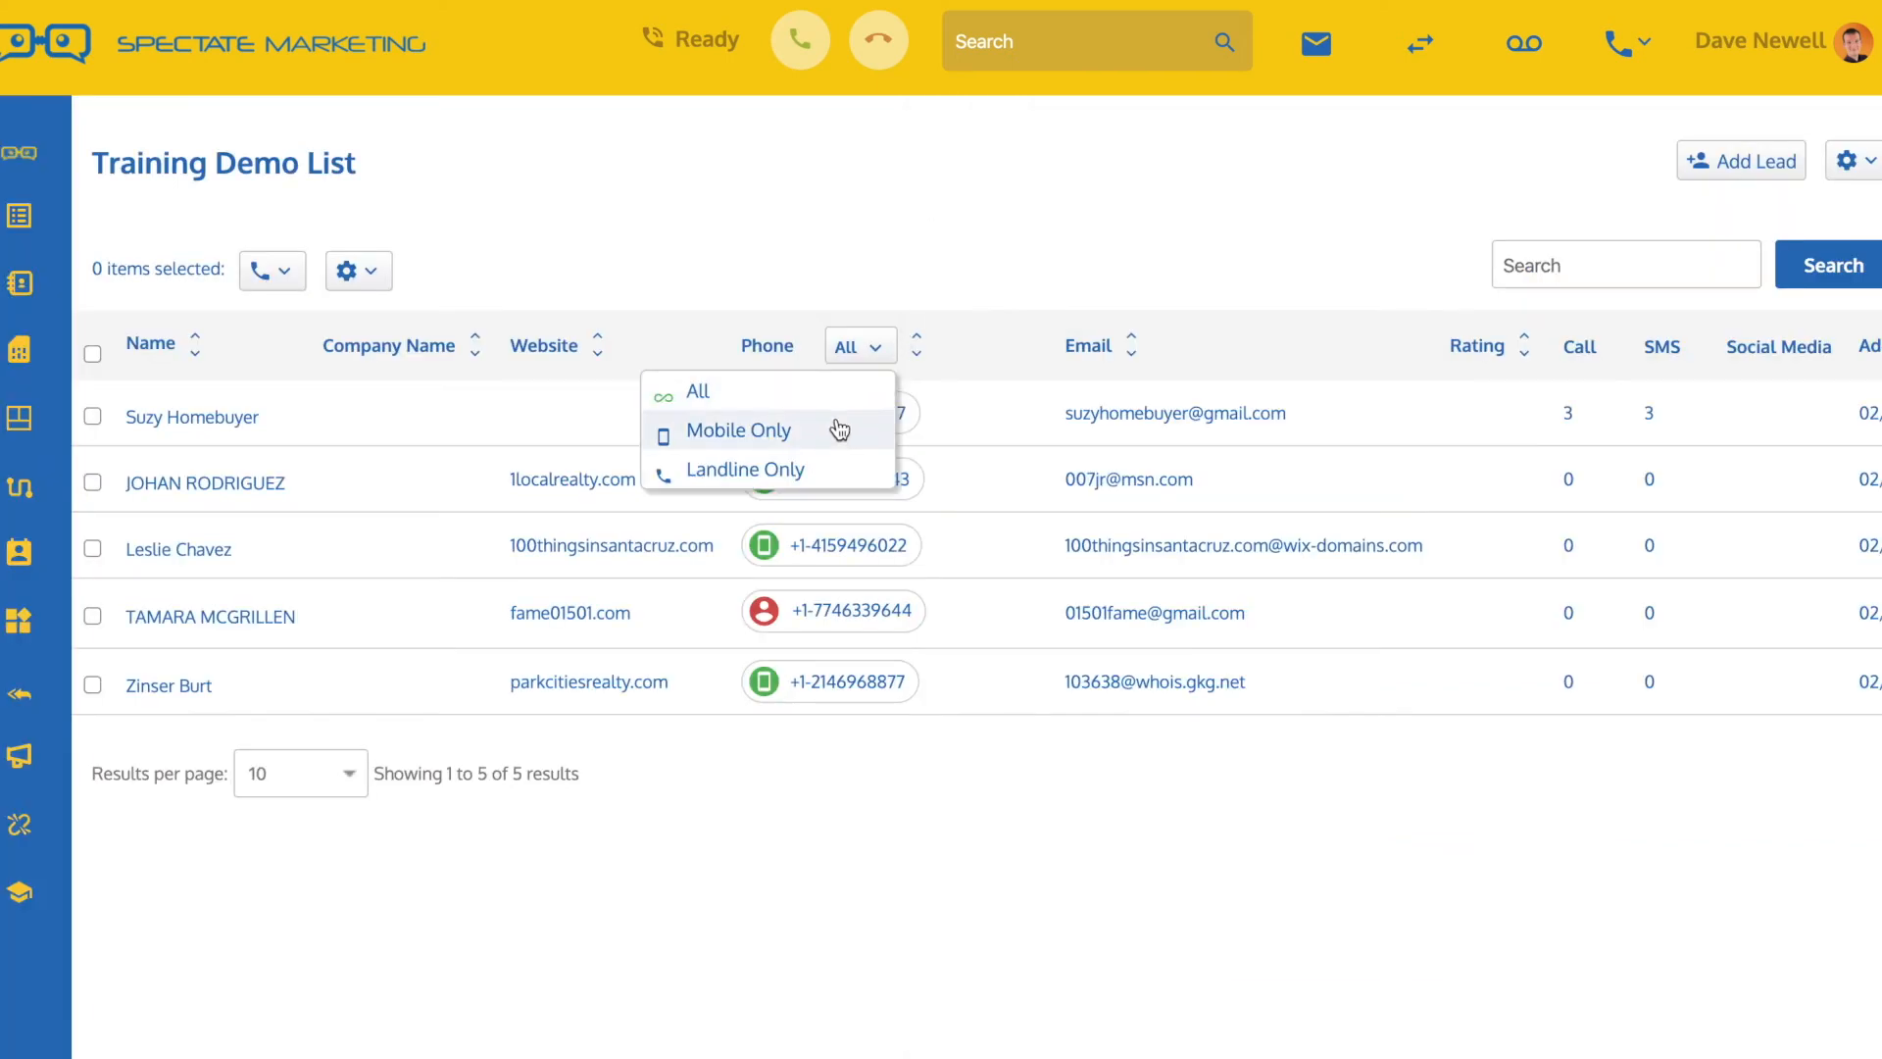
{"action": "left_click", "coordinate": [888, 428]}
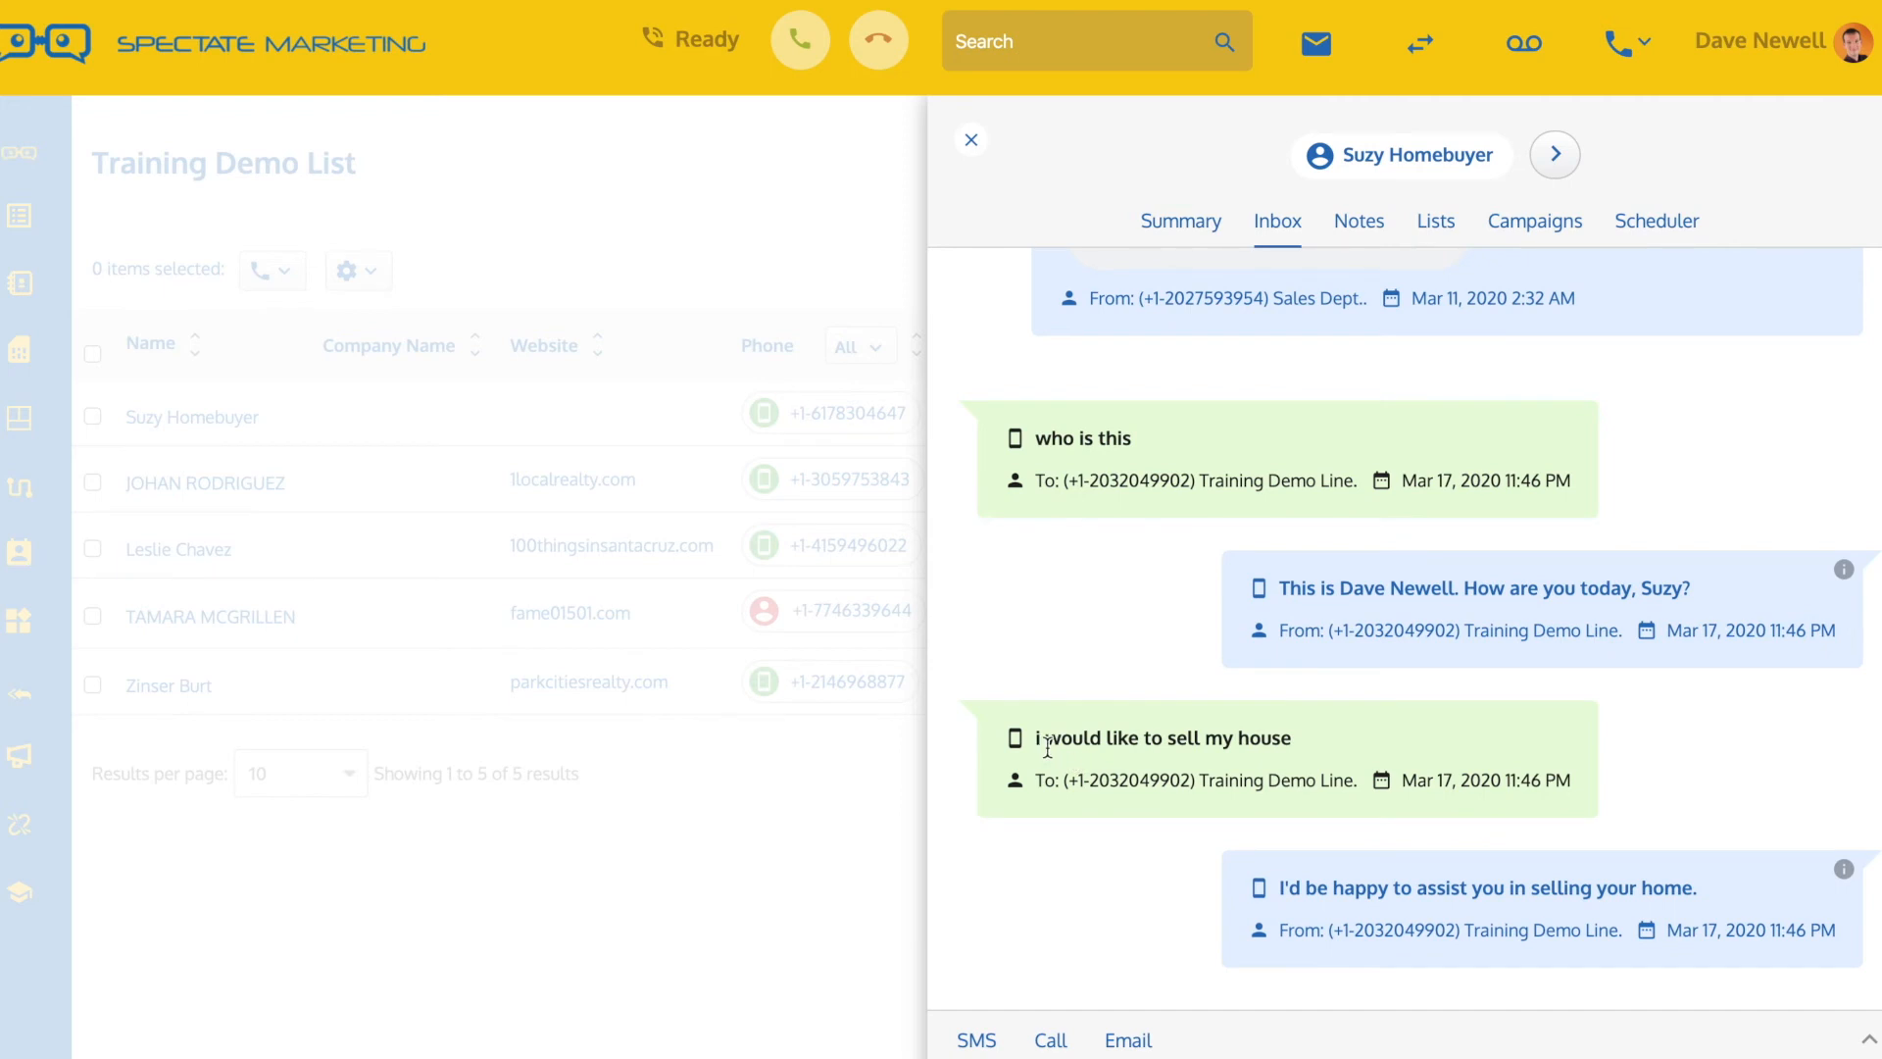
{"action": "left_click_drag", "start_coordinate": [1168, 737], "coordinate": [1197, 737]}
{"action": "left_click", "coordinate": [971, 139]}
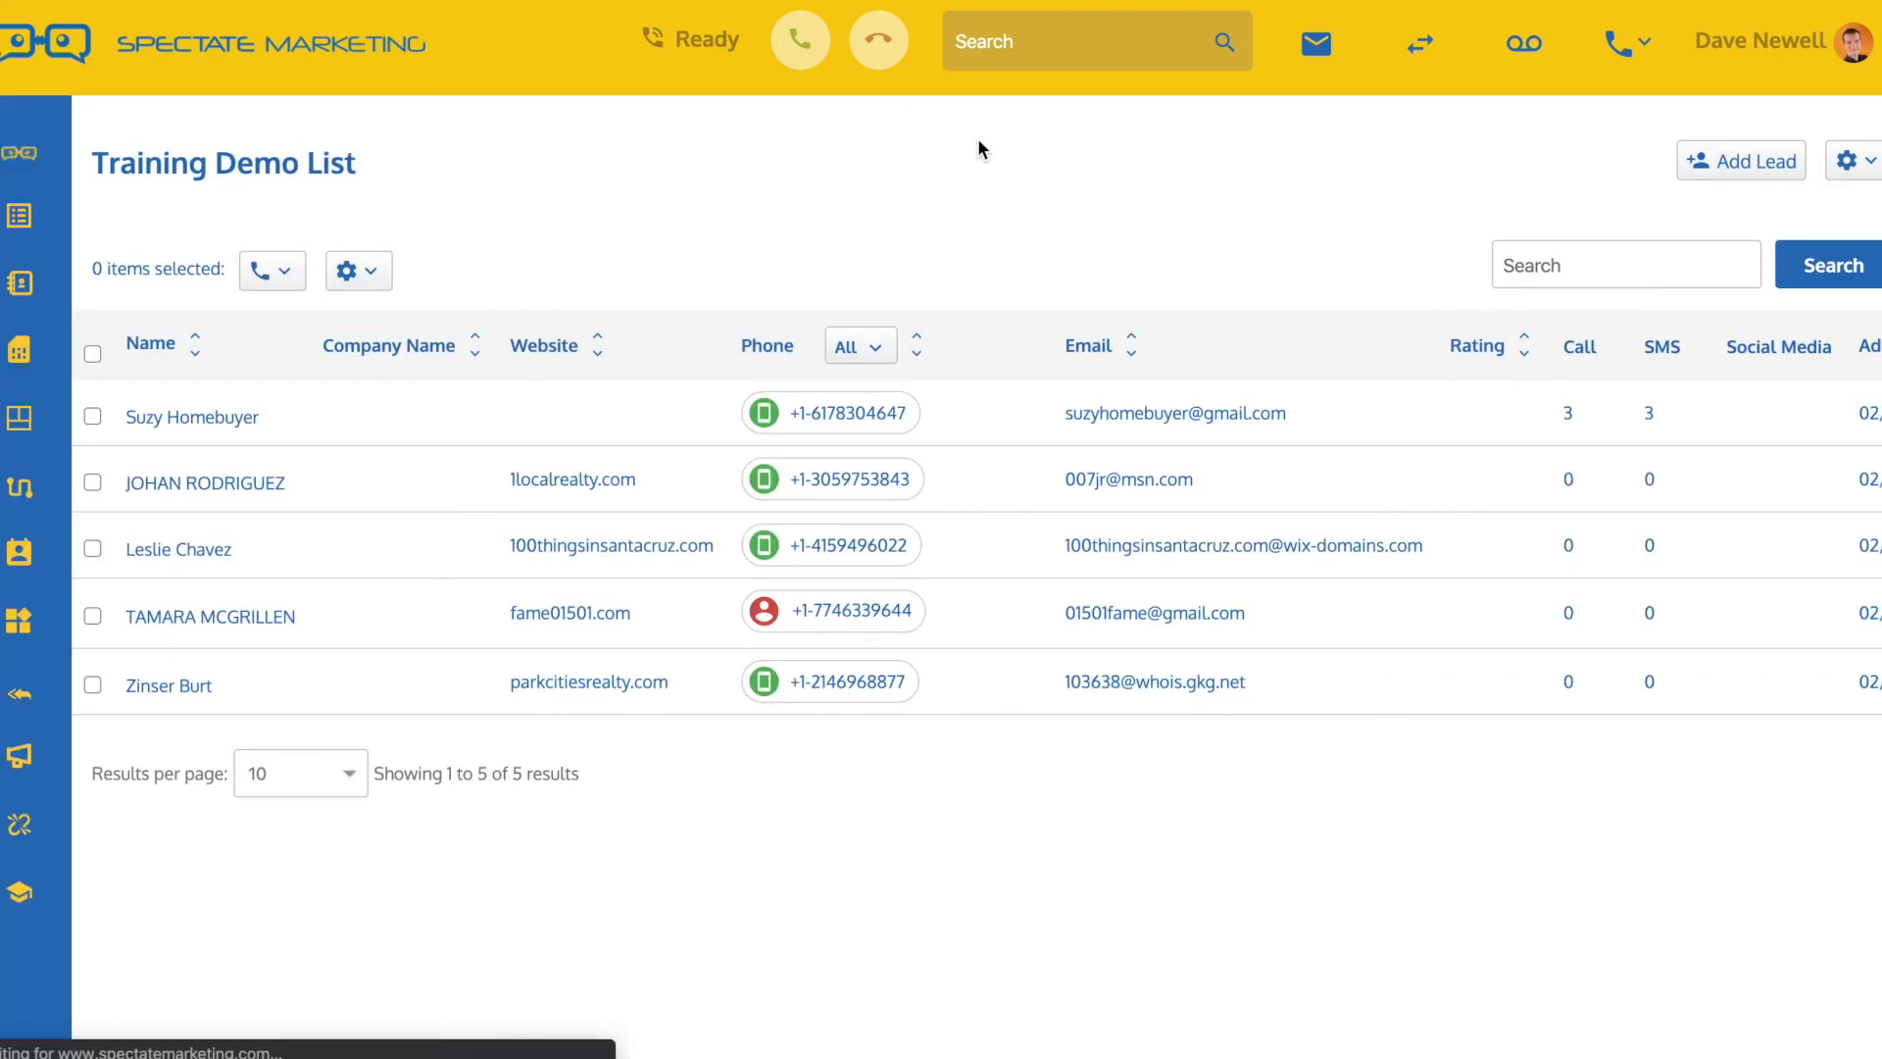
Reopen the first lead's inbox, check the exchange for the combined keywords "one two", and close it
{"action": "left_click", "coordinate": [867, 353]}
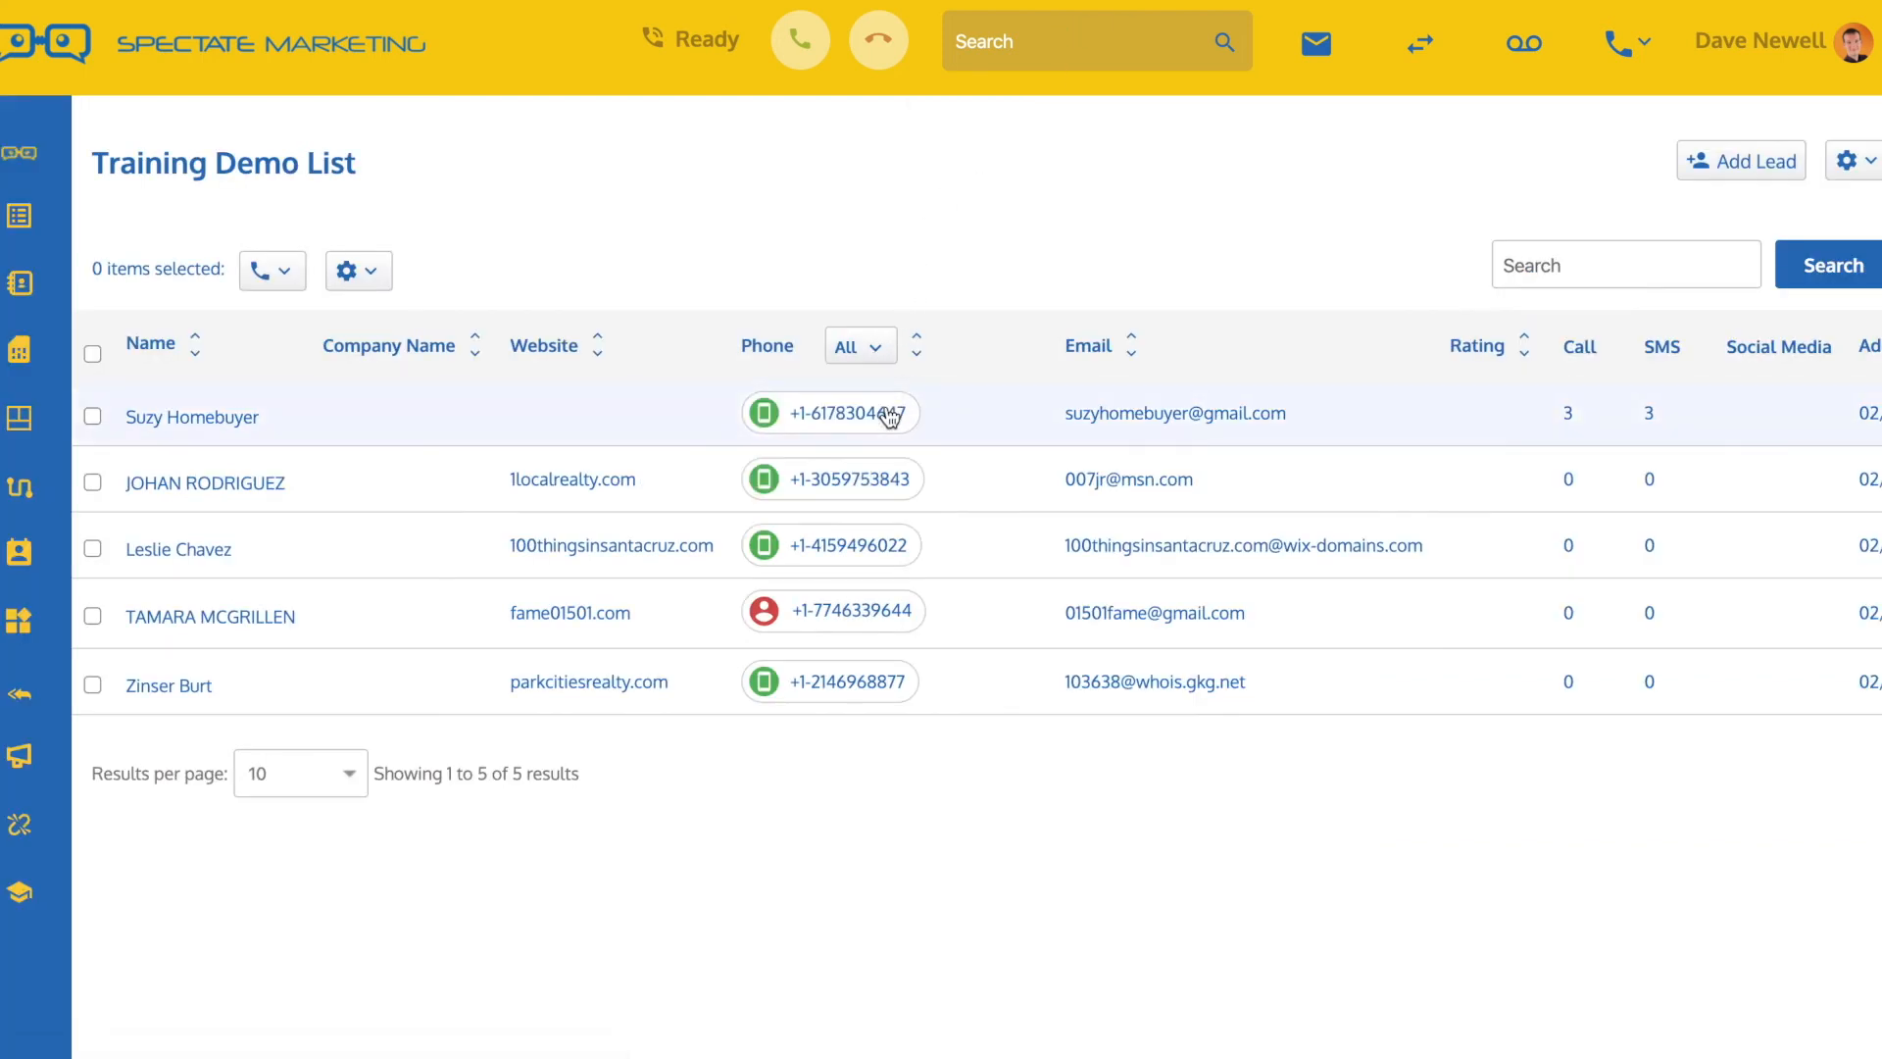
{"action": "left_click", "coordinate": [886, 412]}
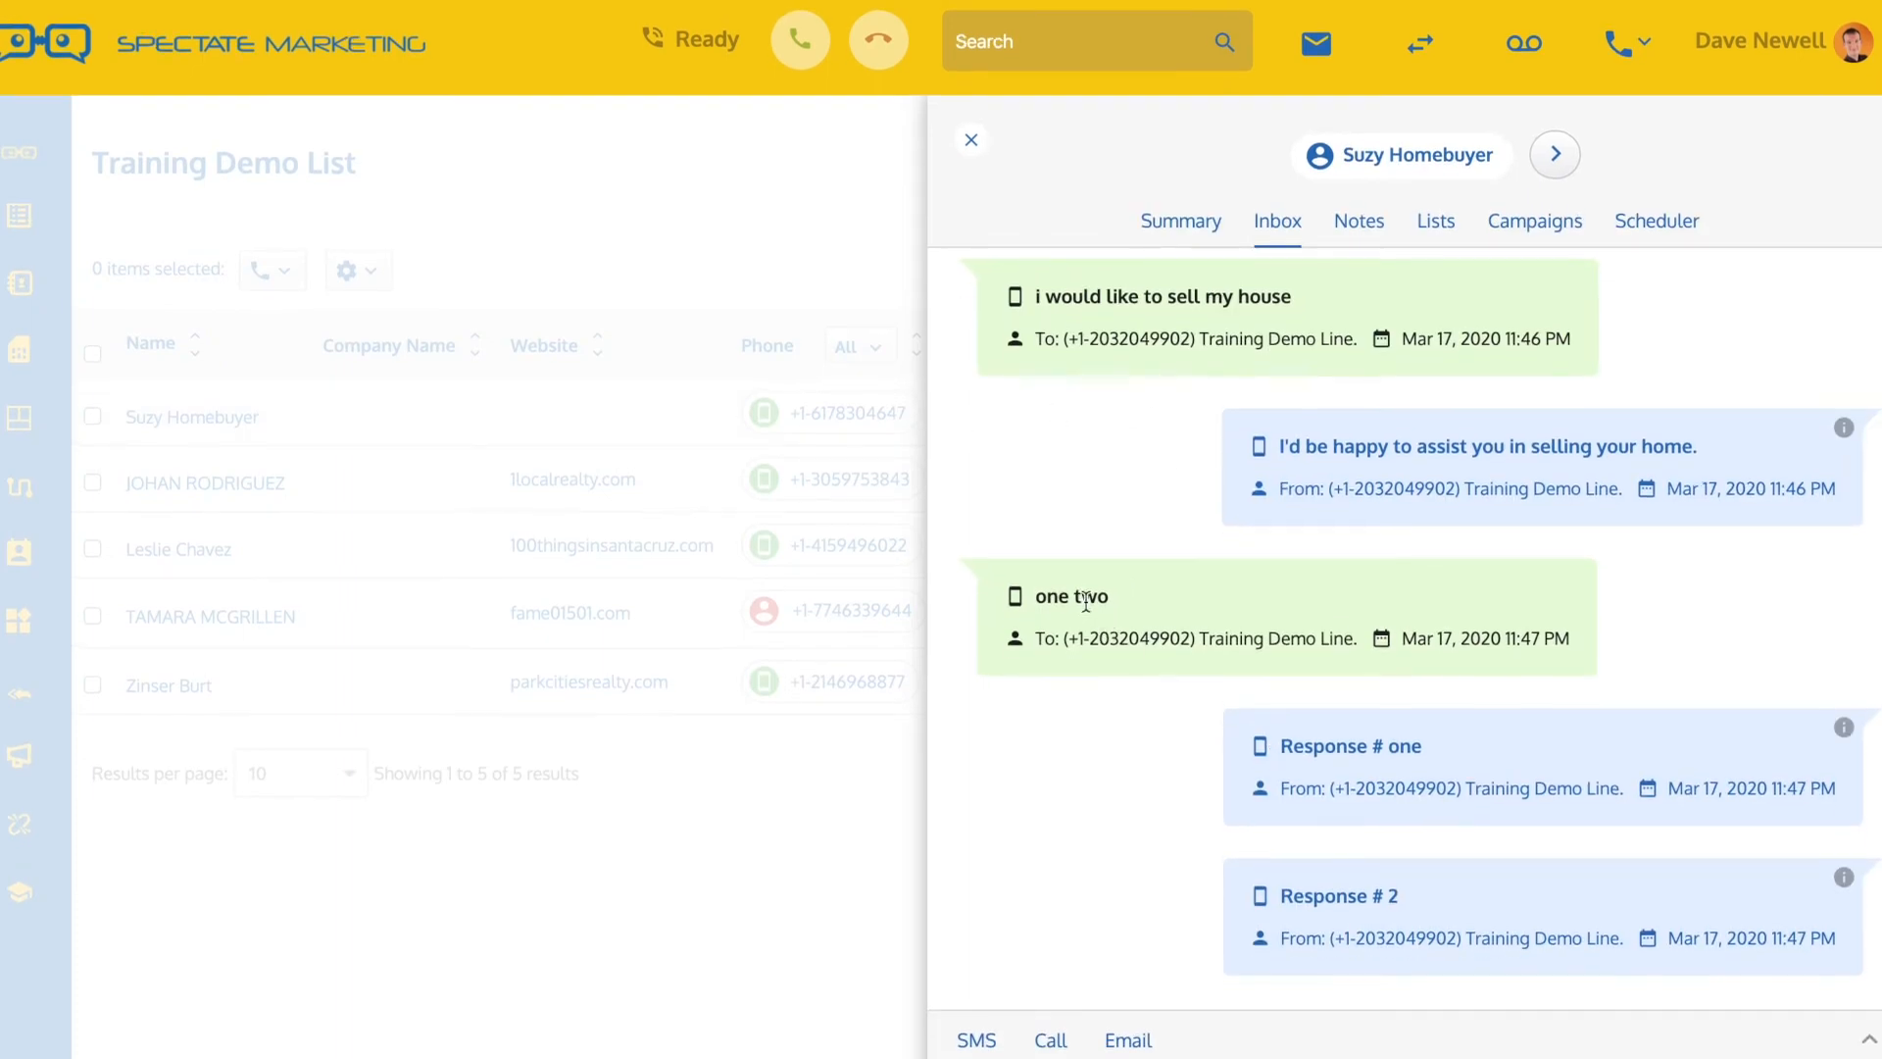
{"action": "left_click_drag", "start_coordinate": [1036, 595], "coordinate": [1107, 594]}
{"action": "left_click", "coordinate": [973, 139]}
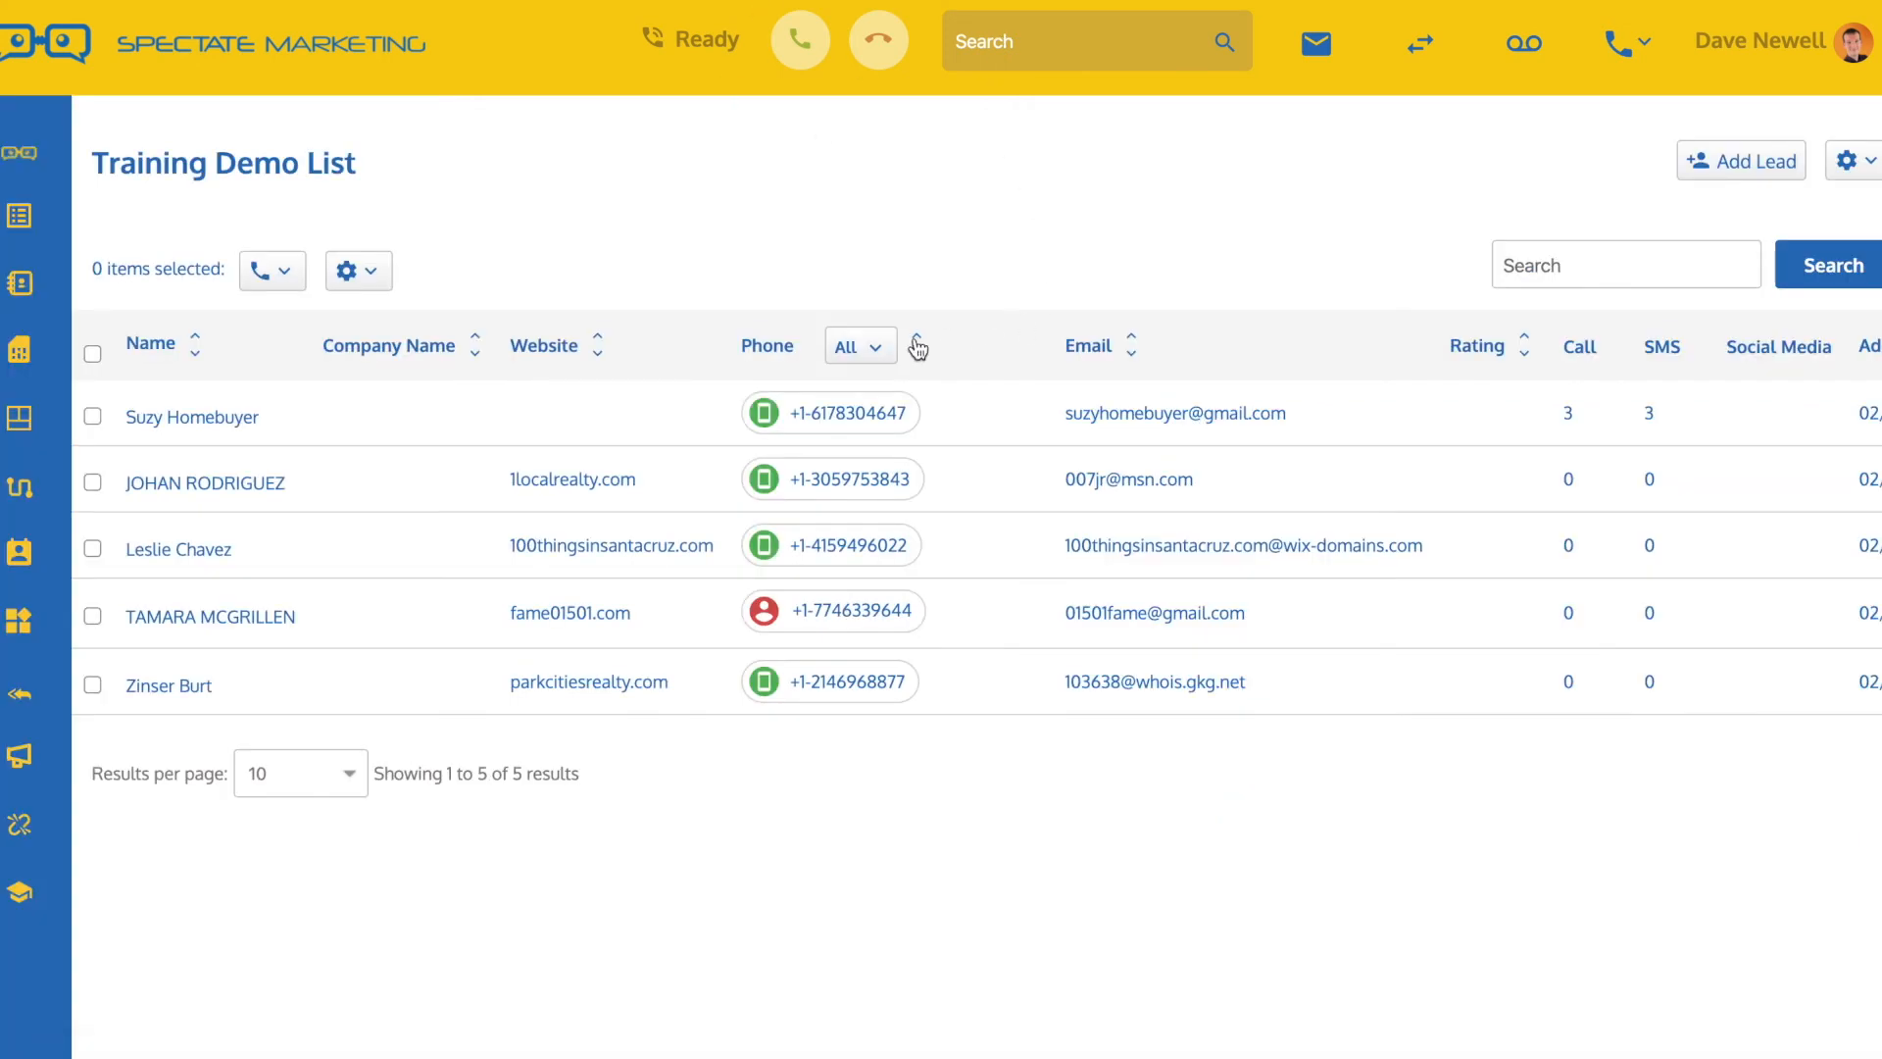
Filter the list to Mobile Only phones and check how the first lead's no-response keyword text was handled
{"action": "left_click", "coordinate": [863, 348]}
{"action": "left_click", "coordinate": [871, 432]}
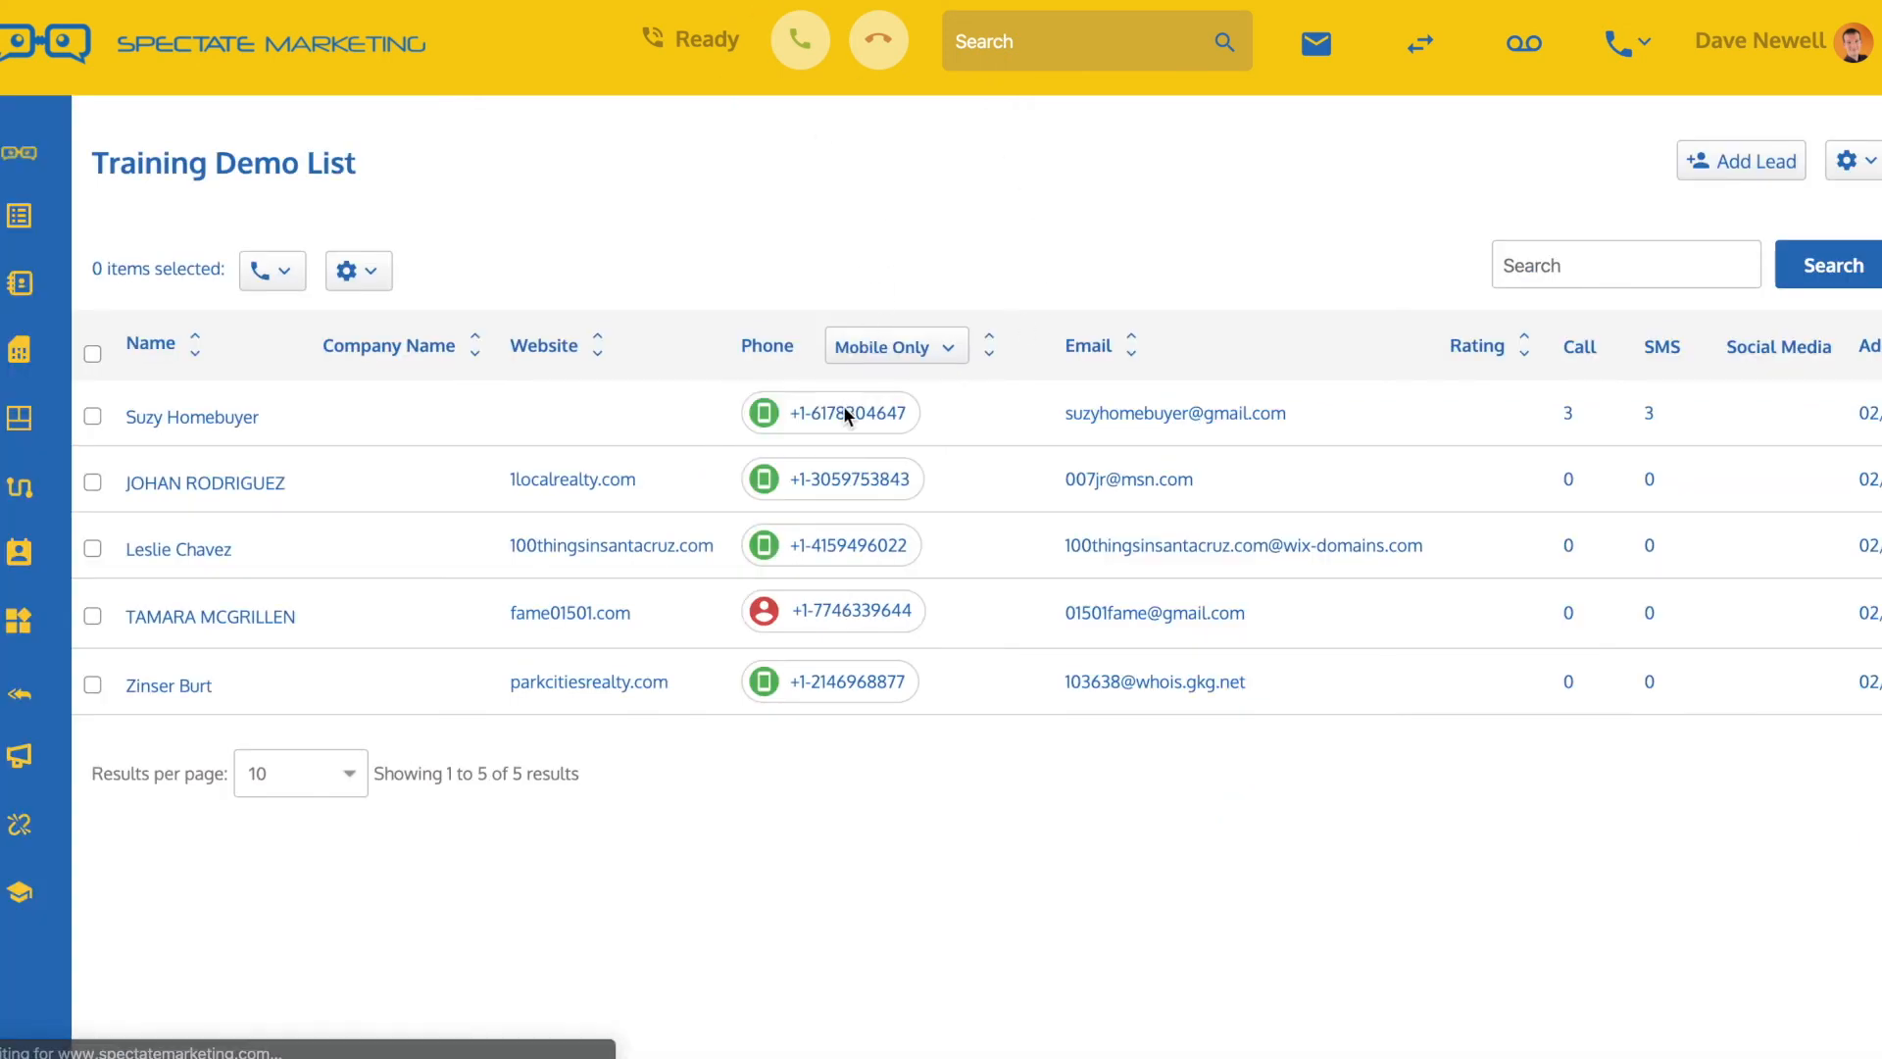
{"action": "left_click", "coordinate": [843, 410]}
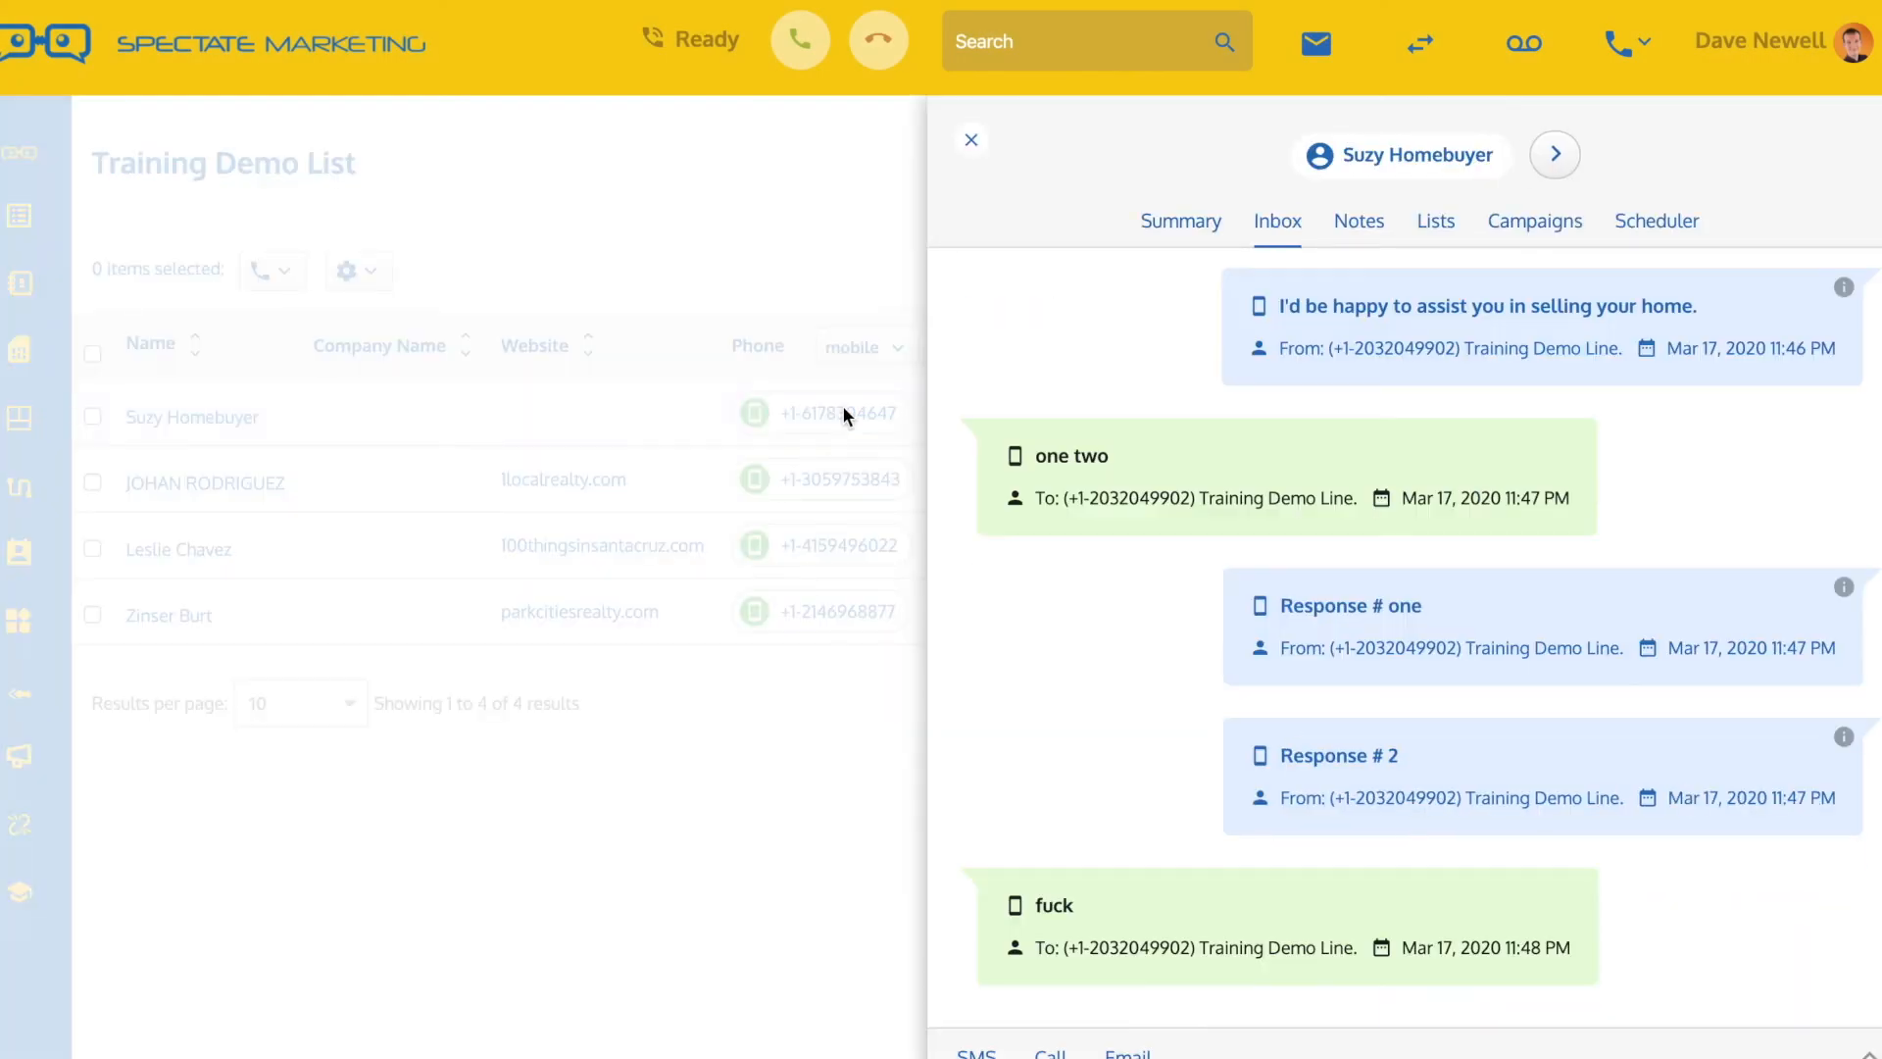
{"action": "double_click", "coordinate": [1045, 897]}
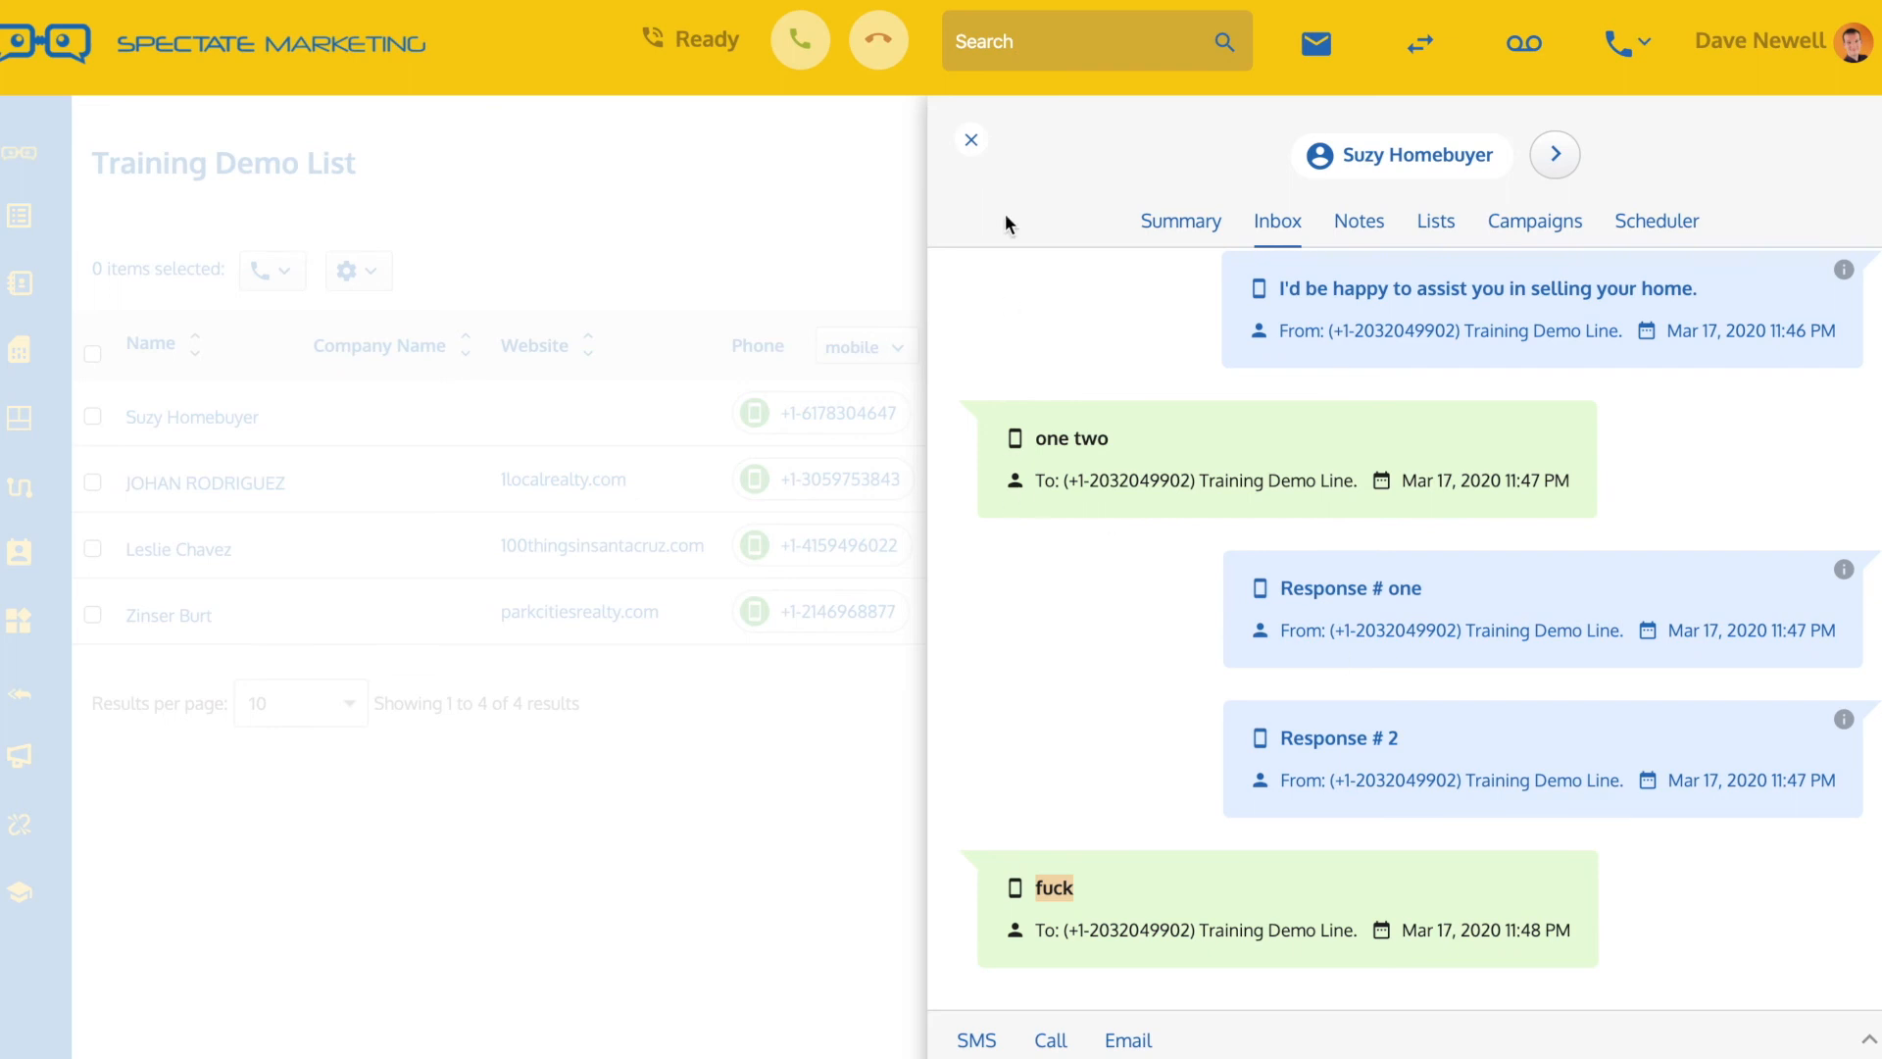
{"action": "left_click", "coordinate": [971, 141]}
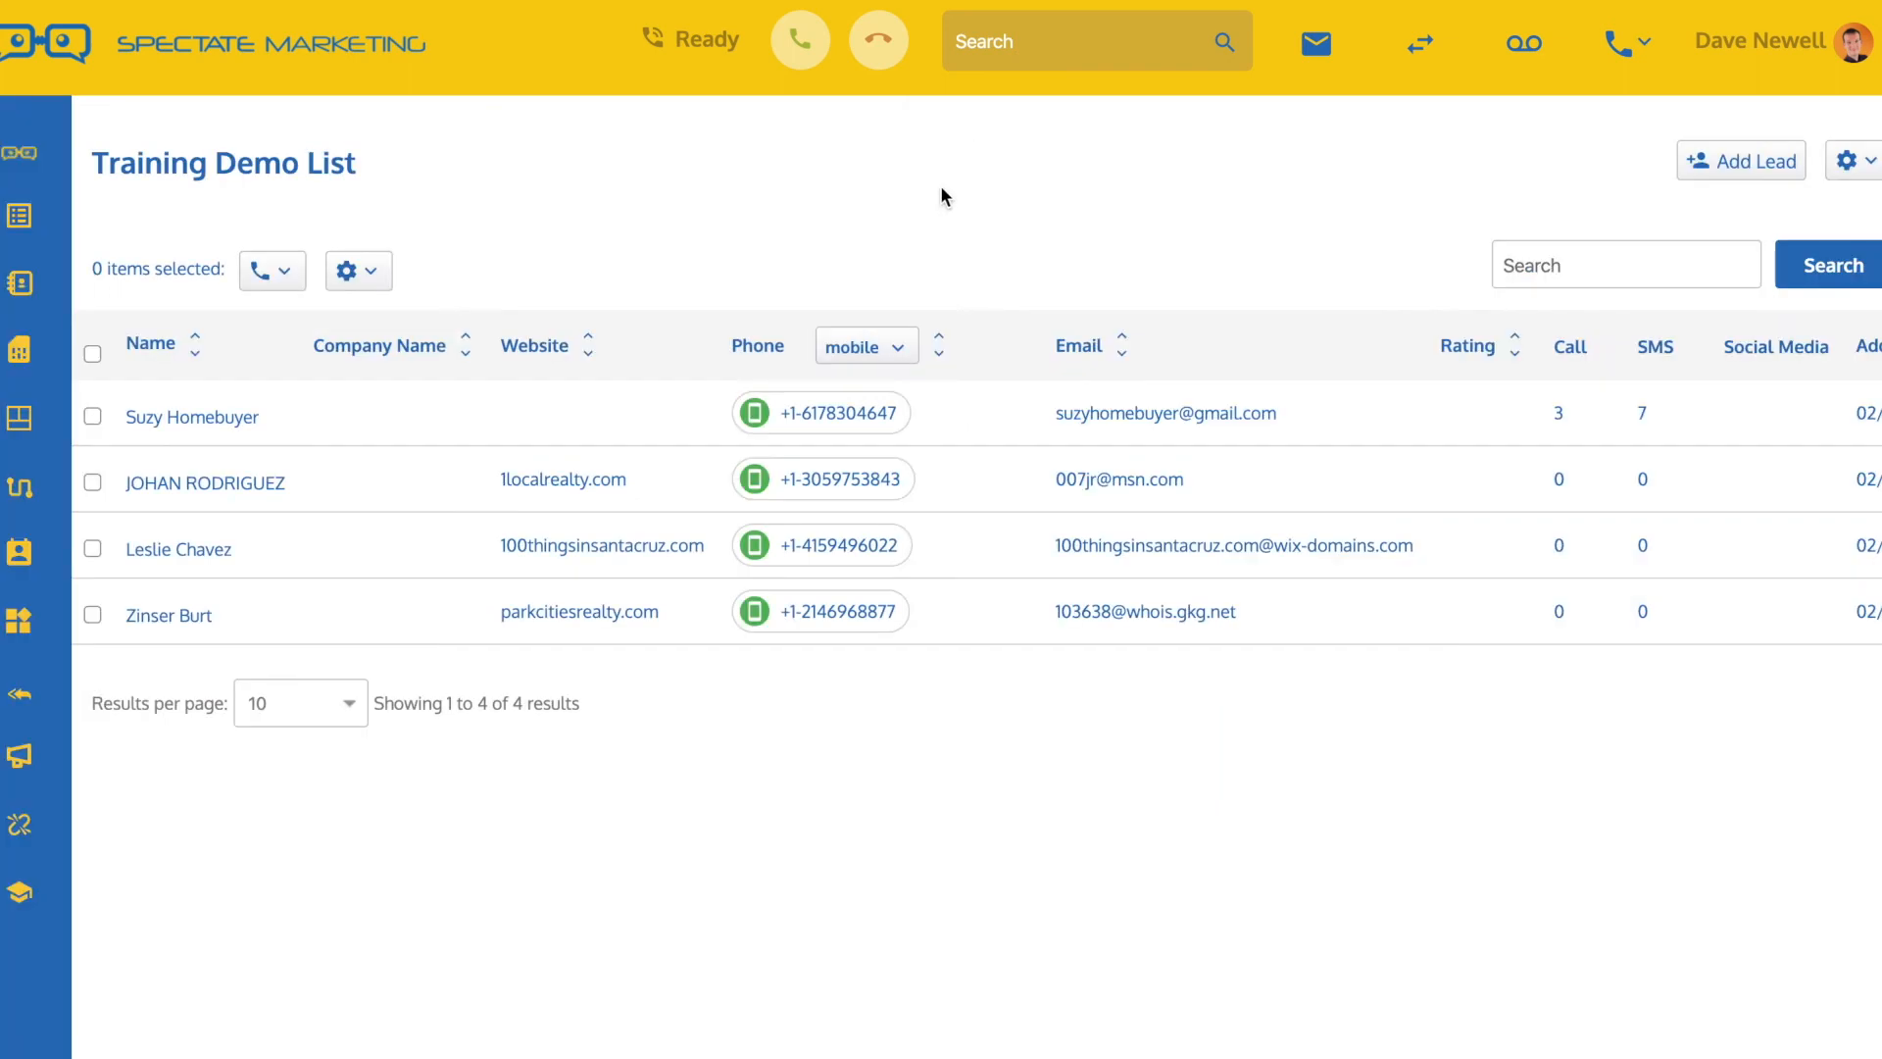
Check the first lead's inbox for the text combining "who is this" with the no-response keyword, then close it
{"action": "left_click", "coordinate": [874, 413]}
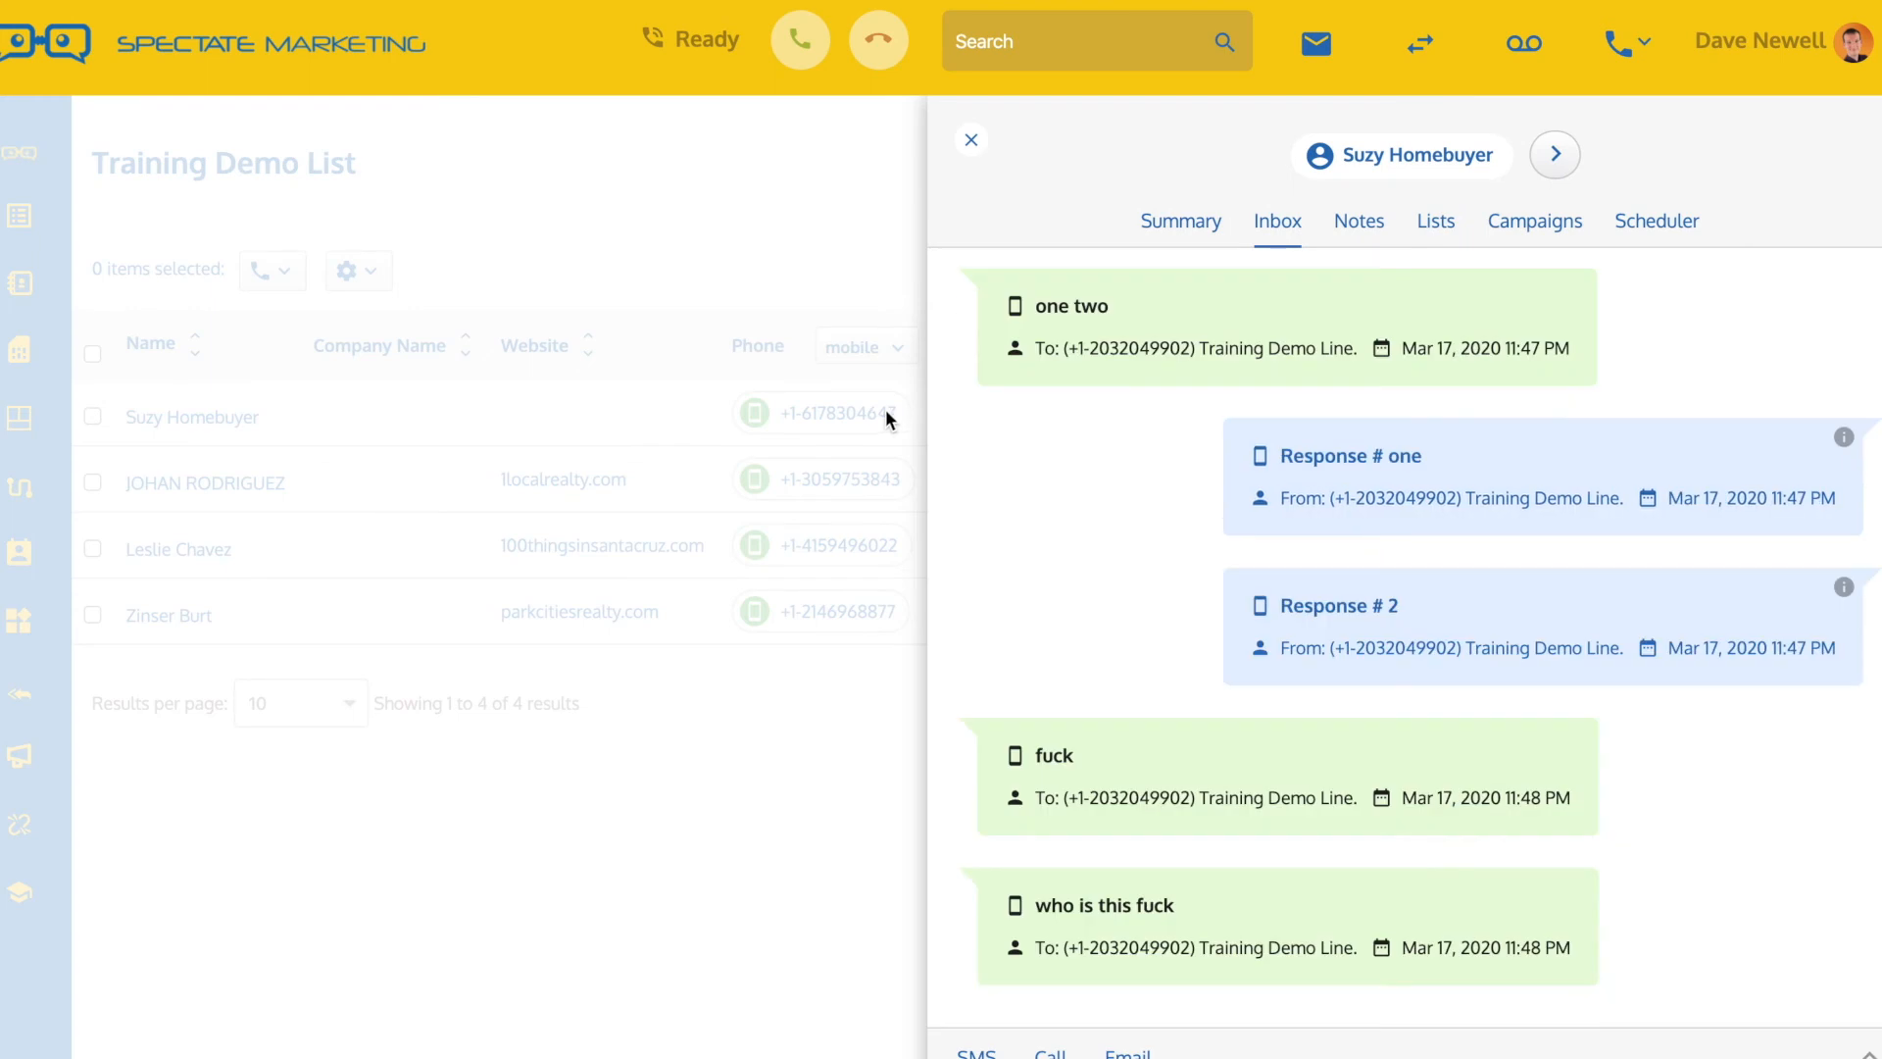
{"action": "left_click_drag", "start_coordinate": [1035, 888], "coordinate": [1130, 879]}
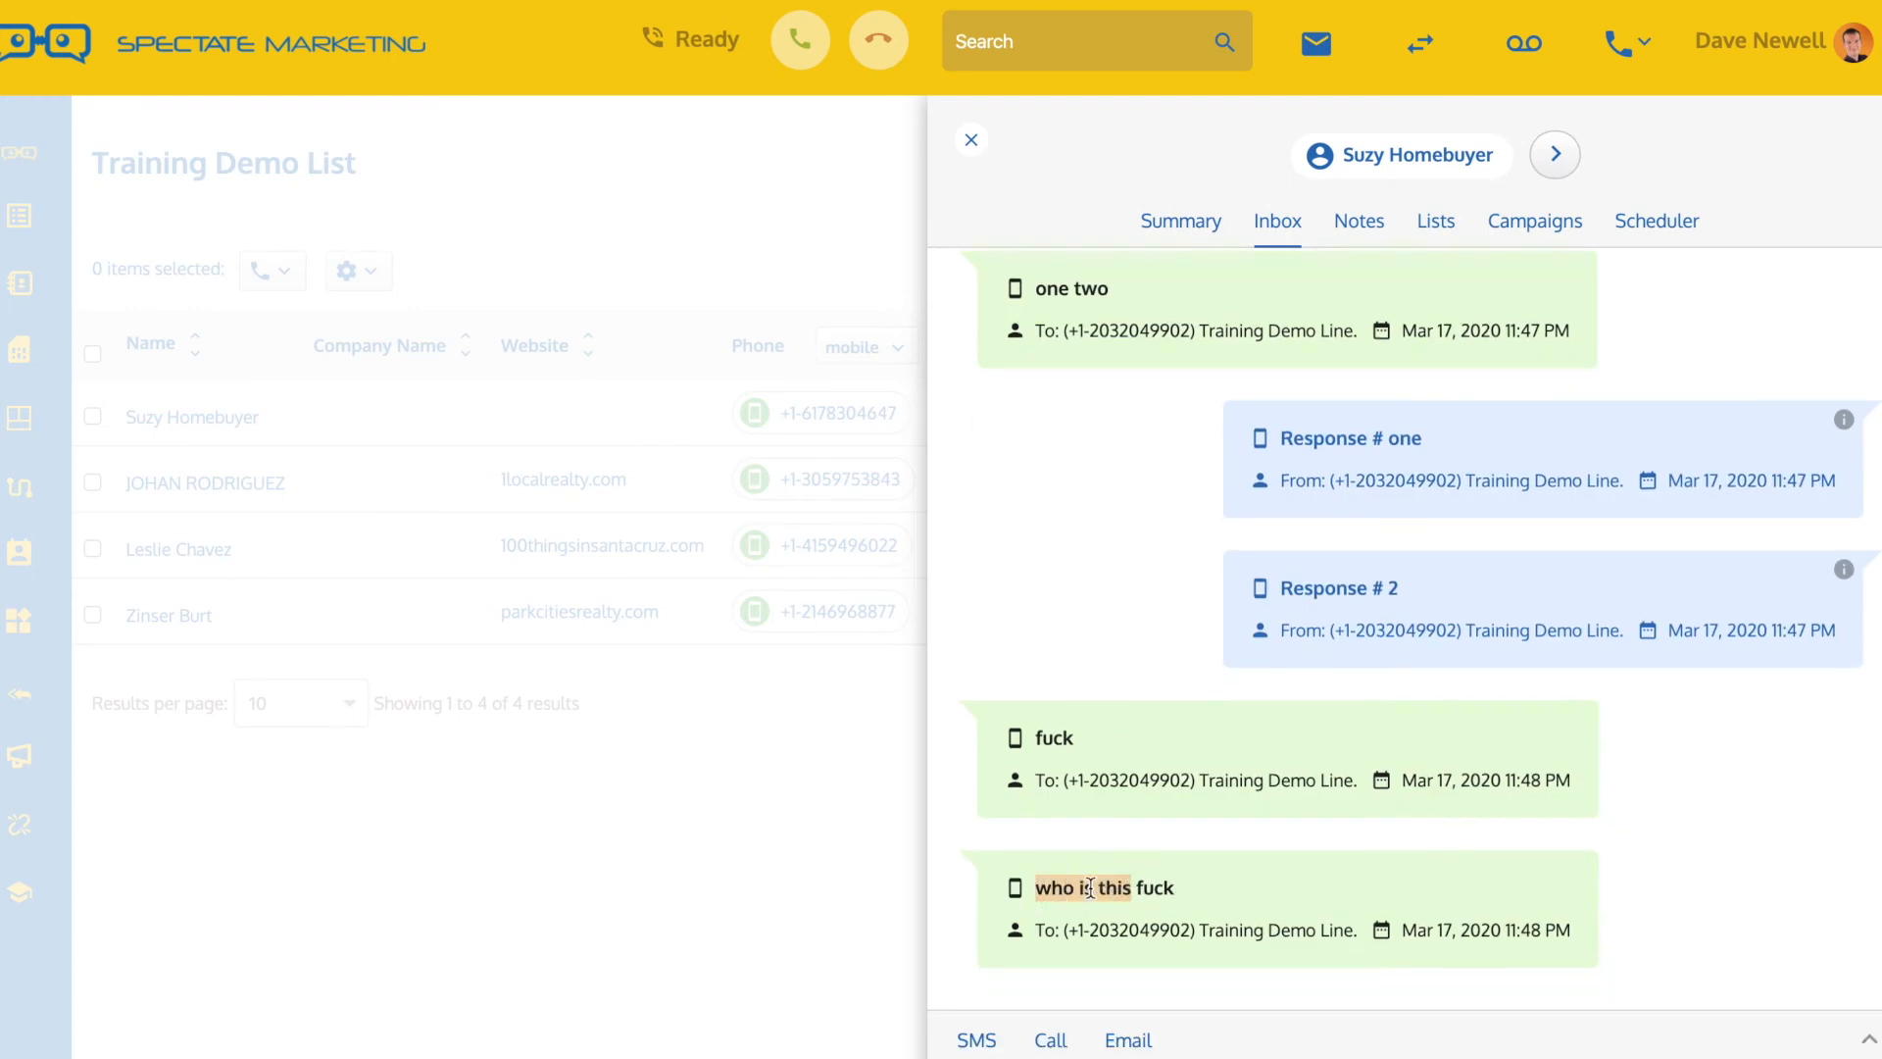
{"action": "left_click", "coordinate": [1141, 883]}
{"action": "left_click_drag", "start_coordinate": [1141, 883], "coordinate": [1170, 885]}
{"action": "left_click", "coordinate": [1170, 886]}
{"action": "left_click", "coordinate": [971, 146]}
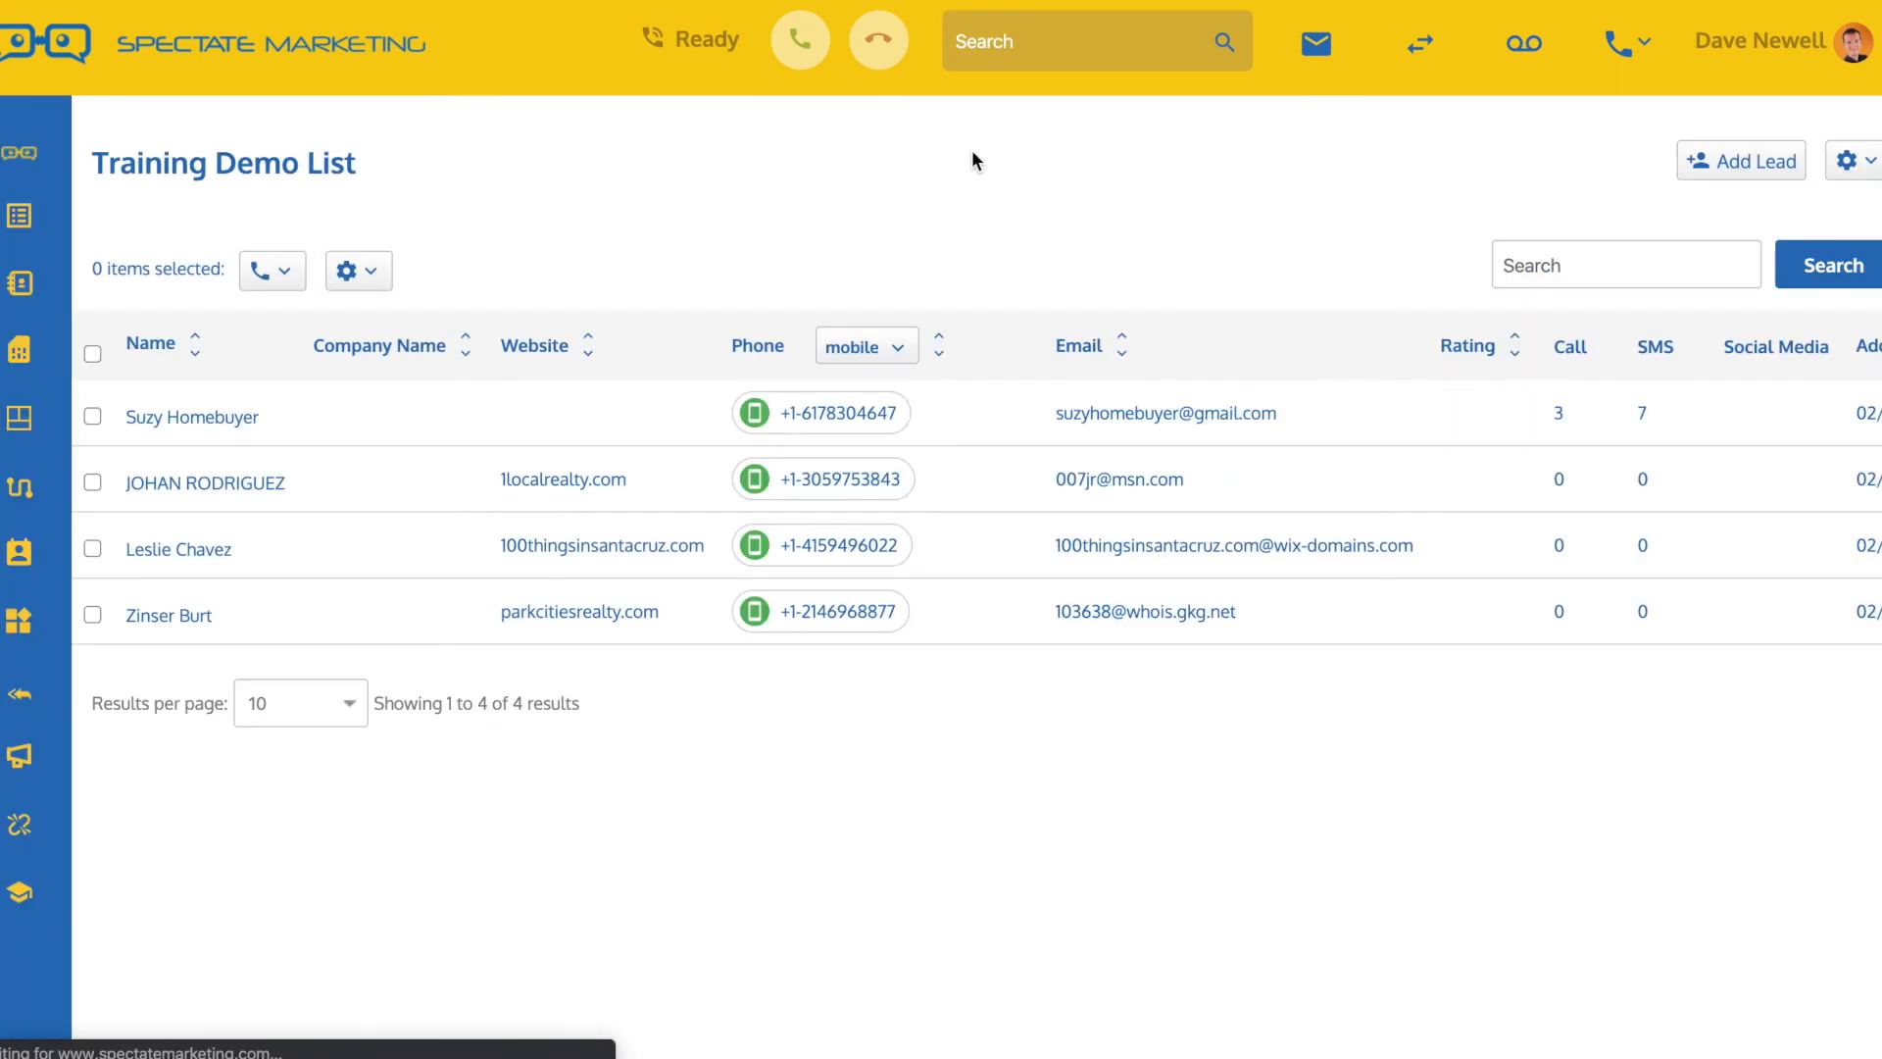
Start a new keyword in the Training Demo SMS Autoresponder and add "coupon" as its trigger word
{"action": "left_click", "coordinate": [20, 696]}
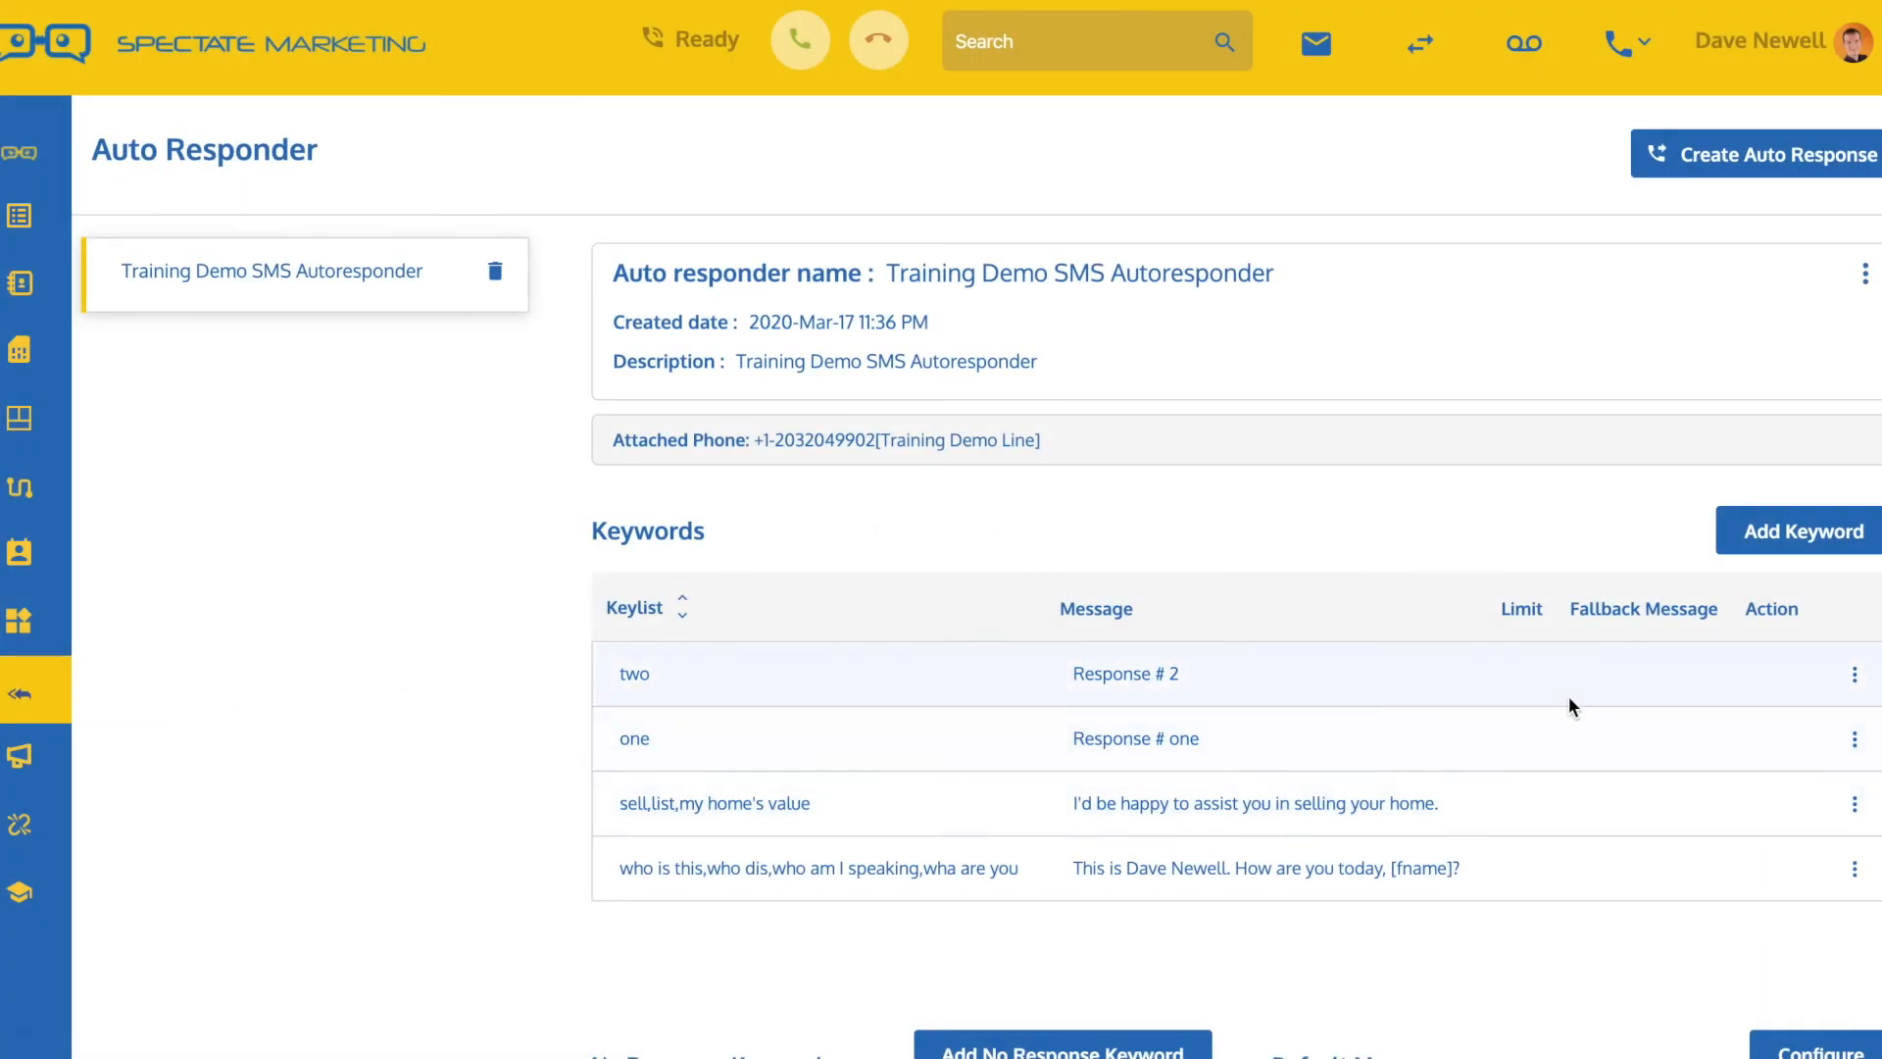
{"action": "scroll", "coordinate": [1378, 784], "scroll_direction": "down", "scroll_amount": 1}
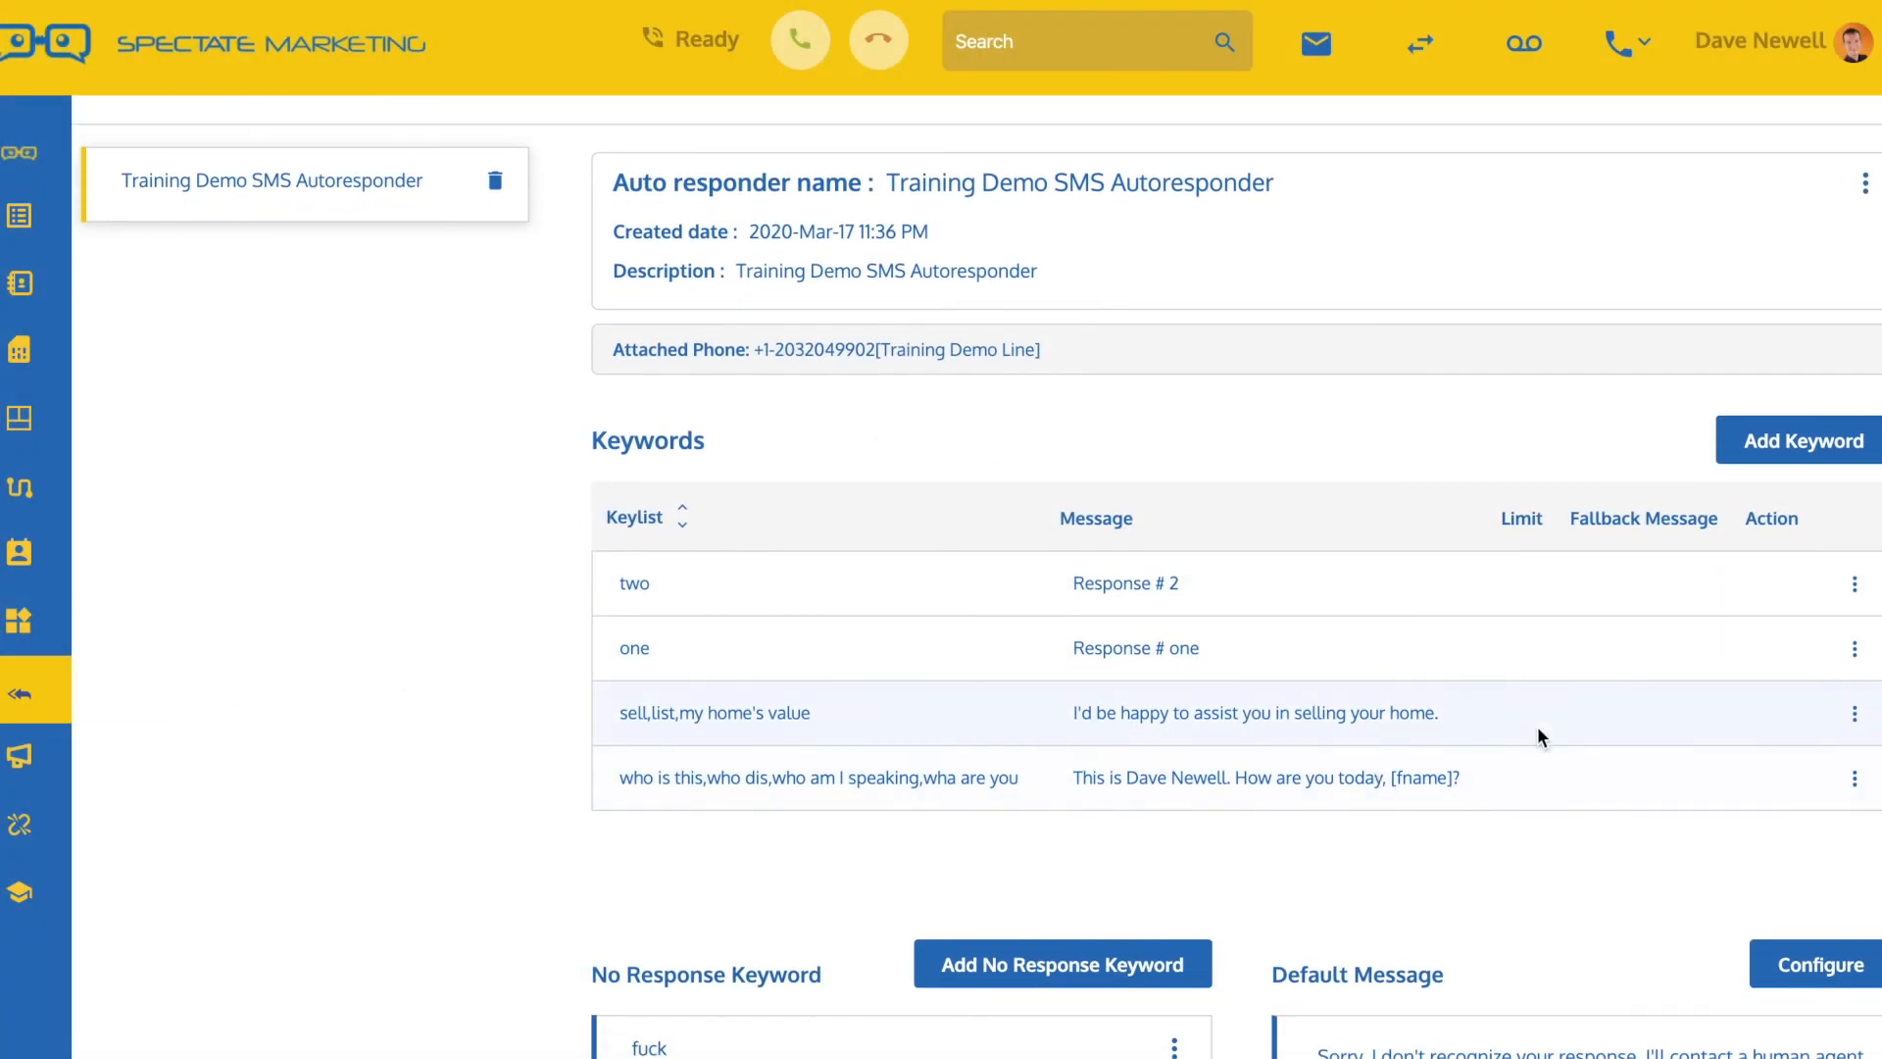
{"action": "left_click", "coordinate": [1764, 446]}
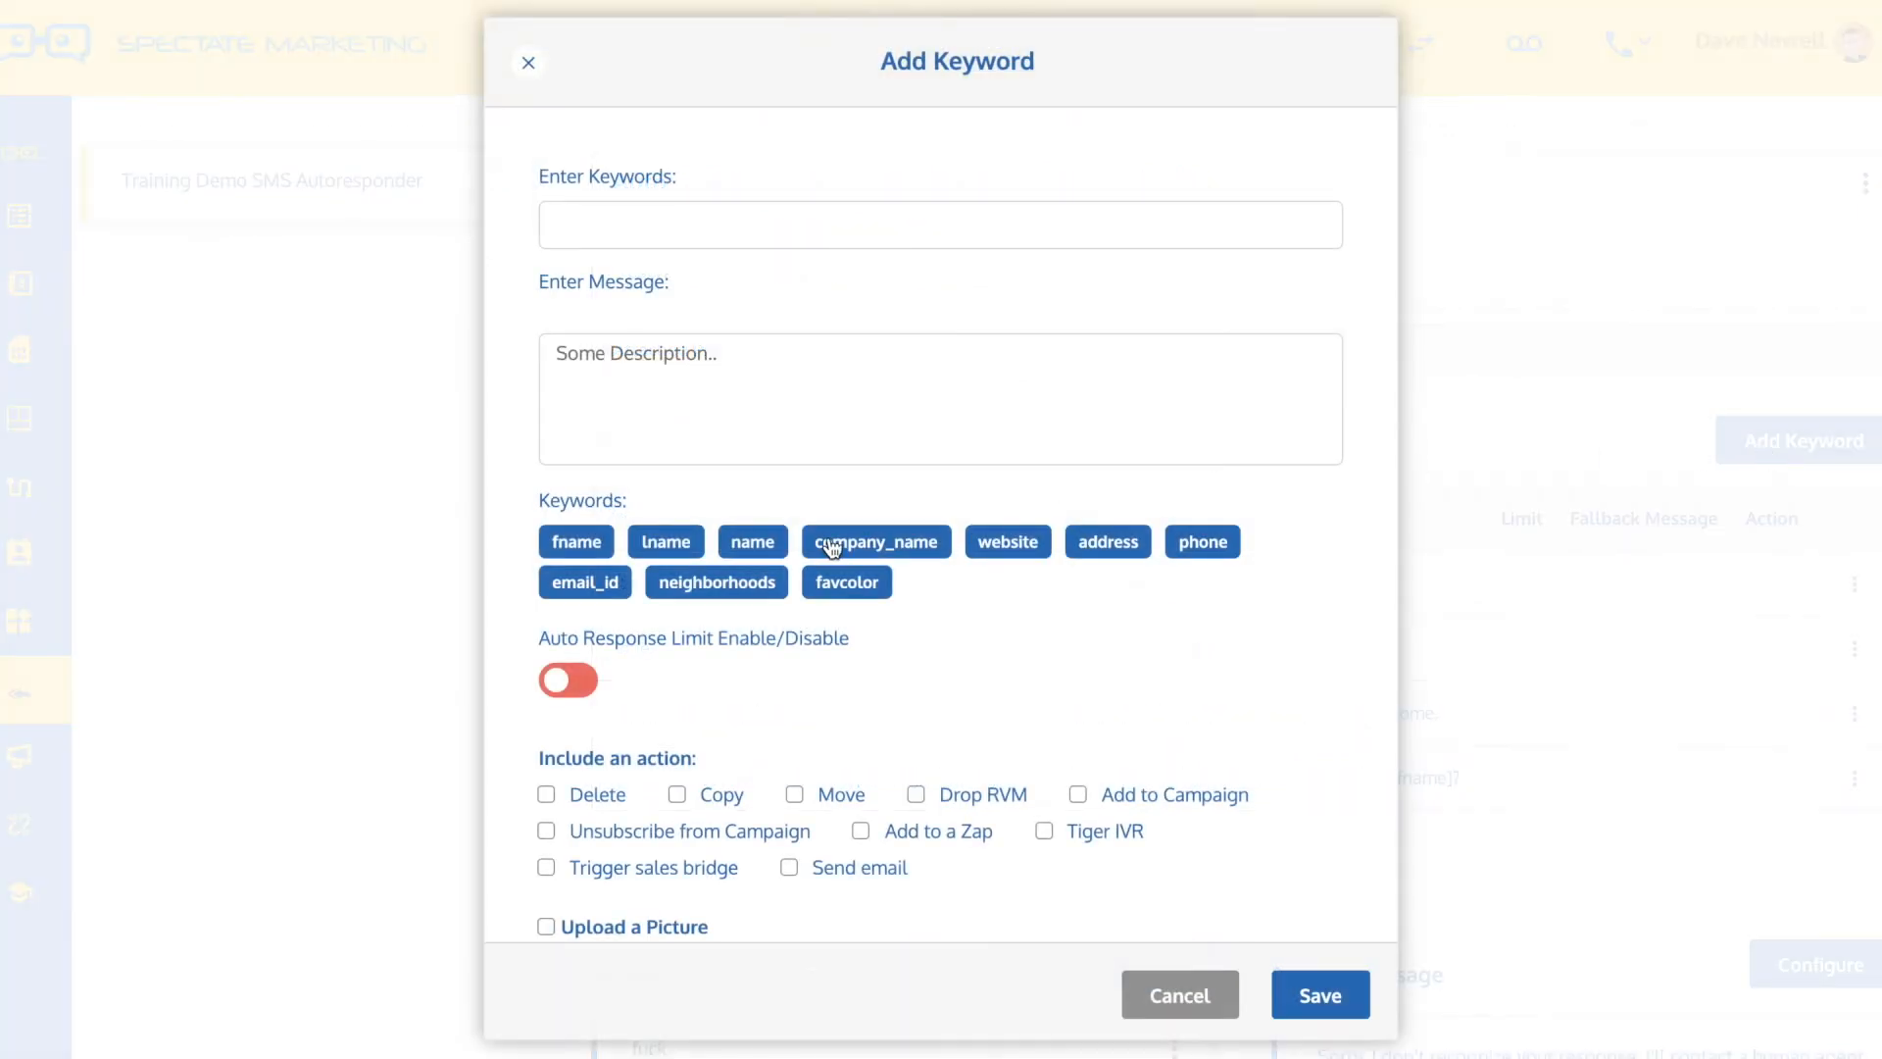
{"action": "scroll", "coordinate": [766, 474], "scroll_direction": "down", "scroll_amount": 1}
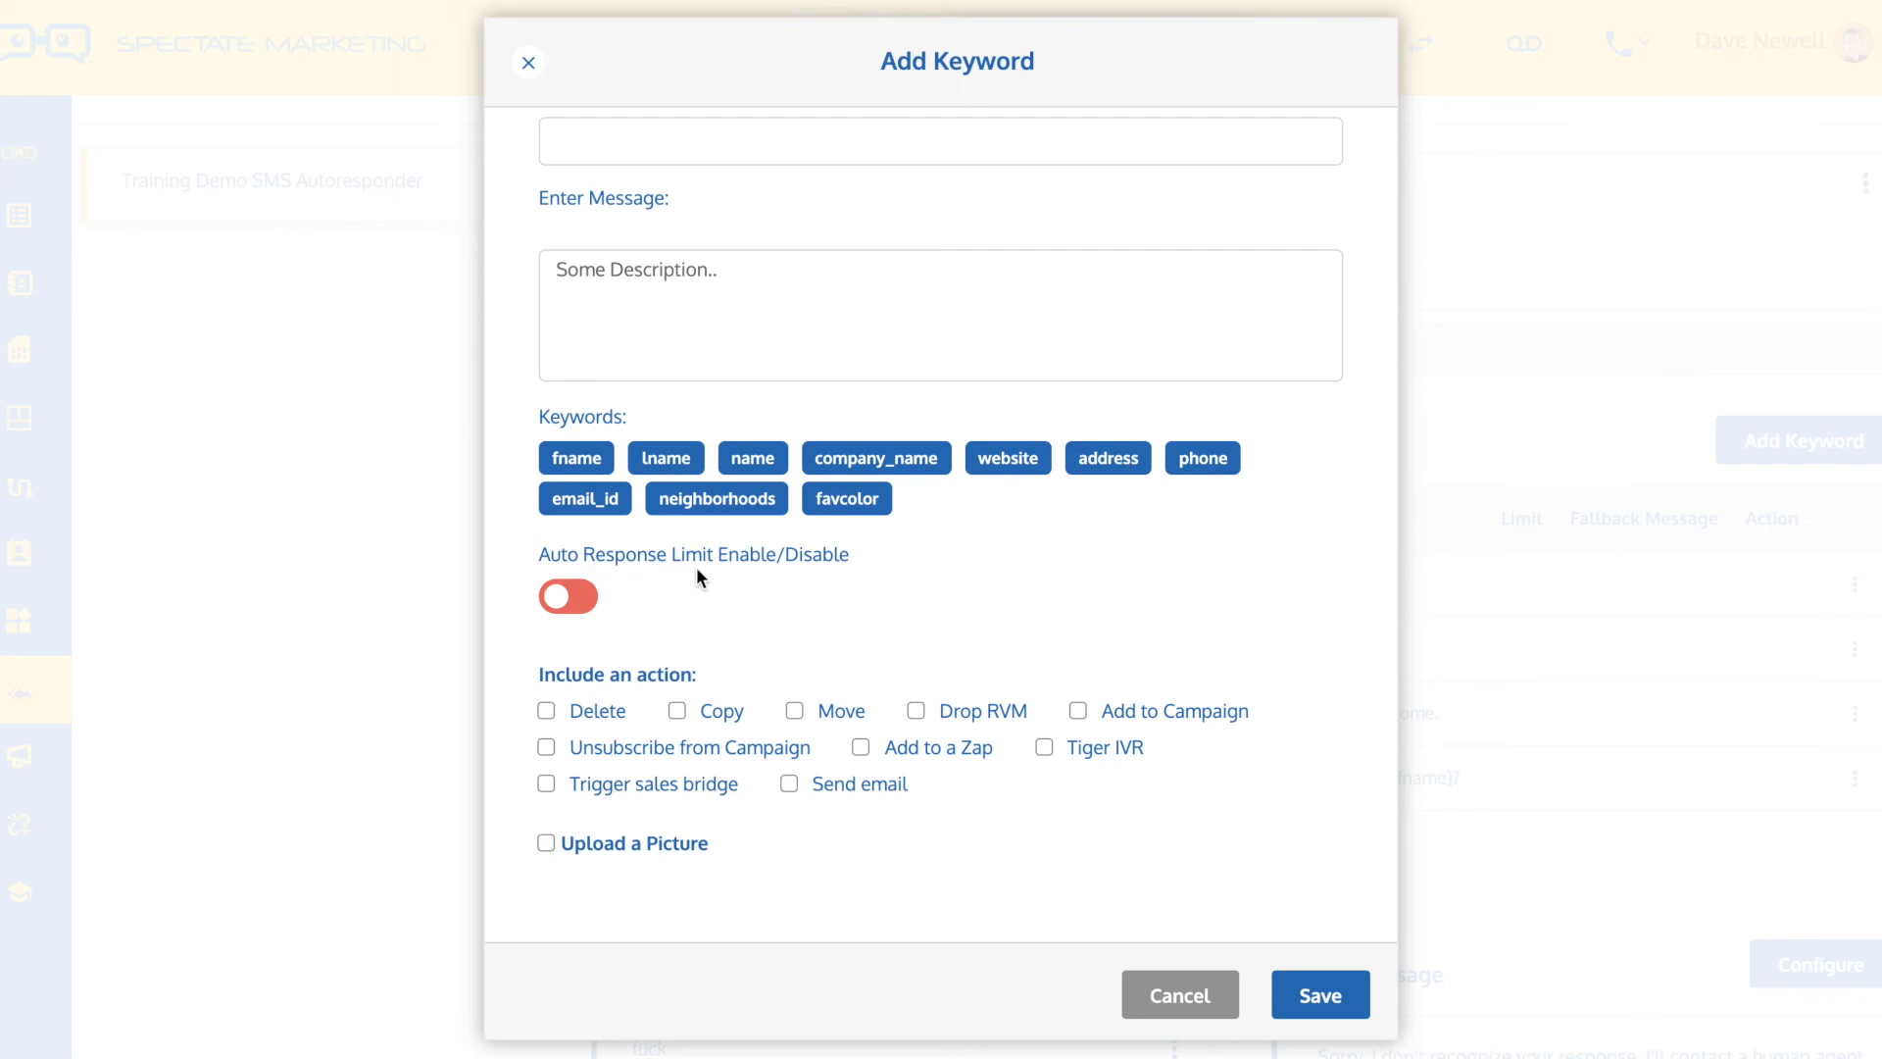
{"action": "scroll", "coordinate": [790, 566], "scroll_direction": "up", "scroll_amount": 1}
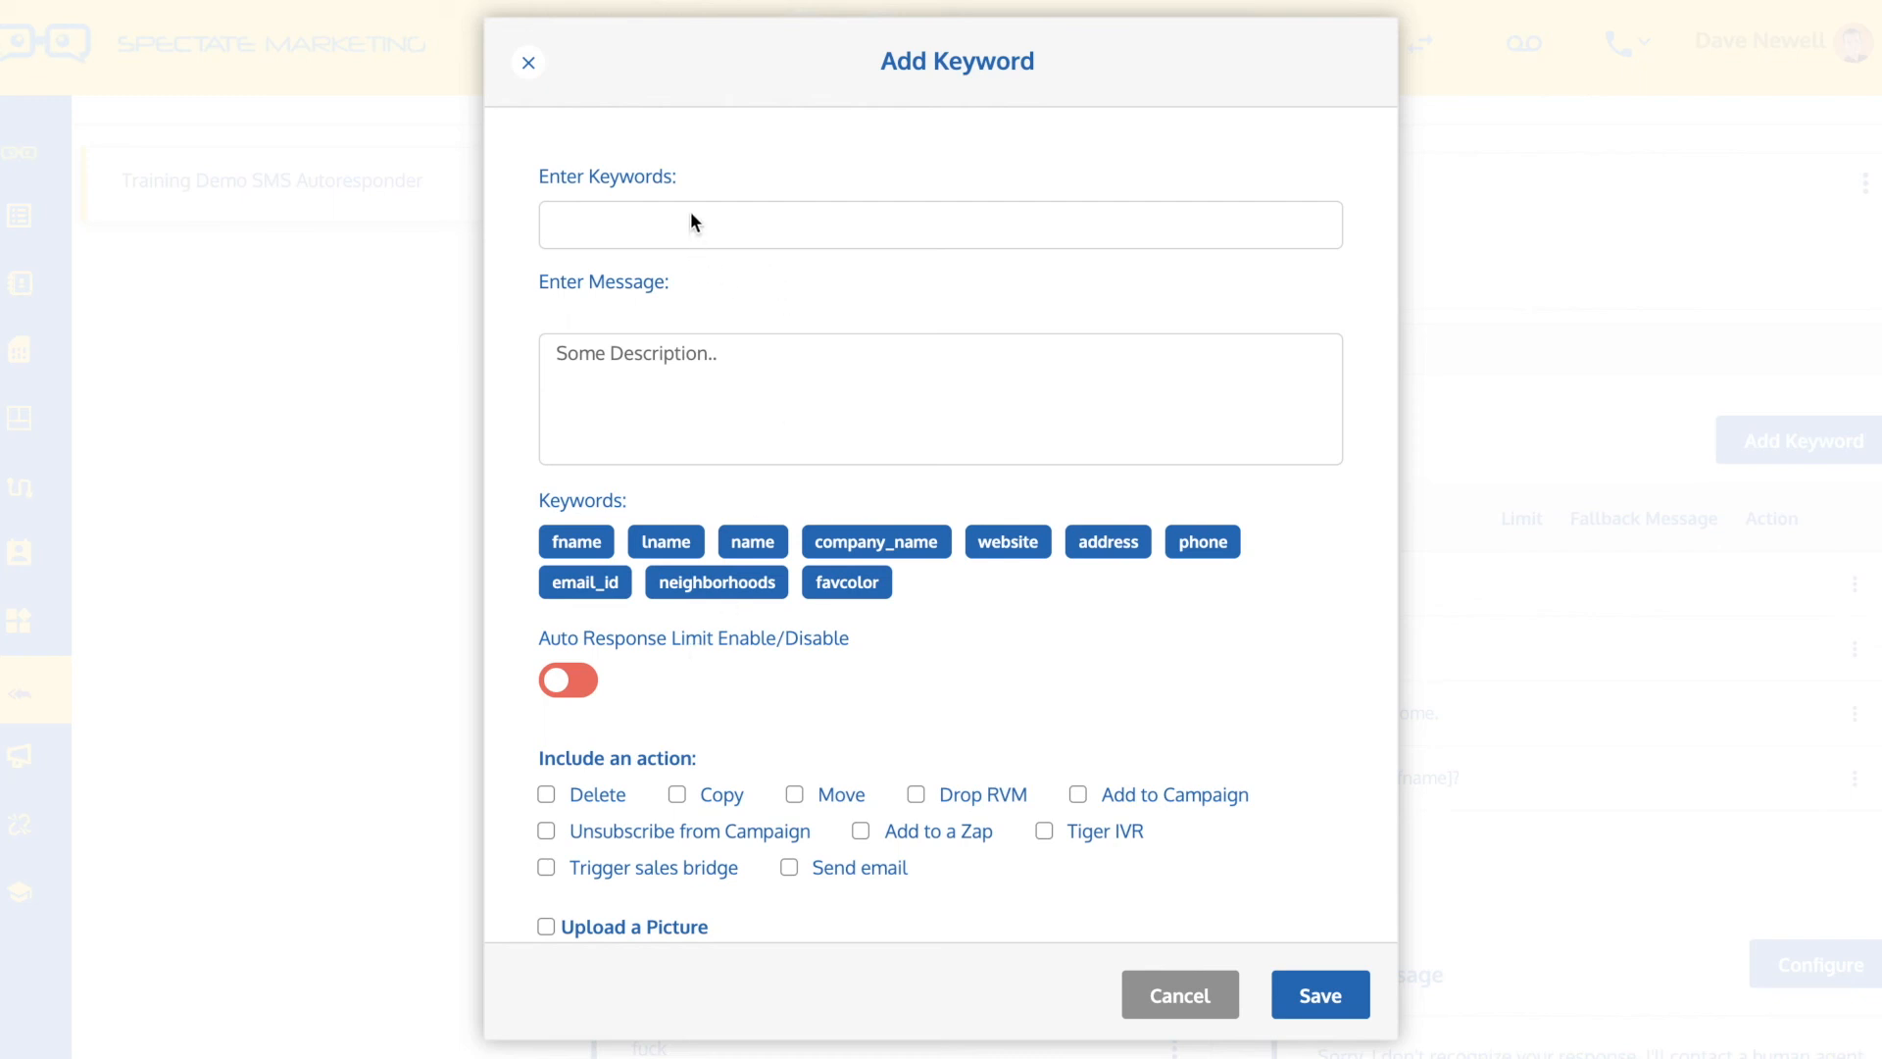
{"action": "type", "text": "co"}
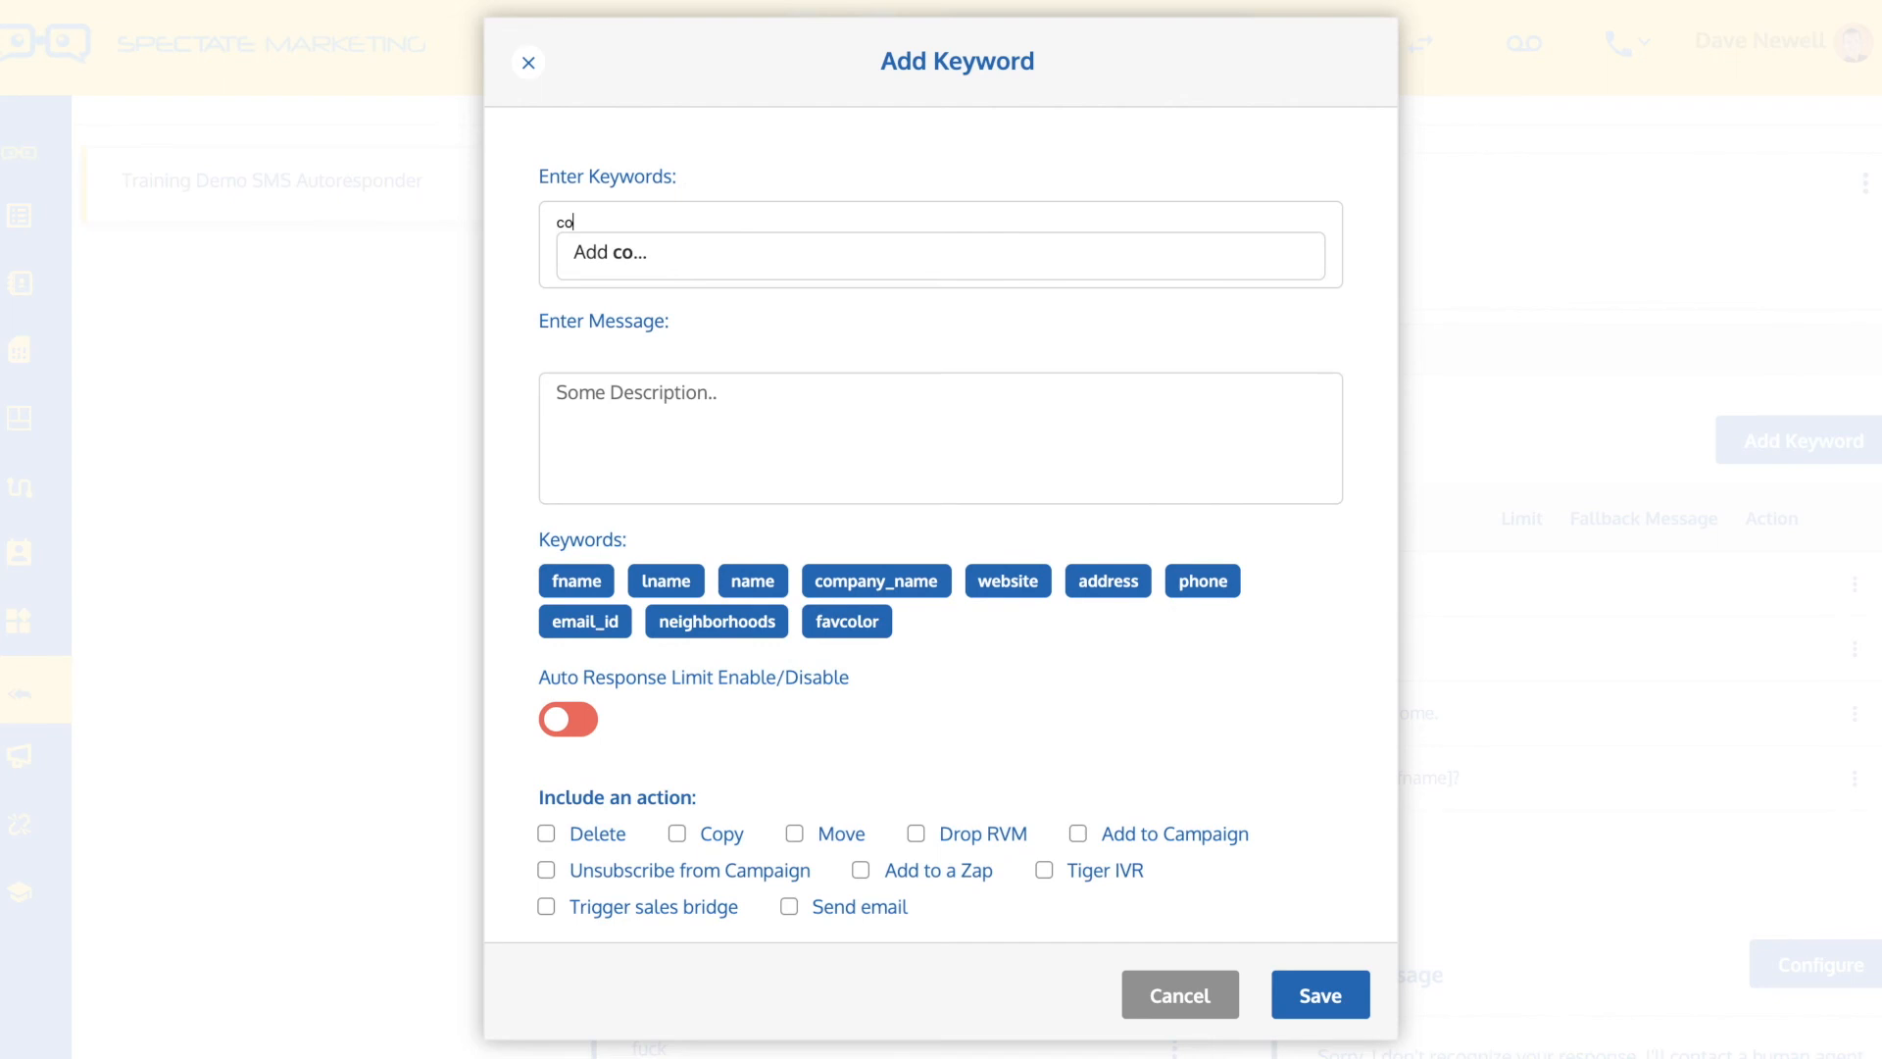
{"action": "type", "text": "upon"}
{"action": "left_click", "coordinate": [646, 261]}
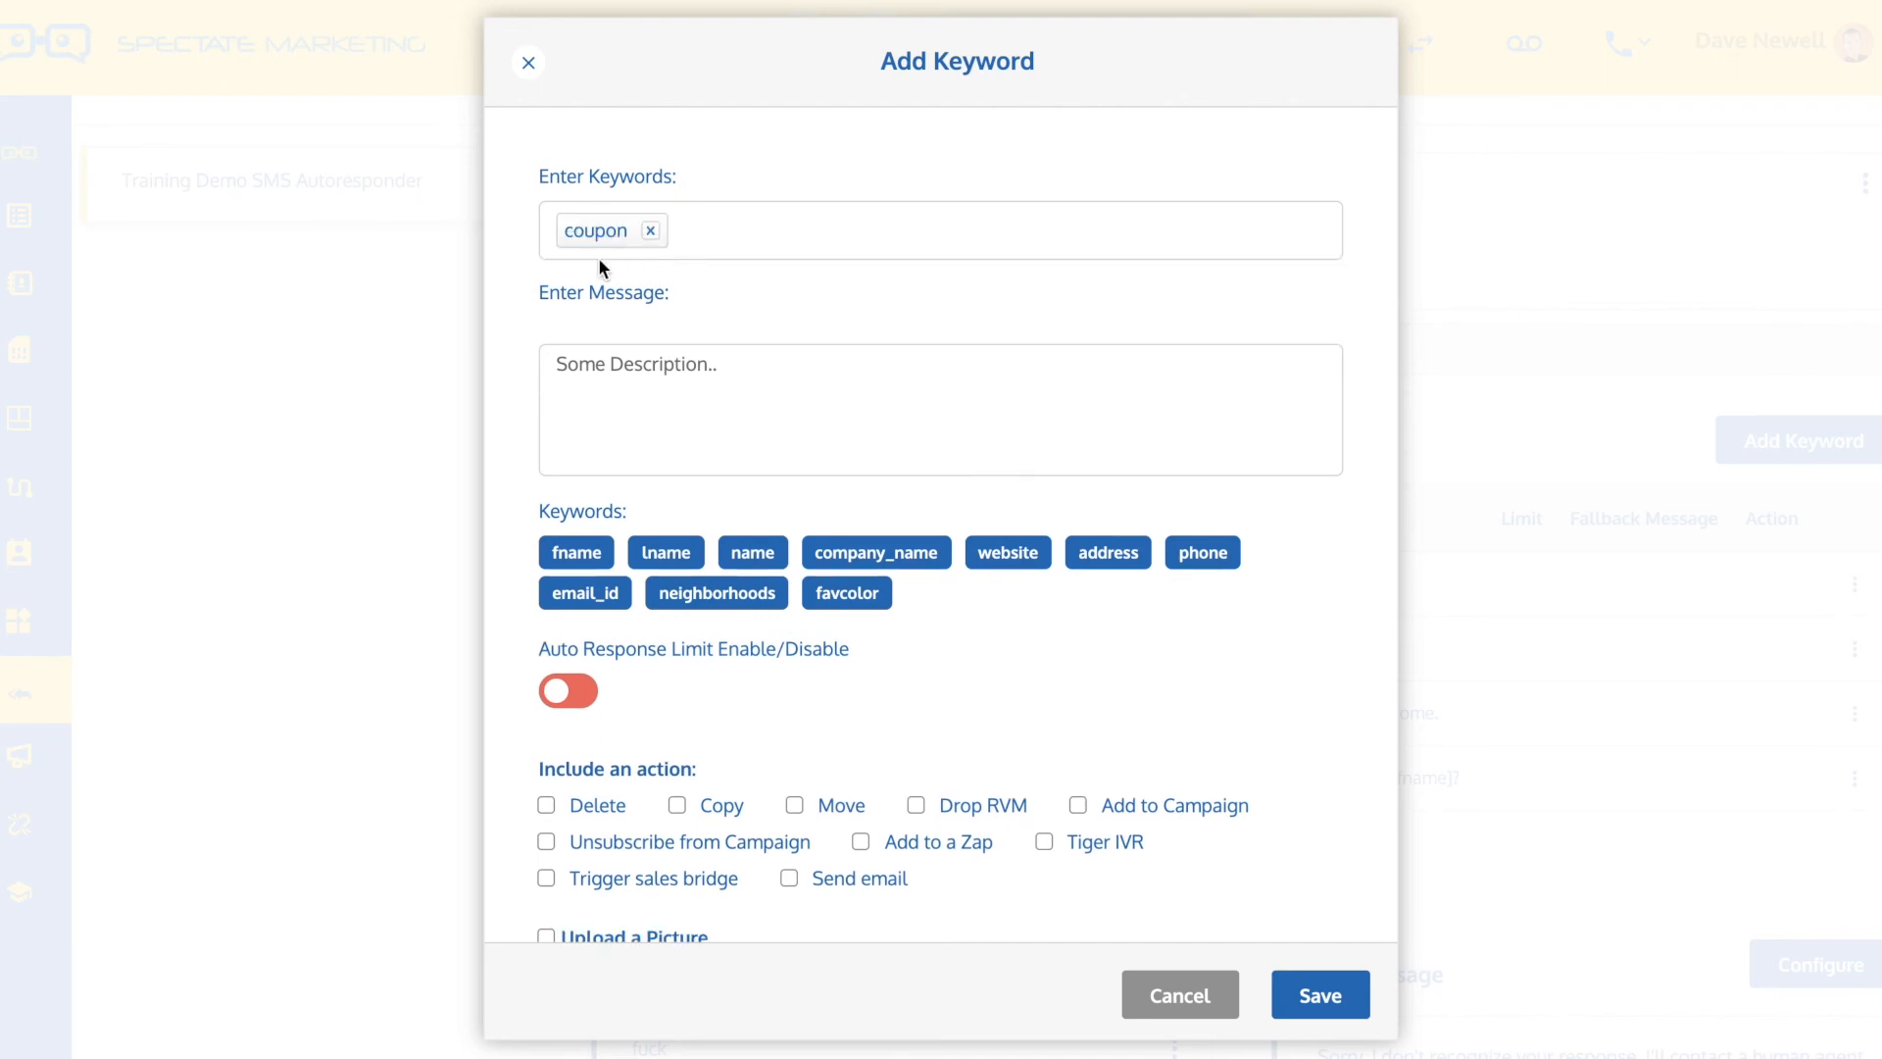
Write "You coupon code is 123456" as the reply message for the coupon keyword
{"action": "left_click", "coordinate": [606, 391]}
{"action": "type", "text": "You c"}
{"action": "type", "text": "po"}
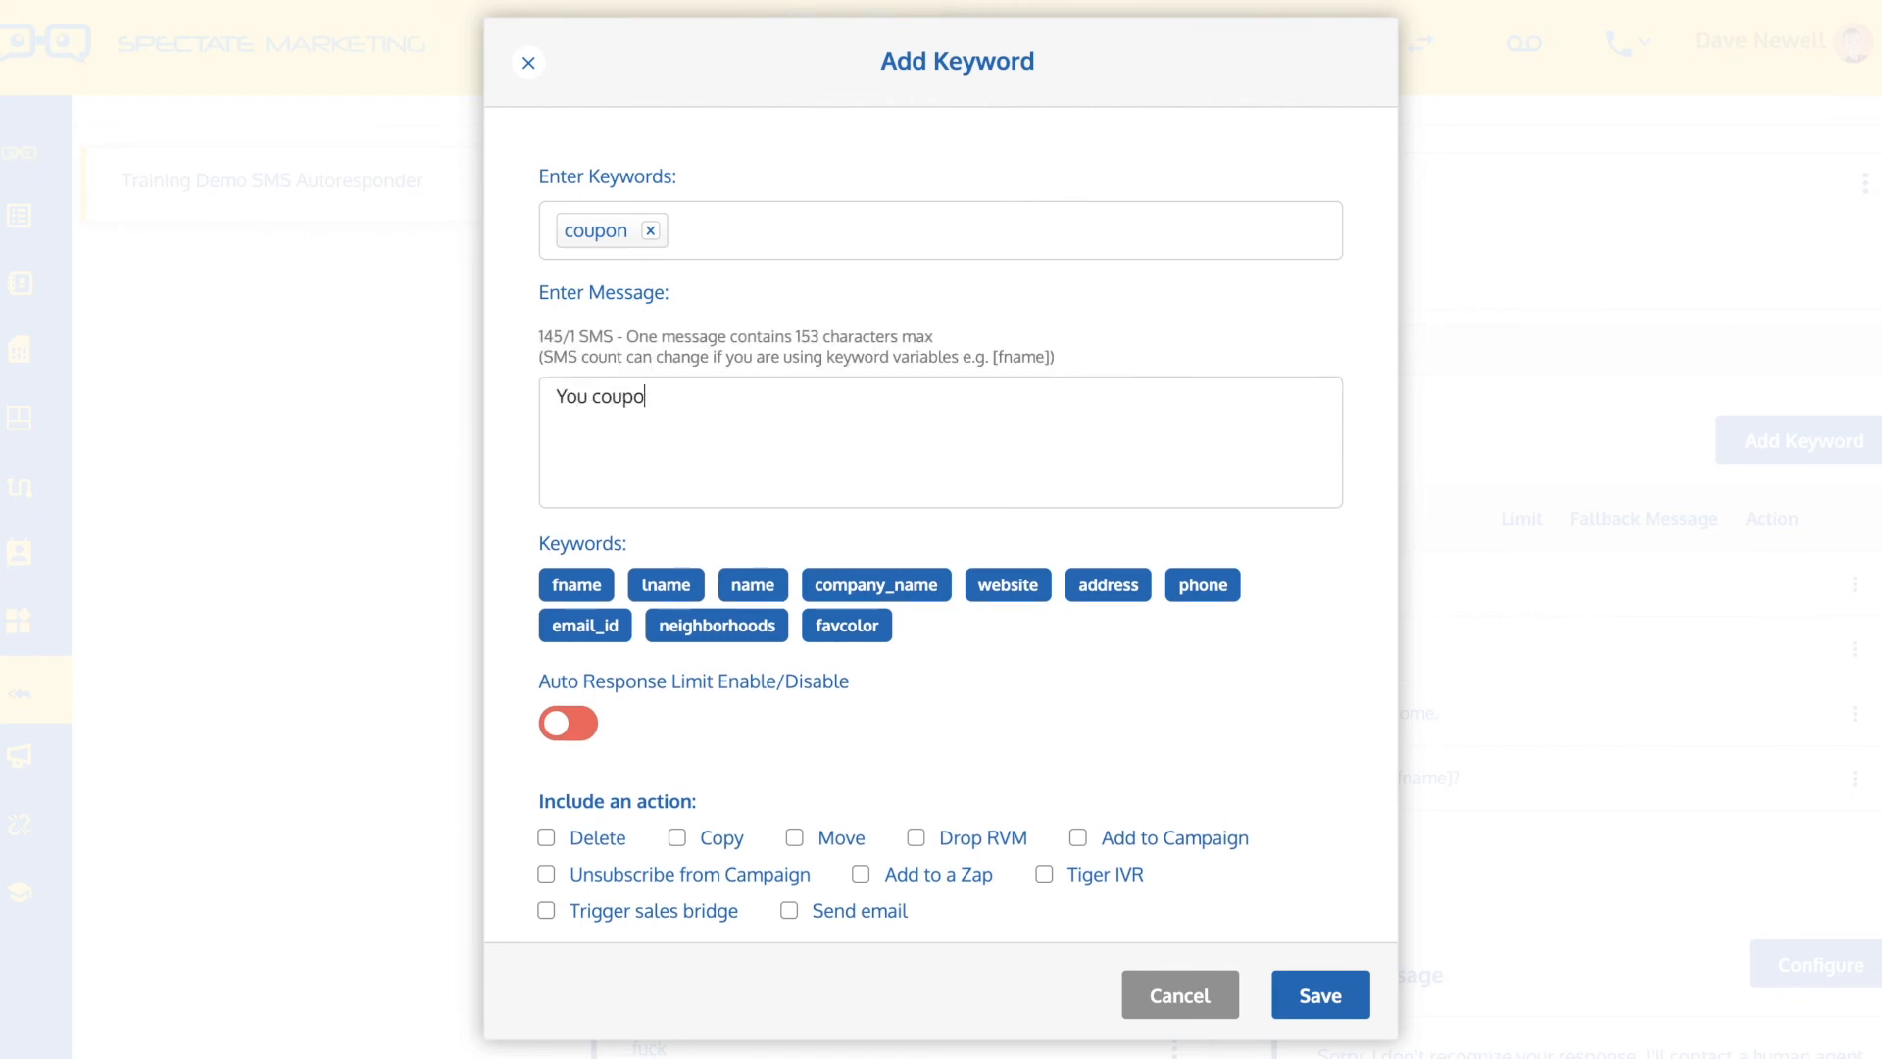
{"action": "type", "text": "n code is "}
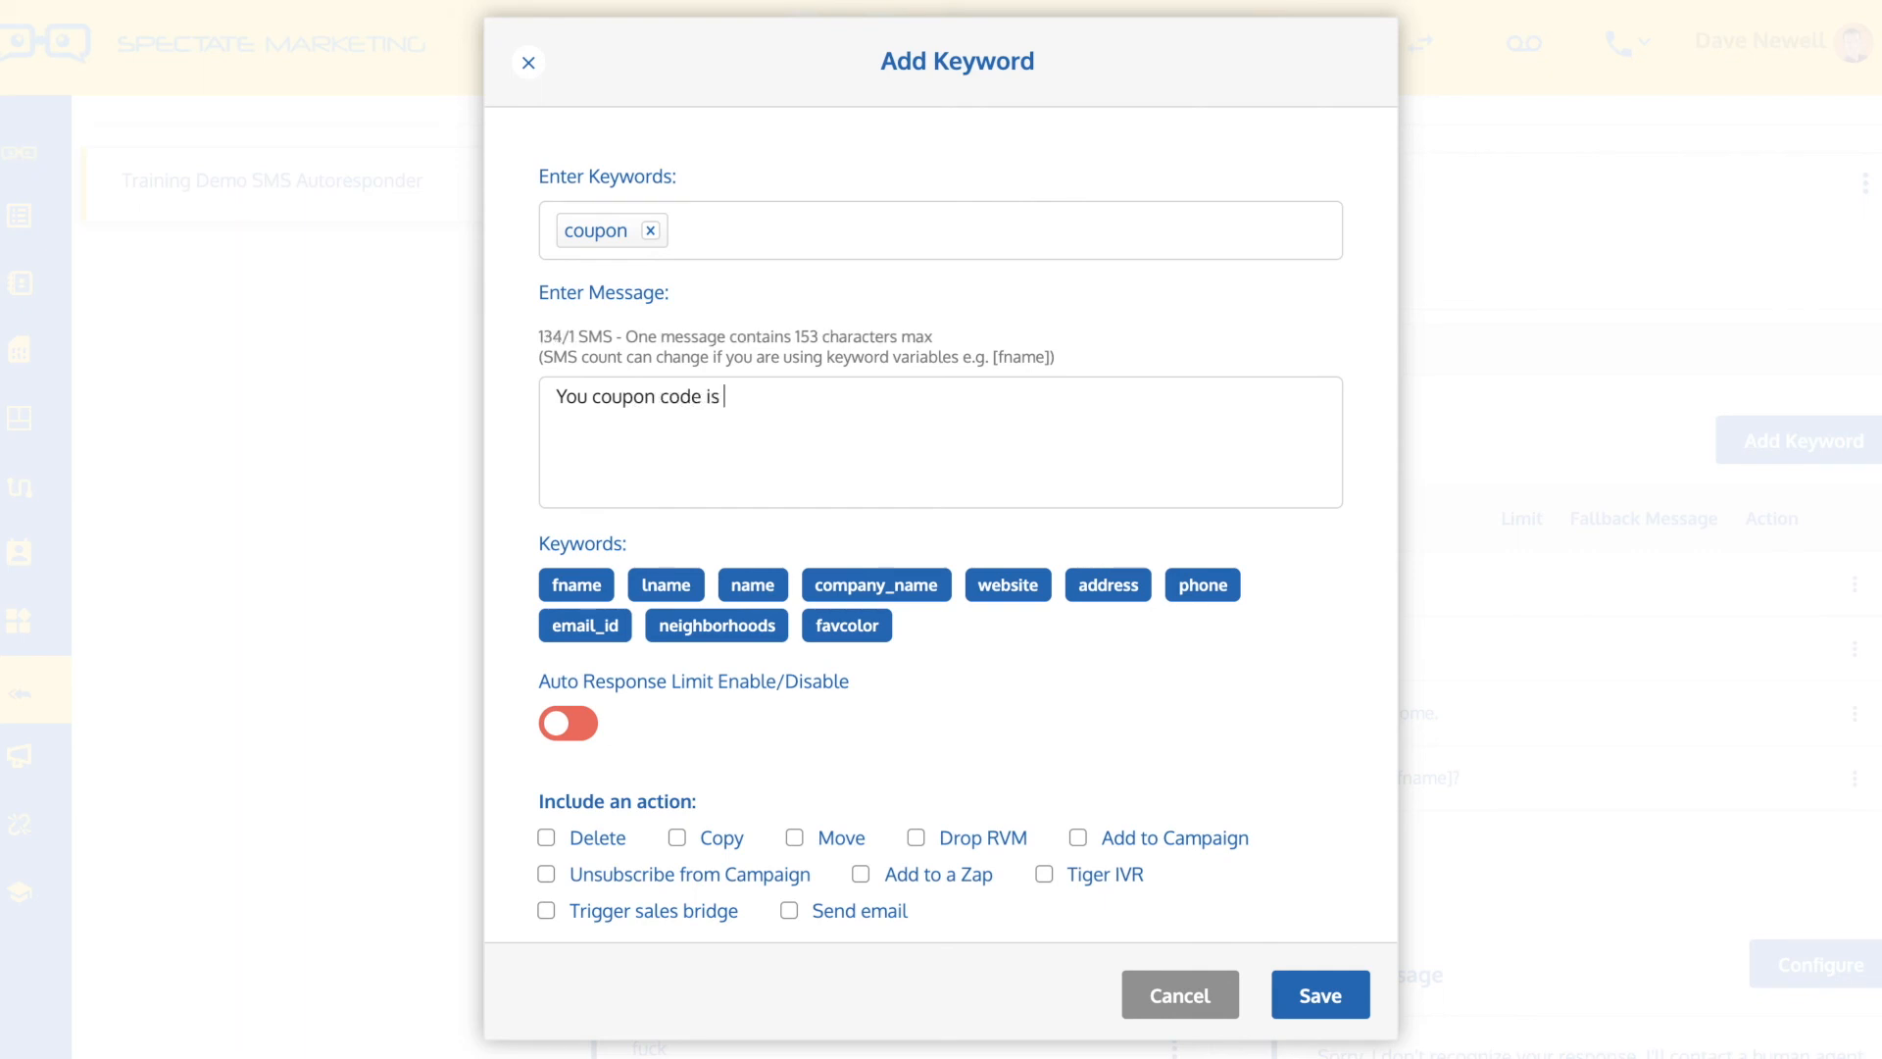
{"action": "type", "text": "123456"}
Enable the auto response limit for the coupon keyword and set the limit to 1
{"action": "scroll", "coordinate": [776, 395], "scroll_direction": "down", "scroll_amount": 1}
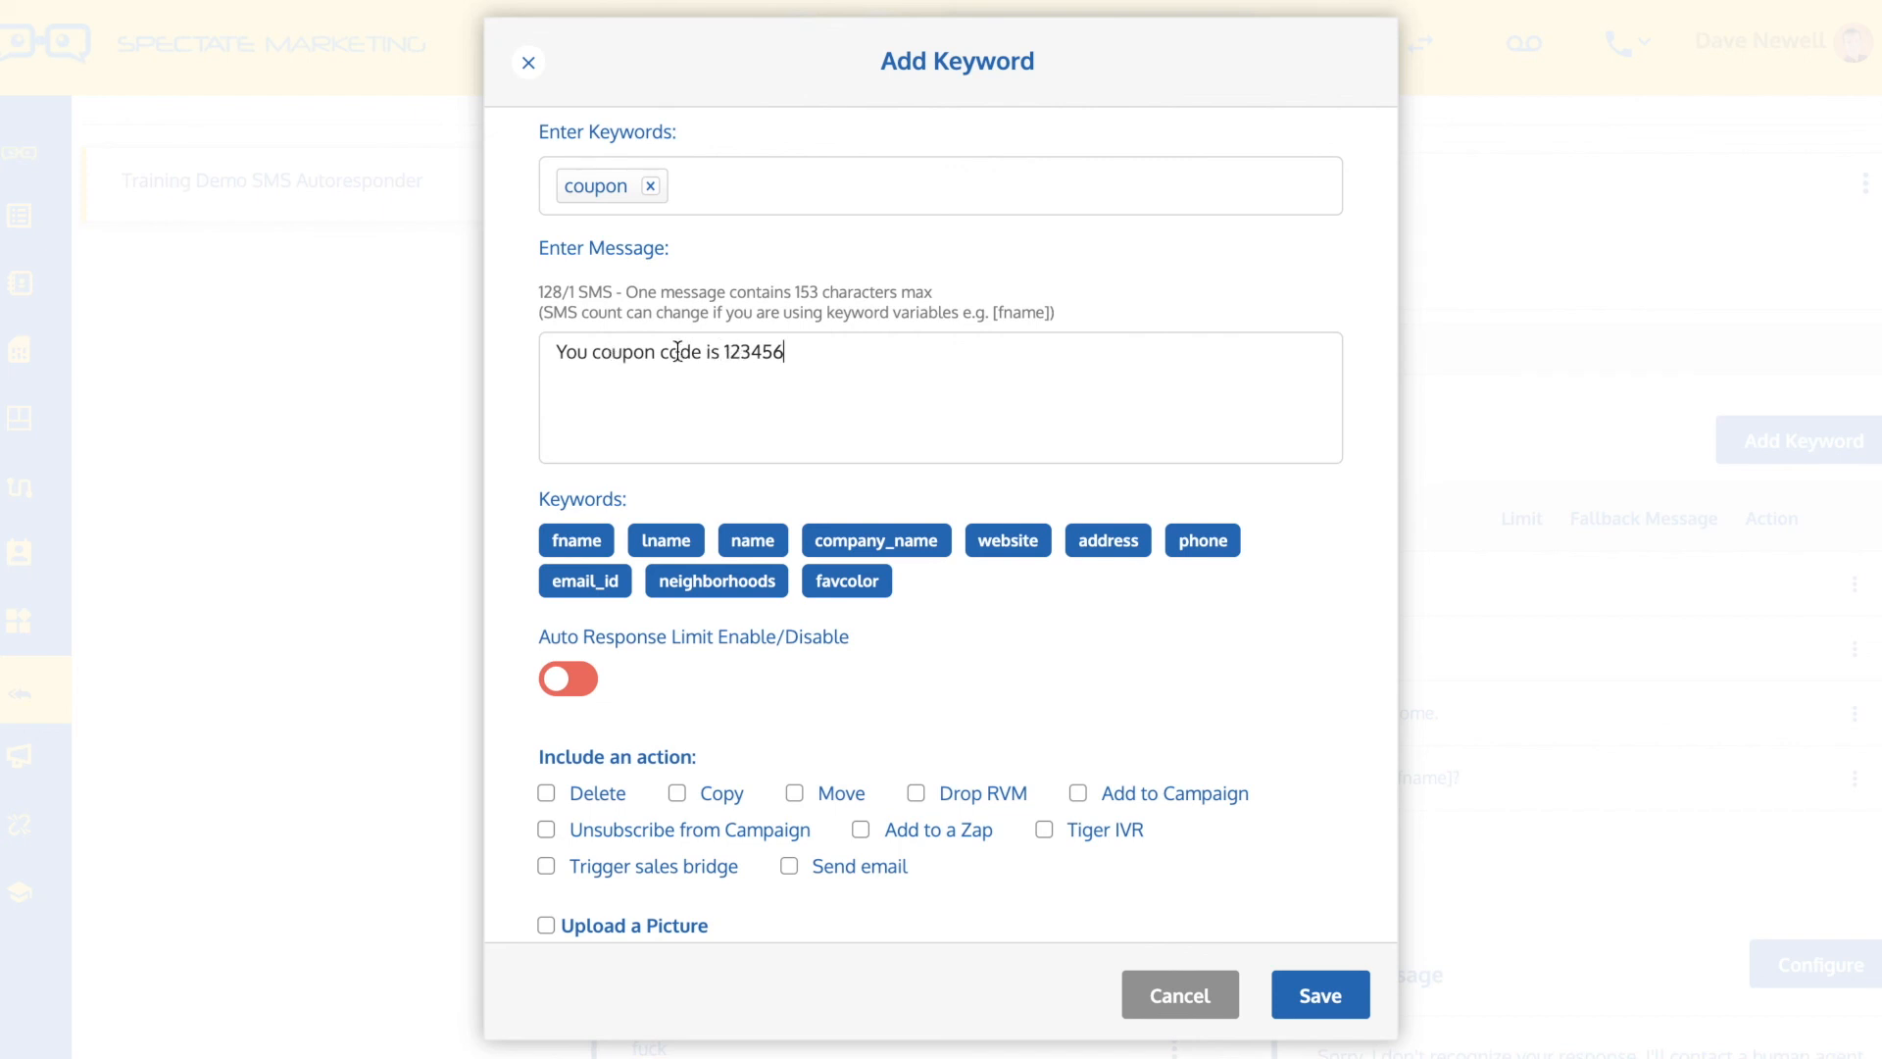
{"action": "scroll", "coordinate": [676, 353], "scroll_direction": "down", "scroll_amount": 1}
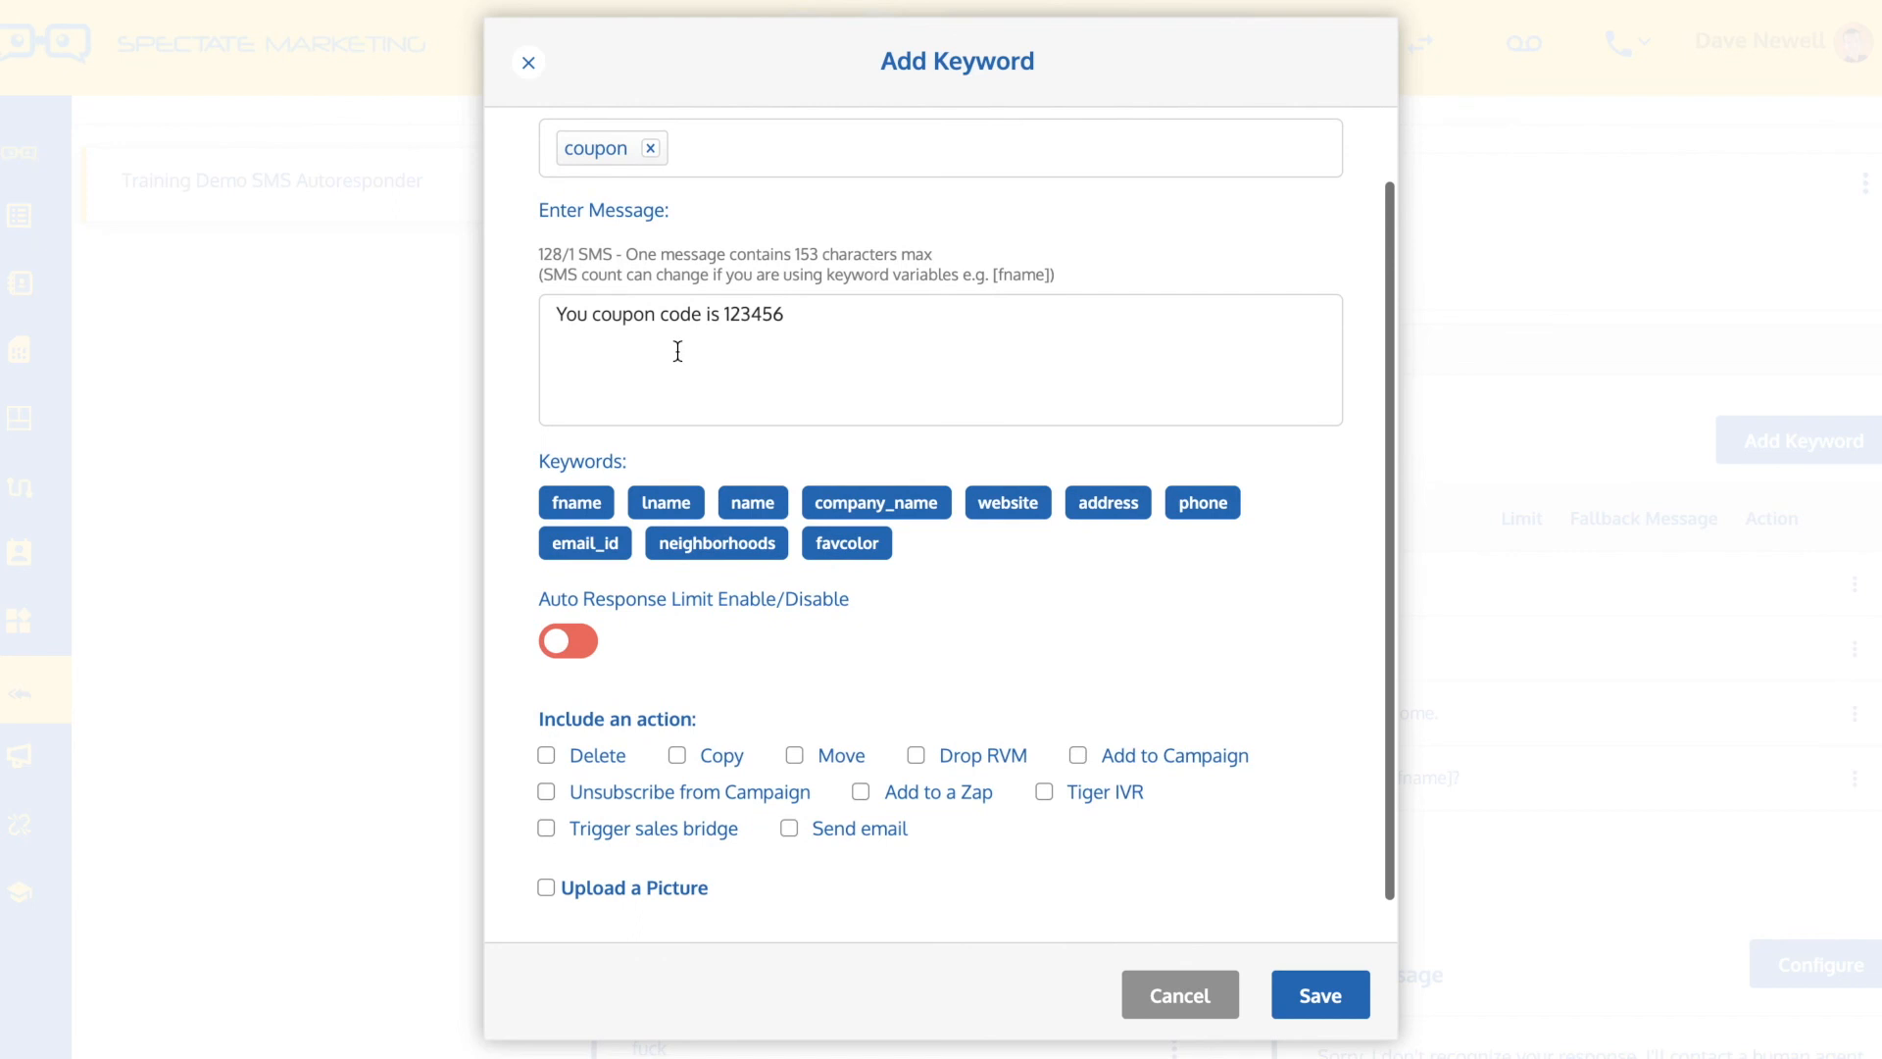
{"action": "left_click", "coordinate": [562, 643]}
{"action": "scroll", "coordinate": [707, 644], "scroll_direction": "down", "scroll_amount": 3}
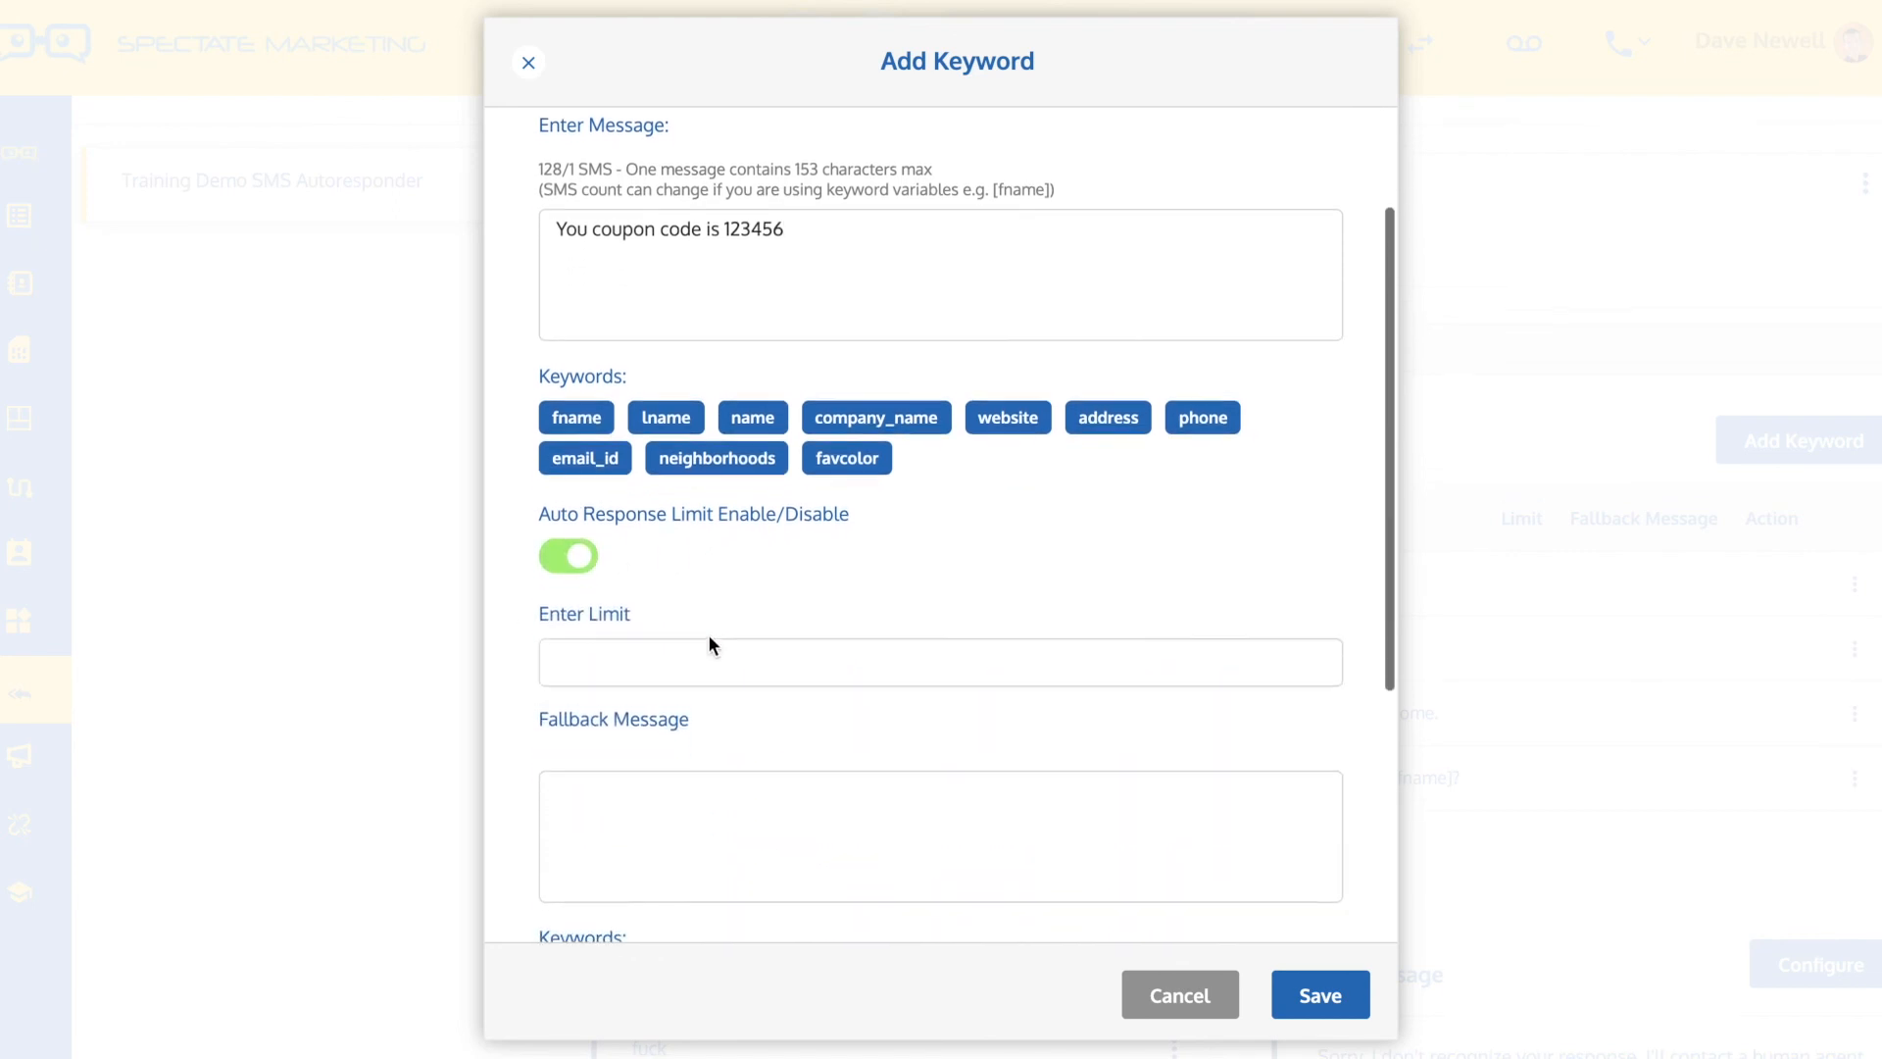
{"action": "left_click", "coordinate": [589, 635]}
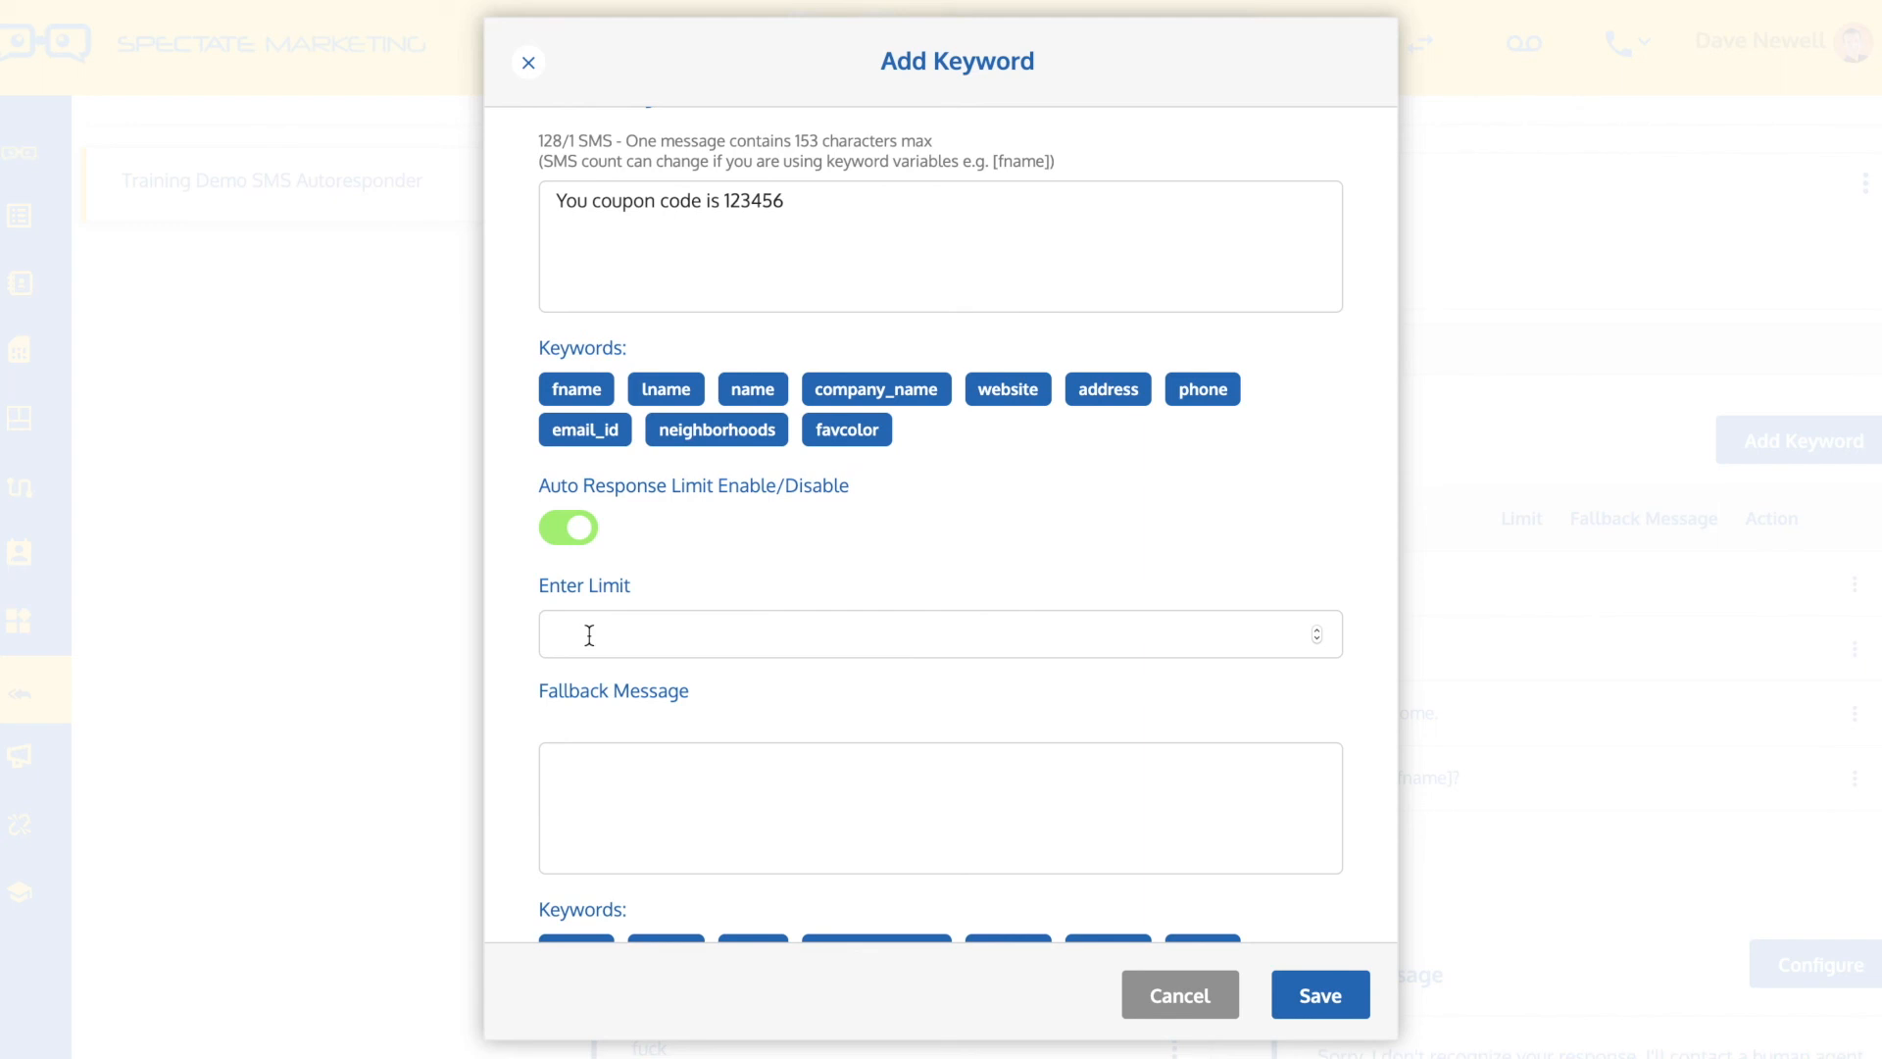
{"action": "type", "text": "1"}
Enter the fallback message "Sorry, you've already received one coupon" and save the coupon keyword
{"action": "left_click", "coordinate": [590, 789]}
{"action": "type", "text": "Sorry, you've already received 1"}
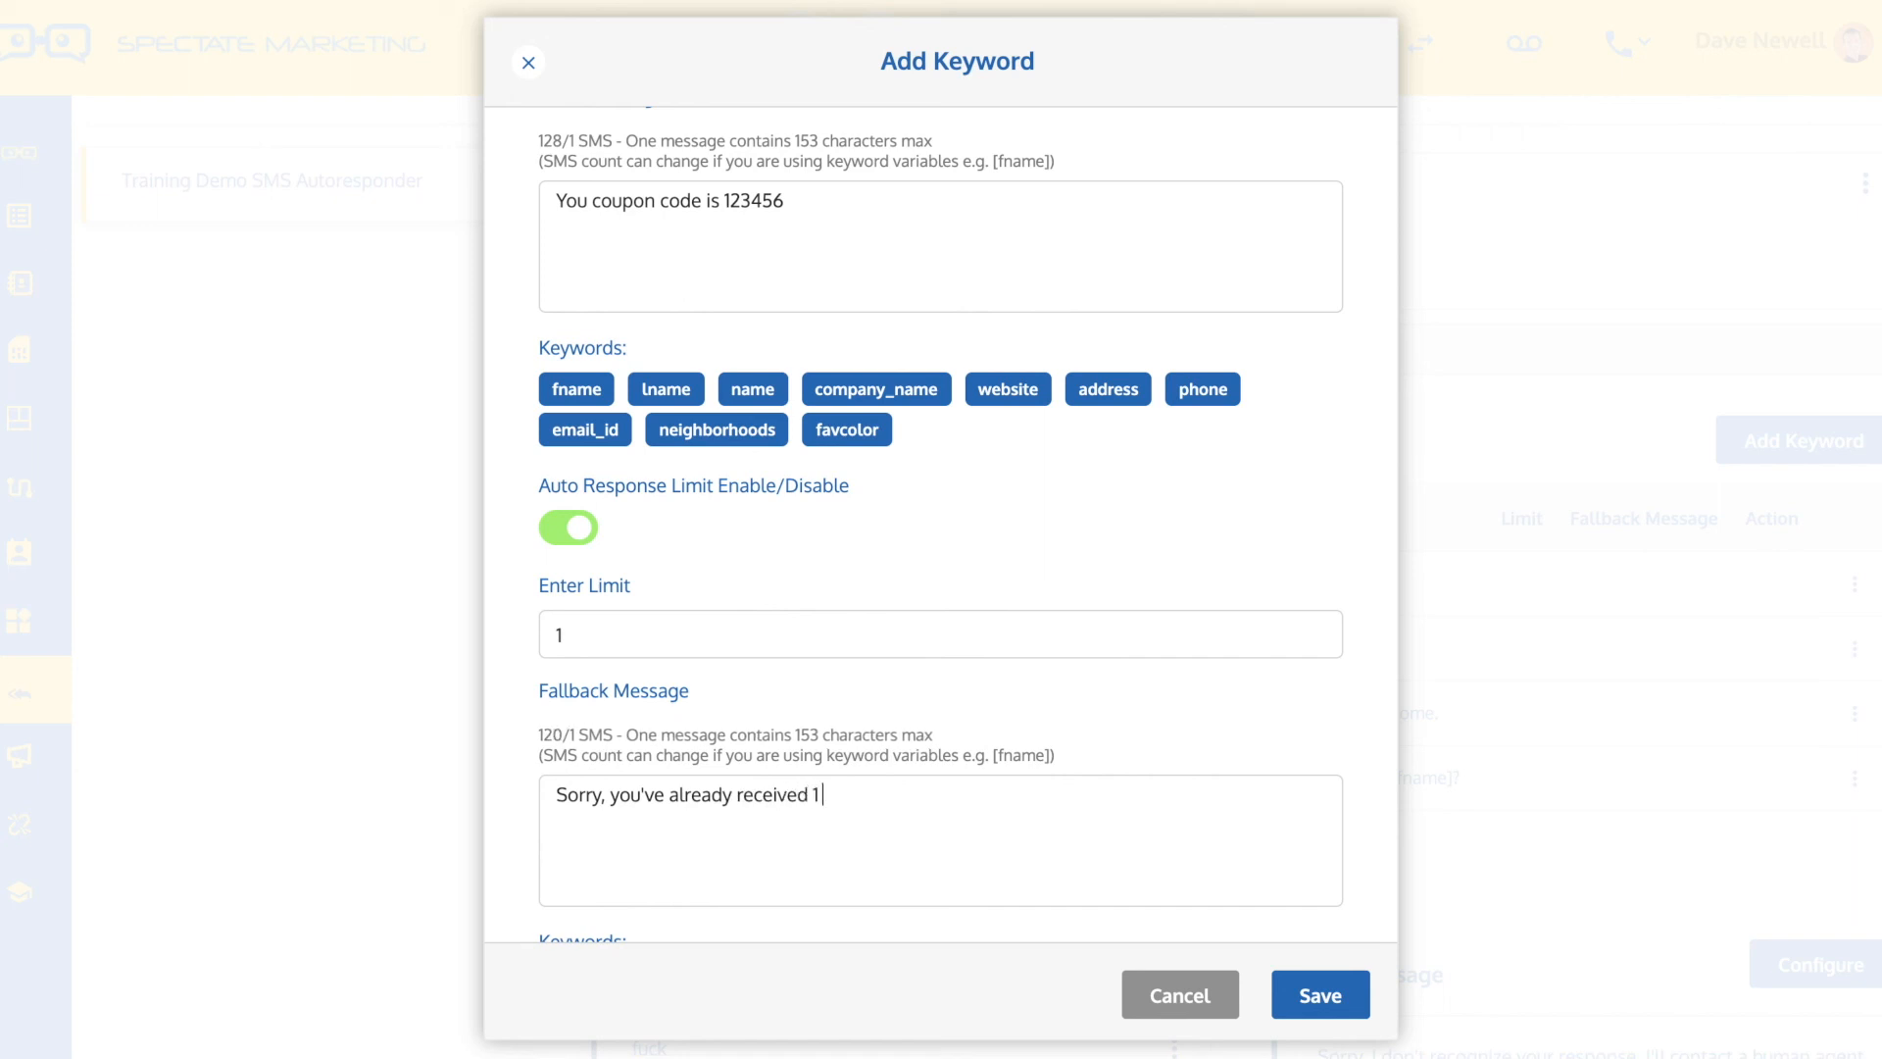
{"action": "type", "text": " coupon alrea"}
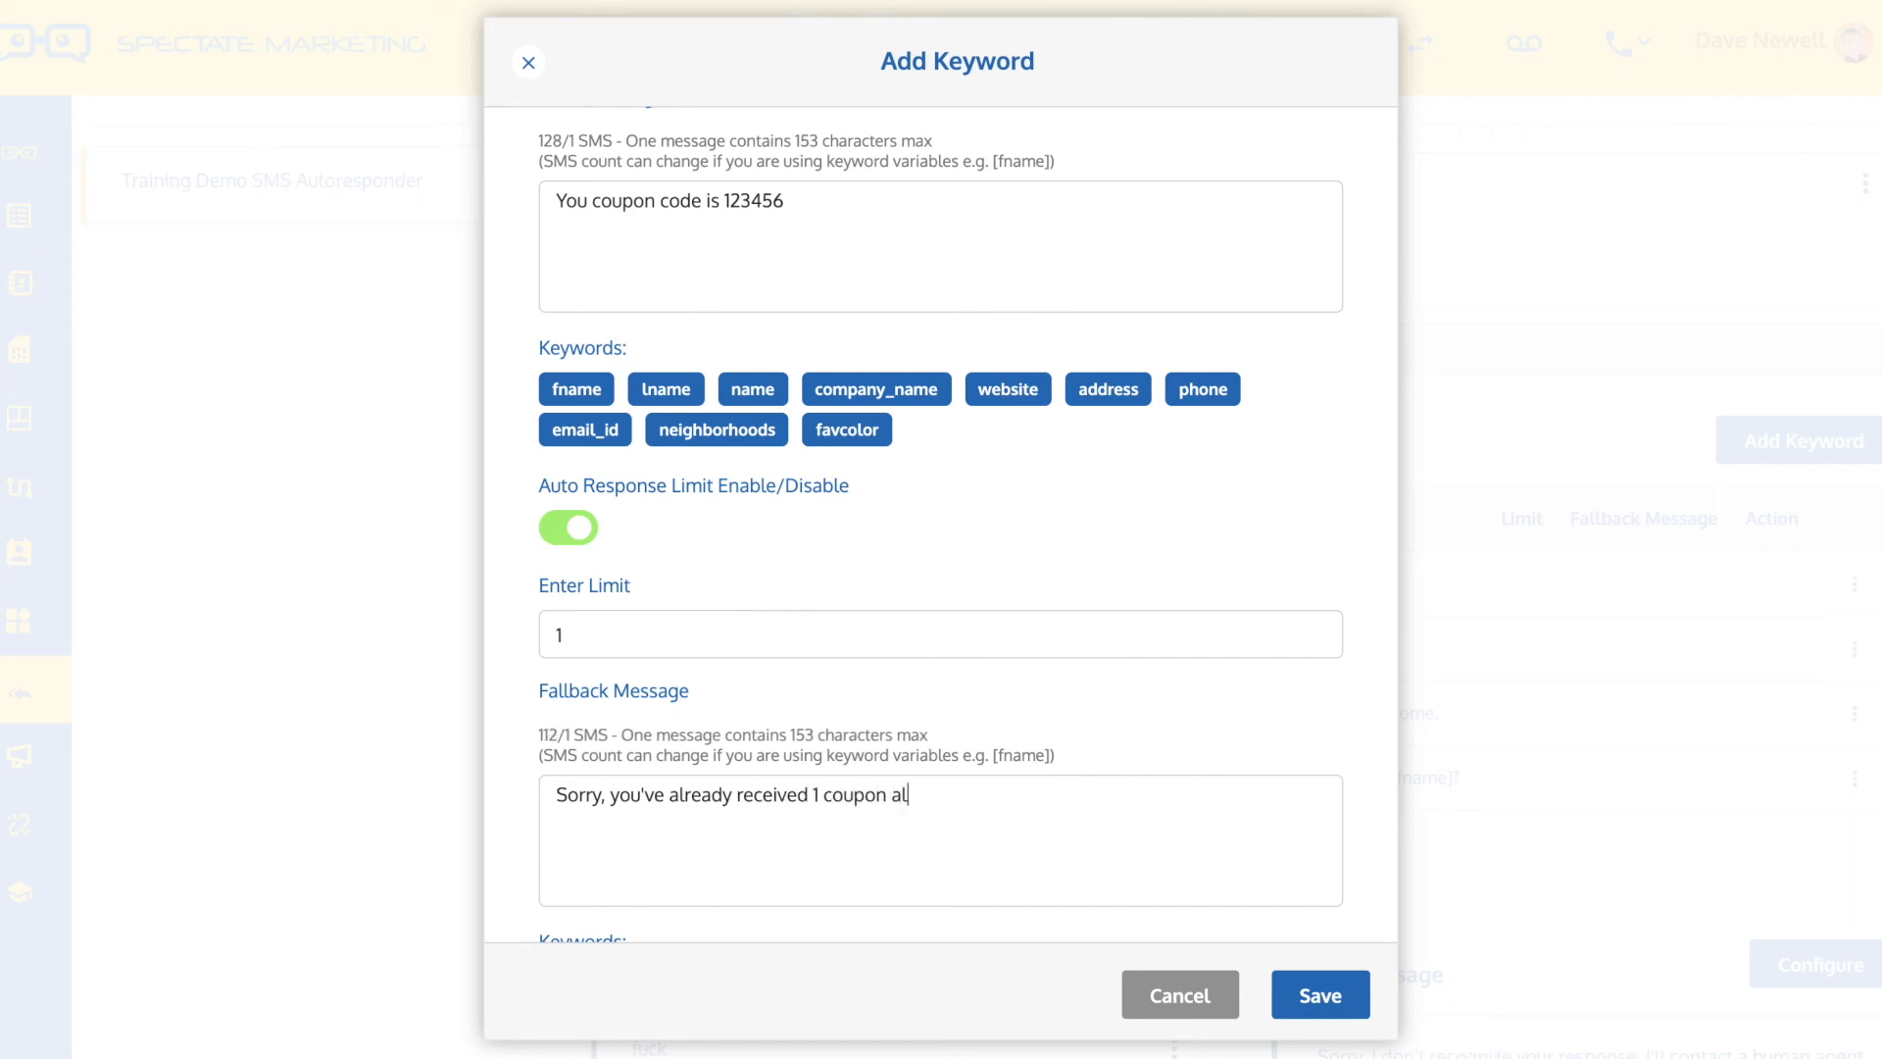
{"action": "key", "text": "BackSpace"}
{"action": "key", "text": "BackSpace"}
{"action": "key", "text": "BackSpace"}
{"action": "key", "text": "BackSpace"}
{"action": "key", "text": "BackSpace"}
{"action": "key", "text": "BackSpace"}
{"action": "key", "text": "BackSpace"}
{"action": "type", "text": "one"}
{"action": "left_click", "coordinate": [1312, 1000]}
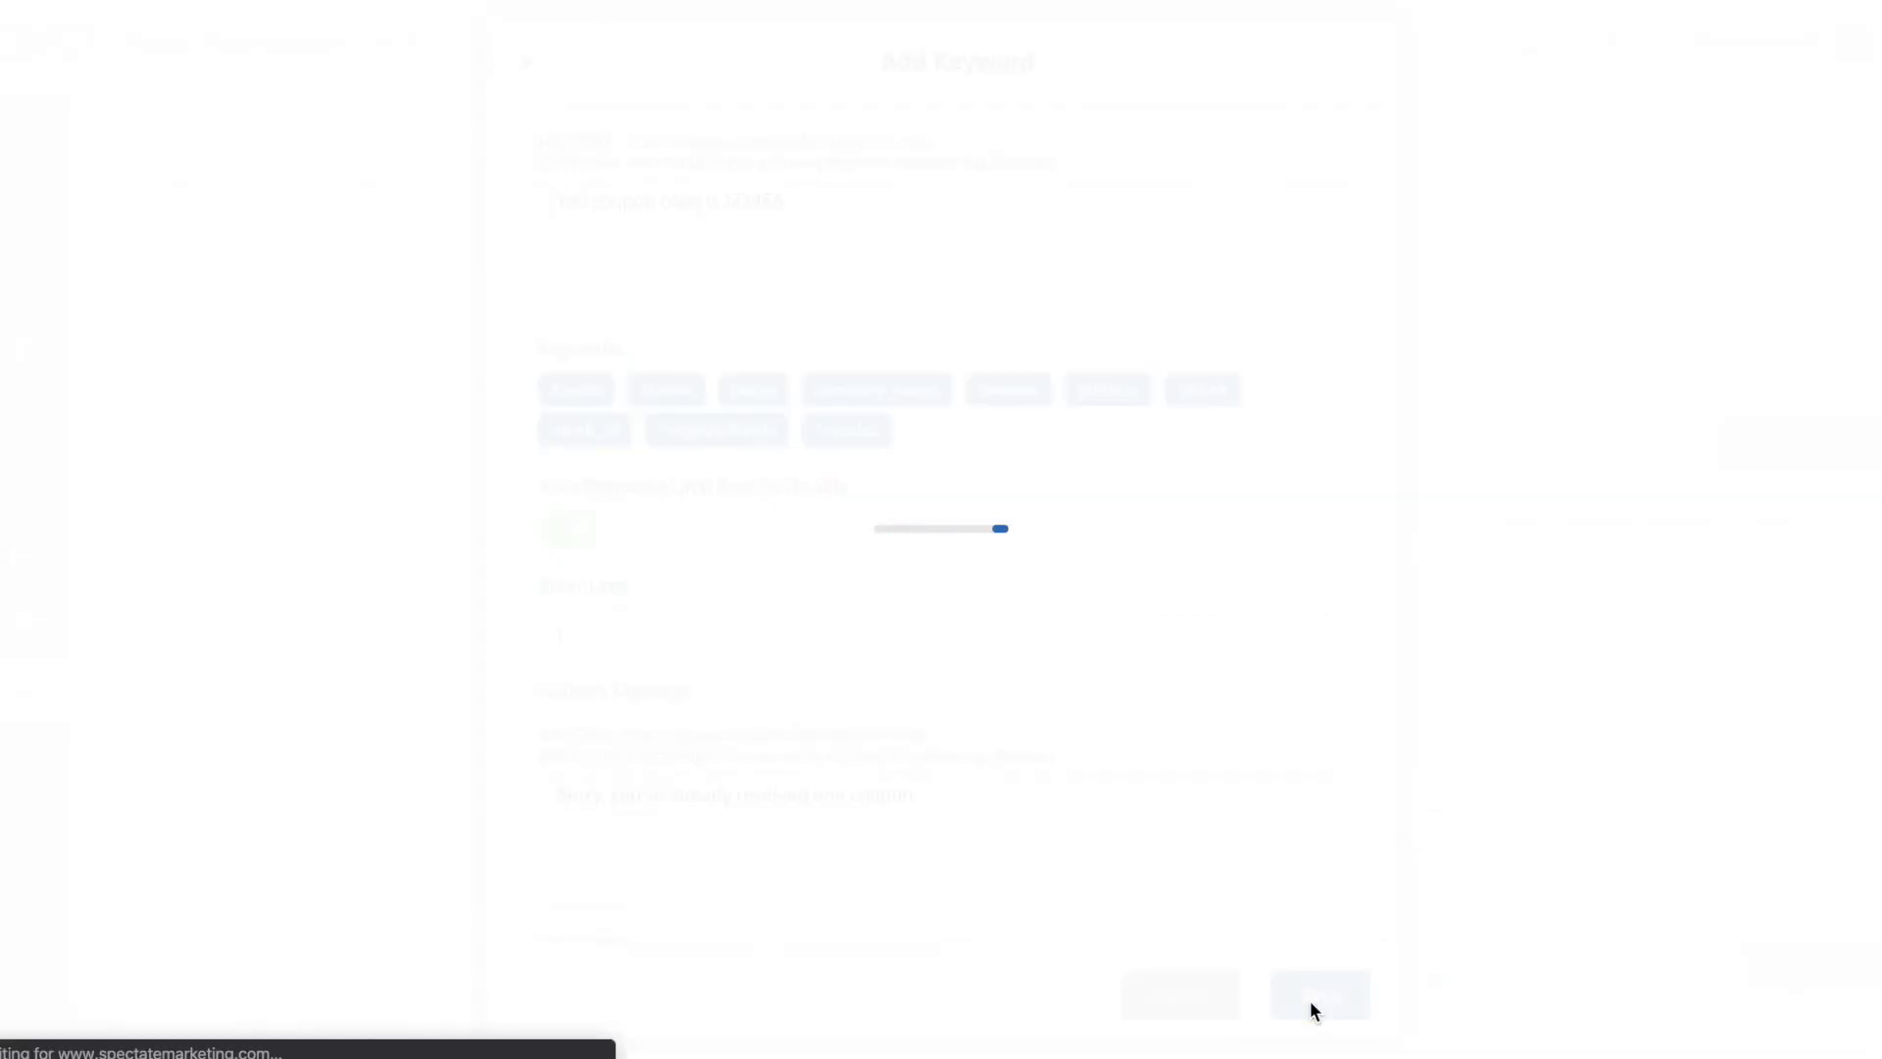
{"action": "left_click", "coordinate": [958, 654]}
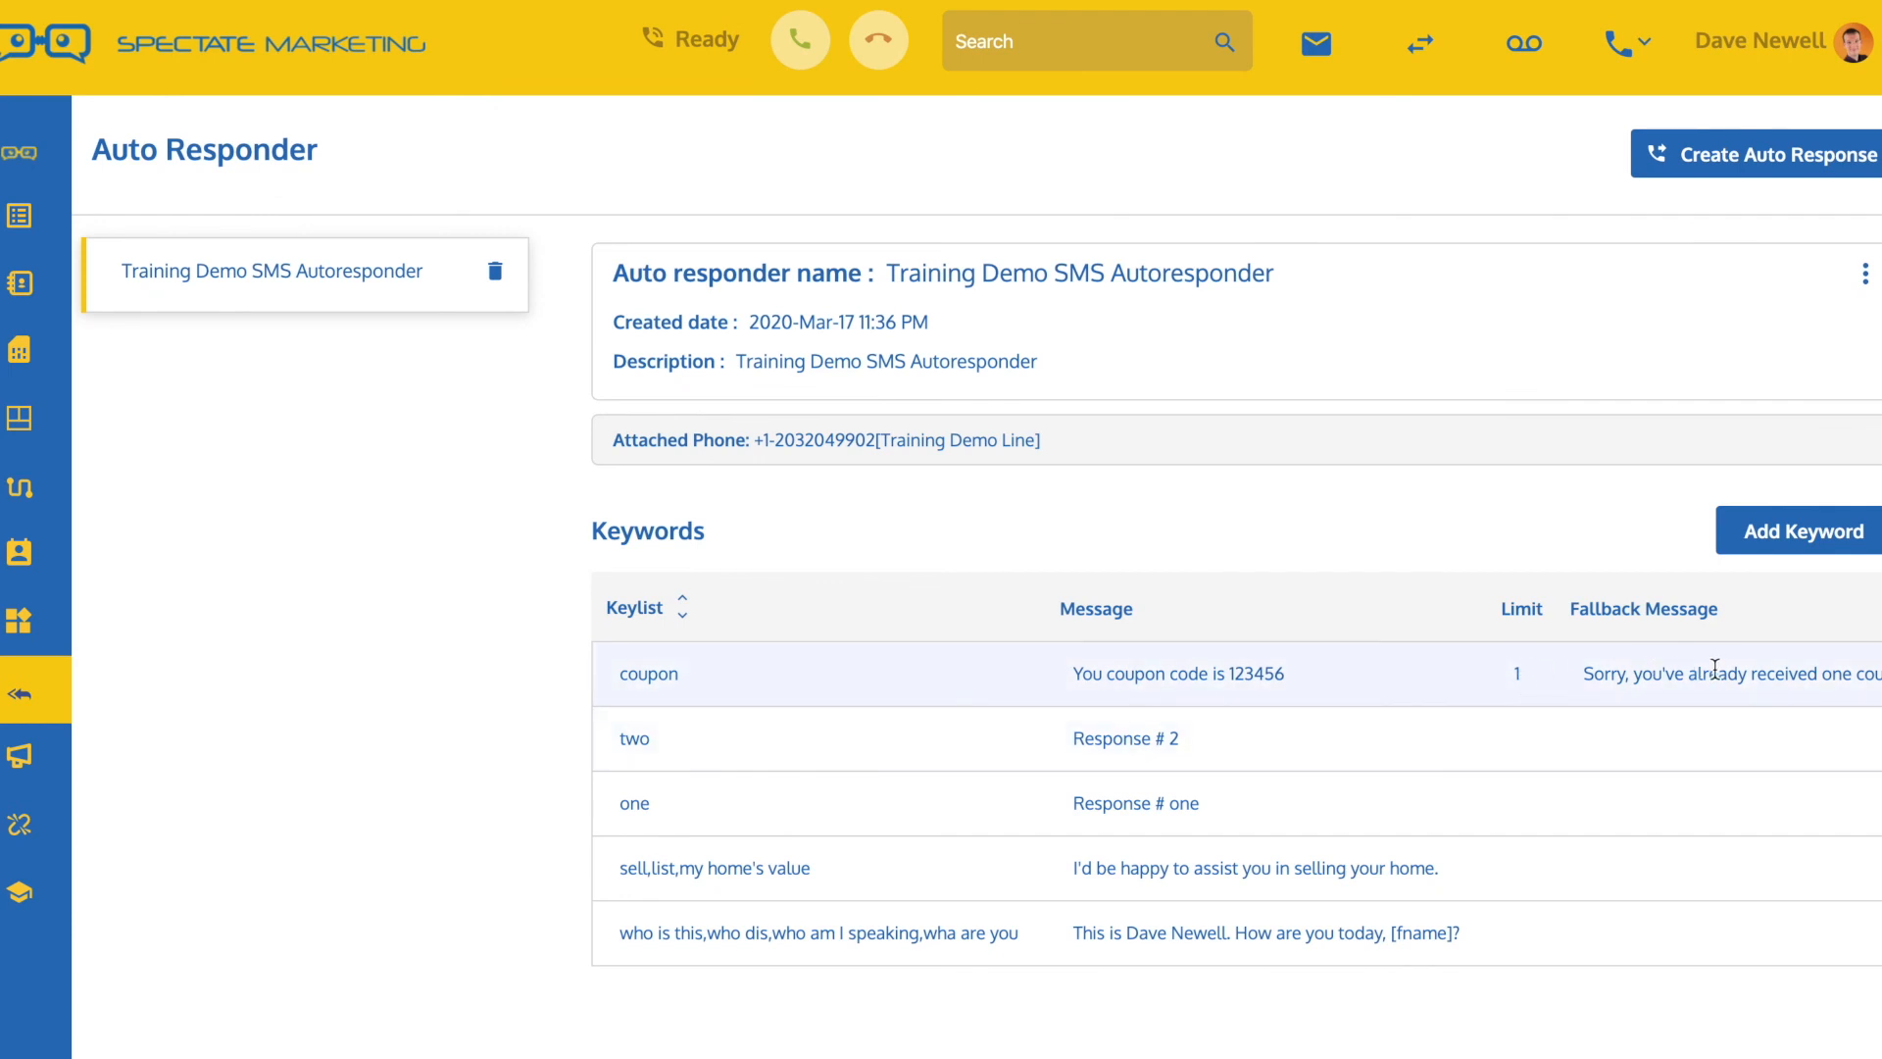
Open the Training Demo List, view the first lead's inbox for recent messages, and close it
{"action": "mouse_move", "coordinate": [21, 218]}
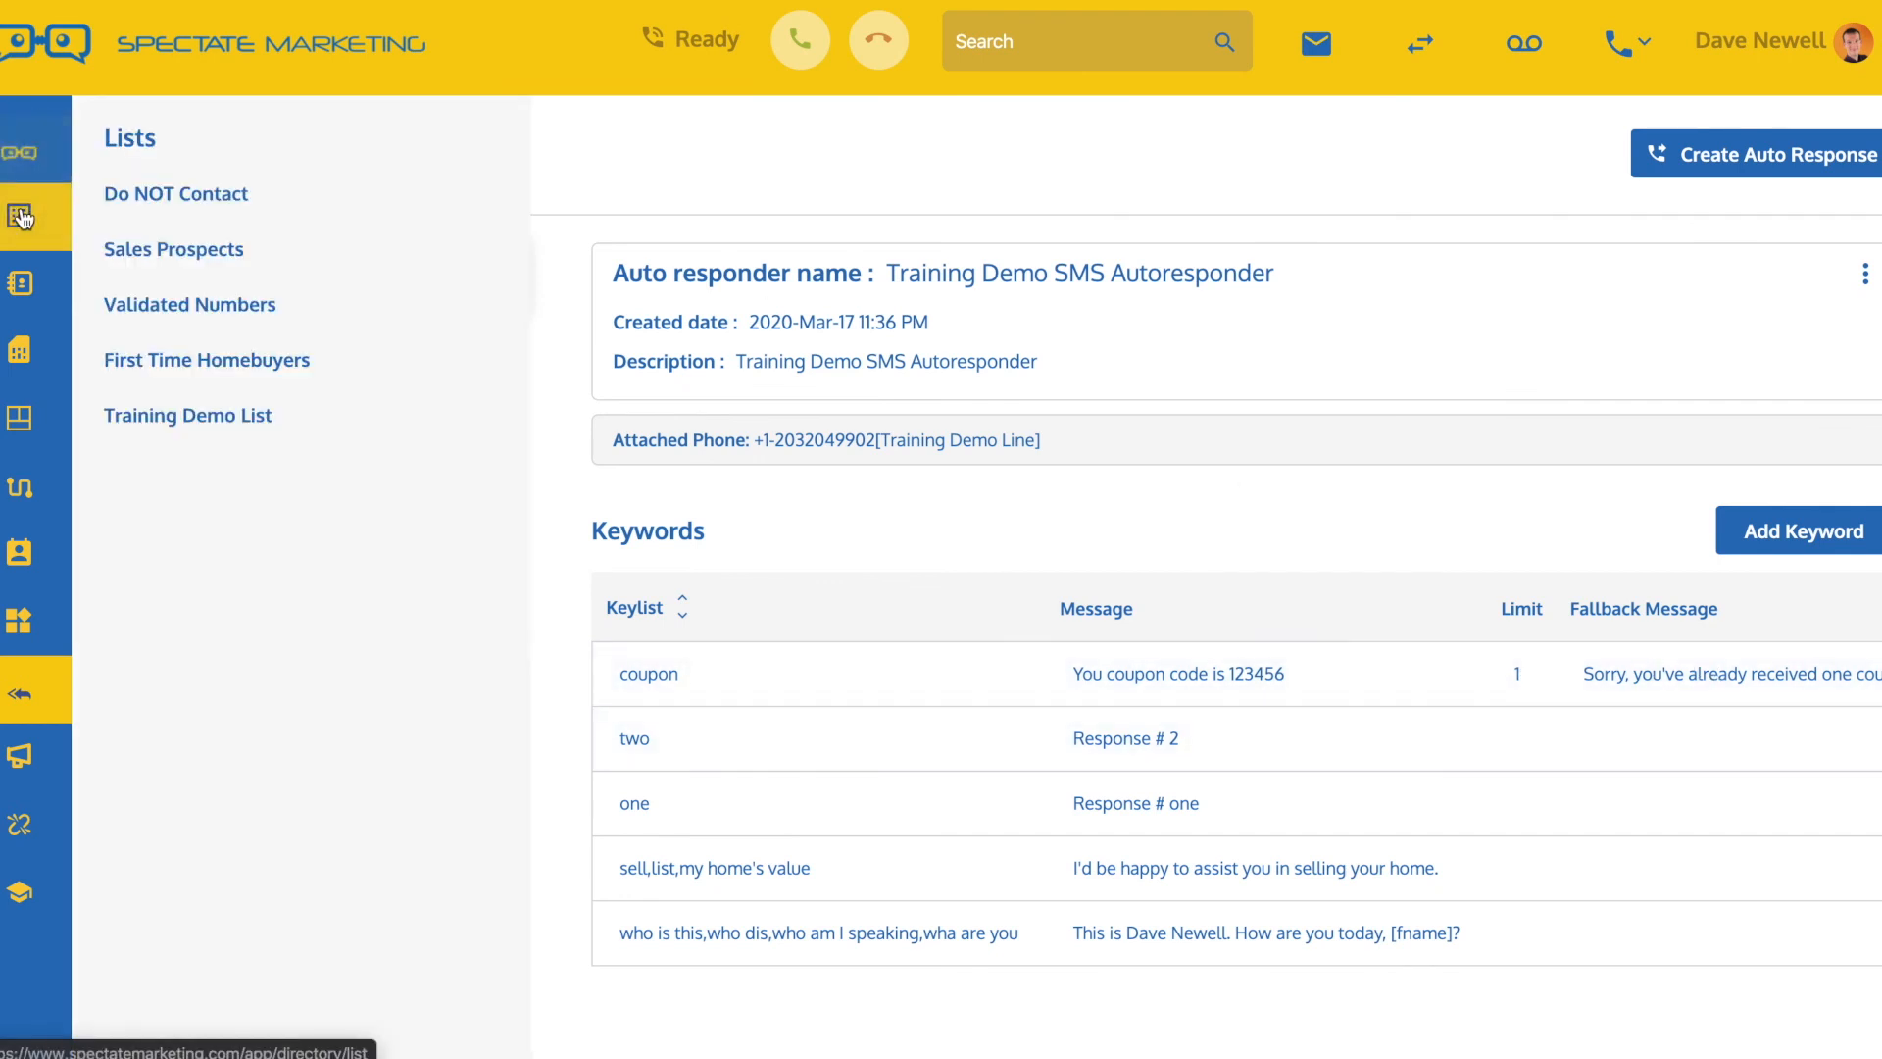
{"action": "left_click", "coordinate": [174, 423]}
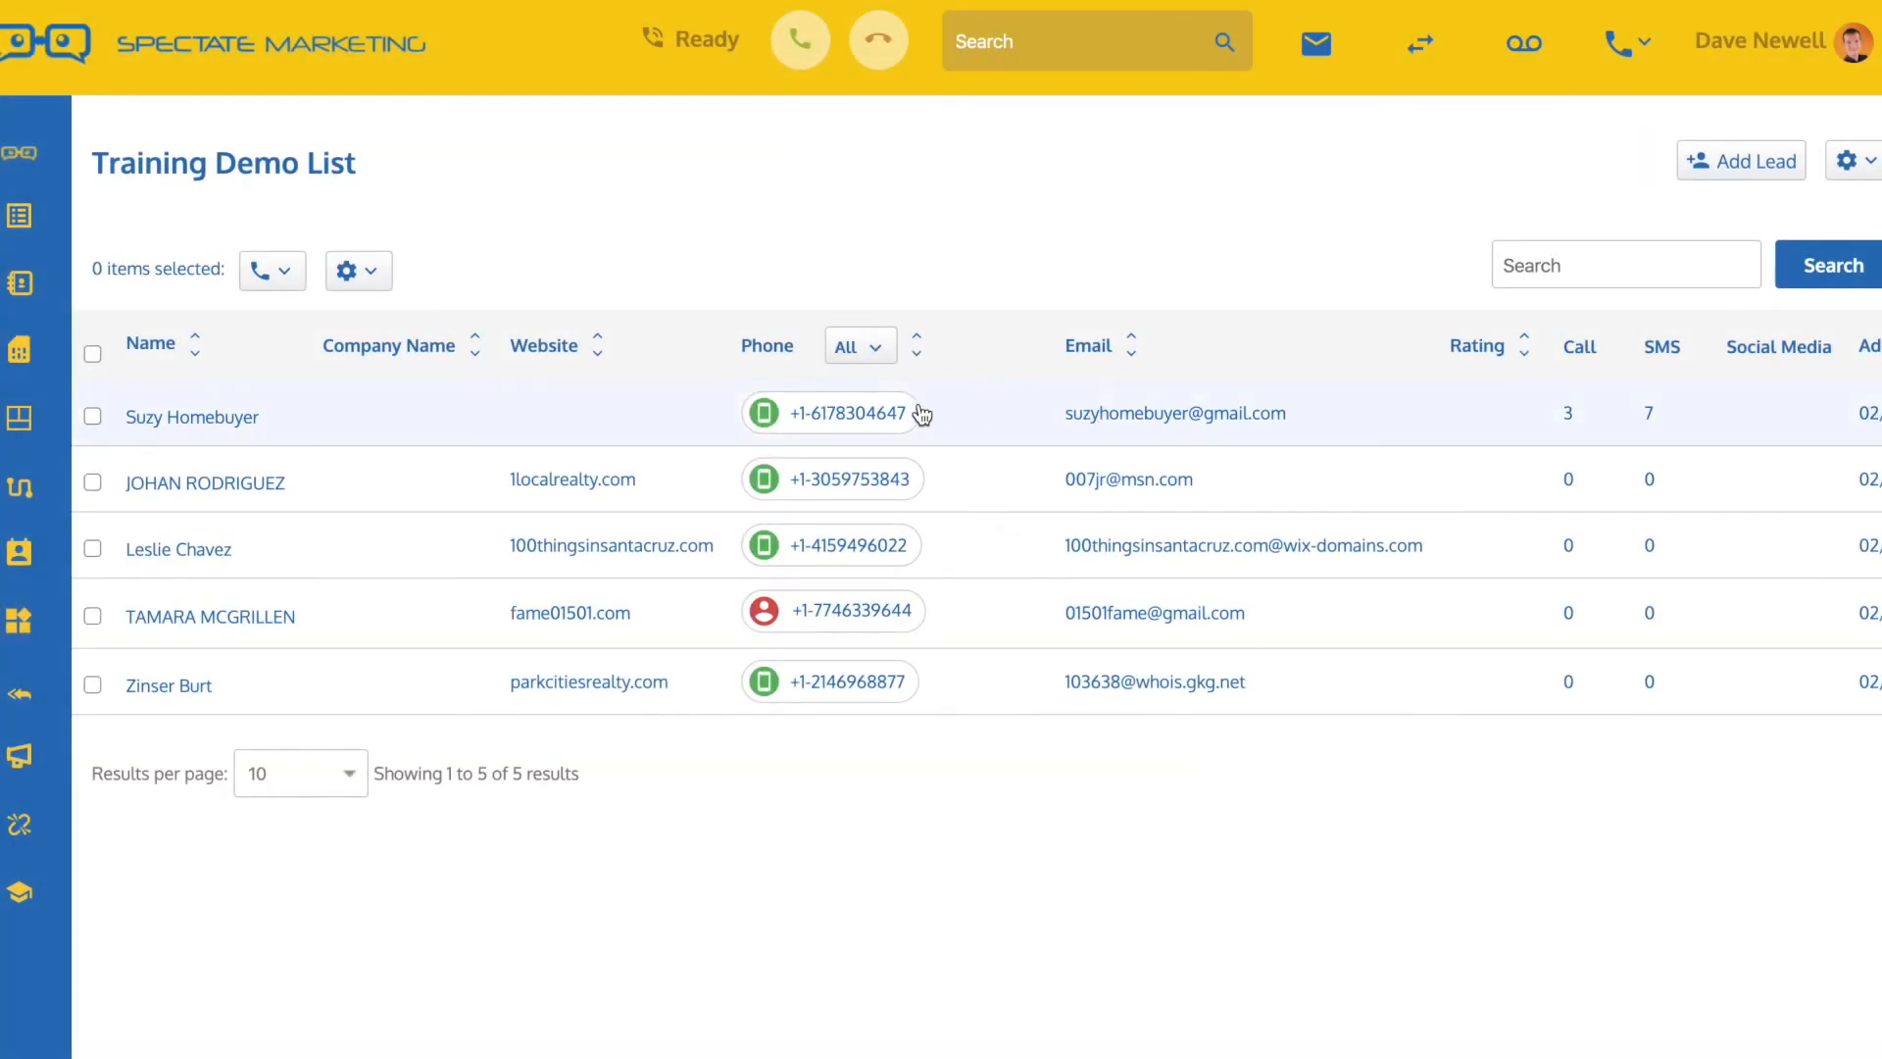
{"action": "left_click", "coordinate": [881, 411]}
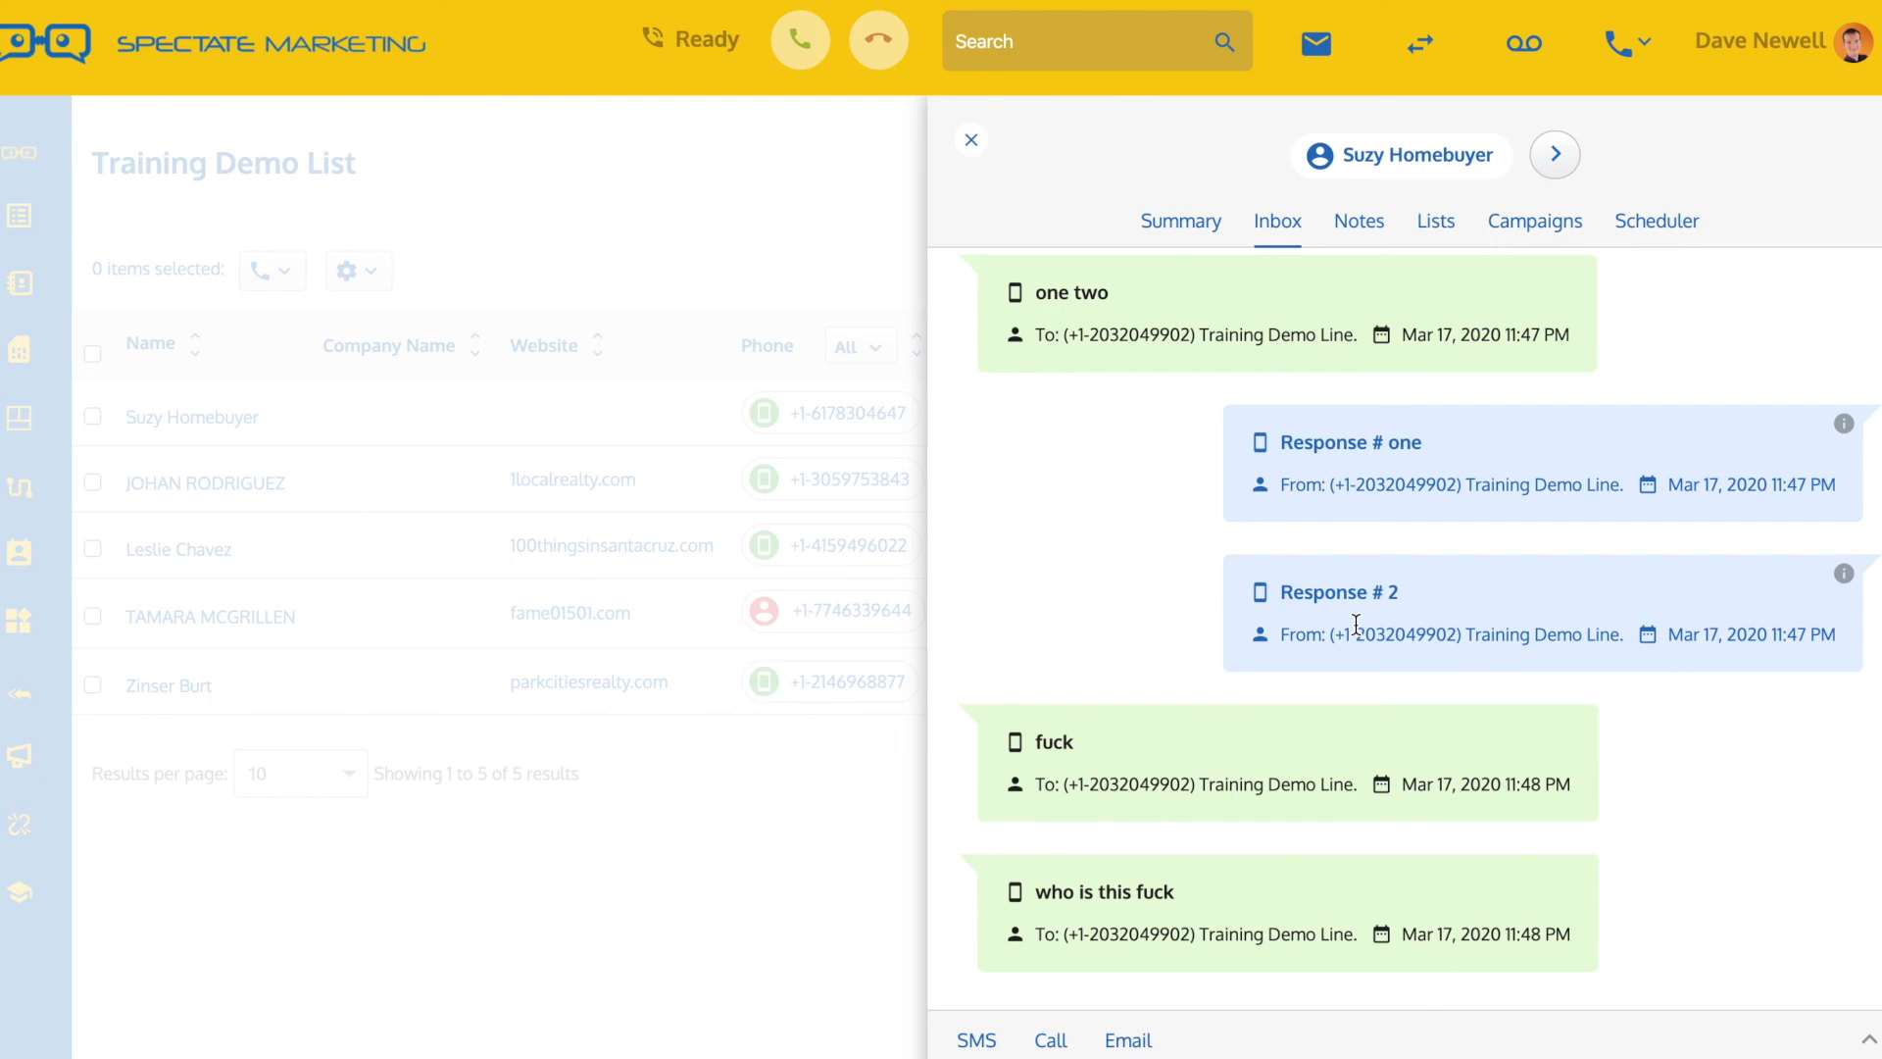
{"action": "left_click", "coordinate": [969, 140]}
Reopen the first lead's inbox, check the reply to the first "coupon" text, and close it
{"action": "left_click", "coordinate": [878, 422]}
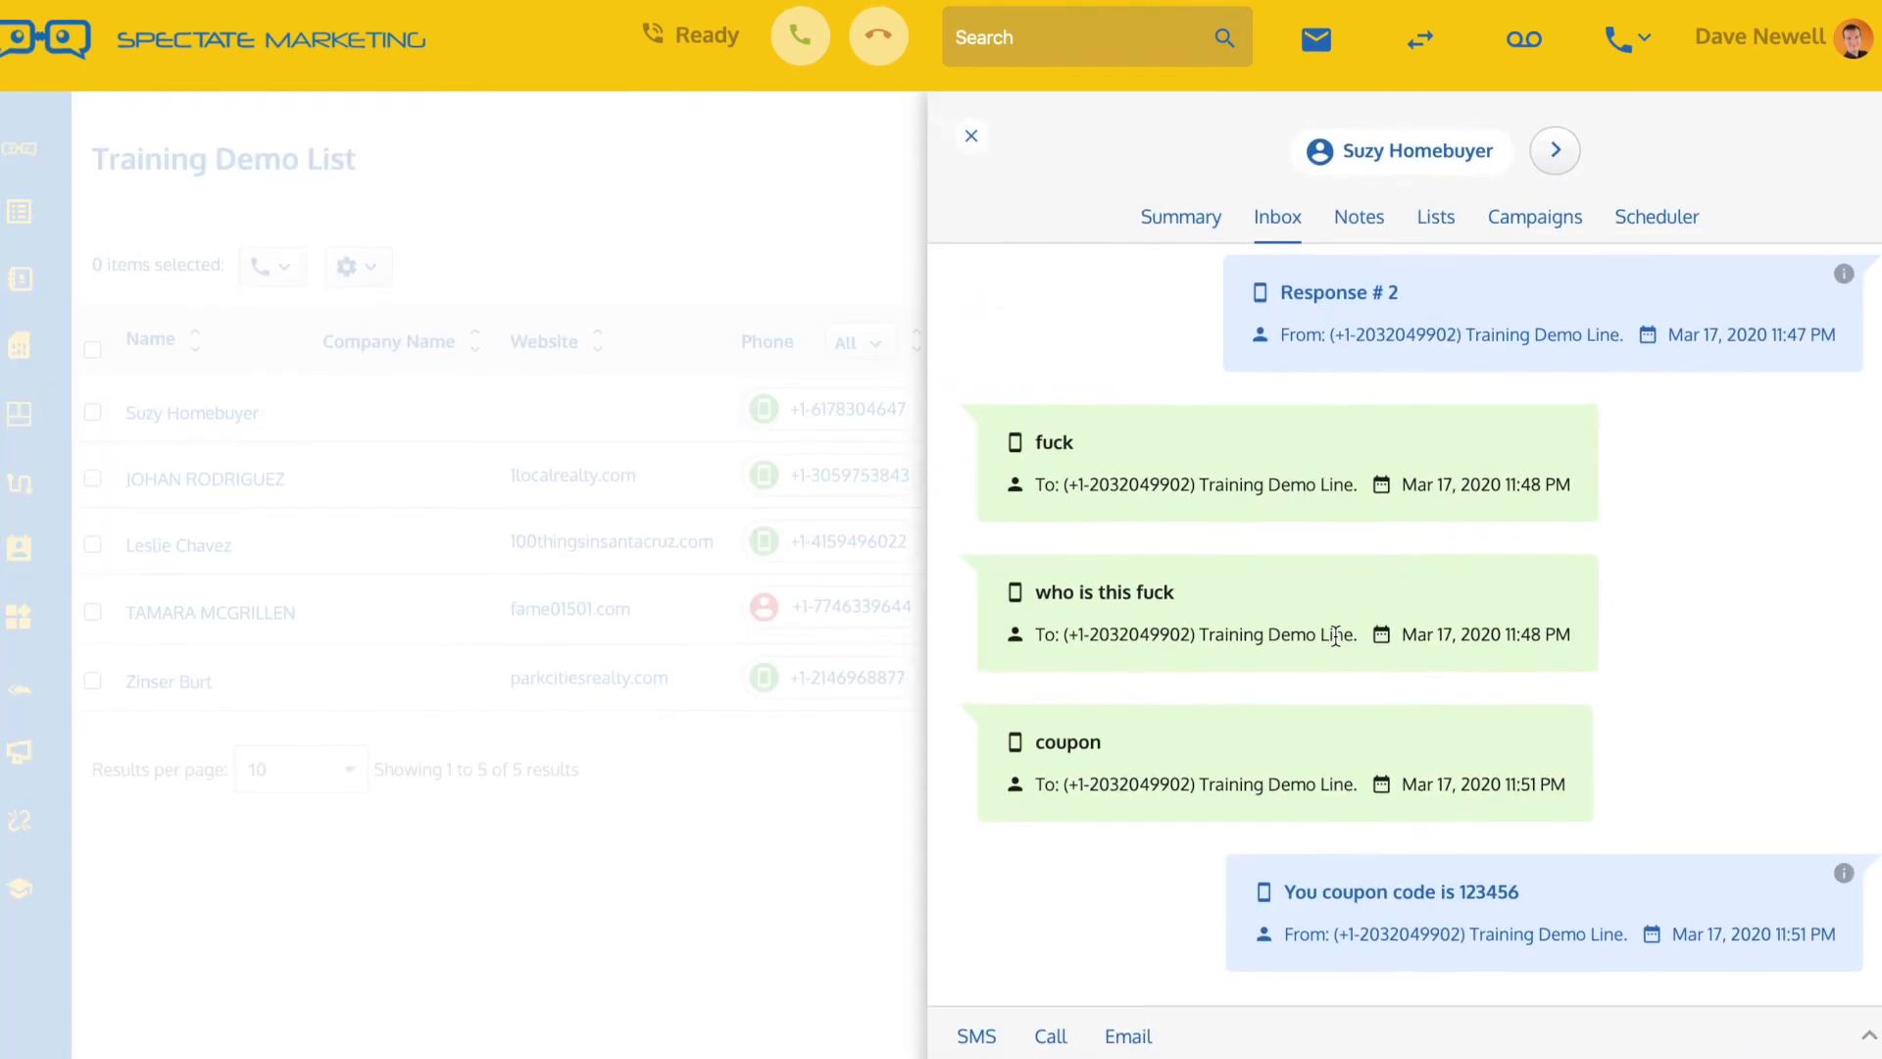
{"action": "double_click", "coordinate": [1044, 742]}
{"action": "left_click", "coordinate": [1323, 898]}
{"action": "left_click", "coordinate": [971, 140]}
Reopen the first lead's inbox and compare the replies to the first and second "coupon" texts
{"action": "left_click", "coordinate": [879, 412]}
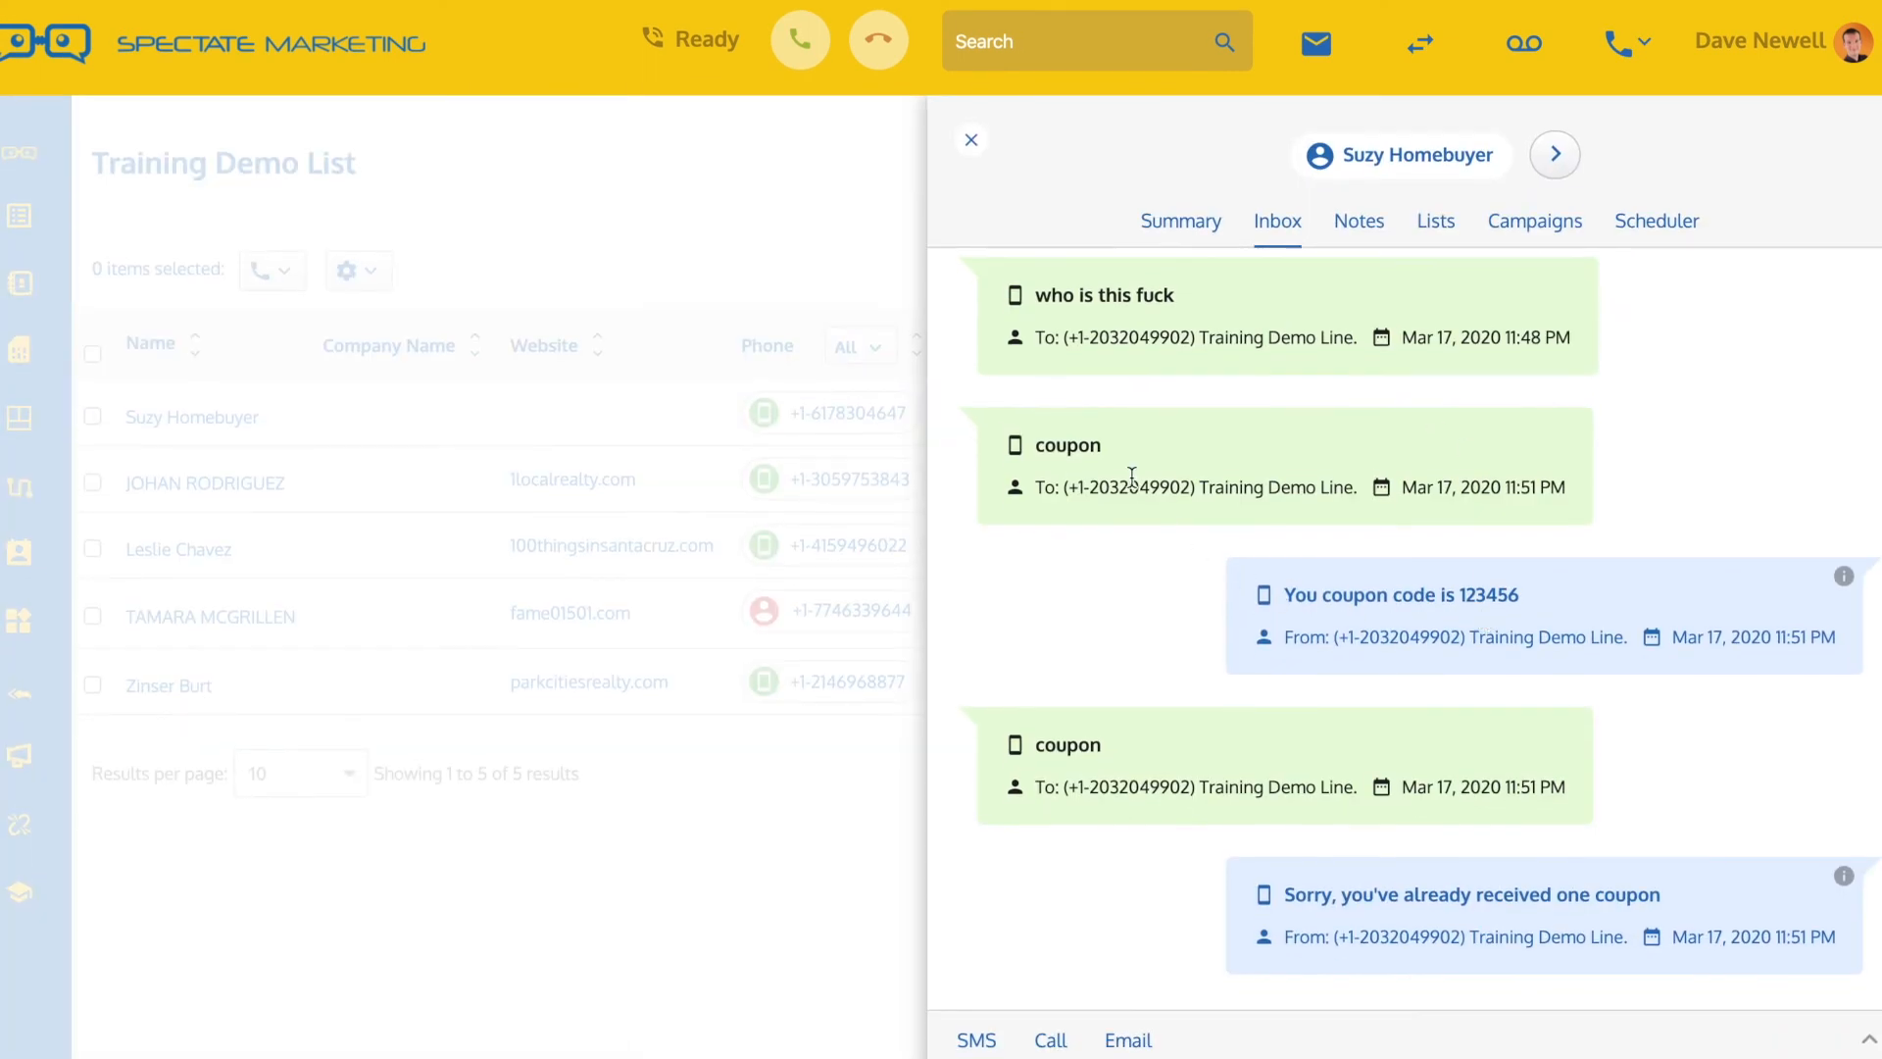
{"action": "left_click_drag", "start_coordinate": [1024, 444], "coordinate": [1102, 444]}
{"action": "left_click_drag", "start_coordinate": [1284, 594], "coordinate": [1527, 594]}
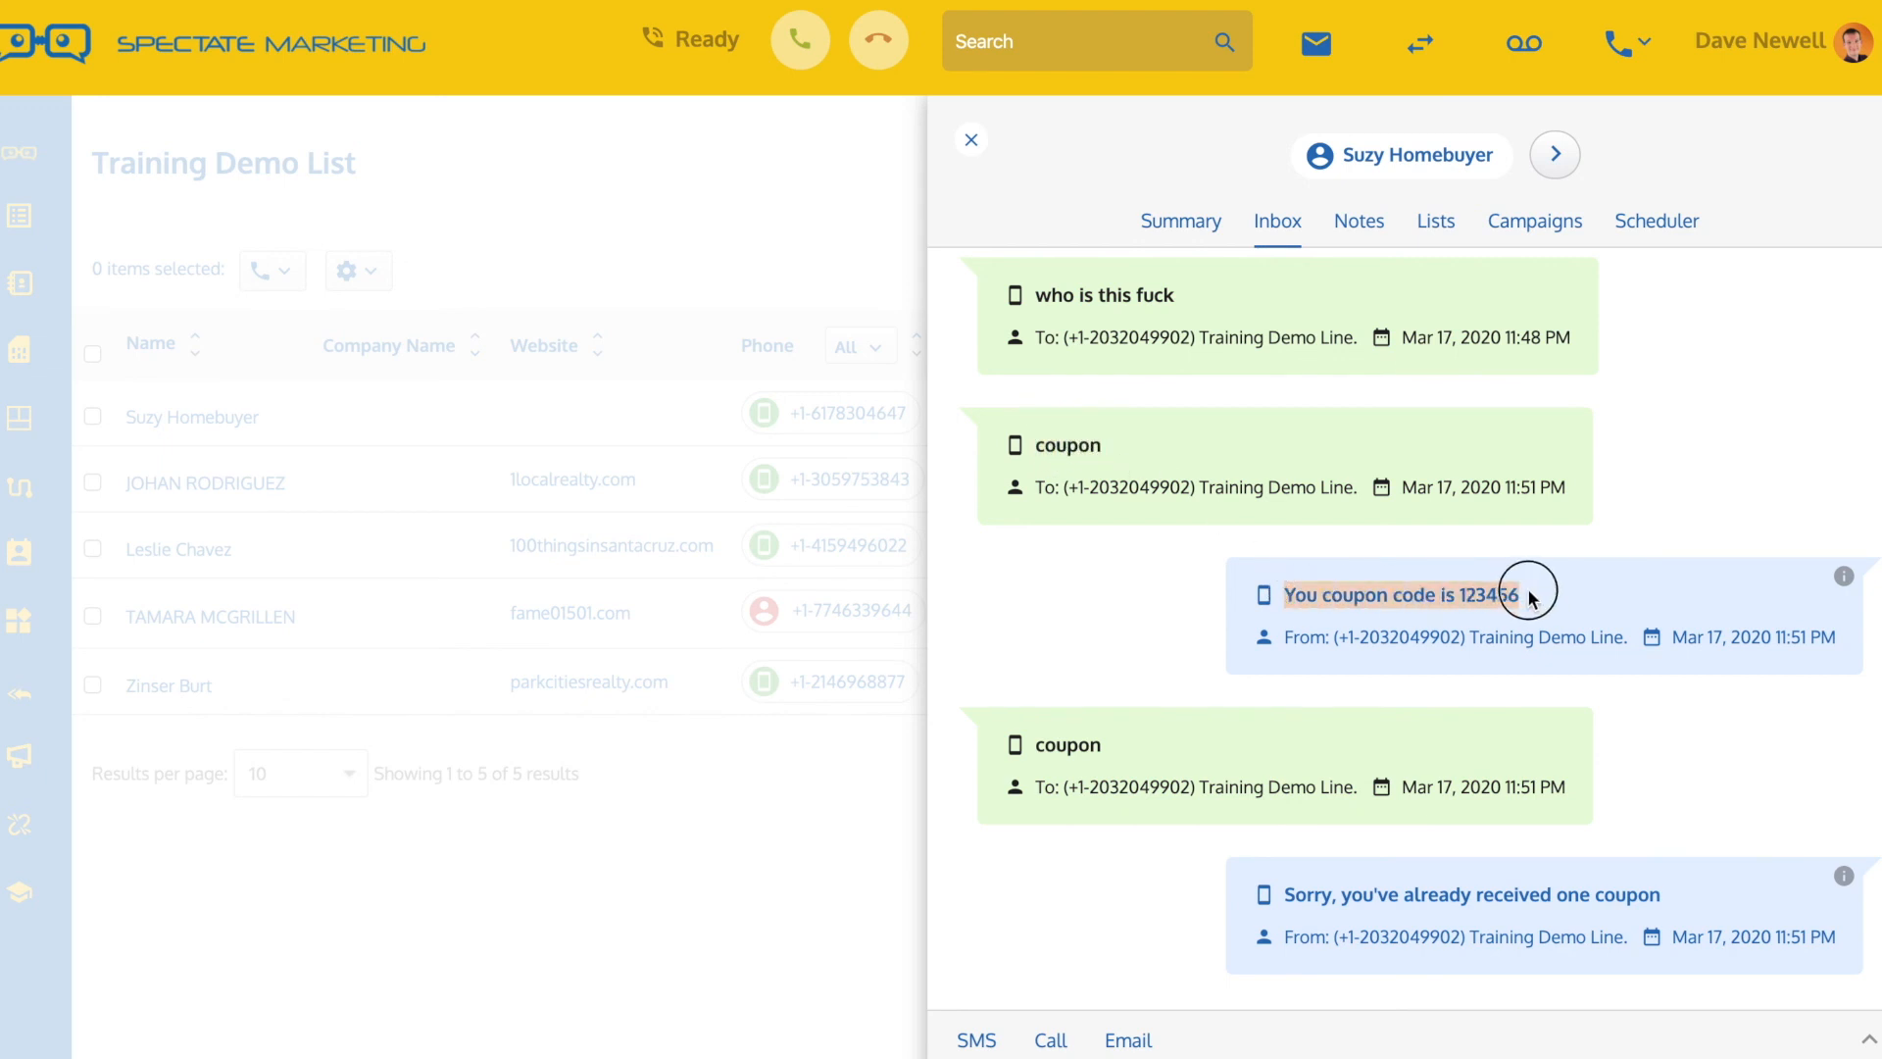
{"action": "left_click_drag", "start_coordinate": [1032, 745], "coordinate": [1105, 745]}
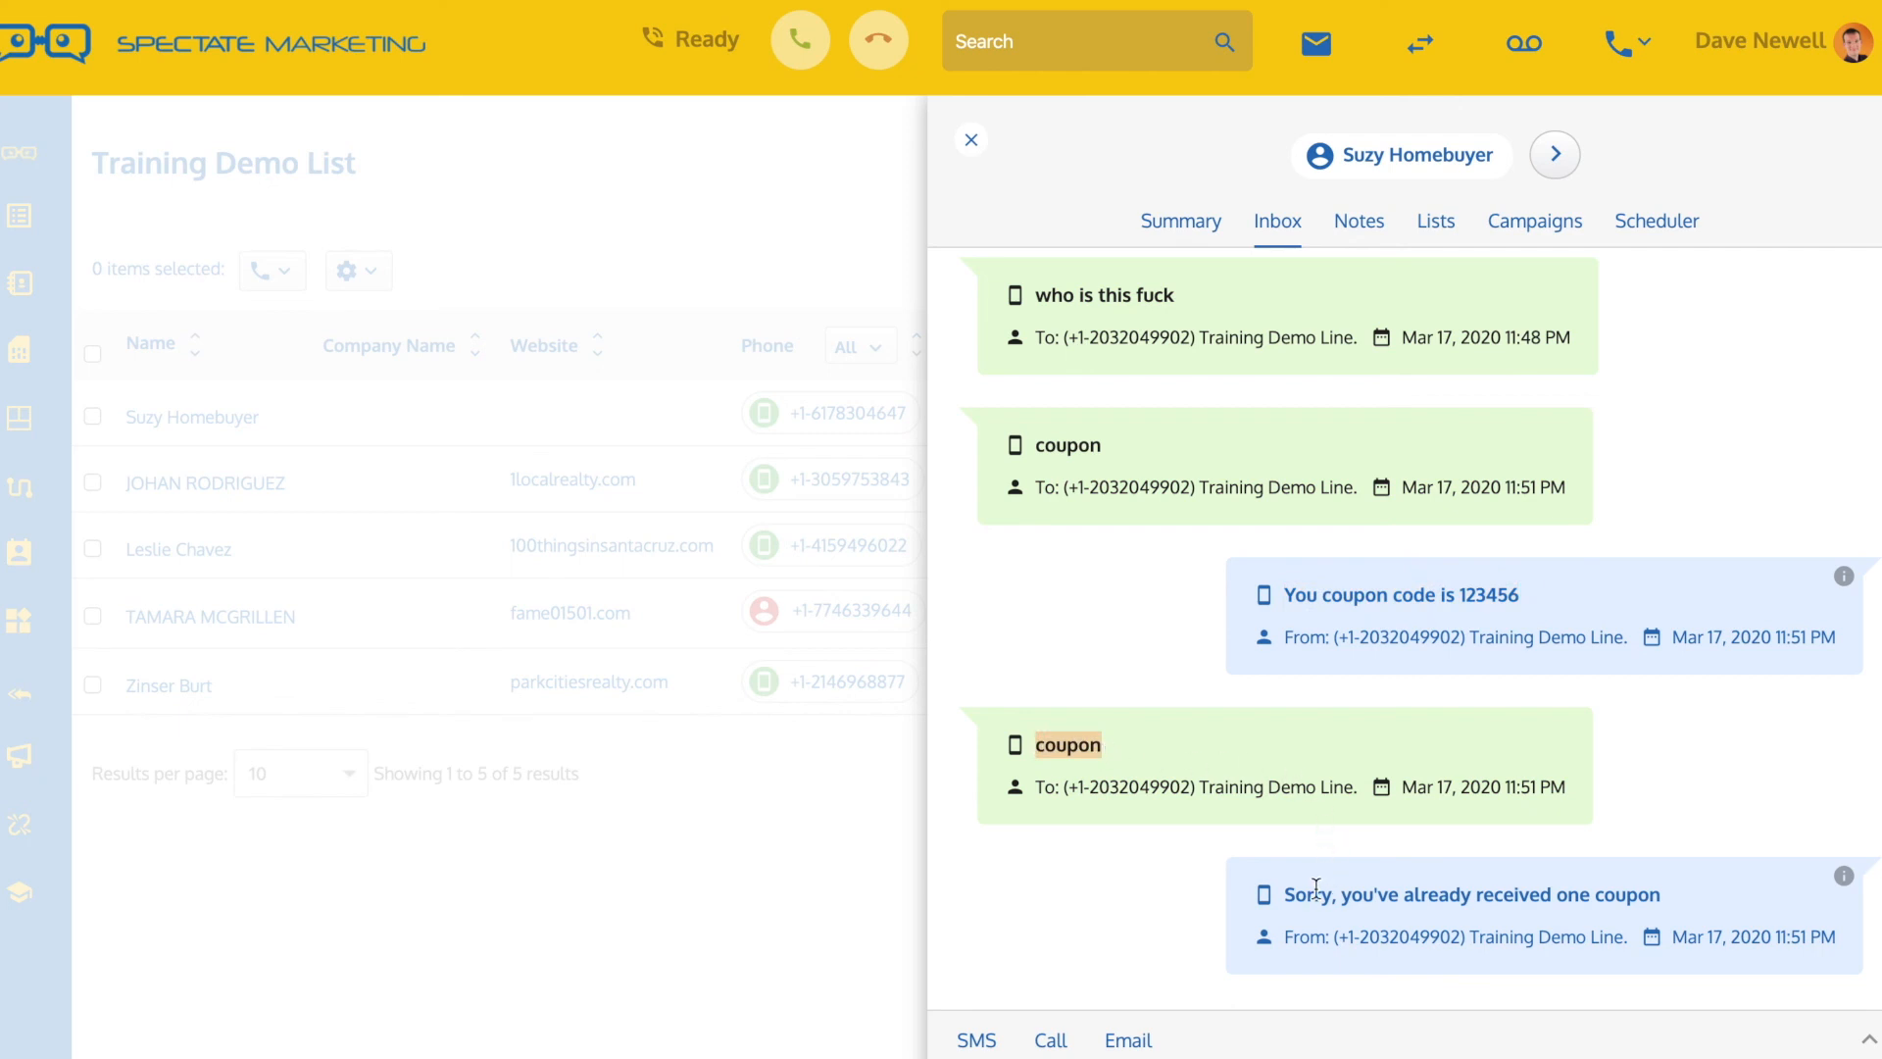
{"action": "left_click_drag", "start_coordinate": [1291, 895], "coordinate": [1657, 892]}
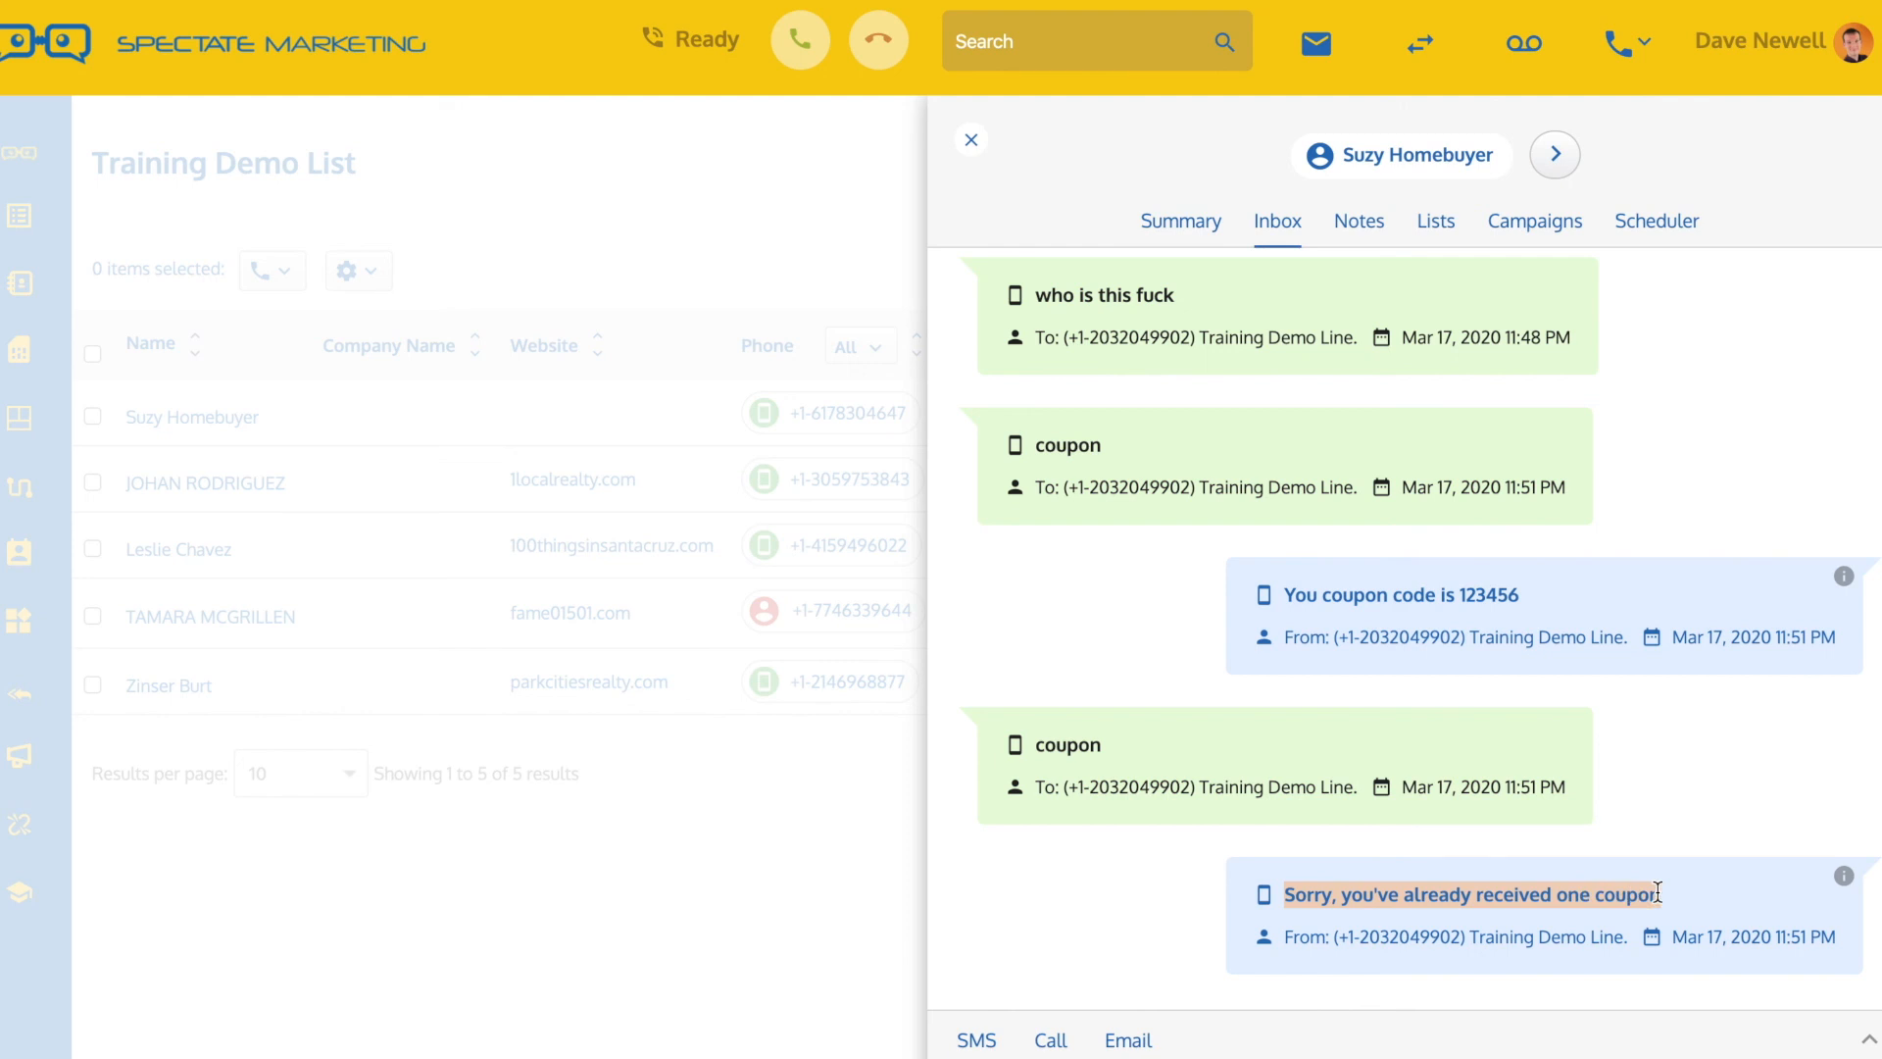